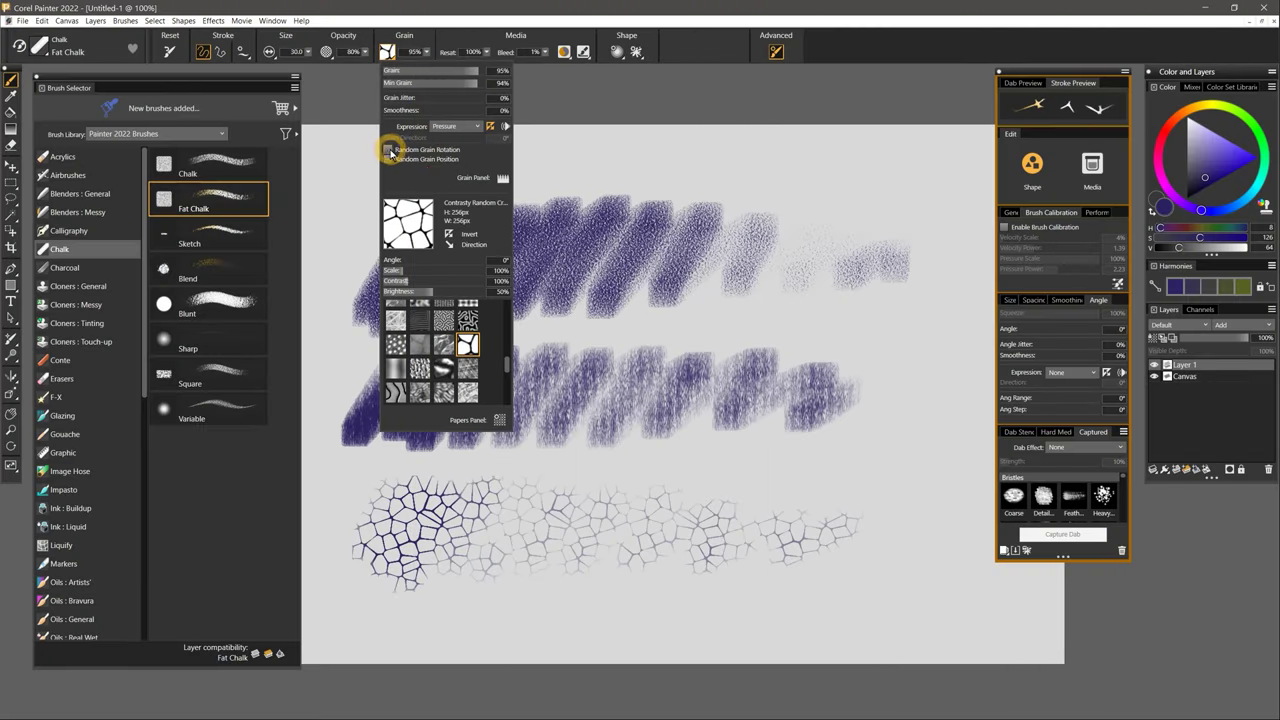
# Step: Lay Fat Chalk over the cellular-grain row's left side and widen the Brush Selector panel
pyautogui.moveTo(375, 545); pyautogui.dragTo(510, 500)
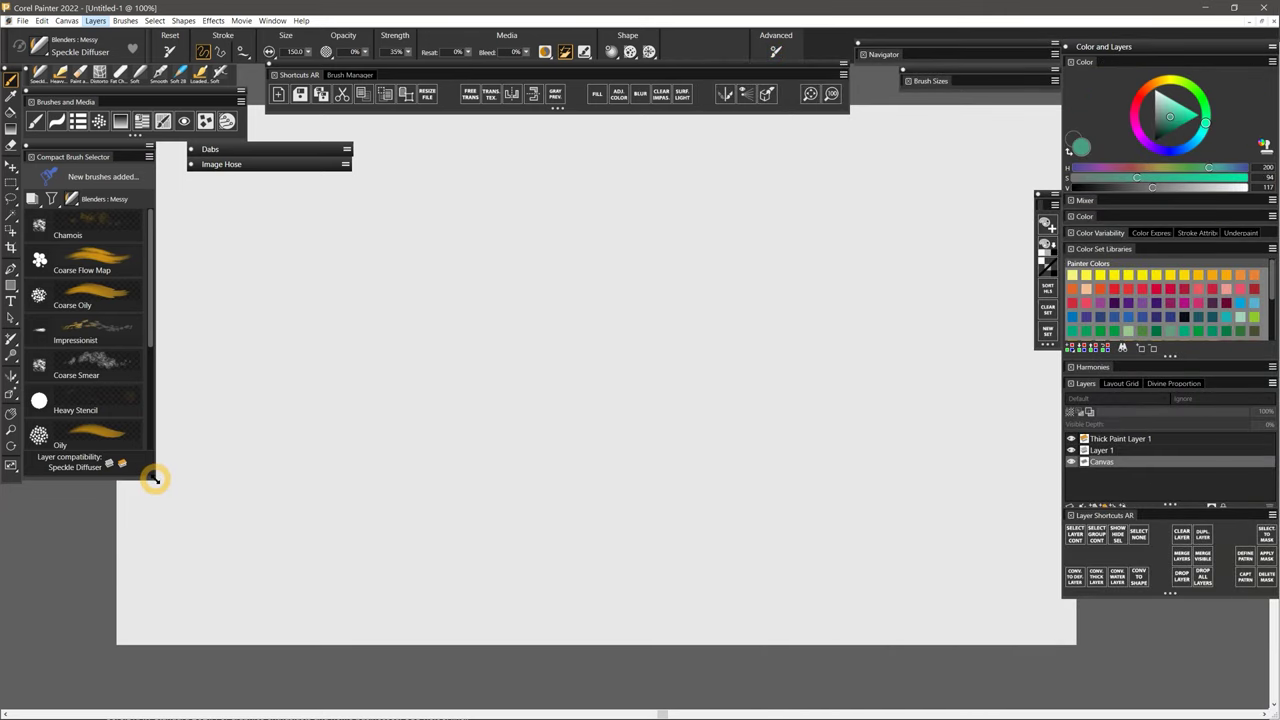
pyautogui.moveTo(153, 479)
pyautogui.mouseDown()
pyautogui.moveTo(394, 509)
pyautogui.moveTo(714, 406)
pyautogui.moveTo(766, 369)
pyautogui.moveTo(786, 323)
pyautogui.moveTo(371, 580)
pyautogui.moveTo(289, 606)
pyautogui.mouseUp()
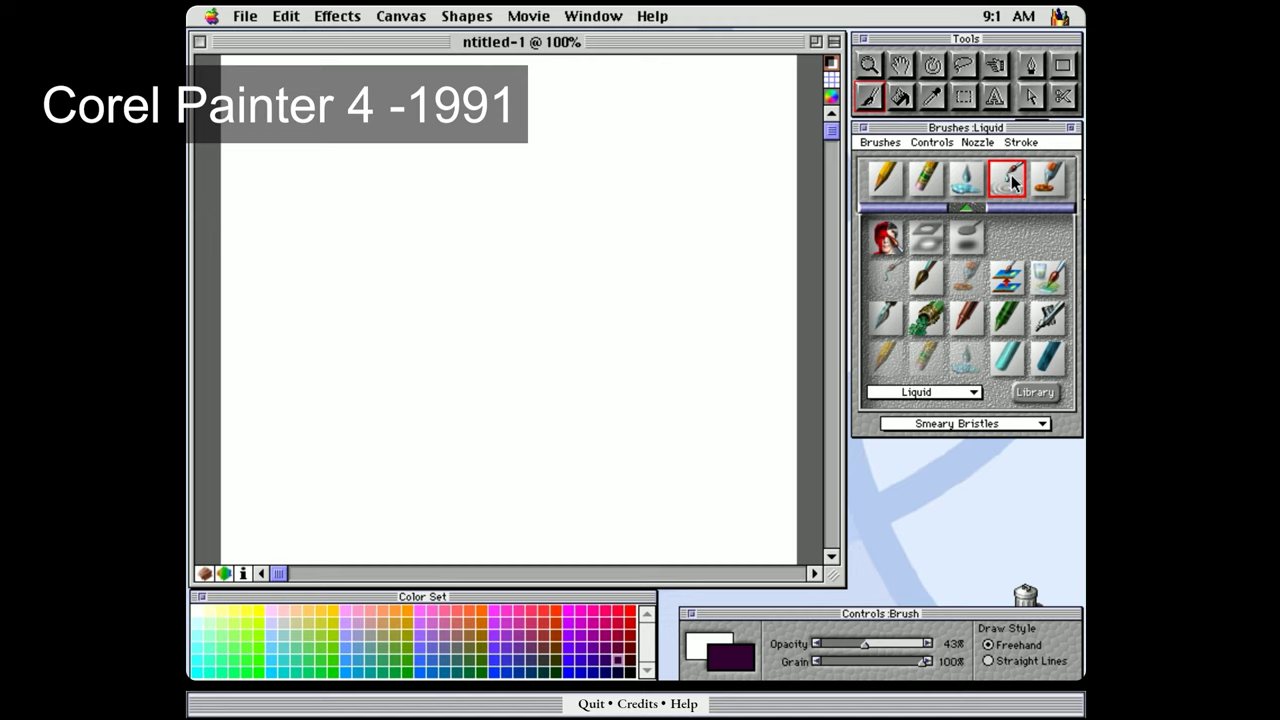
# Step: Paint a dark purple circle with Smeary Bristles, then go over it to thicken the left arc
pyautogui.moveTo(512, 239)
pyautogui.mouseDown()
pyautogui.moveTo(443, 224)
pyautogui.moveTo(455, 224)
pyautogui.moveTo(383, 384)
pyautogui.mouseUp()
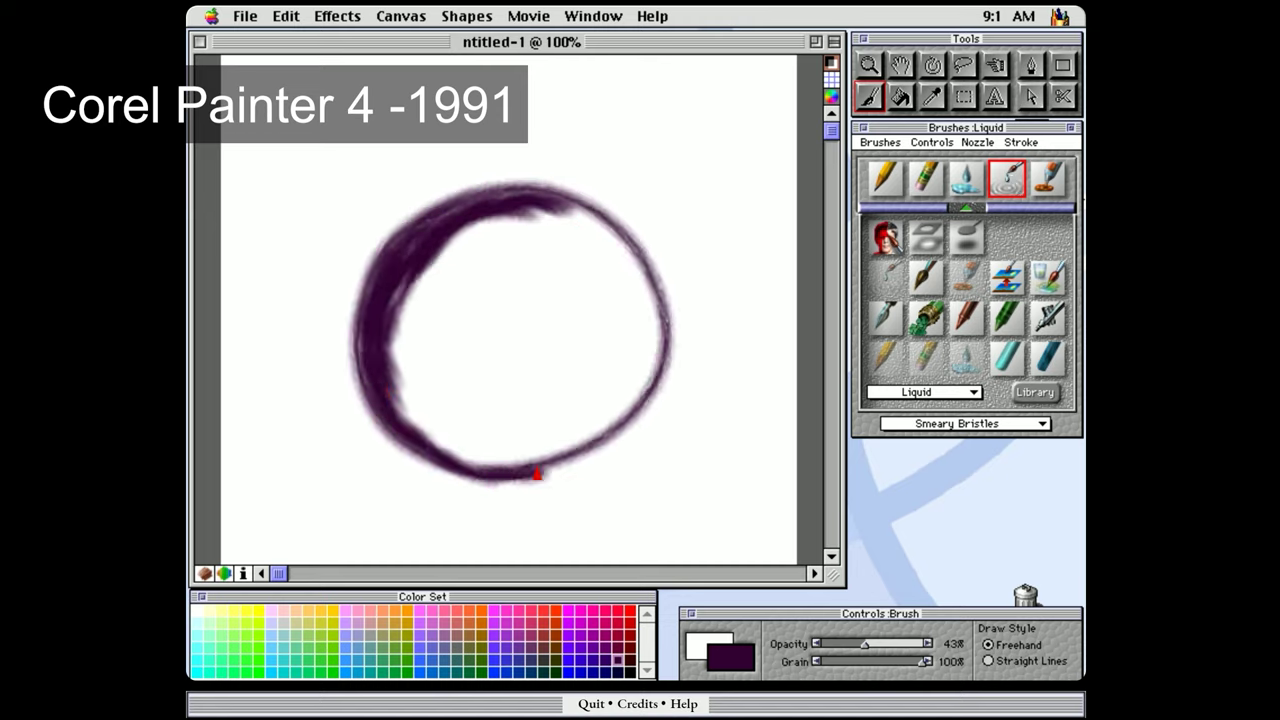
pyautogui.moveTo(537, 474); pyautogui.dragTo(430, 428)
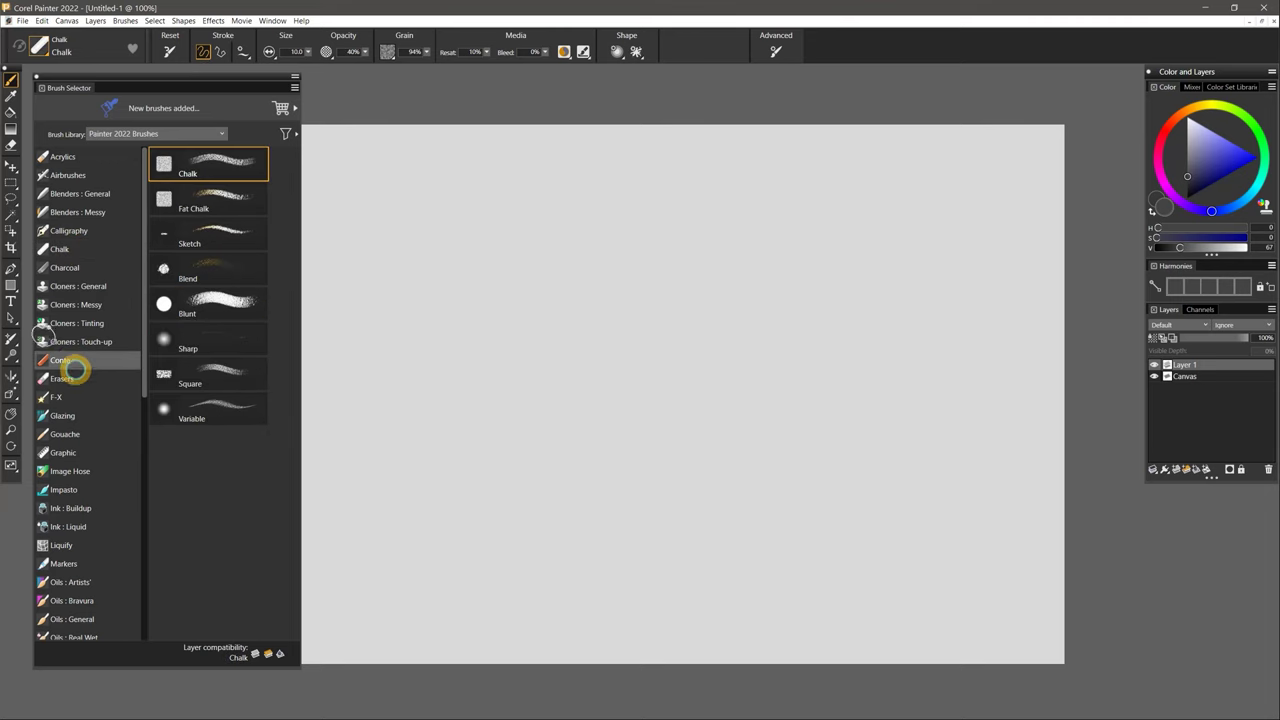
# Step: Browse Conte, Gouache, Graphic, Oils: Artists', Pattern Pens and Sponges brushes, then select Watercolor : Real
pyautogui.click(75, 366)
pyautogui.click(75, 436)
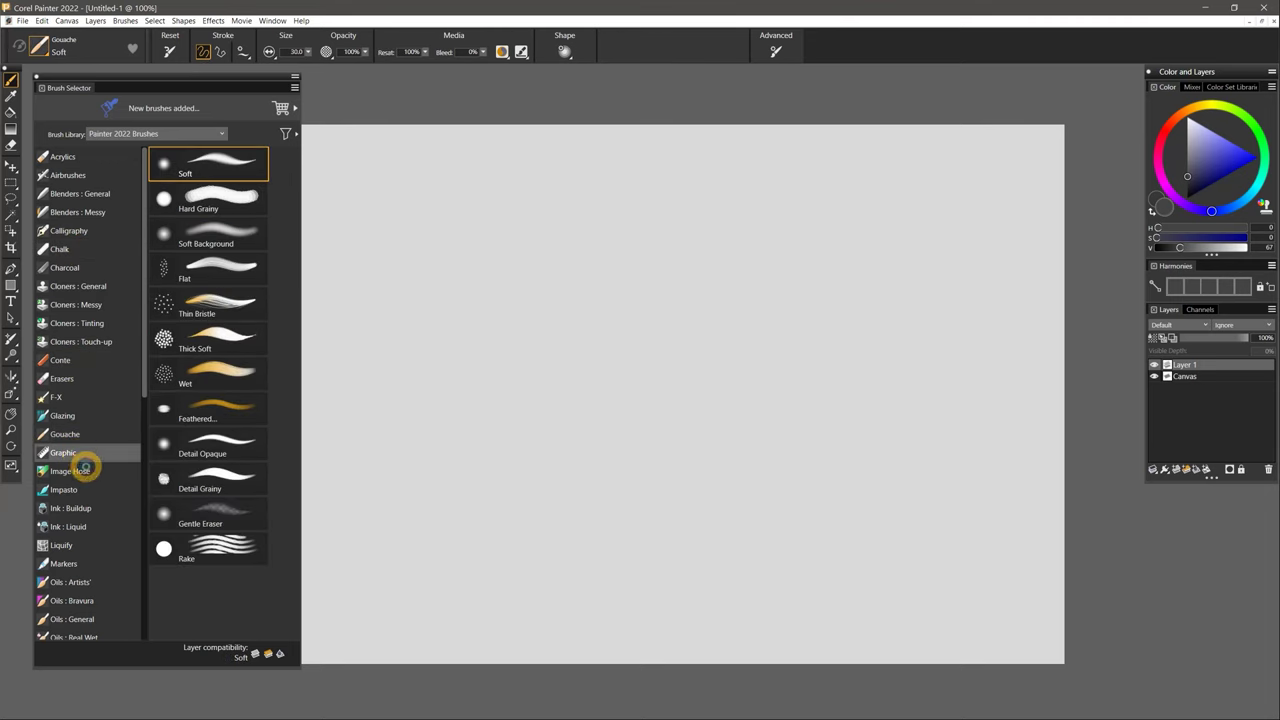
pyautogui.click(80, 456)
pyautogui.click(84, 581)
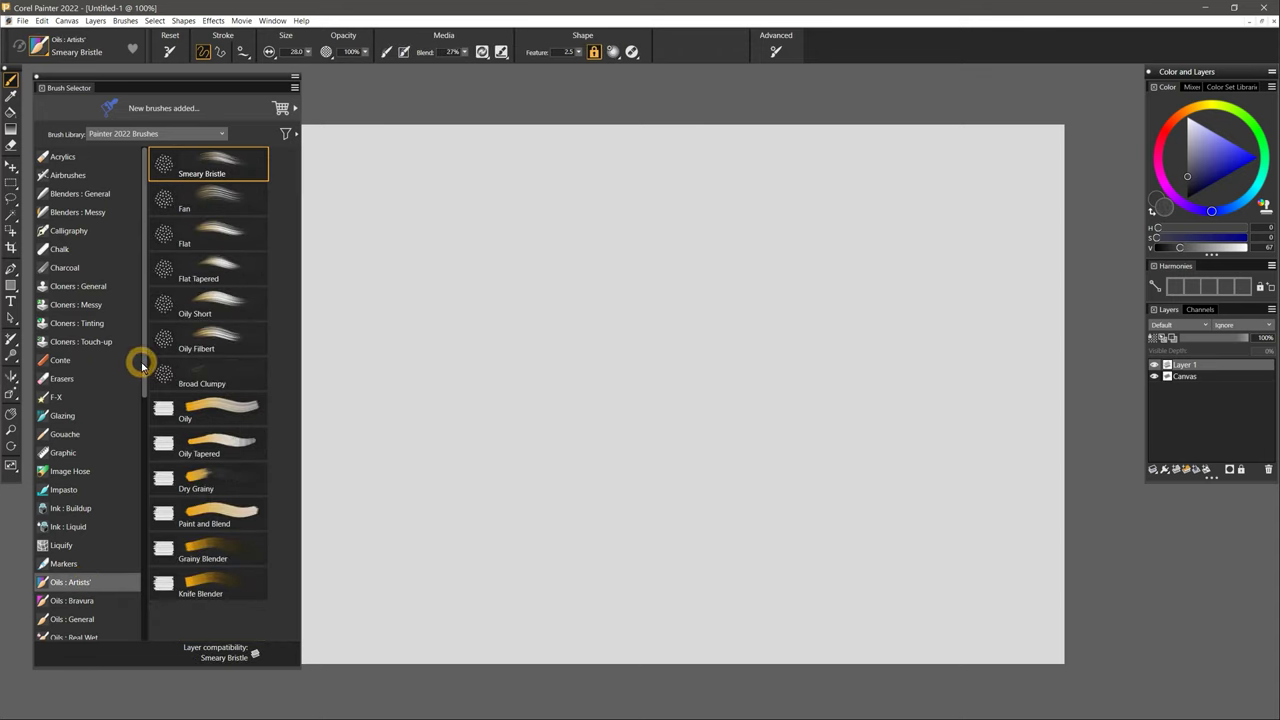
pyautogui.moveTo(139, 363); pyautogui.dragTo(139, 541)
pyautogui.scroll(-2, 130, 535)
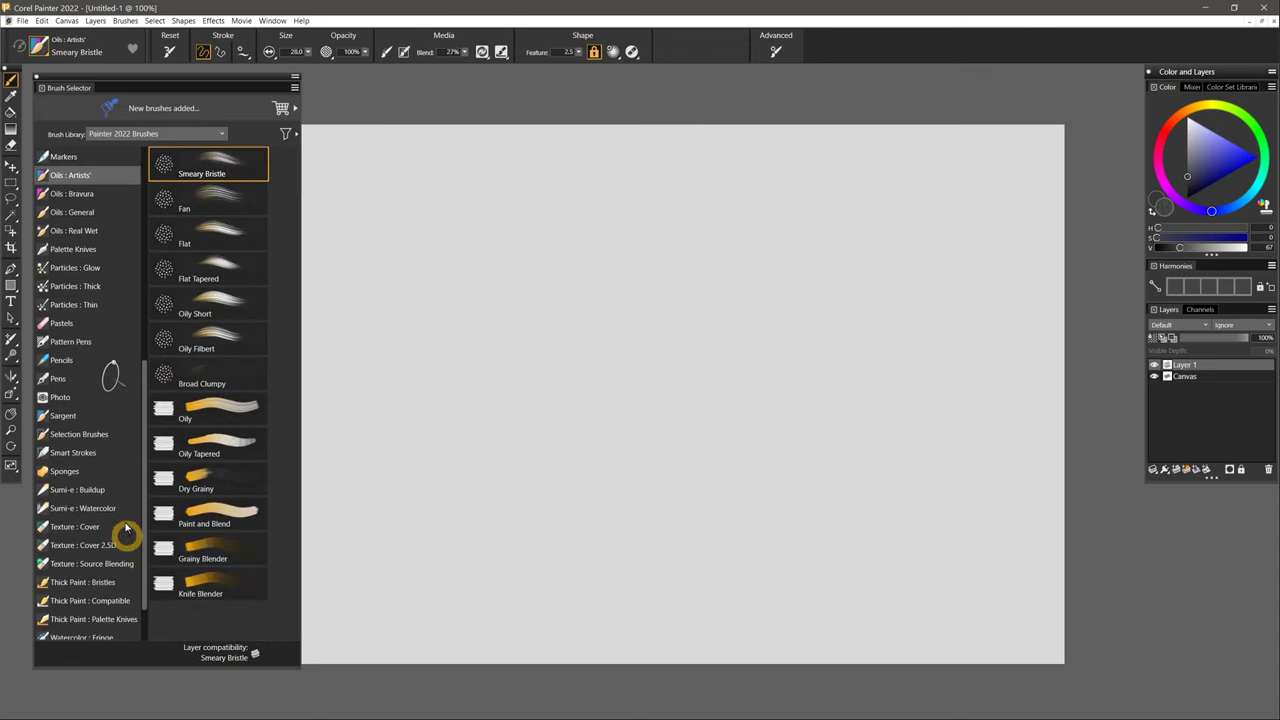
pyautogui.click(72, 342)
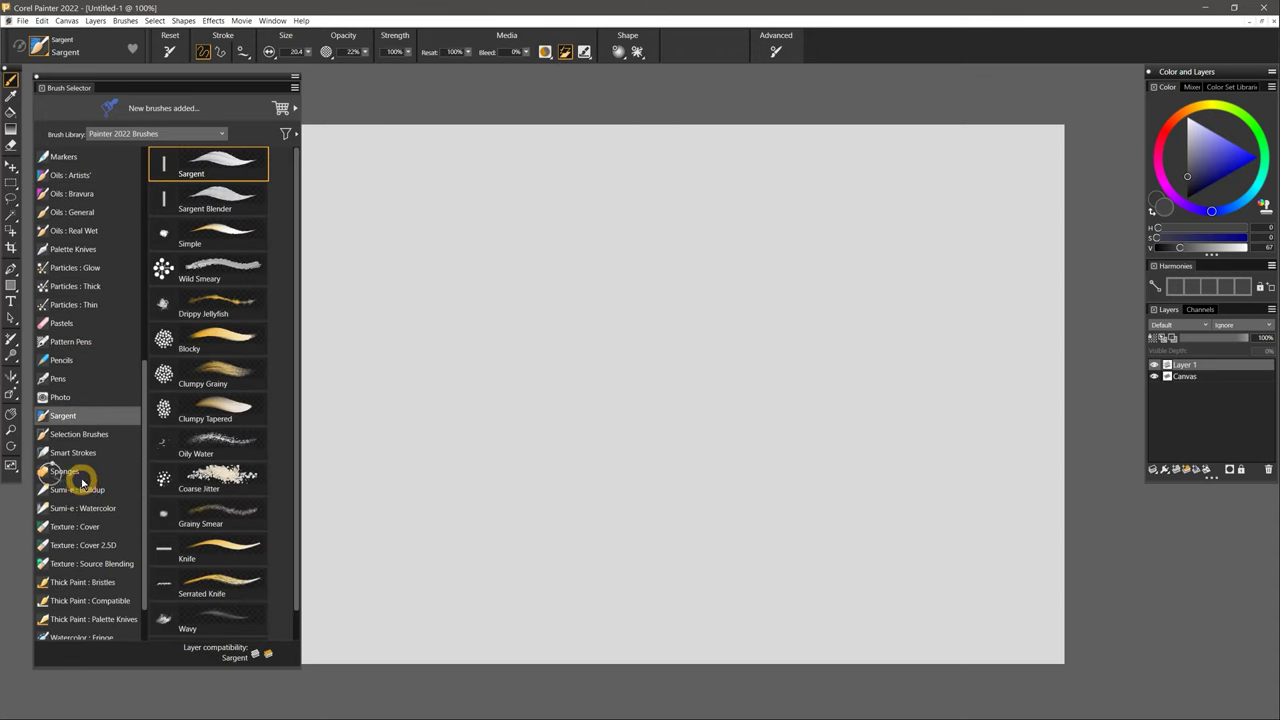
pyautogui.click(92, 587)
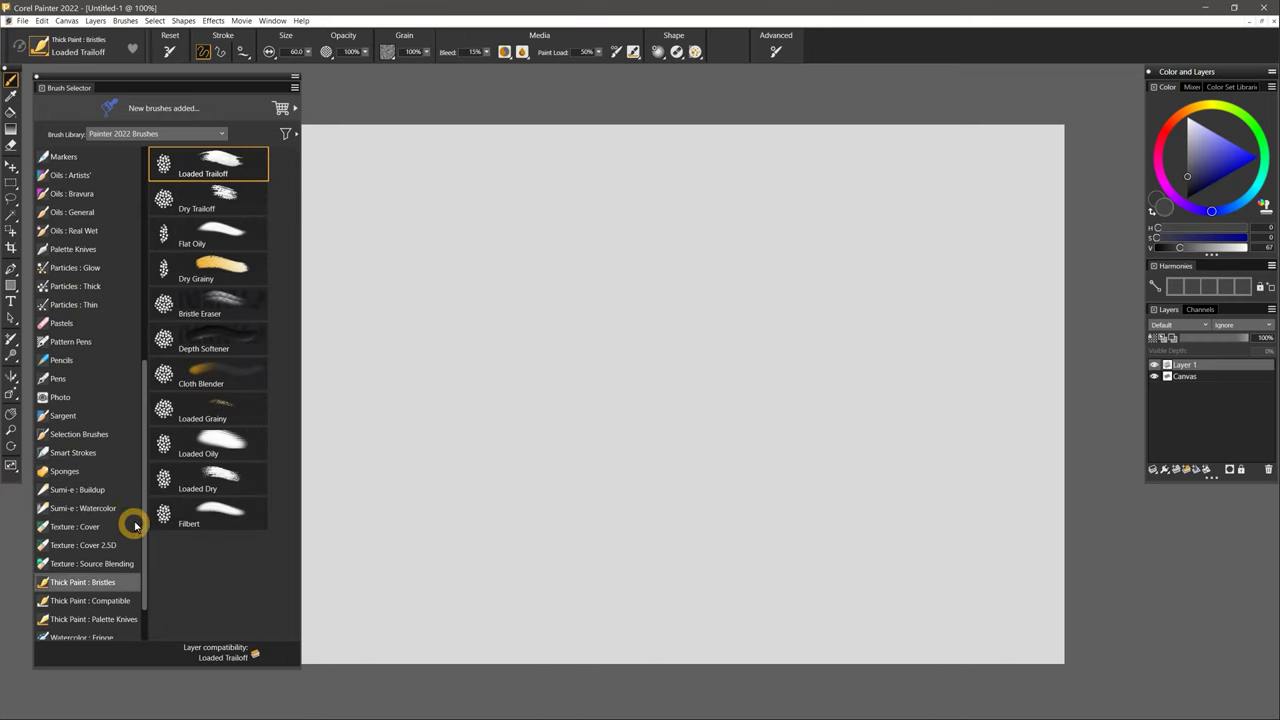
pyautogui.scroll(-1, 137, 529)
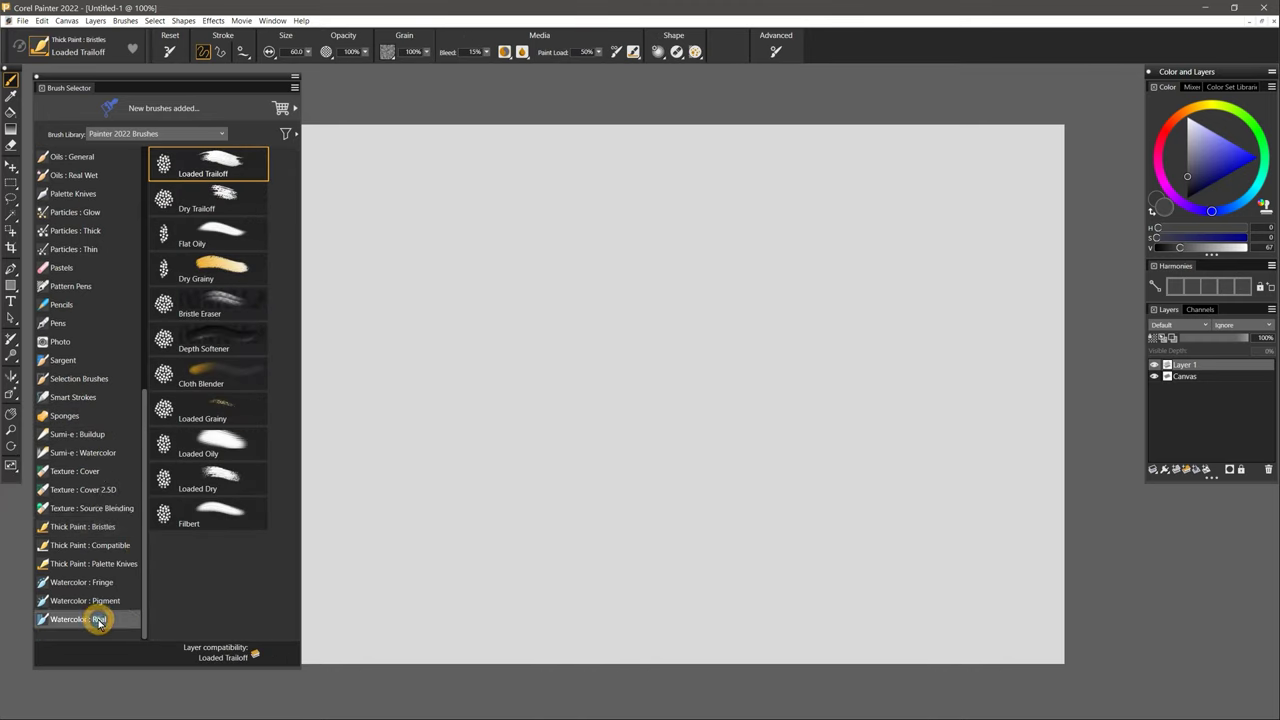
pyautogui.click(98, 619)
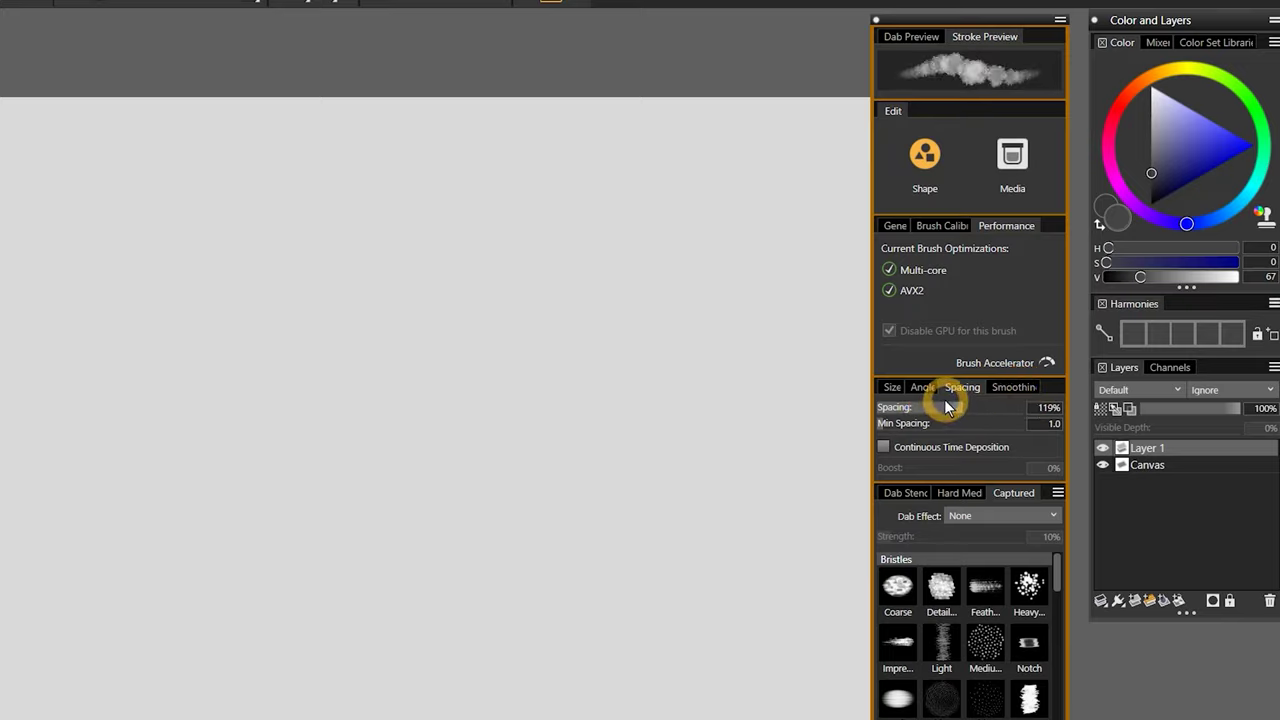
# Step: In the Dab Stencil settings, turn Apply Dab Stencil on and back off
pyautogui.click(908, 493)
pyautogui.click(883, 515)
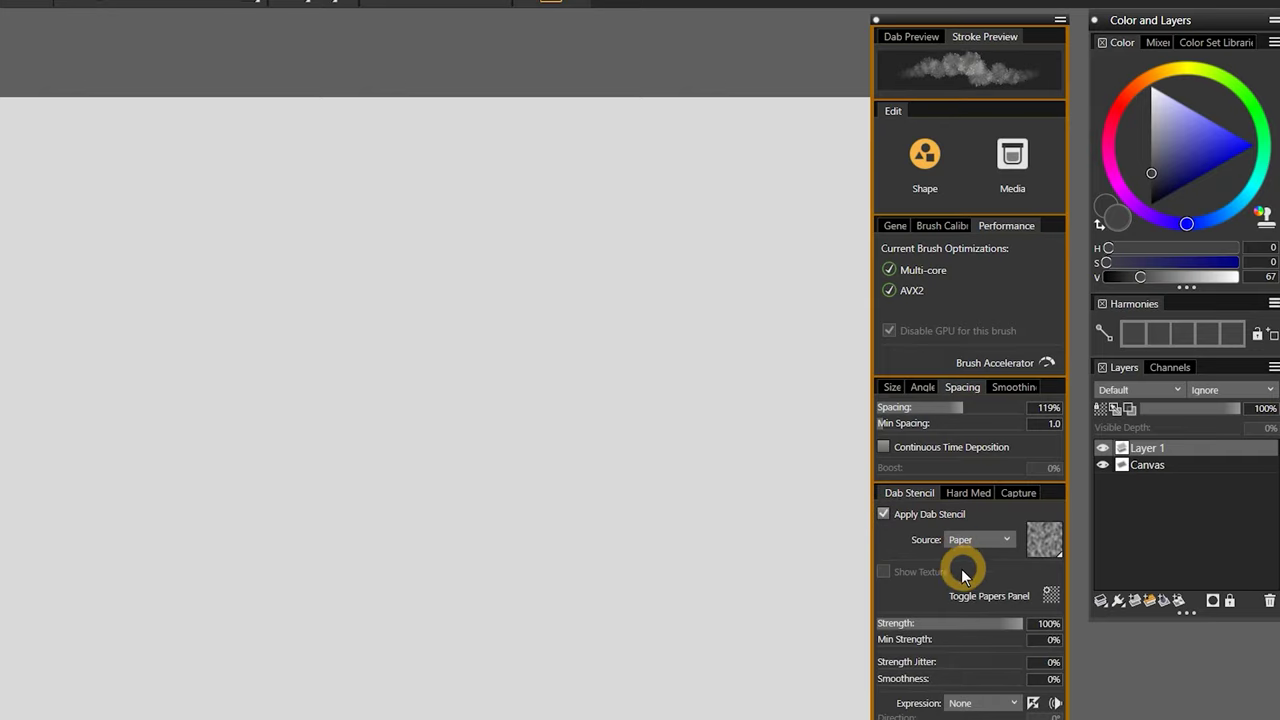
pyautogui.click(1000, 515)
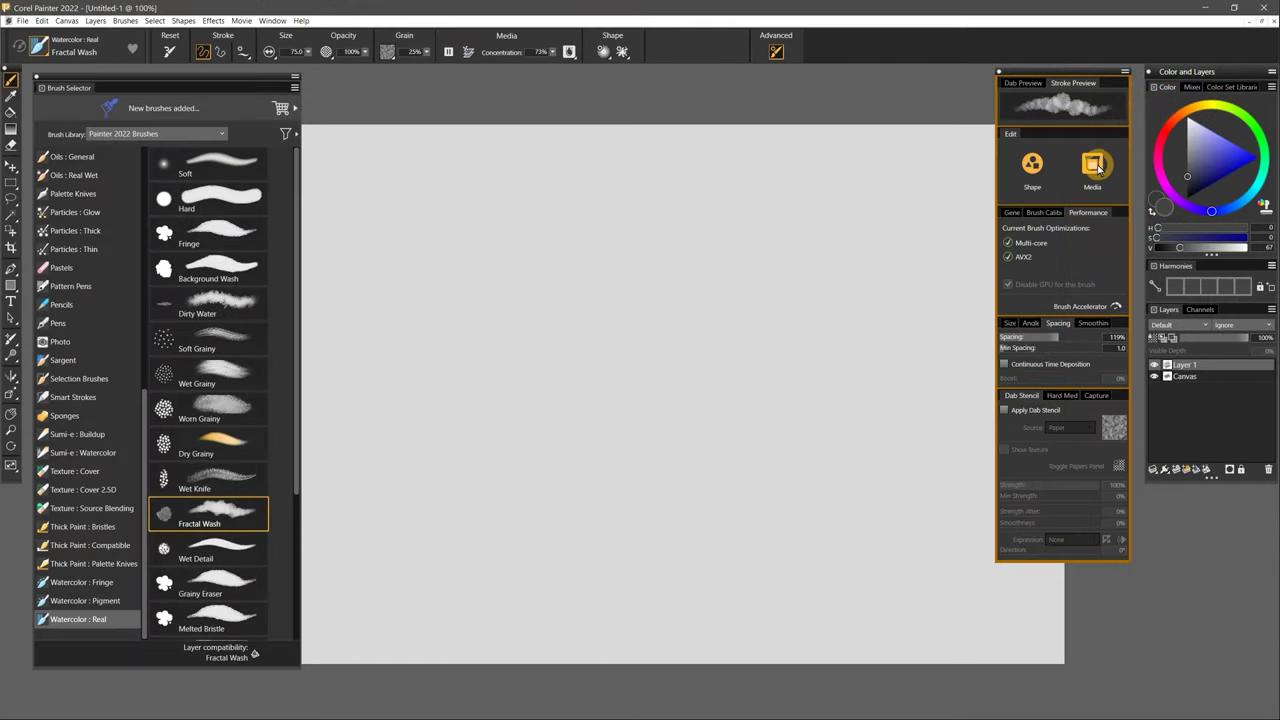
# Step: Show the Real Watercolor media settings, expanding and collapsing Opacity and collapsing Performance
pyautogui.click(1012, 153)
pyautogui.click(1042, 322)
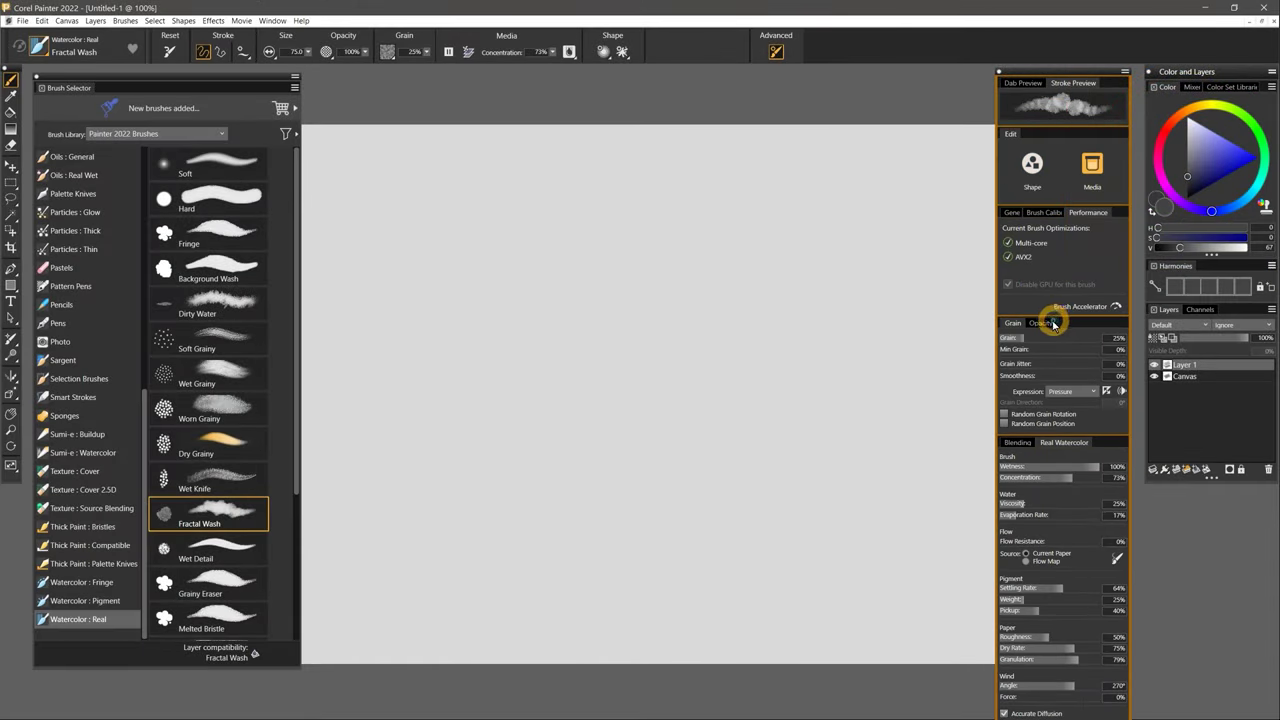
pyautogui.click(1042, 322)
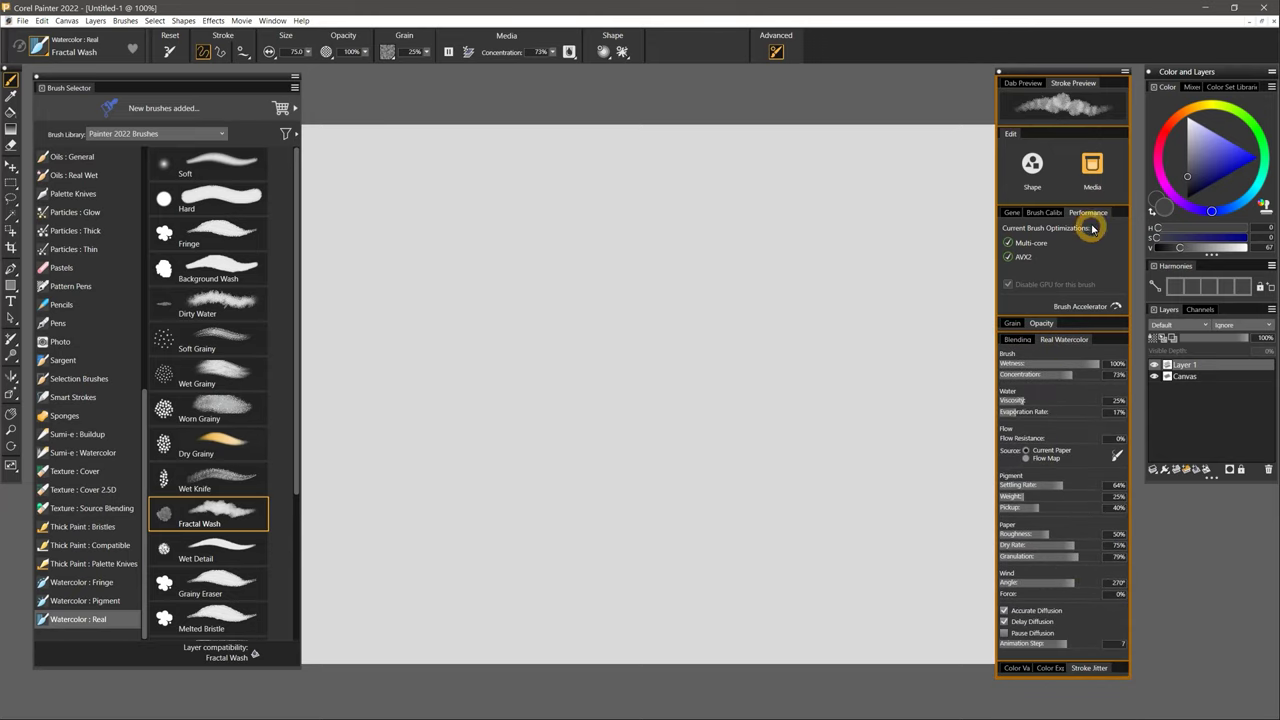
pyautogui.click(1095, 214)
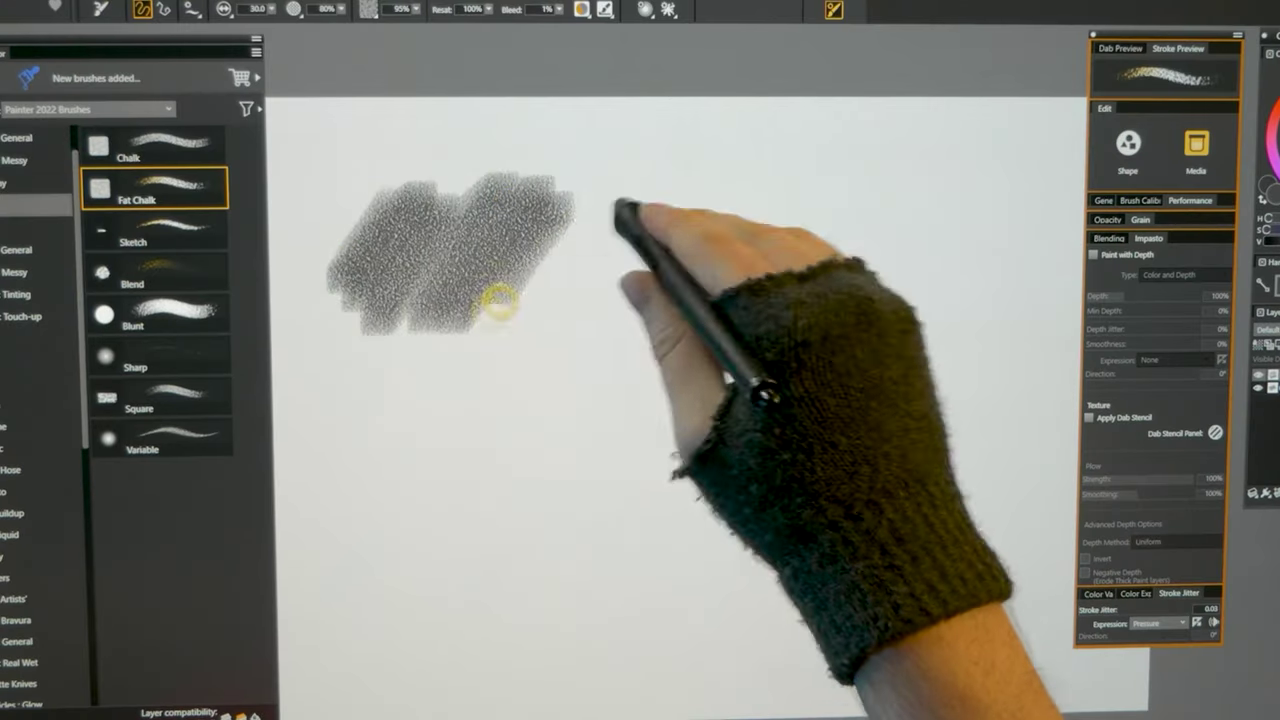
# Step: Extend the chalk stroke, then paint Fractal Wash and Wet Knife watercolor strokes below it
pyautogui.moveTo(571, 243); pyautogui.dragTo(966, 263)
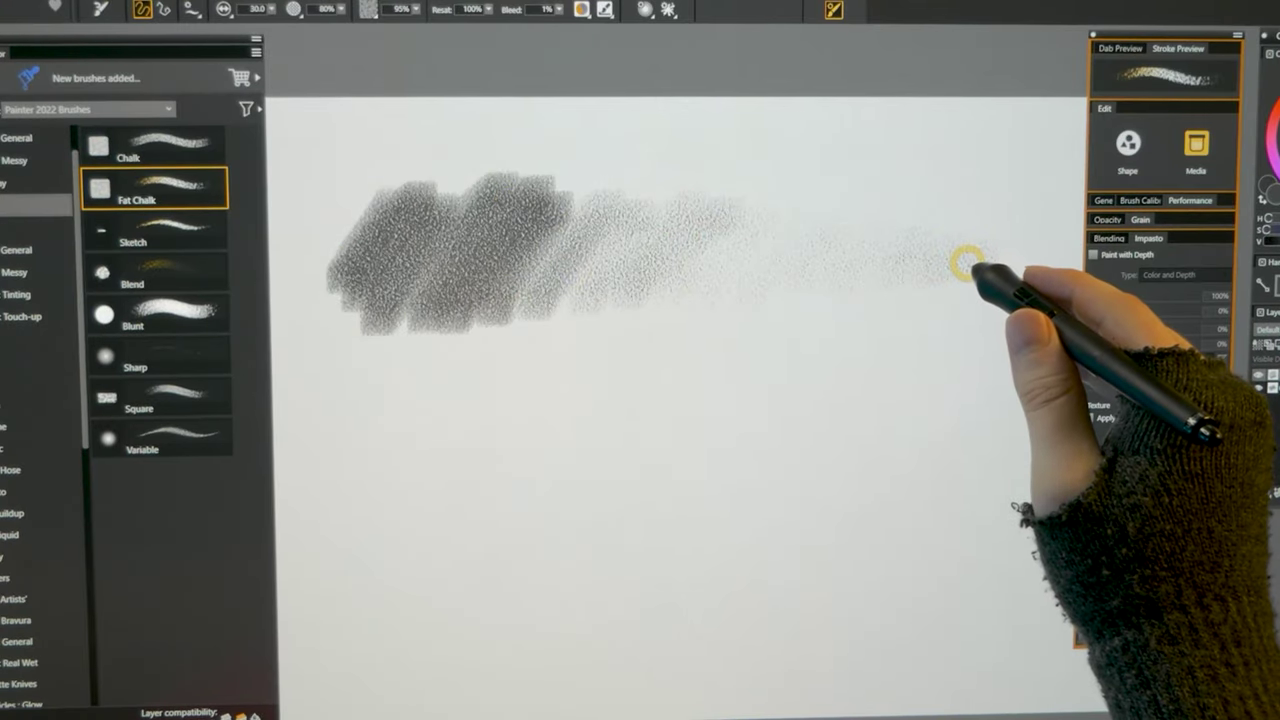
pyautogui.click(30, 683)
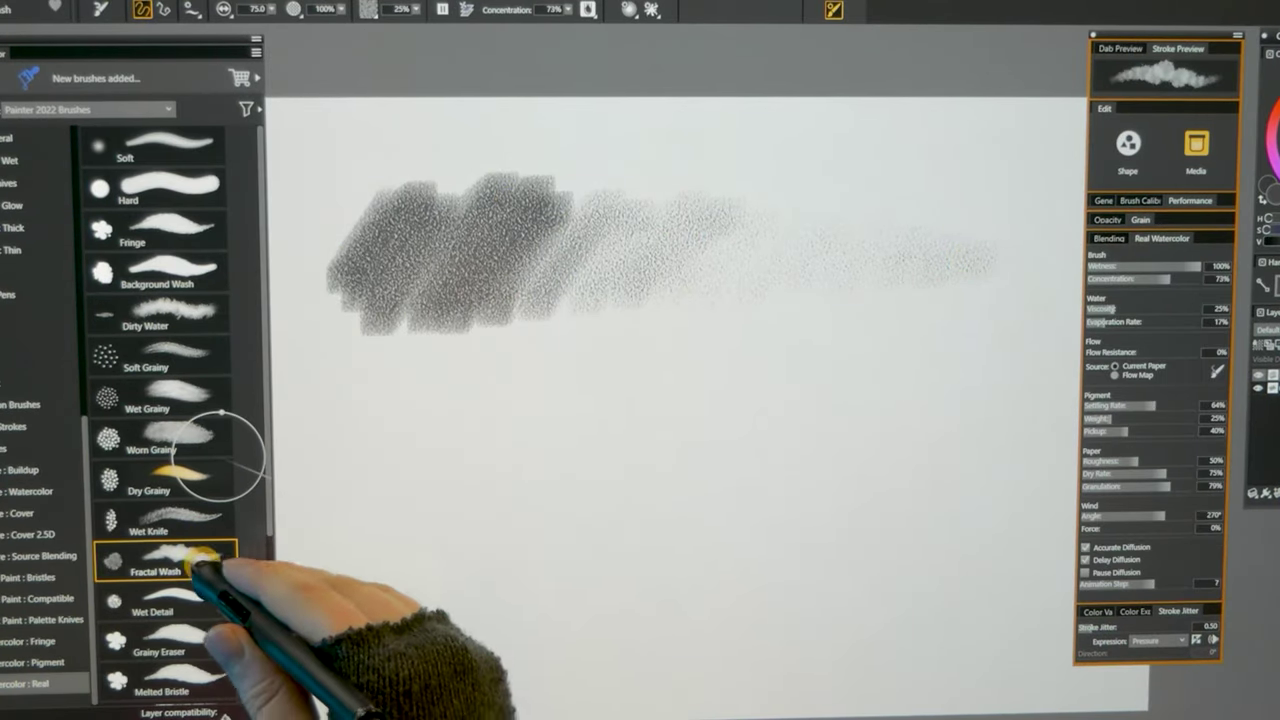
pyautogui.click(165, 560)
pyautogui.moveTo(447, 400); pyautogui.dragTo(965, 412)
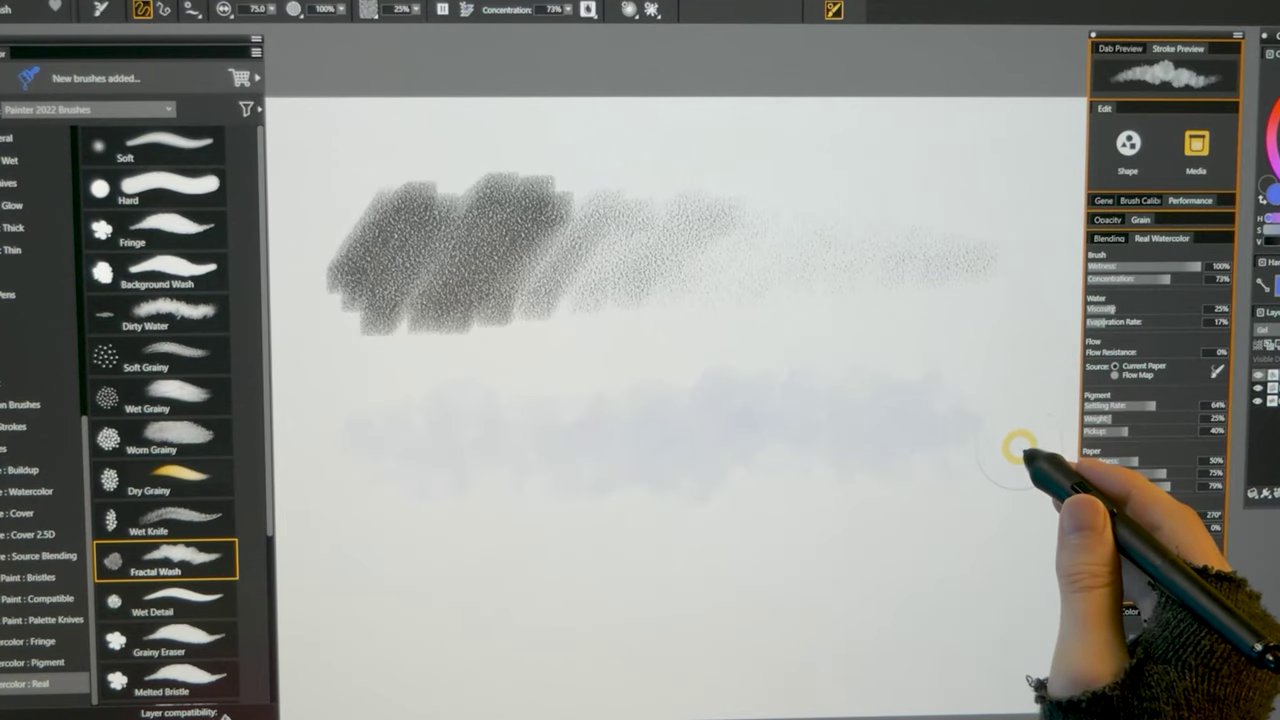
pyautogui.click(165, 519)
pyautogui.moveTo(305, 462)
pyautogui.mouseDown()
pyautogui.moveTo(471, 393)
pyautogui.moveTo(1003, 445)
pyautogui.mouseUp()
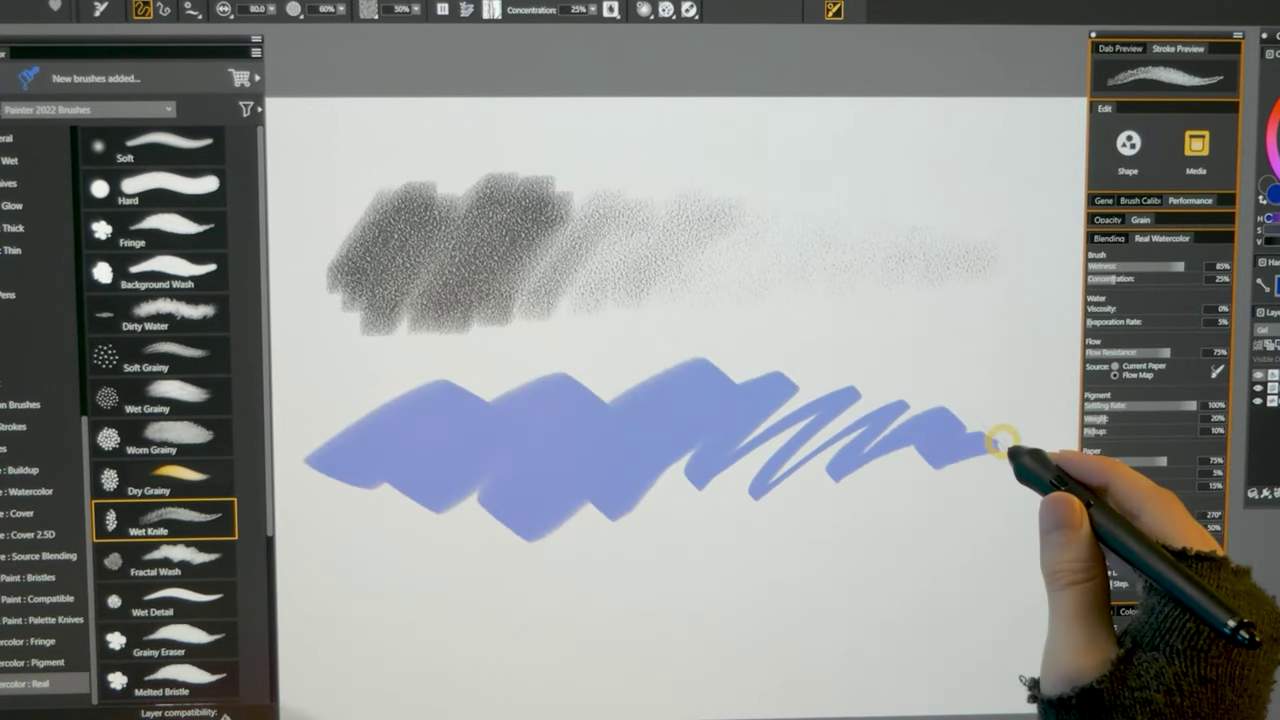
# Step: Paint teal and blue Loaded Oily strokes, then delete the layer to clear all test strokes
pyautogui.click(28, 577)
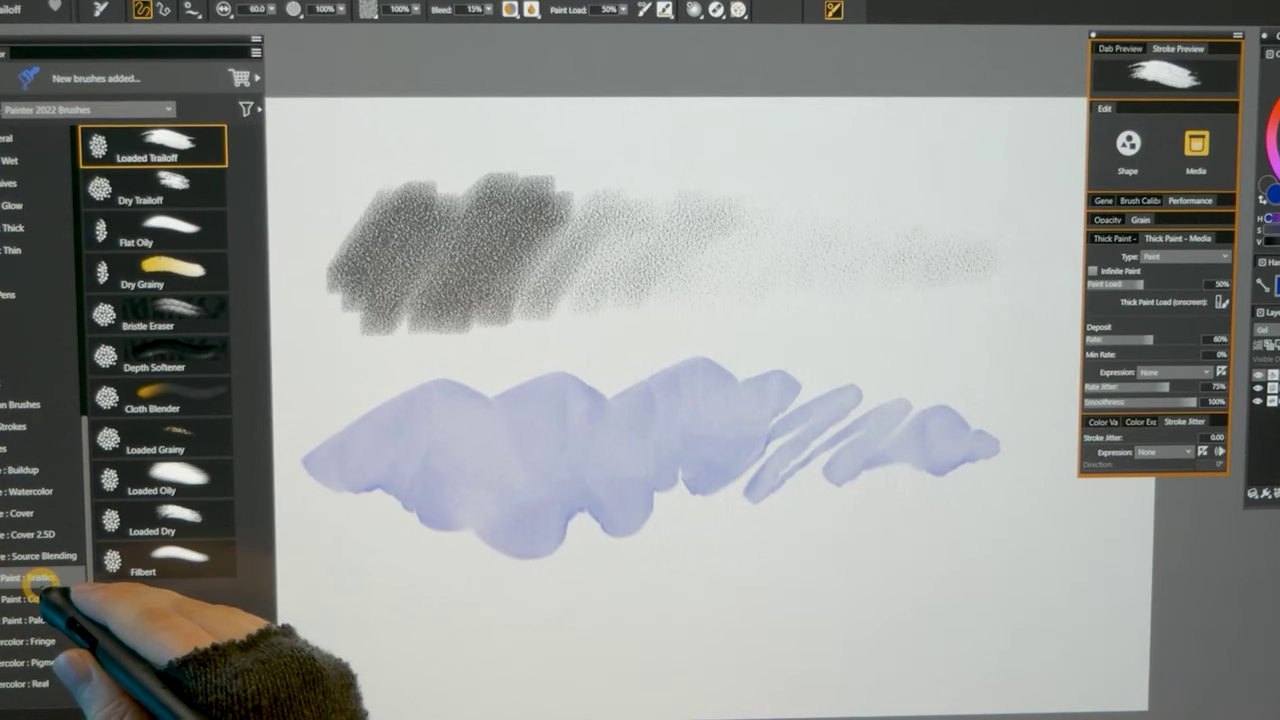
pyautogui.click(165, 482)
pyautogui.moveTo(371, 625)
pyautogui.mouseDown()
pyautogui.moveTo(757, 583)
pyautogui.moveTo(965, 540)
pyautogui.mouseUp()
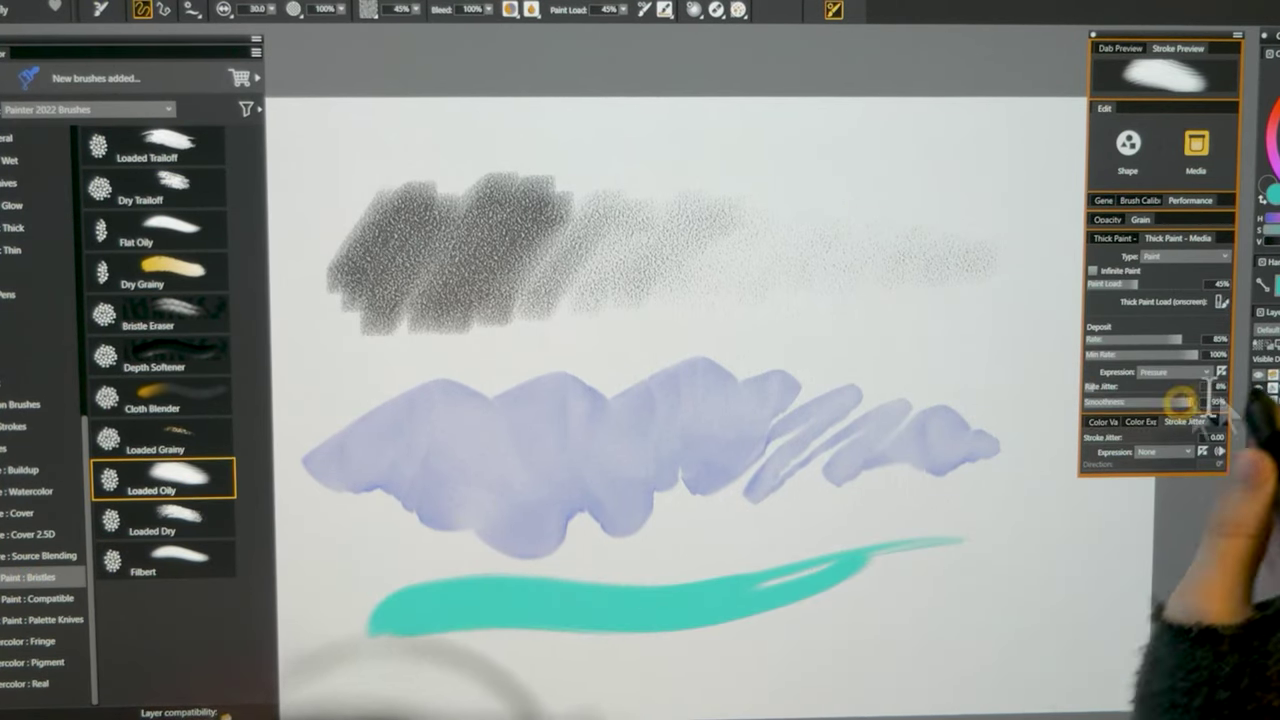
pyautogui.moveTo(380, 642)
pyautogui.mouseDown()
pyautogui.moveTo(871, 610)
pyautogui.moveTo(885, 580)
pyautogui.mouseUp()
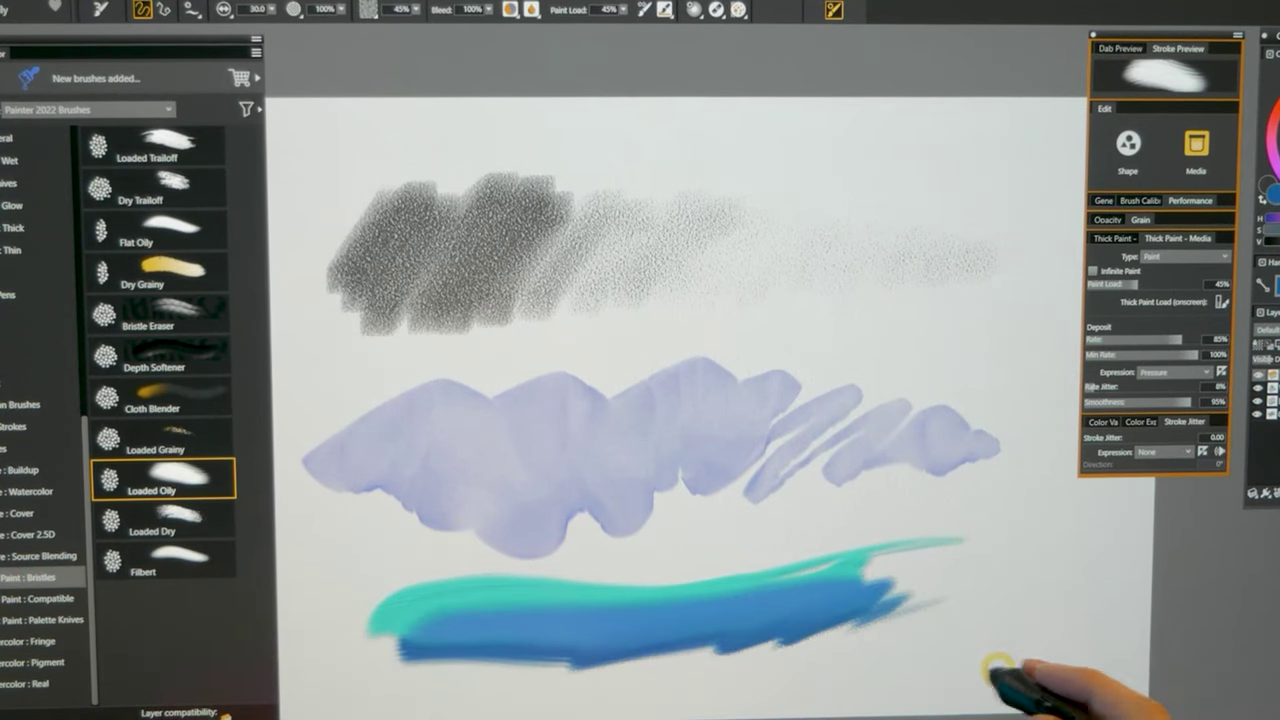
pyautogui.click(1270, 492)
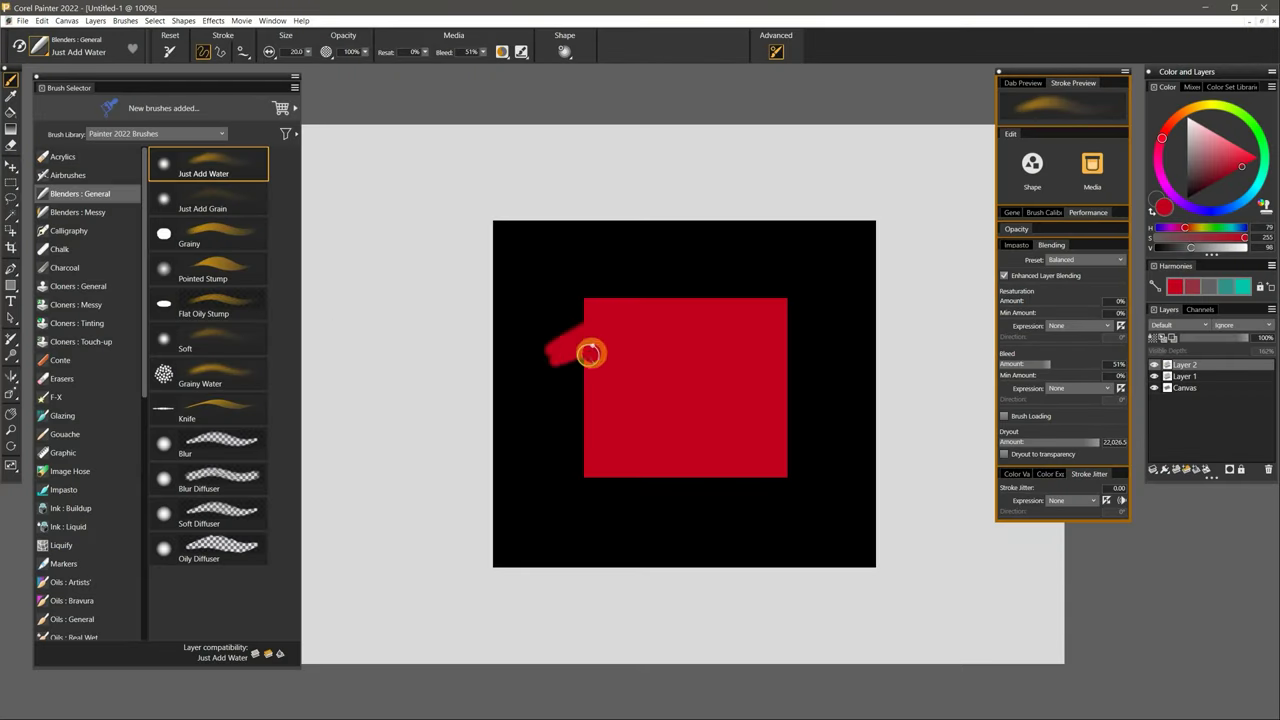
# Step: Smear the red square leftward with the Soft blender and speckle-diffuse its right edge
pyautogui.click(212, 344)
pyautogui.moveTo(534, 466)
pyautogui.mouseDown()
pyautogui.moveTo(586, 439)
pyautogui.moveTo(571, 484)
pyautogui.mouseUp()
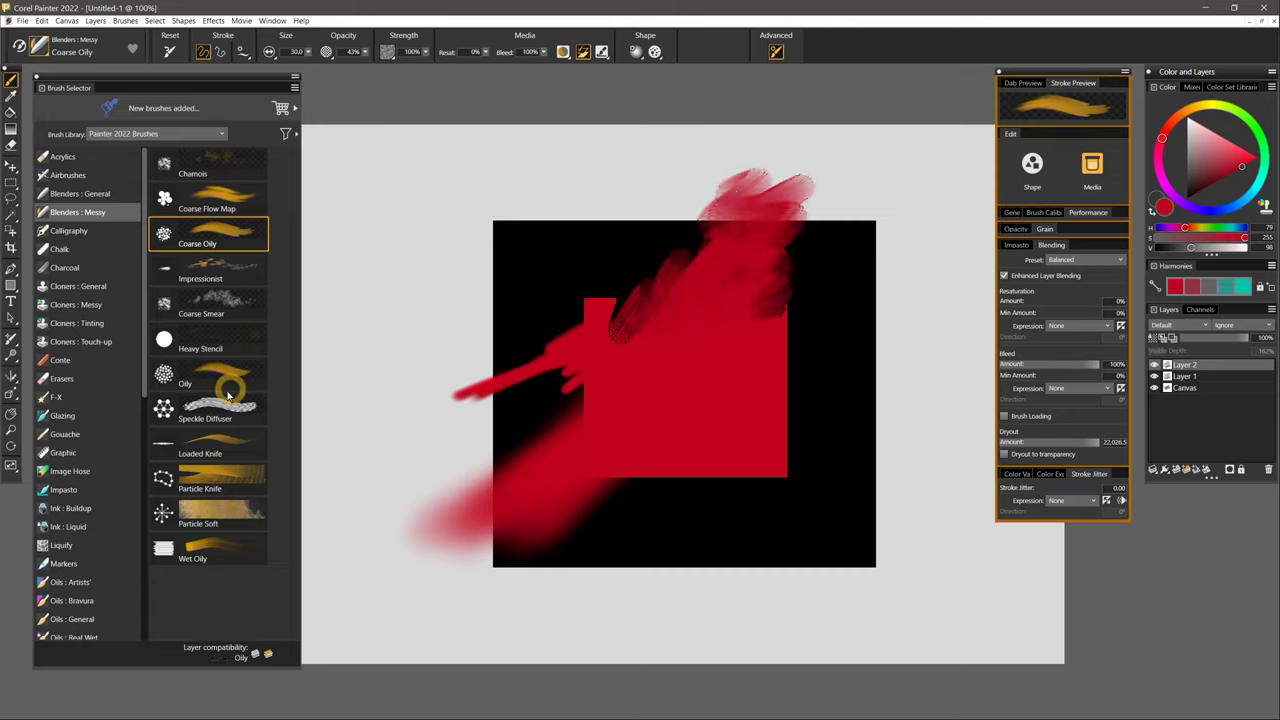
pyautogui.moveTo(763, 375)
pyautogui.mouseDown()
pyautogui.moveTo(836, 386)
pyautogui.moveTo(816, 444)
pyautogui.moveTo(827, 482)
pyautogui.moveTo(816, 354)
pyautogui.moveTo(859, 426)
pyautogui.moveTo(795, 402)
pyautogui.mouseUp()
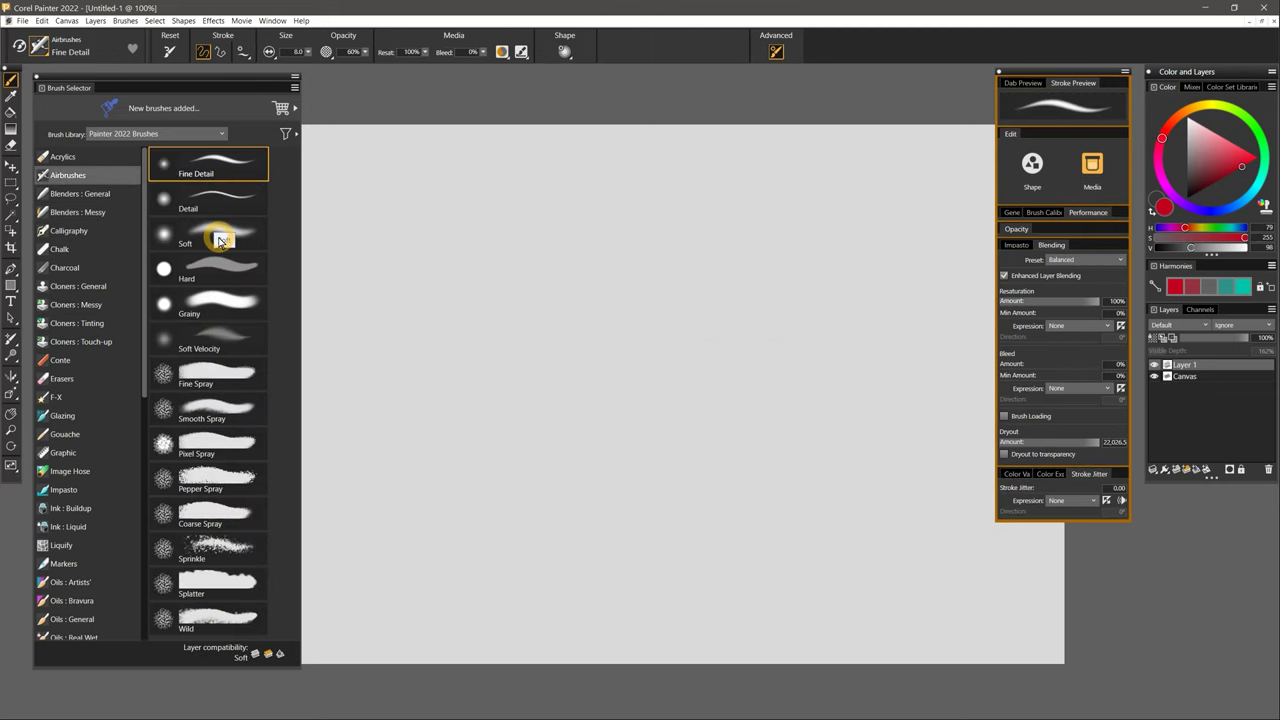
# Step: Spray a soft blue area, scatter Sprinkle speckles, and draw a black calligraphic zigzag
pyautogui.moveTo(707, 295)
pyautogui.mouseDown()
pyautogui.moveTo(649, 261)
pyautogui.moveTo(775, 415)
pyautogui.moveTo(953, 556)
pyautogui.mouseUp()
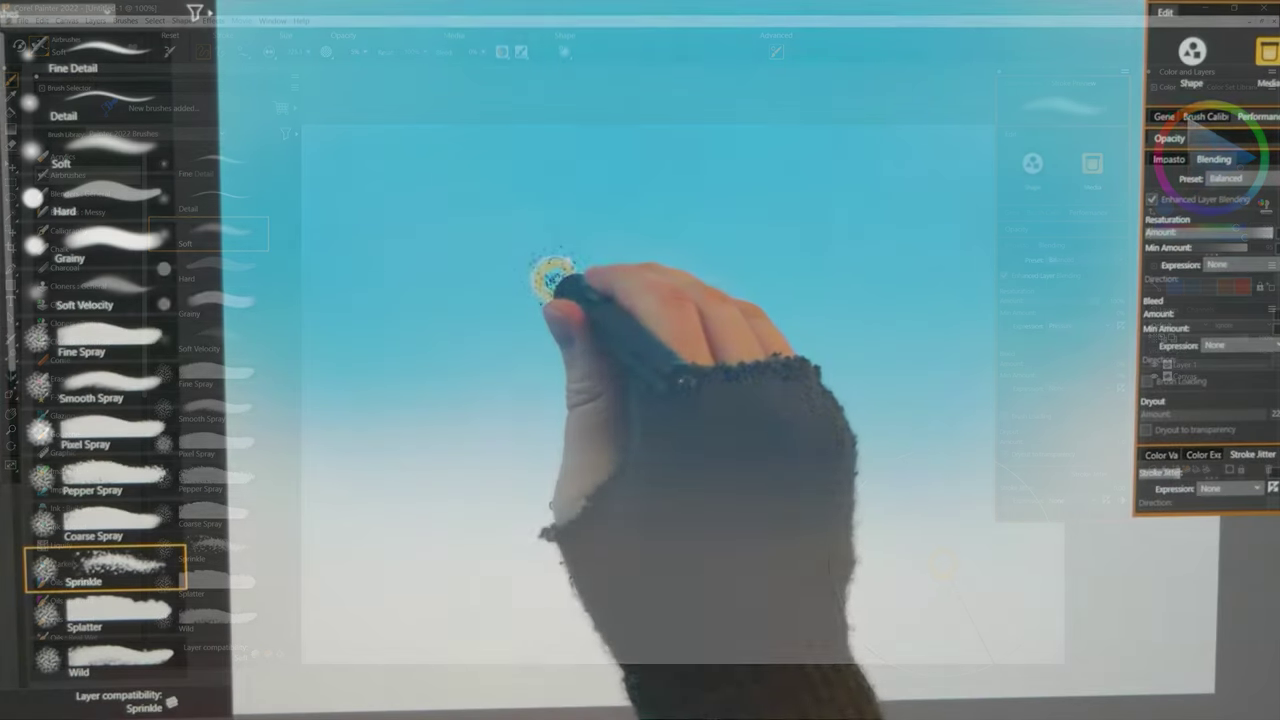
pyautogui.moveTo(551, 277)
pyautogui.mouseDown()
pyautogui.moveTo(611, 274)
pyautogui.moveTo(636, 289)
pyautogui.moveTo(686, 267)
pyautogui.moveTo(766, 262)
pyautogui.moveTo(828, 273)
pyautogui.moveTo(716, 269)
pyautogui.moveTo(650, 299)
pyautogui.moveTo(634, 368)
pyautogui.moveTo(632, 341)
pyautogui.moveTo(661, 430)
pyautogui.moveTo(639, 391)
pyautogui.moveTo(679, 446)
pyautogui.moveTo(646, 409)
pyautogui.moveTo(701, 461)
pyautogui.moveTo(778, 464)
pyautogui.moveTo(719, 457)
pyautogui.moveTo(660, 410)
pyautogui.moveTo(636, 318)
pyautogui.moveTo(657, 407)
pyautogui.moveTo(642, 301)
pyautogui.moveTo(646, 383)
pyautogui.moveTo(634, 325)
pyautogui.mouseUp()
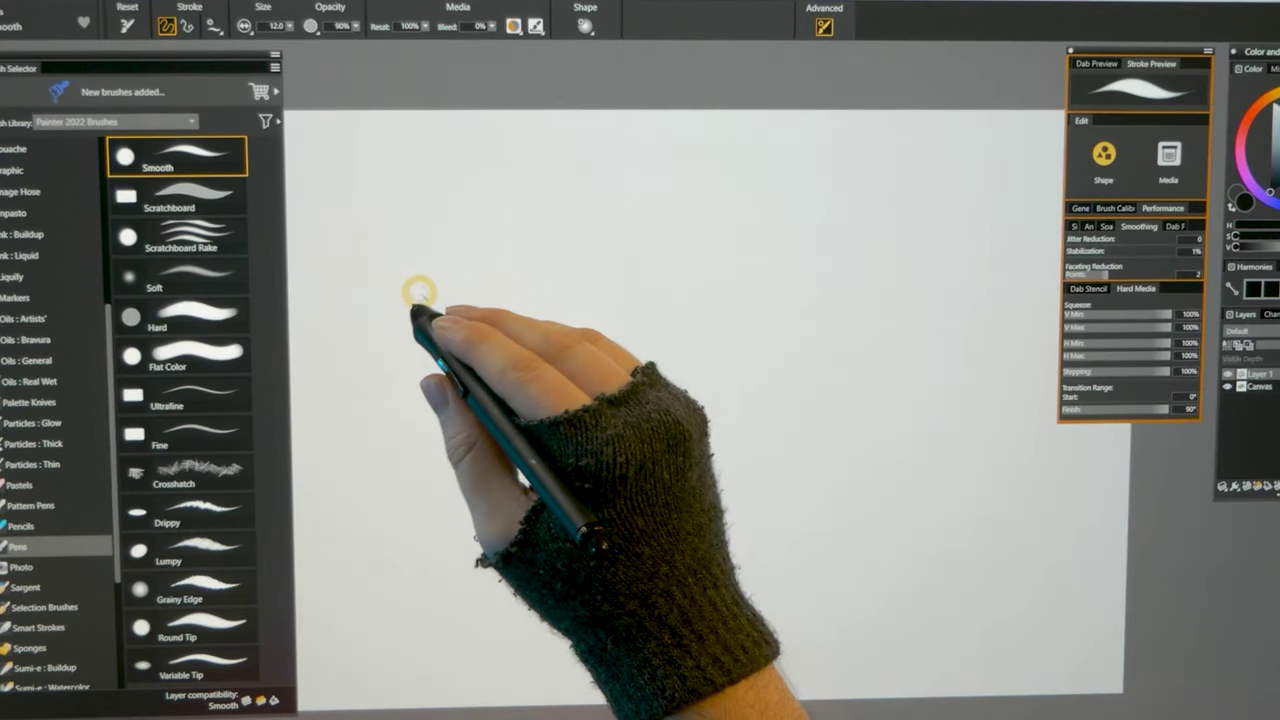
pyautogui.moveTo(320, 403)
pyautogui.mouseDown()
pyautogui.moveTo(490, 268)
pyautogui.moveTo(592, 298)
pyautogui.moveTo(656, 392)
pyautogui.moveTo(773, 343)
pyautogui.moveTo(937, 352)
pyautogui.moveTo(1020, 372)
pyautogui.mouseUp()
# Step: Draw seven diagonal Scratchboard hatching strokes fanning out below the zigzag
pyautogui.moveTo(343, 593)
pyautogui.mouseDown()
pyautogui.moveTo(455, 468)
pyautogui.moveTo(500, 460)
pyautogui.mouseUp()
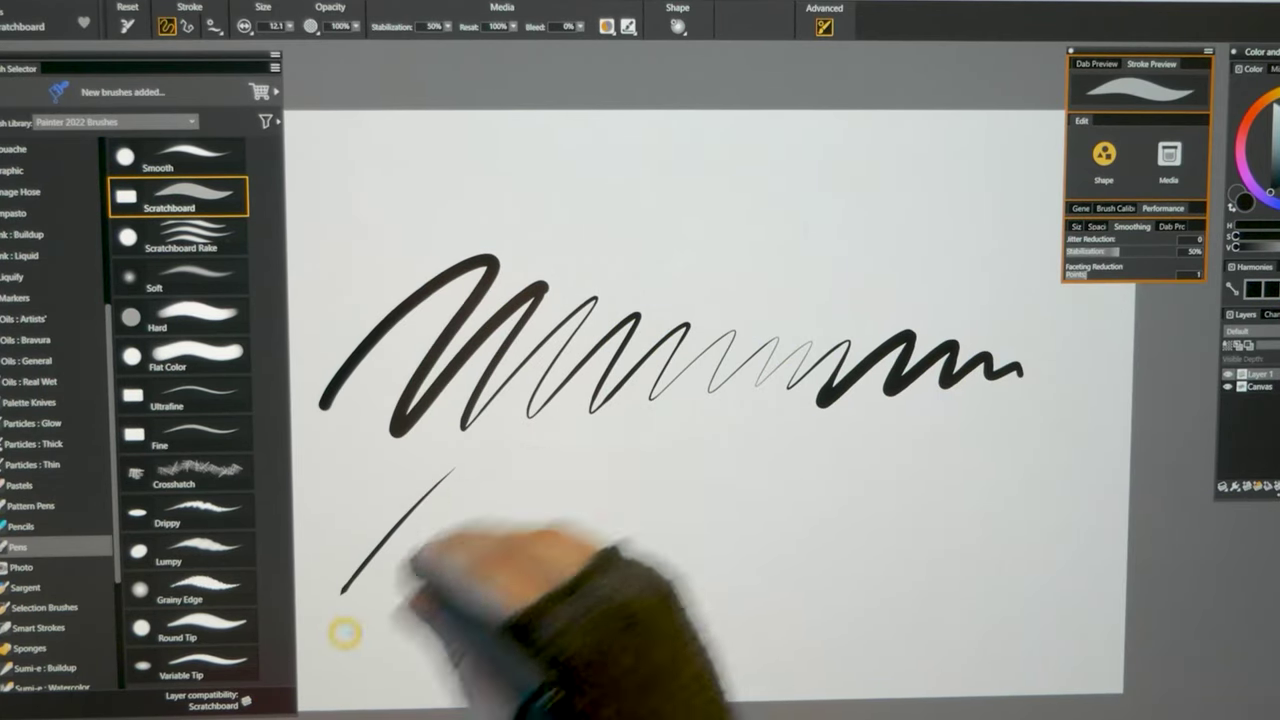
pyautogui.moveTo(388, 620); pyautogui.dragTo(537, 462)
pyautogui.moveTo(430, 650); pyautogui.dragTo(590, 452)
pyautogui.moveTo(470, 650)
pyautogui.mouseDown()
pyautogui.moveTo(635, 442)
pyautogui.moveTo(657, 458)
pyautogui.mouseUp()
pyautogui.moveTo(525, 645)
pyautogui.mouseDown()
pyautogui.moveTo(594, 551)
pyautogui.moveTo(599, 573)
pyautogui.moveTo(745, 470)
pyautogui.mouseUp()
pyautogui.moveTo(590, 650)
pyautogui.mouseDown()
pyautogui.moveTo(766, 457)
pyautogui.moveTo(800, 470)
pyautogui.mouseUp()
pyautogui.moveTo(650, 645); pyautogui.dragTo(840, 476)
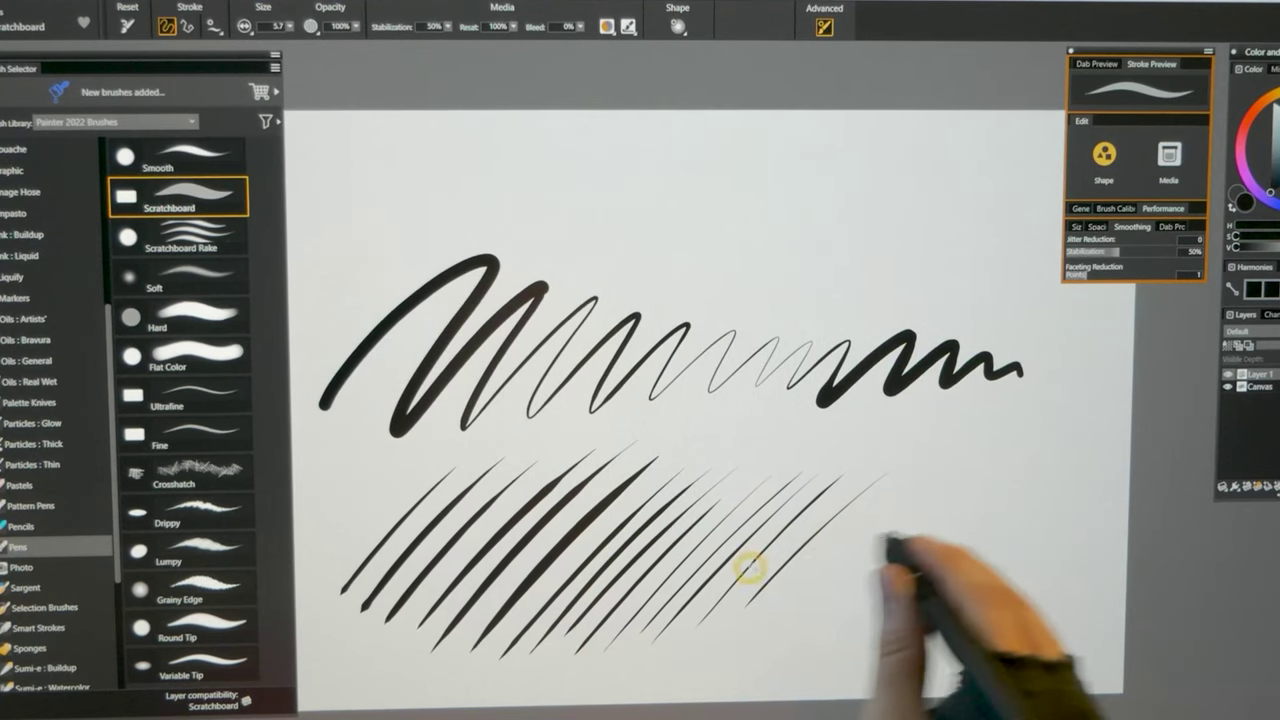
# Step: Stack six short shallow cross-hatch strokes at the hatching's right end
pyautogui.moveTo(800, 545); pyautogui.dragTo(890, 528)
pyautogui.moveTo(805, 530)
pyautogui.mouseDown()
pyautogui.moveTo(900, 510)
pyautogui.moveTo(910, 492)
pyautogui.mouseUp()
pyautogui.moveTo(820, 500); pyautogui.dragTo(915, 478)
pyautogui.moveTo(825, 487)
pyautogui.mouseDown()
pyautogui.moveTo(920, 465)
pyautogui.moveTo(925, 450)
pyautogui.mouseUp()
pyautogui.moveTo(835, 455); pyautogui.dragTo(928, 440)
pyautogui.moveTo(835, 440); pyautogui.dragTo(930, 428)
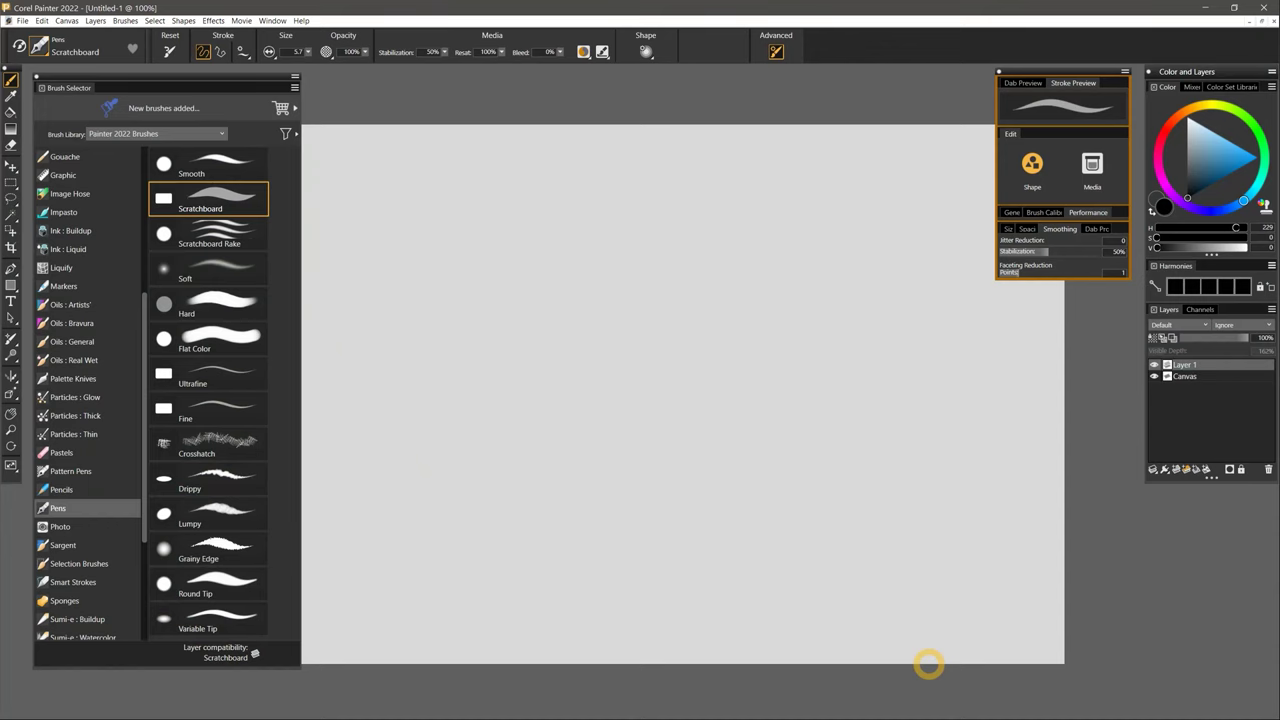
# Step: Paint test strokes with Fat Chalk, another chalk variant and the Sponges Loaded Wet brush
pyautogui.scroll(5, 80, 300)
pyautogui.click(80, 251)
pyautogui.moveTo(400, 320); pyautogui.dragTo(870, 240)
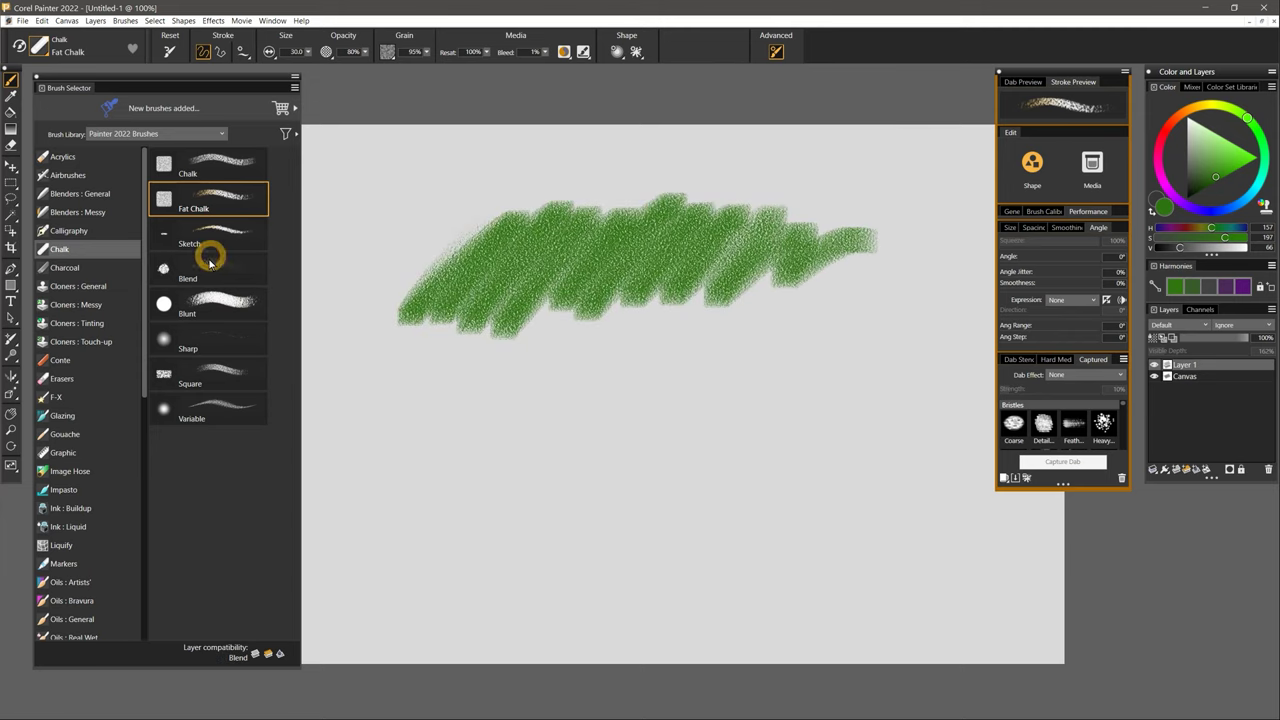
pyautogui.click(65, 267)
pyautogui.moveTo(390, 440)
pyautogui.mouseDown()
pyautogui.moveTo(491, 380)
pyautogui.moveTo(940, 380)
pyautogui.mouseUp()
pyautogui.scroll(-5, 137, 543)
pyautogui.click(65, 526)
pyautogui.moveTo(365, 520)
pyautogui.mouseDown()
pyautogui.moveTo(648, 500)
pyautogui.moveTo(986, 591)
pyautogui.mouseUp()
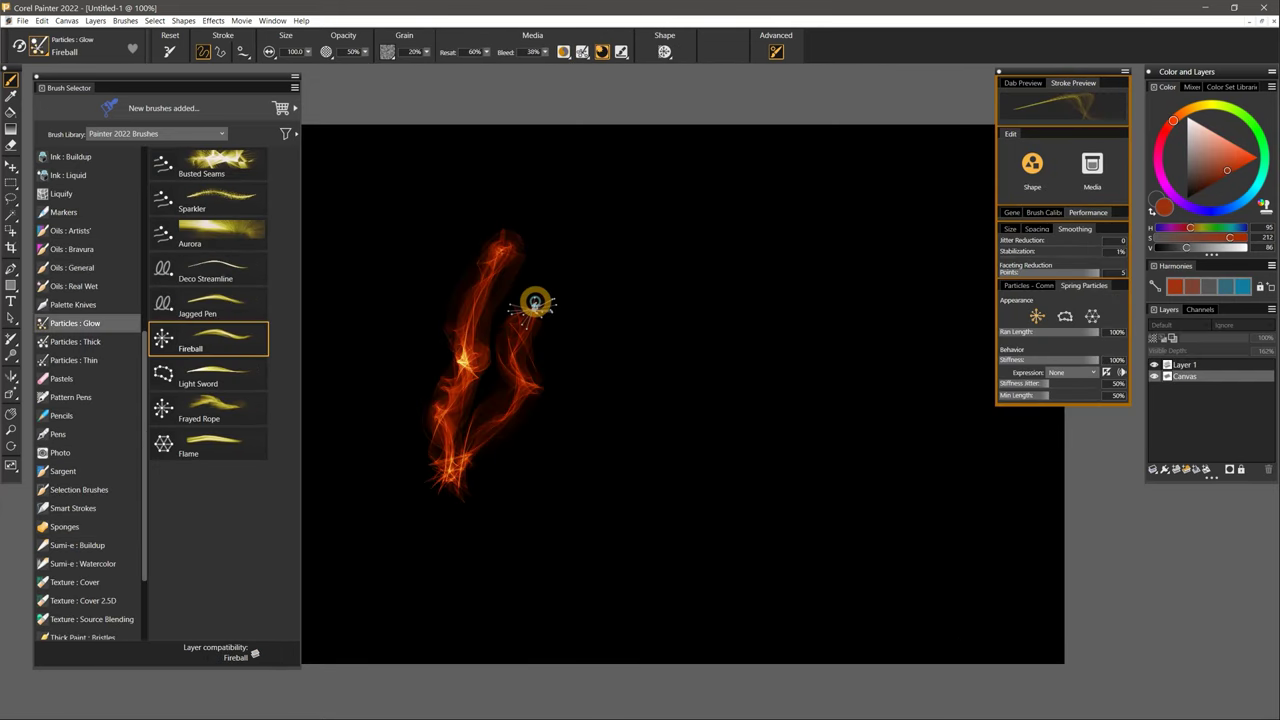
# Step: Paint orange Fireball flame strands, a white Grainy zigzag and white Furry strokes along the bottom
pyautogui.moveTo(455, 478); pyautogui.dragTo(612, 242)
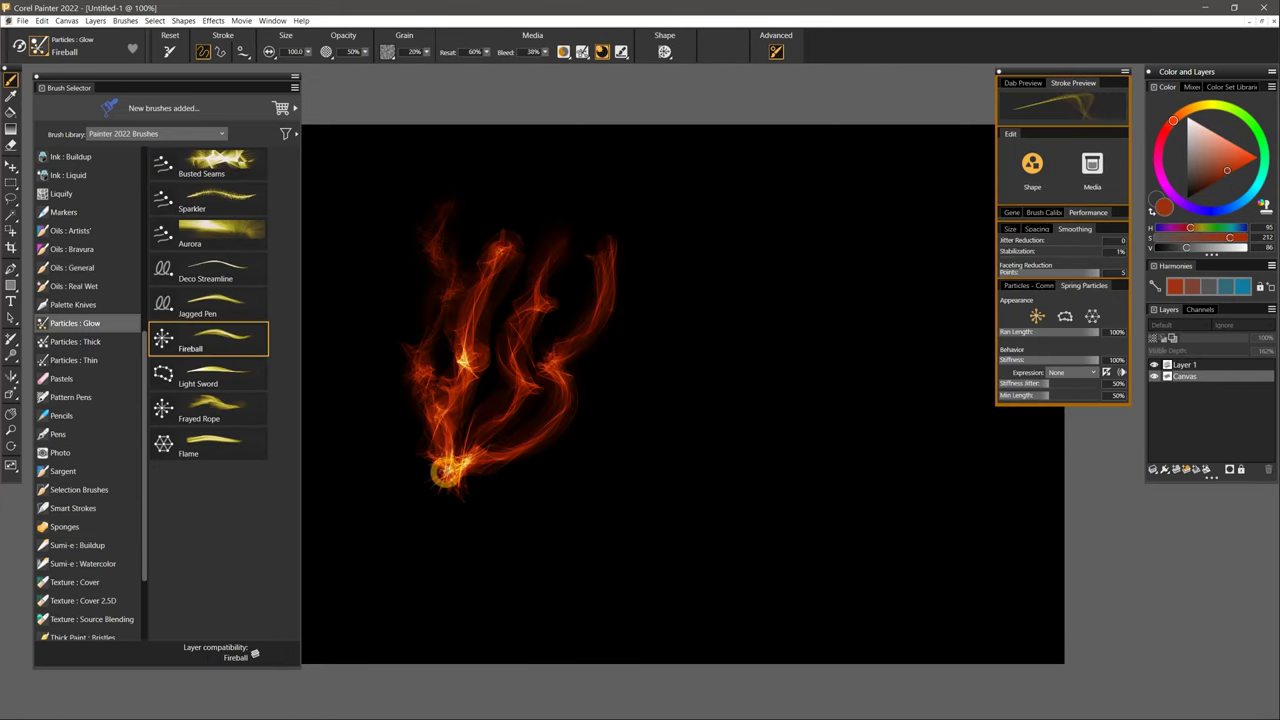
pyautogui.moveTo(486, 368); pyautogui.dragTo(490, 440)
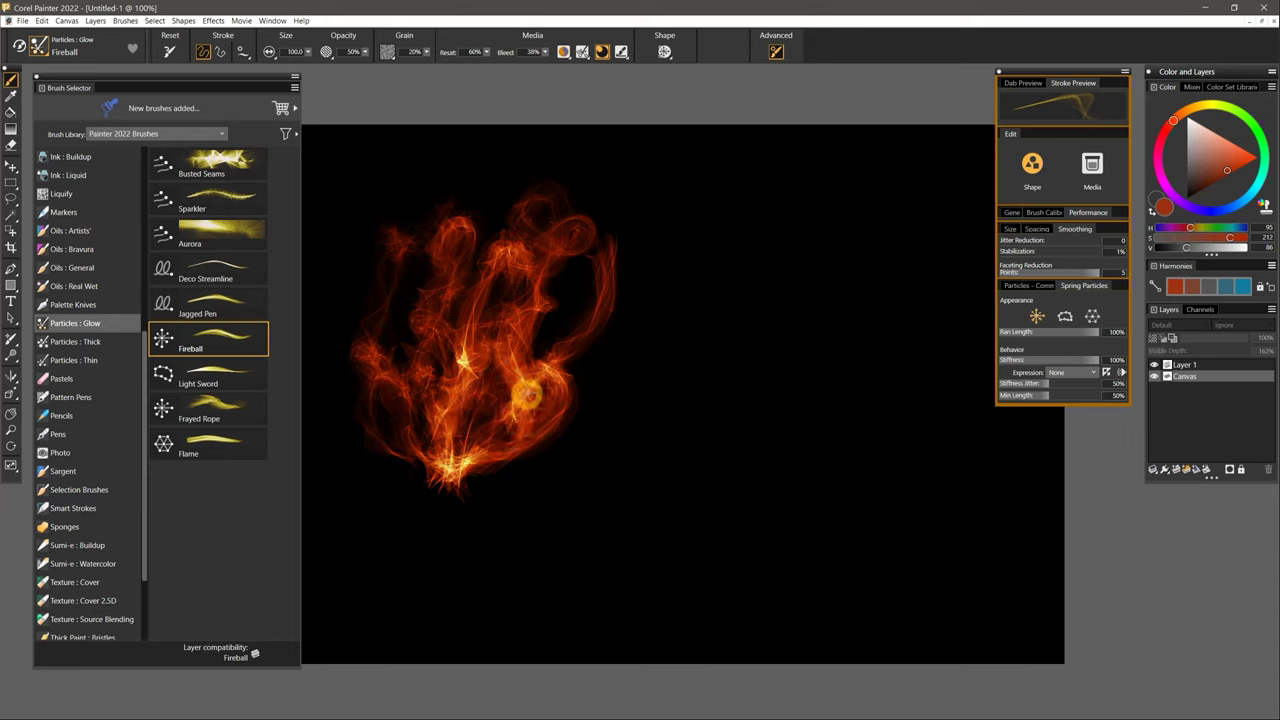
pyautogui.click(97, 344)
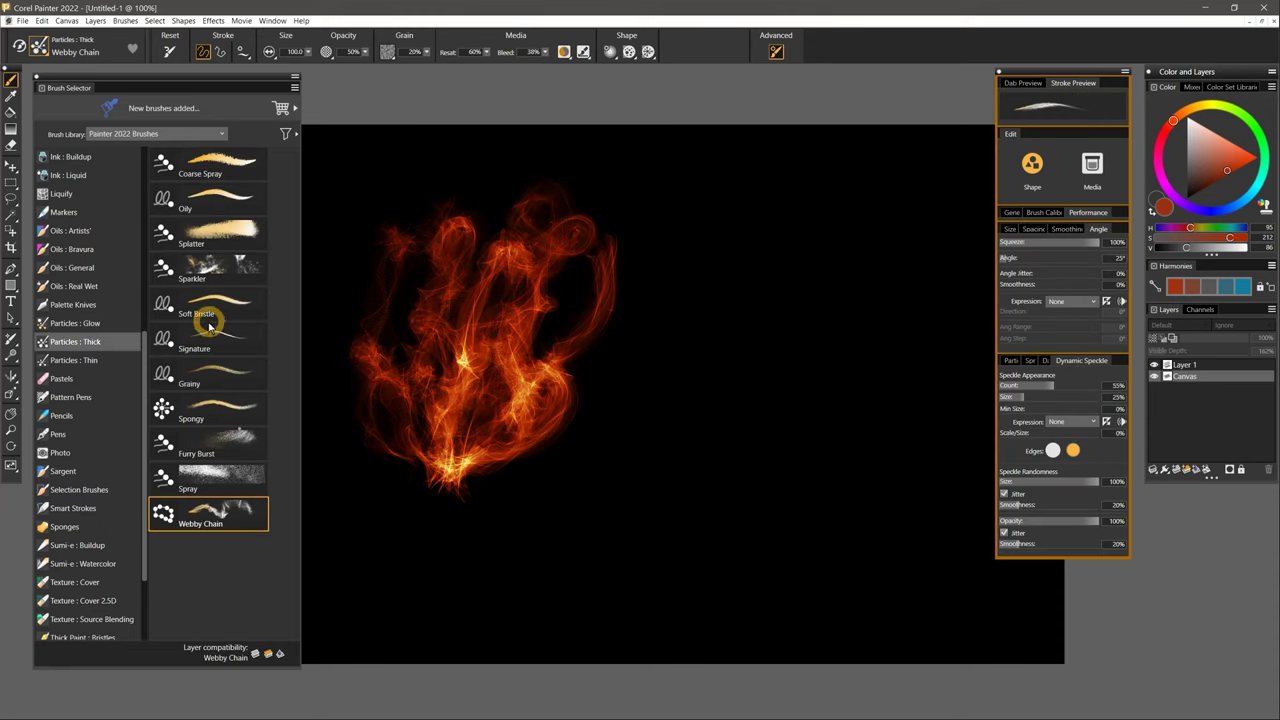
pyautogui.click(209, 378)
pyautogui.moveTo(657, 318)
pyautogui.mouseDown()
pyautogui.moveTo(704, 367)
pyautogui.moveTo(796, 302)
pyautogui.moveTo(723, 432)
pyautogui.mouseUp()
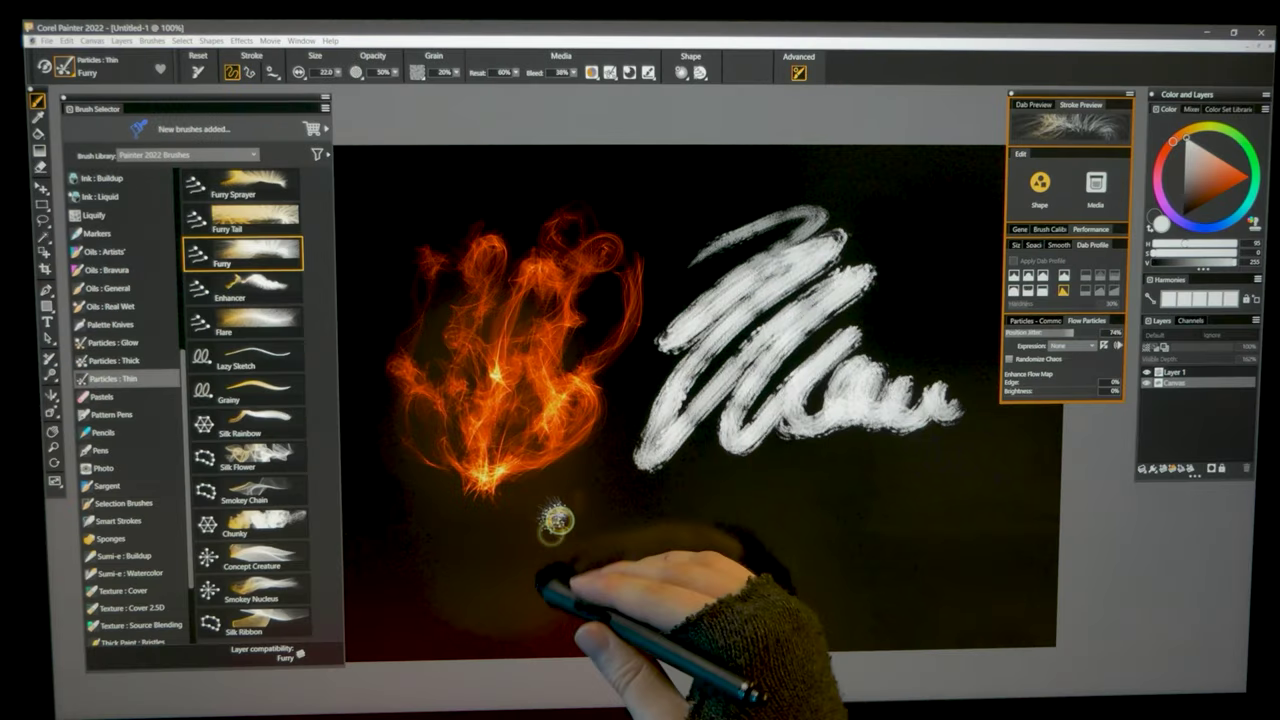
pyautogui.moveTo(446, 609)
pyautogui.mouseDown()
pyautogui.moveTo(537, 518)
pyautogui.moveTo(642, 518)
pyautogui.moveTo(676, 492)
pyautogui.moveTo(760, 500)
pyautogui.moveTo(677, 528)
pyautogui.moveTo(749, 580)
pyautogui.moveTo(795, 583)
pyautogui.moveTo(983, 583)
pyautogui.moveTo(937, 509)
pyautogui.moveTo(1022, 507)
pyautogui.mouseUp()
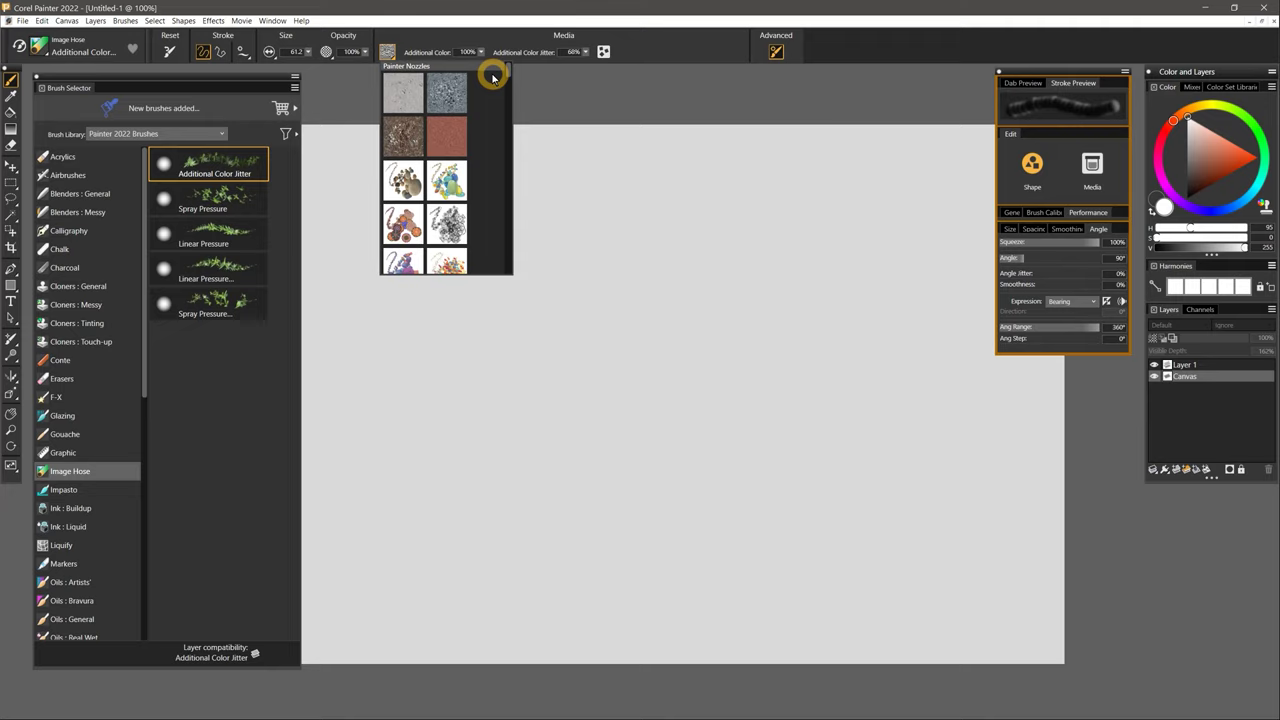
# Step: Spray two pebble image-hose strokes, then paint heavy blue Heavy Loaded thick-paint strokes
pyautogui.click(403, 180)
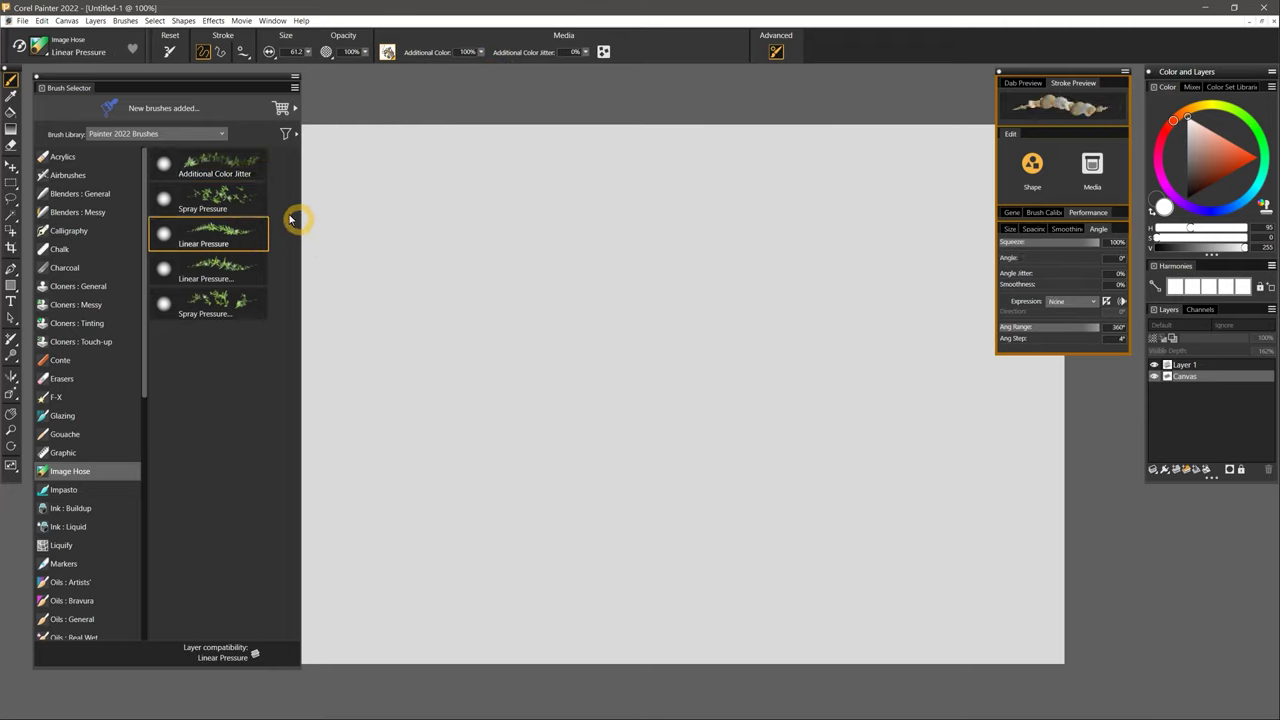
pyautogui.moveTo(385, 228)
pyautogui.mouseDown()
pyautogui.moveTo(677, 217)
pyautogui.moveTo(942, 251)
pyautogui.moveTo(843, 287)
pyautogui.moveTo(640, 308)
pyautogui.moveTo(451, 354)
pyautogui.moveTo(451, 401)
pyautogui.moveTo(872, 415)
pyautogui.moveTo(906, 483)
pyautogui.moveTo(619, 494)
pyautogui.moveTo(400, 550)
pyautogui.moveTo(518, 597)
pyautogui.moveTo(1003, 601)
pyautogui.mouseUp()
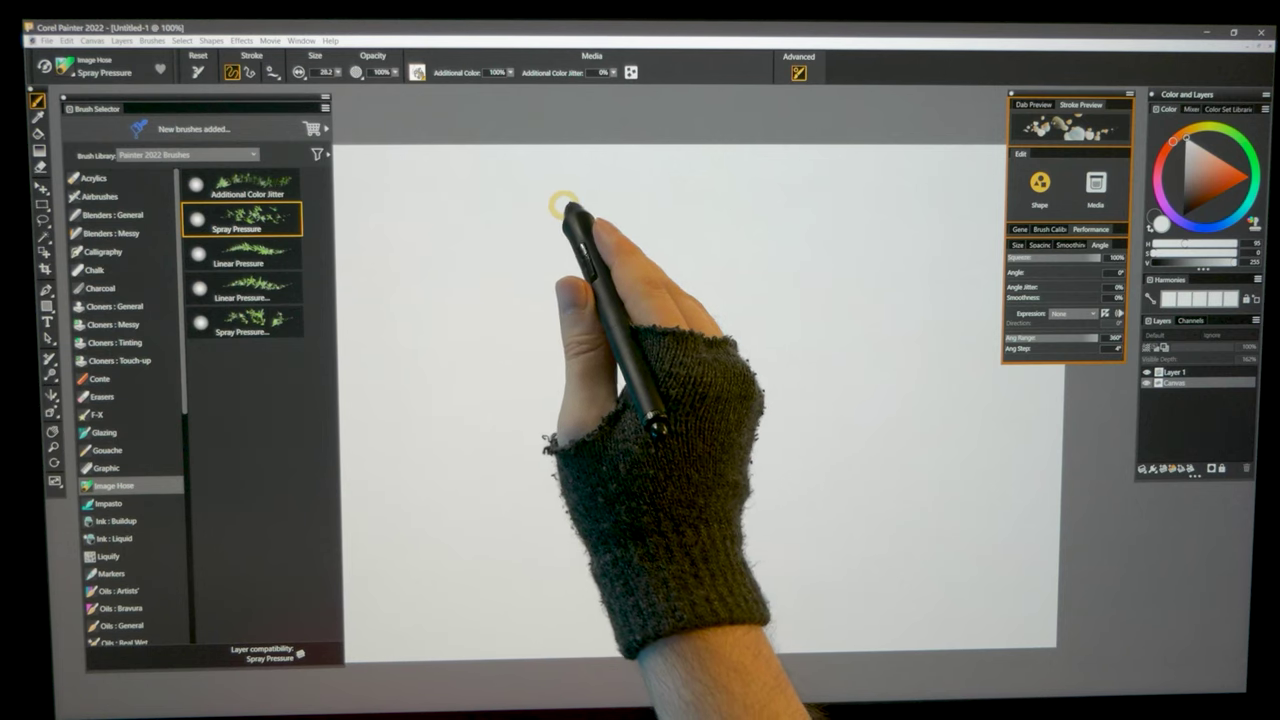
pyautogui.moveTo(560, 206)
pyautogui.mouseDown()
pyautogui.moveTo(436, 270)
pyautogui.moveTo(454, 326)
pyautogui.moveTo(652, 231)
pyautogui.moveTo(687, 268)
pyautogui.moveTo(444, 458)
pyautogui.moveTo(644, 363)
pyautogui.moveTo(469, 562)
pyautogui.moveTo(606, 486)
pyautogui.moveTo(750, 374)
pyautogui.moveTo(894, 327)
pyautogui.moveTo(681, 537)
pyautogui.moveTo(790, 474)
pyautogui.moveTo(885, 475)
pyautogui.moveTo(893, 541)
pyautogui.moveTo(1019, 592)
pyautogui.mouseUp()
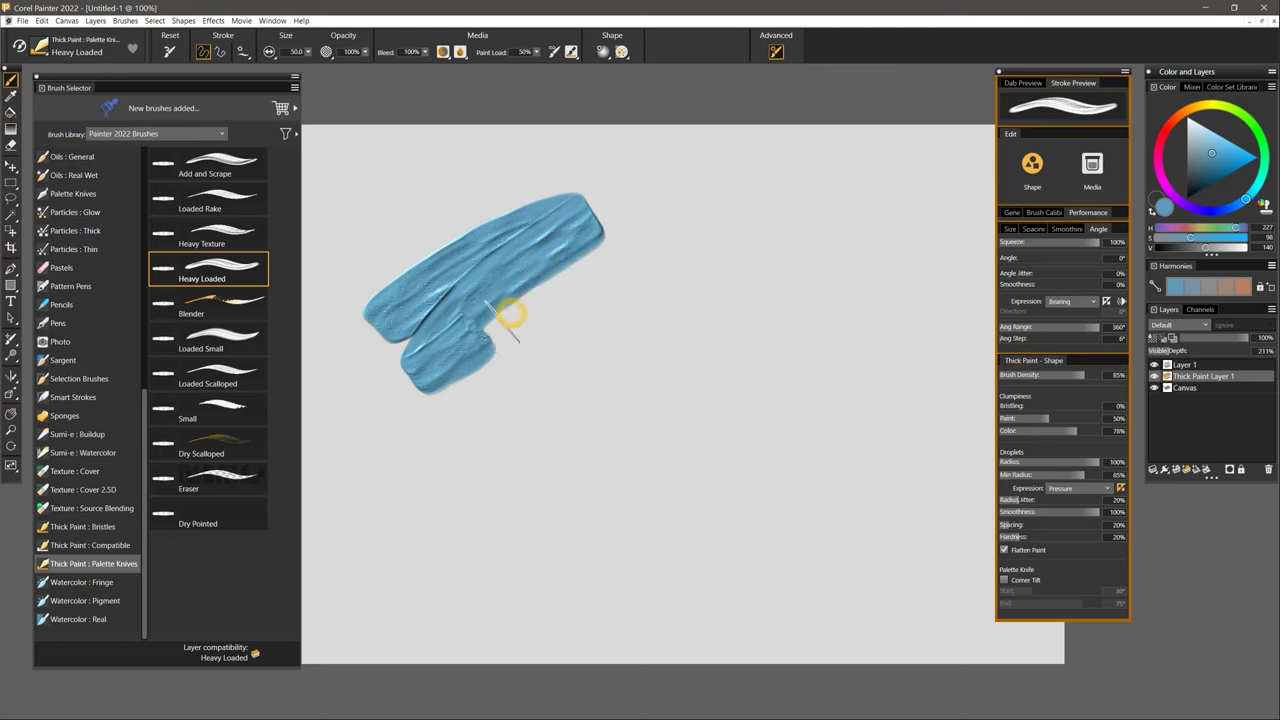
pyautogui.moveTo(509, 314)
pyautogui.mouseDown()
pyautogui.moveTo(564, 368)
pyautogui.moveTo(696, 258)
pyautogui.moveTo(752, 312)
pyautogui.moveTo(780, 300)
pyautogui.mouseUp()
# Step: Add Loaded Oily bristle streaks over the lower blue paint
pyautogui.click(83, 527)
pyautogui.click(215, 445)
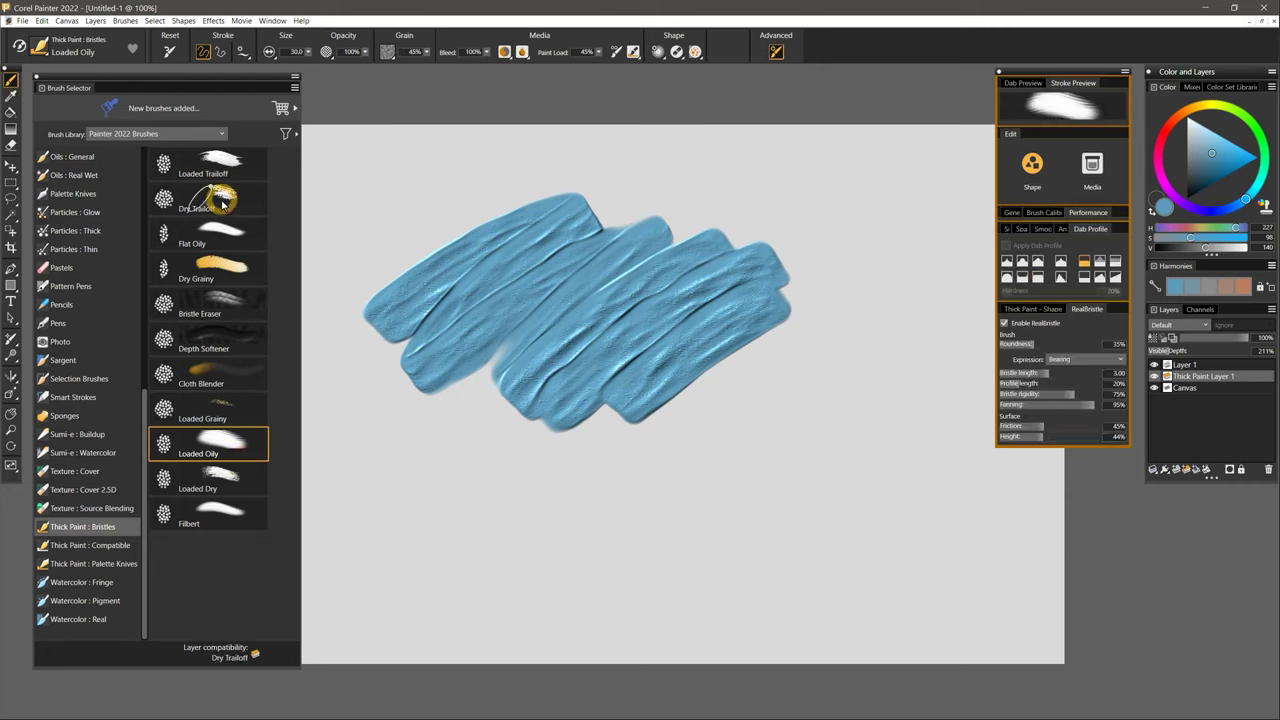
pyautogui.moveTo(567, 375); pyautogui.dragTo(670, 372)
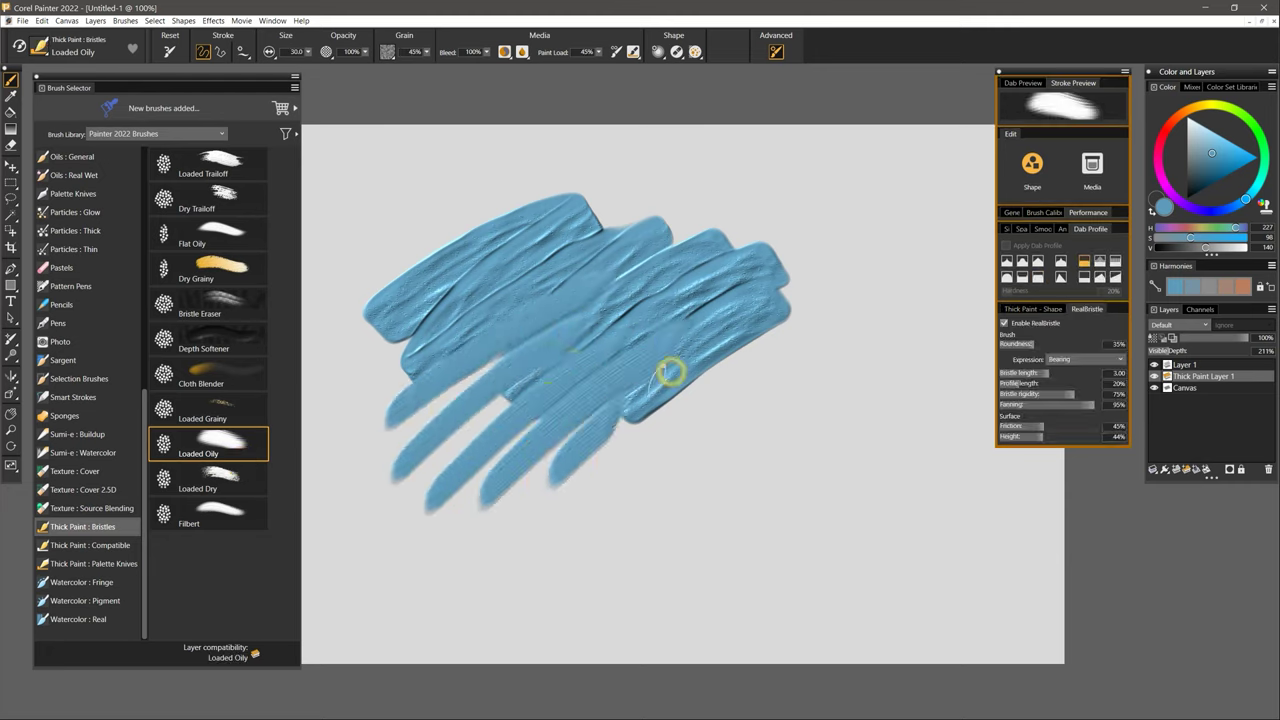
# Step: Scribble a Dry Pastel patch at lower right, then drag Thick Knife bands across the paint
pyautogui.click(108, 550)
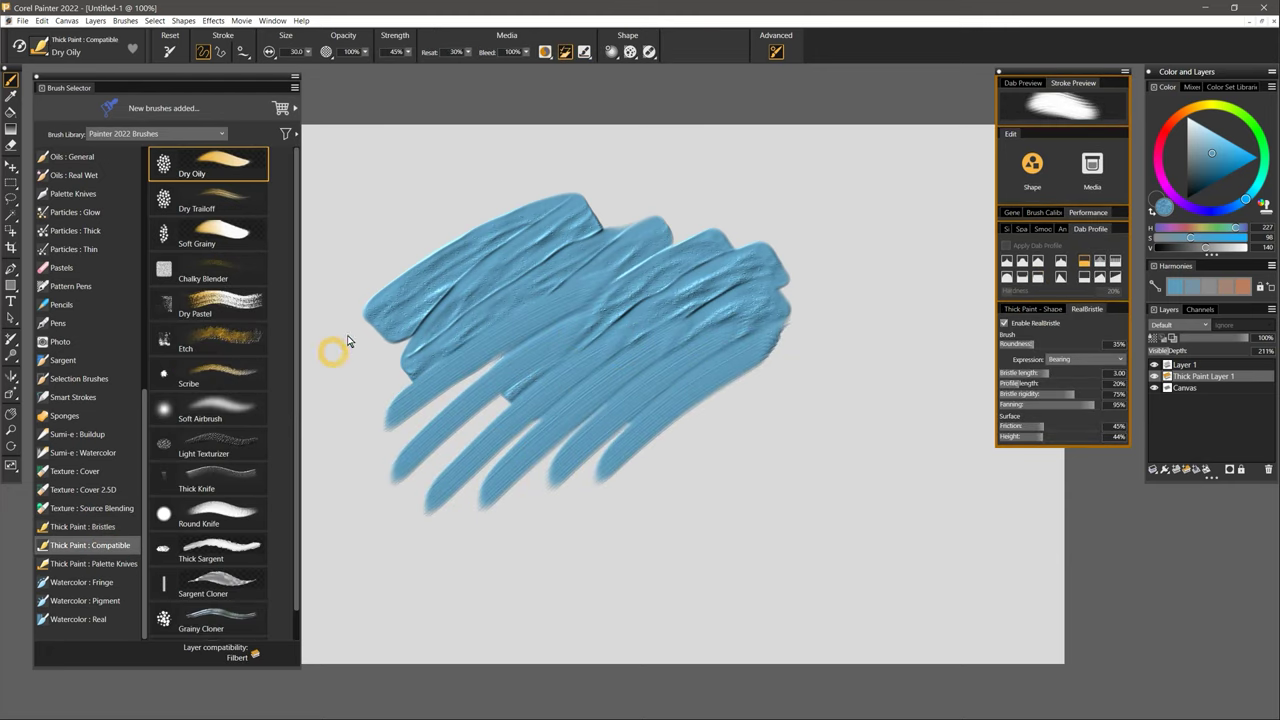
pyautogui.click(239, 316)
pyautogui.moveTo(660, 505)
pyautogui.mouseDown()
pyautogui.moveTo(791, 357)
pyautogui.moveTo(780, 449)
pyautogui.moveTo(722, 465)
pyautogui.moveTo(814, 357)
pyautogui.moveTo(849, 432)
pyautogui.mouseUp()
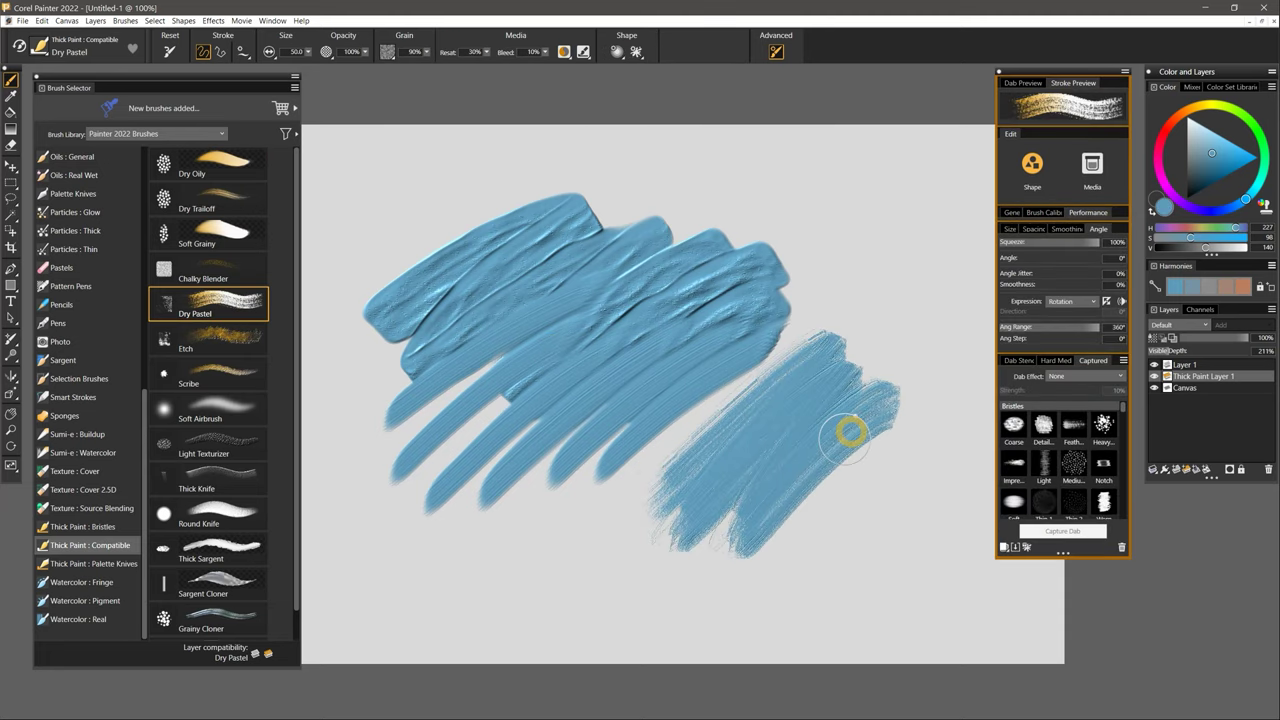
pyautogui.moveTo(446, 545)
pyautogui.mouseDown()
pyautogui.moveTo(726, 467)
pyautogui.moveTo(493, 565)
pyautogui.moveTo(801, 468)
pyautogui.moveTo(427, 477)
pyautogui.moveTo(581, 356)
pyautogui.moveTo(720, 282)
pyautogui.moveTo(498, 270)
pyautogui.moveTo(833, 338)
pyautogui.mouseUp()
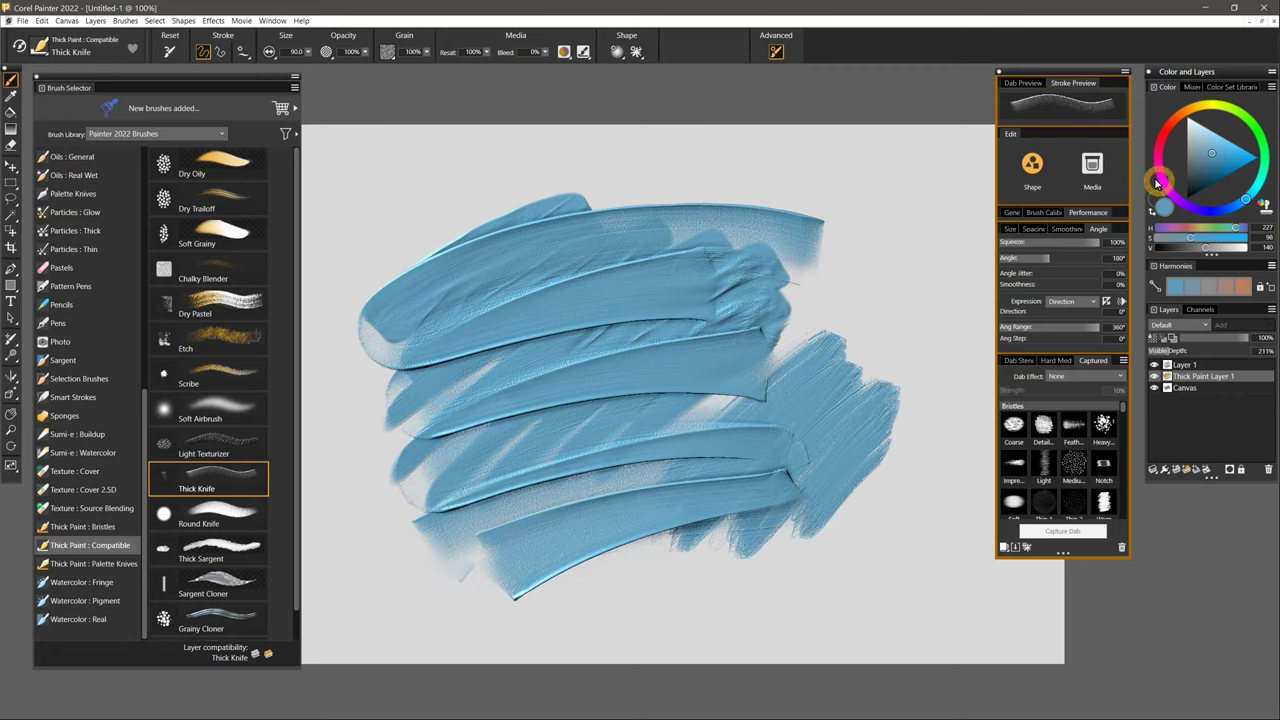
pyautogui.moveTo(763, 252)
pyautogui.mouseDown()
pyautogui.moveTo(643, 285)
pyautogui.moveTo(721, 331)
pyautogui.moveTo(508, 485)
pyautogui.moveTo(610, 532)
pyautogui.moveTo(884, 560)
pyautogui.mouseUp()
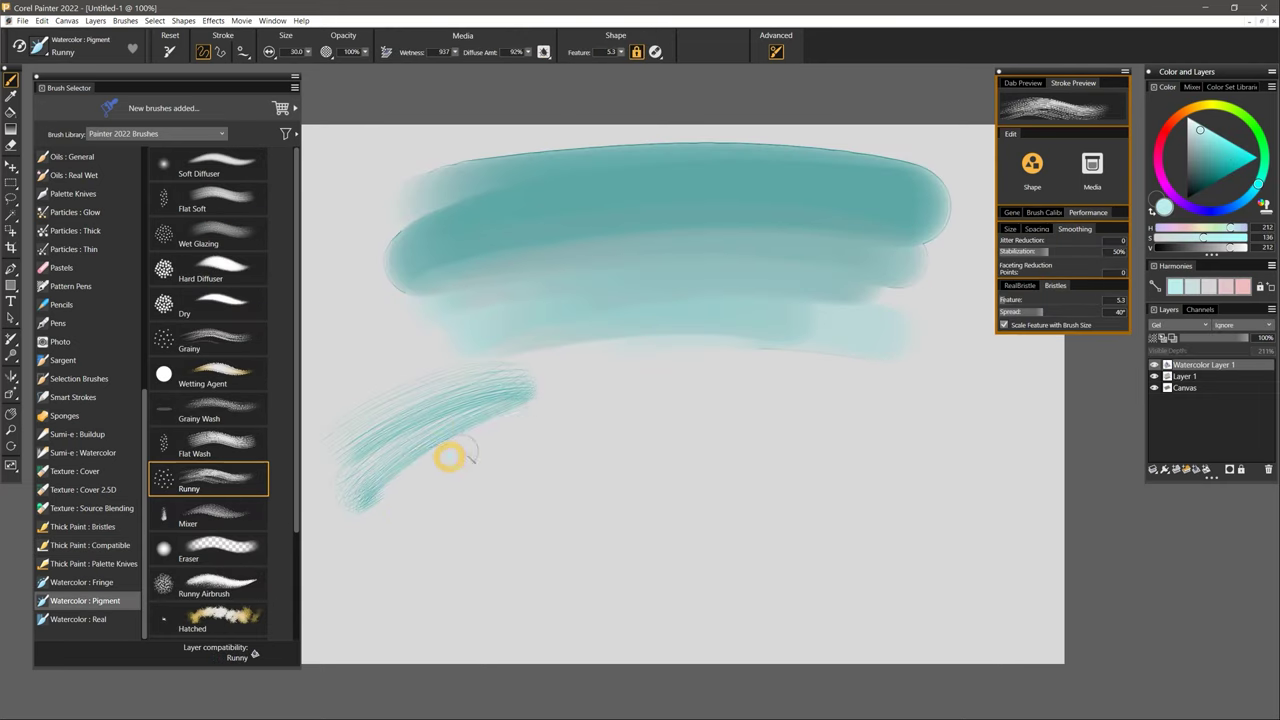
# Step: Paint a dripping blue Watercolor Round blob beside the green, yellow and magenta strokes
pyautogui.moveTo(449, 451); pyautogui.dragTo(627, 578)
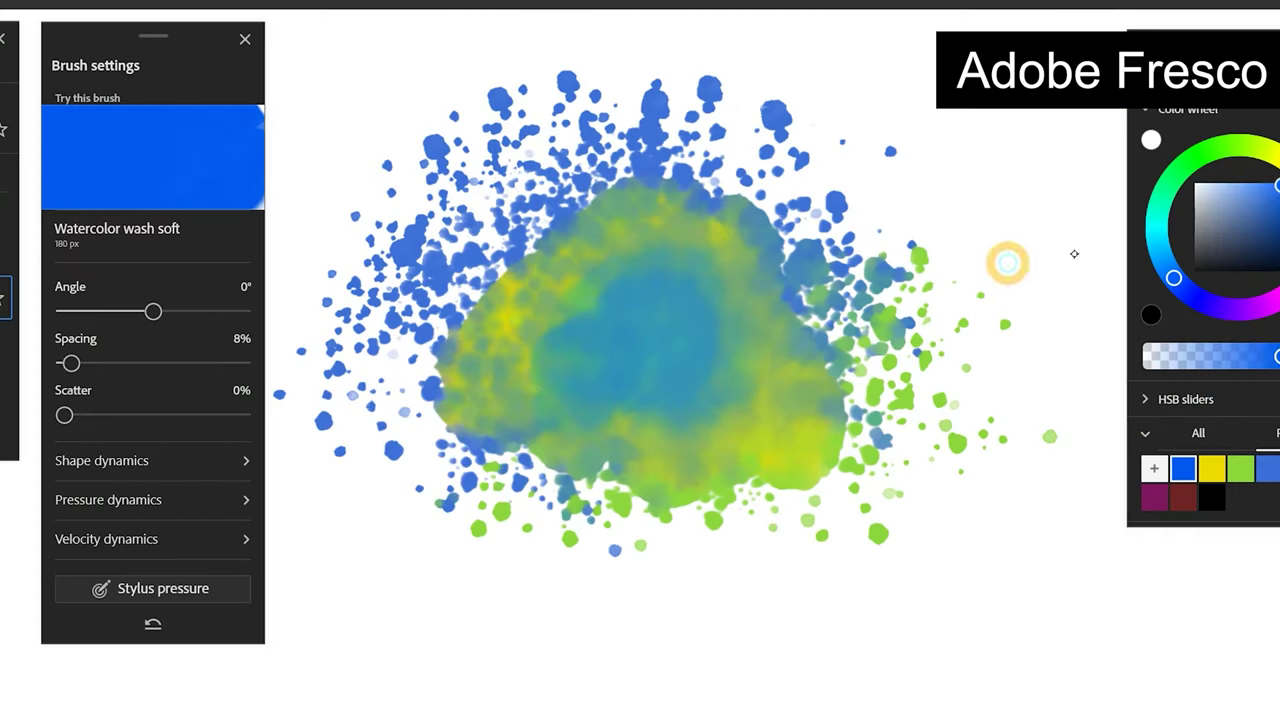
# Step: Lighten the watercolour blob, then spray teal particles across the canvas with the Particles brush
pyautogui.moveTo(620, 270)
pyautogui.mouseDown()
pyautogui.moveTo(634, 429)
pyautogui.moveTo(960, 520)
pyautogui.mouseUp()
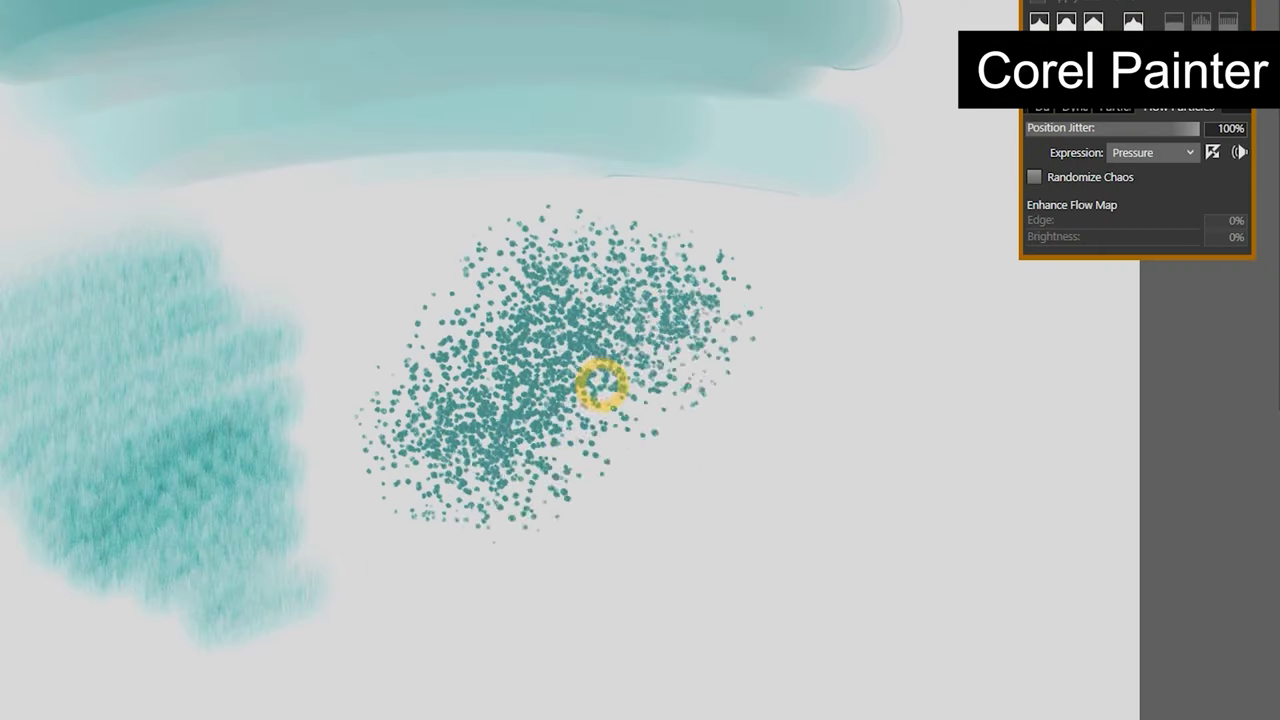
pyautogui.moveTo(600, 386)
pyautogui.mouseDown()
pyautogui.moveTo(637, 437)
pyautogui.moveTo(899, 494)
pyautogui.moveTo(969, 589)
pyautogui.mouseUp()
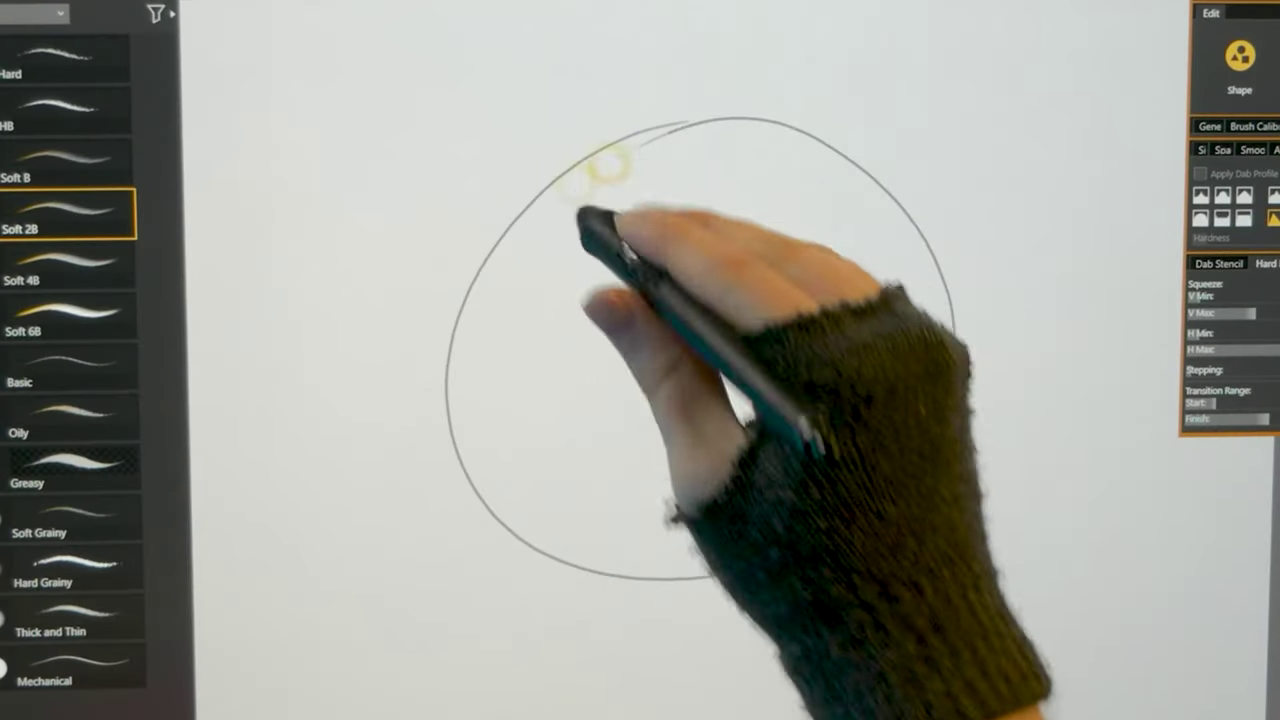
# Step: Shade the circle with grey Hard Grainy pencil strokes and hatch its upper right
pyautogui.moveTo(470, 330)
pyautogui.mouseDown()
pyautogui.moveTo(700, 140)
pyautogui.moveTo(500, 465)
pyautogui.moveTo(592, 366)
pyautogui.moveTo(783, 363)
pyautogui.moveTo(846, 394)
pyautogui.mouseUp()
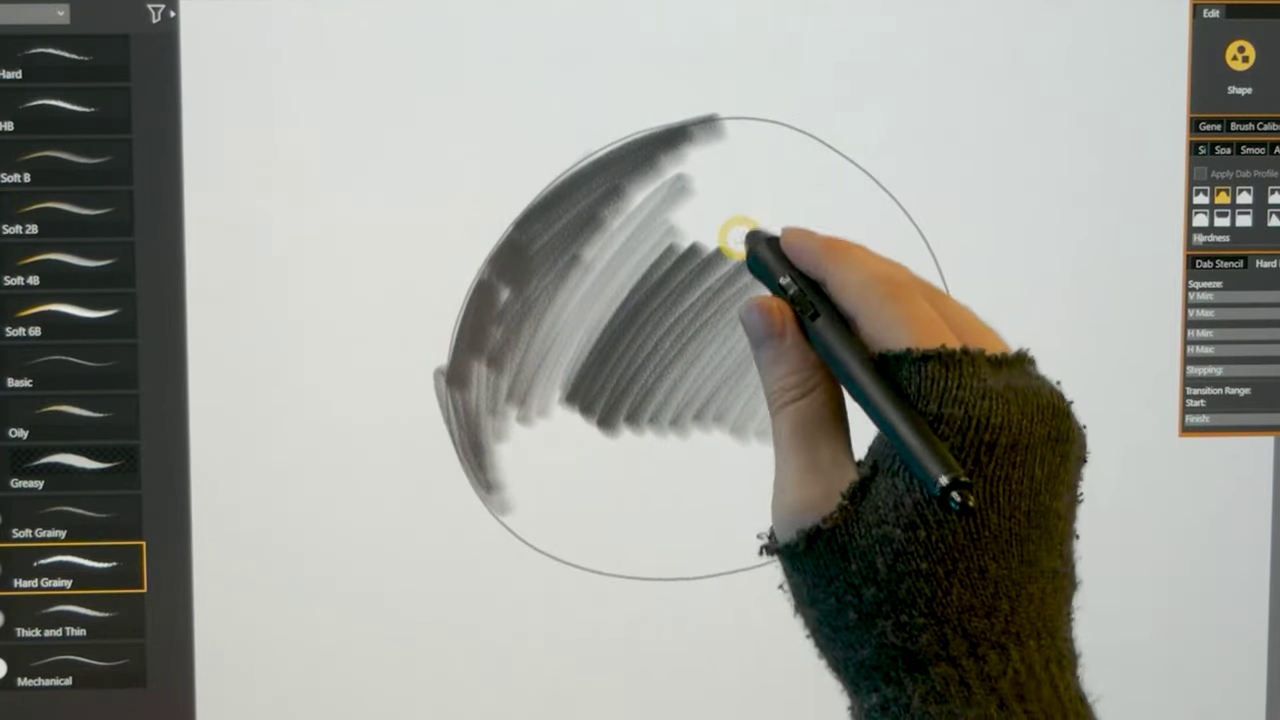
pyautogui.moveTo(940, 90); pyautogui.dragTo(735, 198)
pyautogui.moveTo(918, 118); pyautogui.dragTo(752, 214)
pyautogui.moveTo(963, 118)
pyautogui.mouseDown()
pyautogui.moveTo(760, 232)
pyautogui.moveTo(785, 247)
pyautogui.mouseUp()
pyautogui.moveTo(1000, 160); pyautogui.dragTo(805, 258)
pyautogui.moveTo(1025, 180); pyautogui.dragTo(835, 287)
pyautogui.moveTo(1045, 207); pyautogui.dragTo(880, 296)
pyautogui.moveTo(985, 265); pyautogui.dragTo(905, 302)
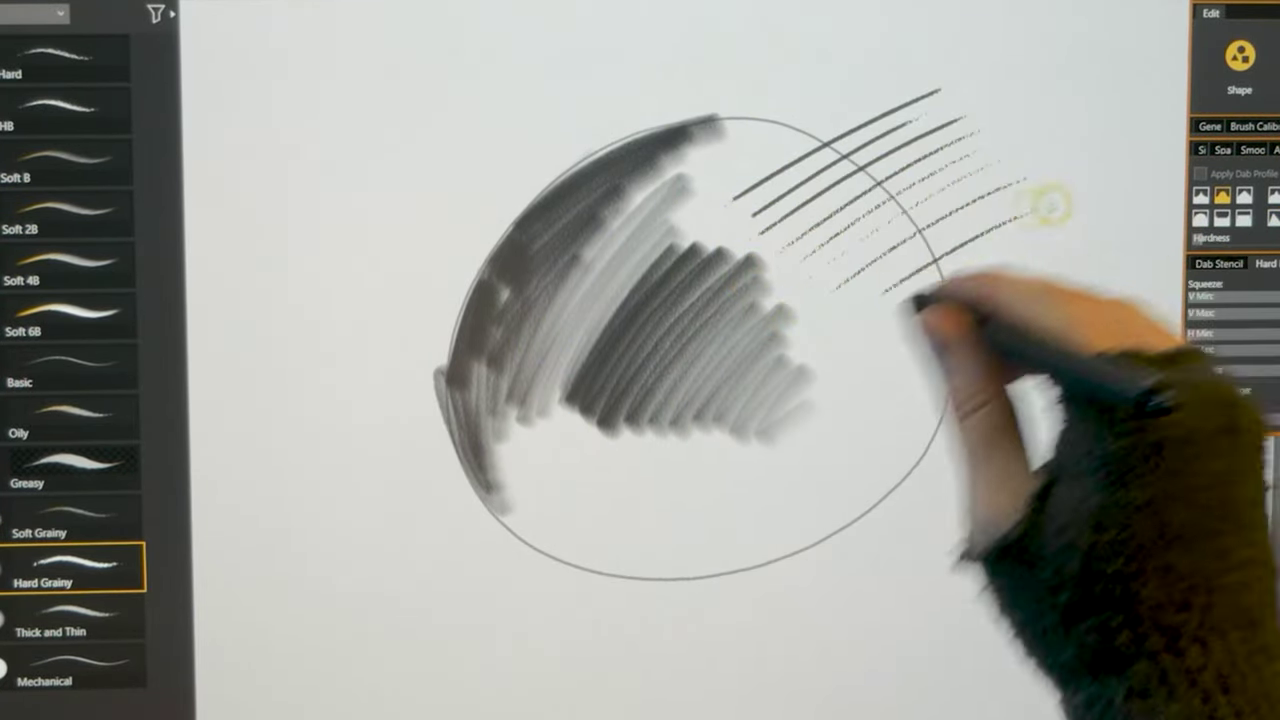
# Step: Hatch the circle's lower right with the Oily pencil, then paint a magenta pastel zigzag
pyautogui.click(66, 412)
pyautogui.moveTo(1040, 300); pyautogui.dragTo(855, 370)
pyautogui.moveTo(1030, 325); pyautogui.dragTo(840, 410)
pyautogui.moveTo(1000, 360)
pyautogui.mouseDown()
pyautogui.moveTo(840, 435)
pyautogui.moveTo(780, 500)
pyautogui.mouseUp()
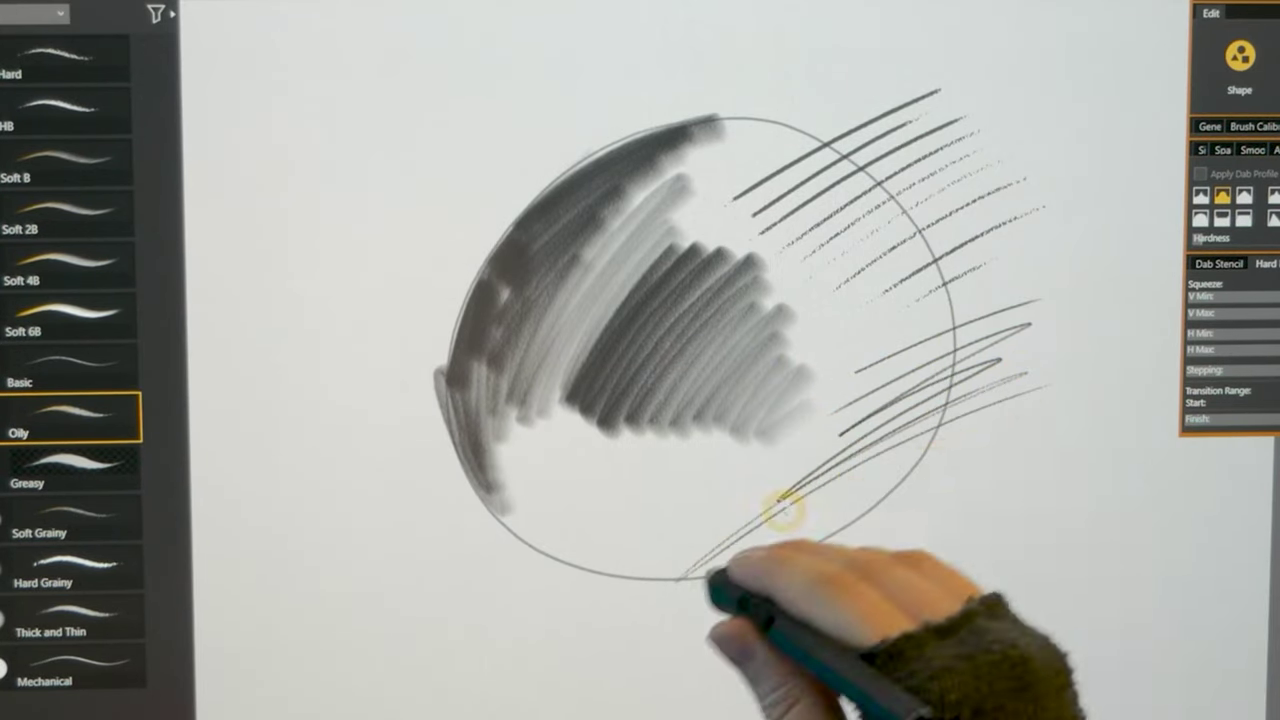
pyautogui.moveTo(950, 455); pyautogui.dragTo(680, 578)
pyautogui.moveTo(940, 470); pyautogui.dragTo(760, 555)
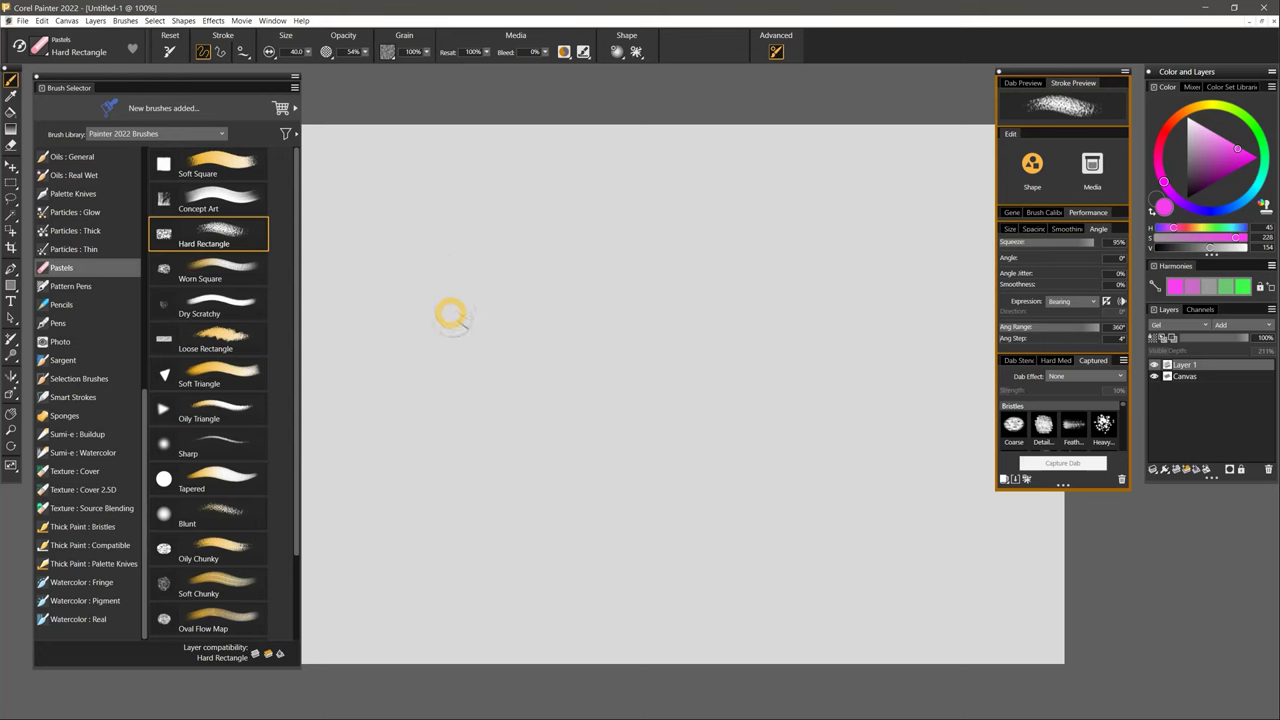
pyautogui.moveTo(370, 410); pyautogui.dragTo(920, 355)
pyautogui.click(1020, 360)
# Step: Set the pastel's dab stencil source to Flow Map using a grainy texture
pyautogui.click(1074, 414)
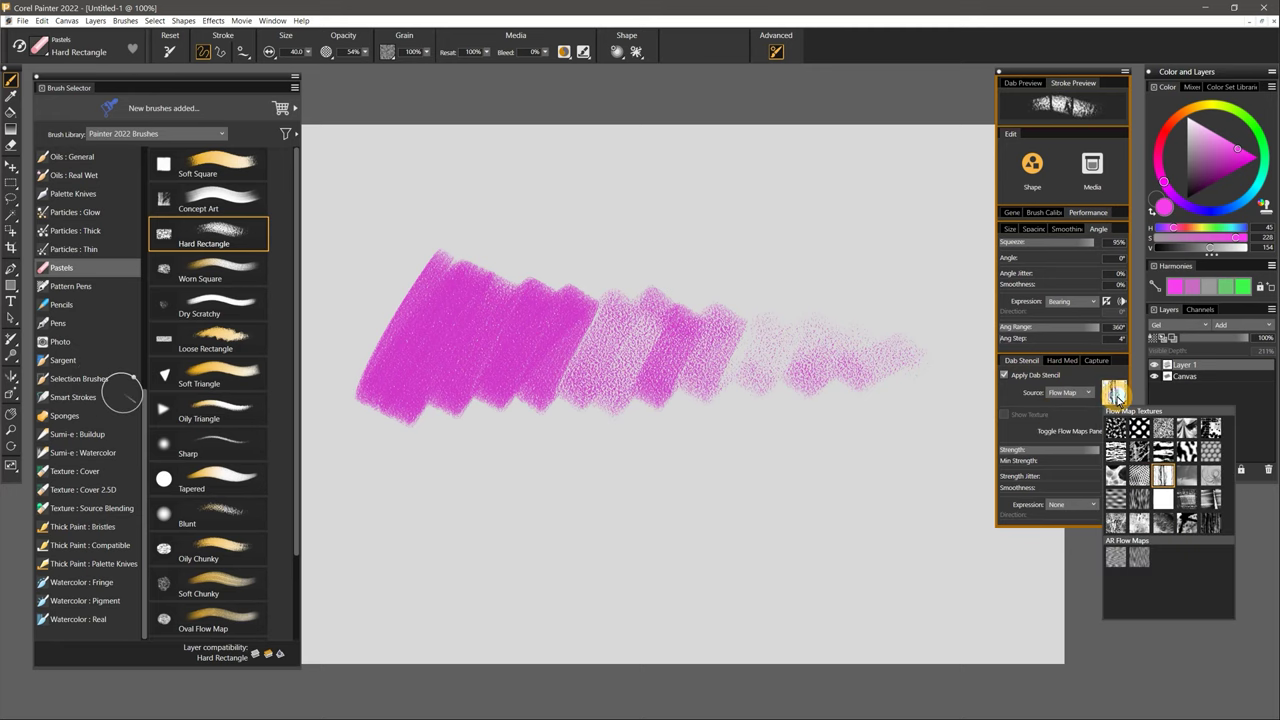
pyautogui.click(1118, 392)
pyautogui.click(1211, 440)
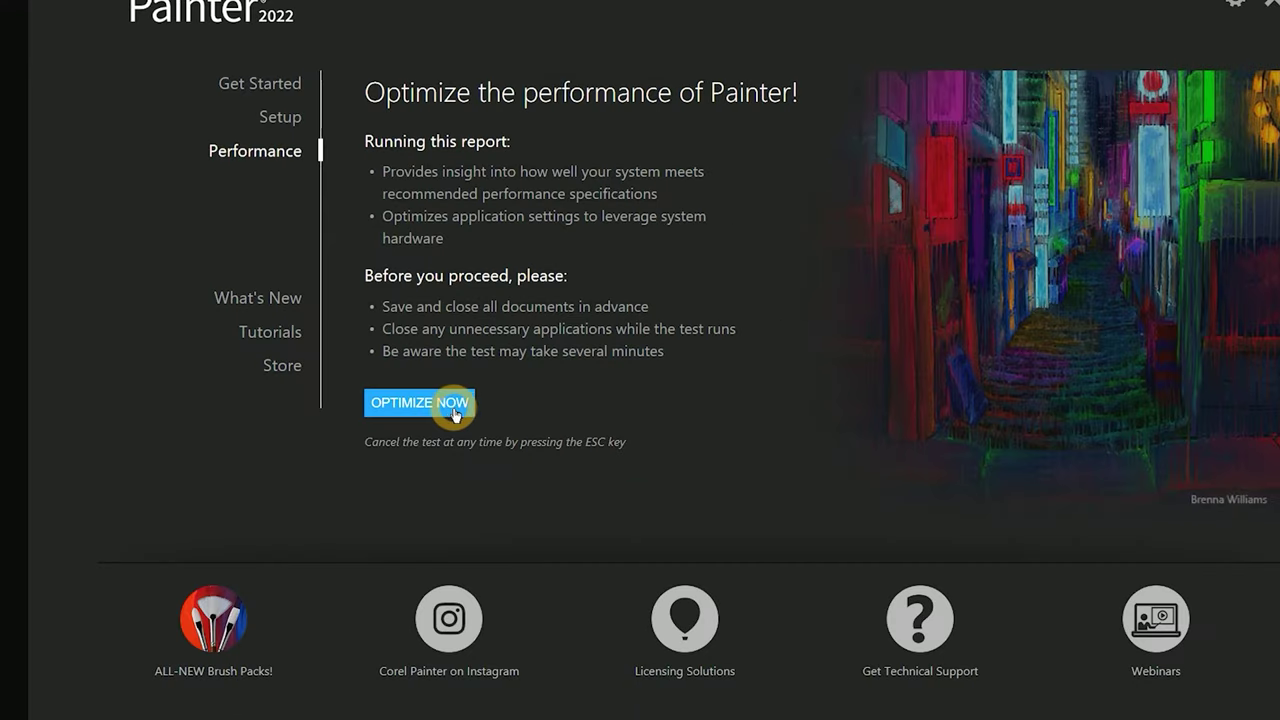
# Step: Run the Brush Accelerator optimization benchmark from the Welcome screen
pyautogui.click(414, 403)
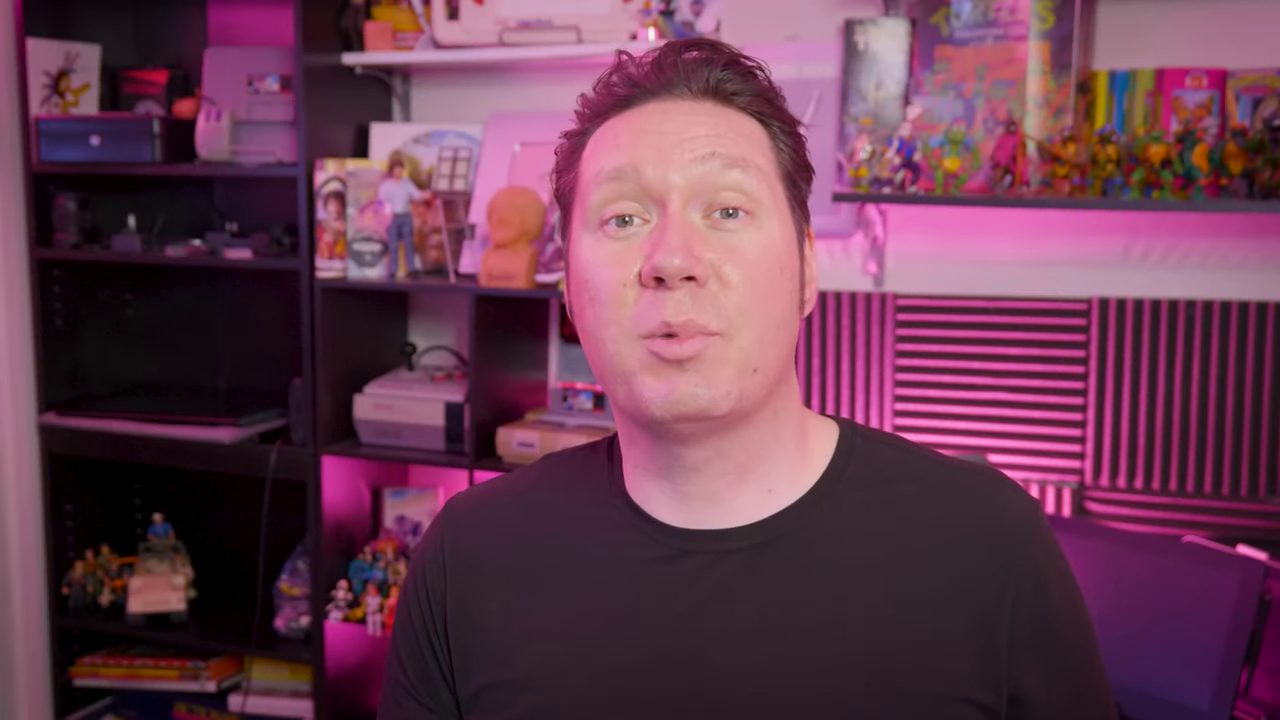
# Step: Set the brush cursor type to the enhanced brush ghost in Preferences
pyautogui.click(592, 236)
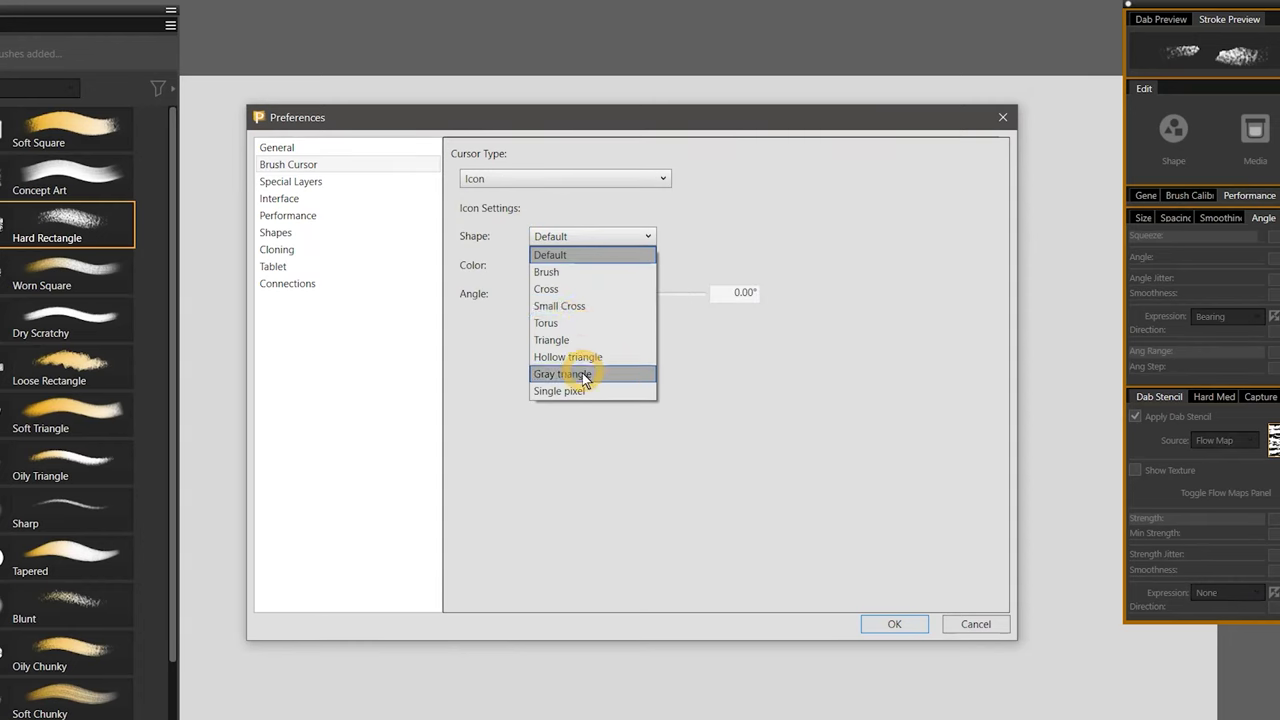
pyautogui.click(683, 254)
pyautogui.click(534, 178)
pyautogui.click(534, 194)
pyautogui.click(894, 624)
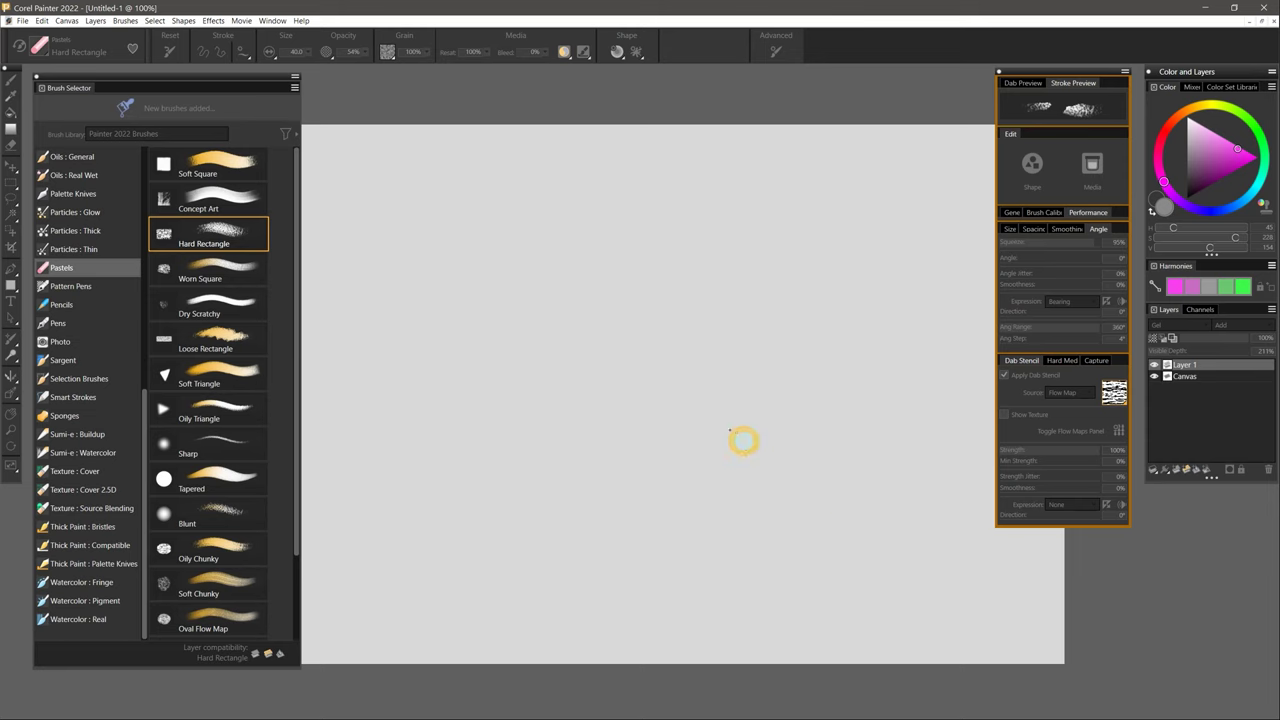
# Step: Paint pastel test strokes, then resize the Airbrushes Soft brush to 196 and adjust opacity on-canvas
pyautogui.moveTo(400, 308); pyautogui.dragTo(511, 372)
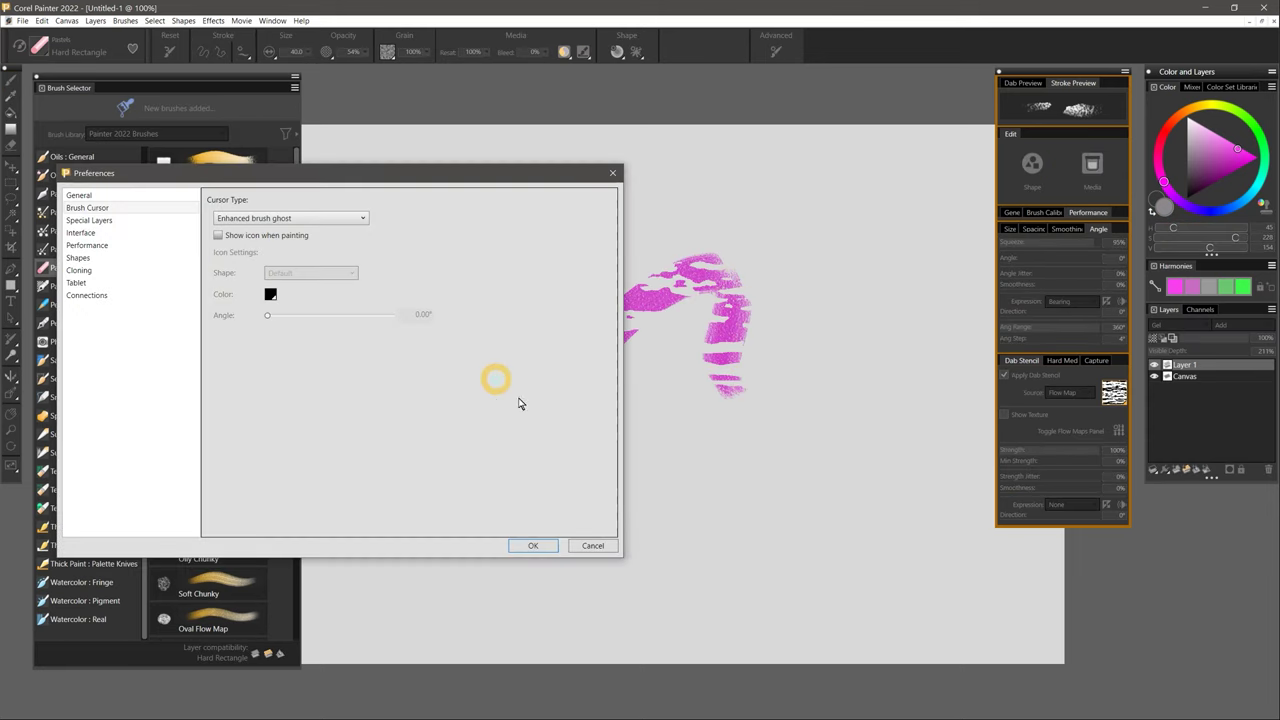
pyautogui.moveTo(508, 440); pyautogui.dragTo(660, 483)
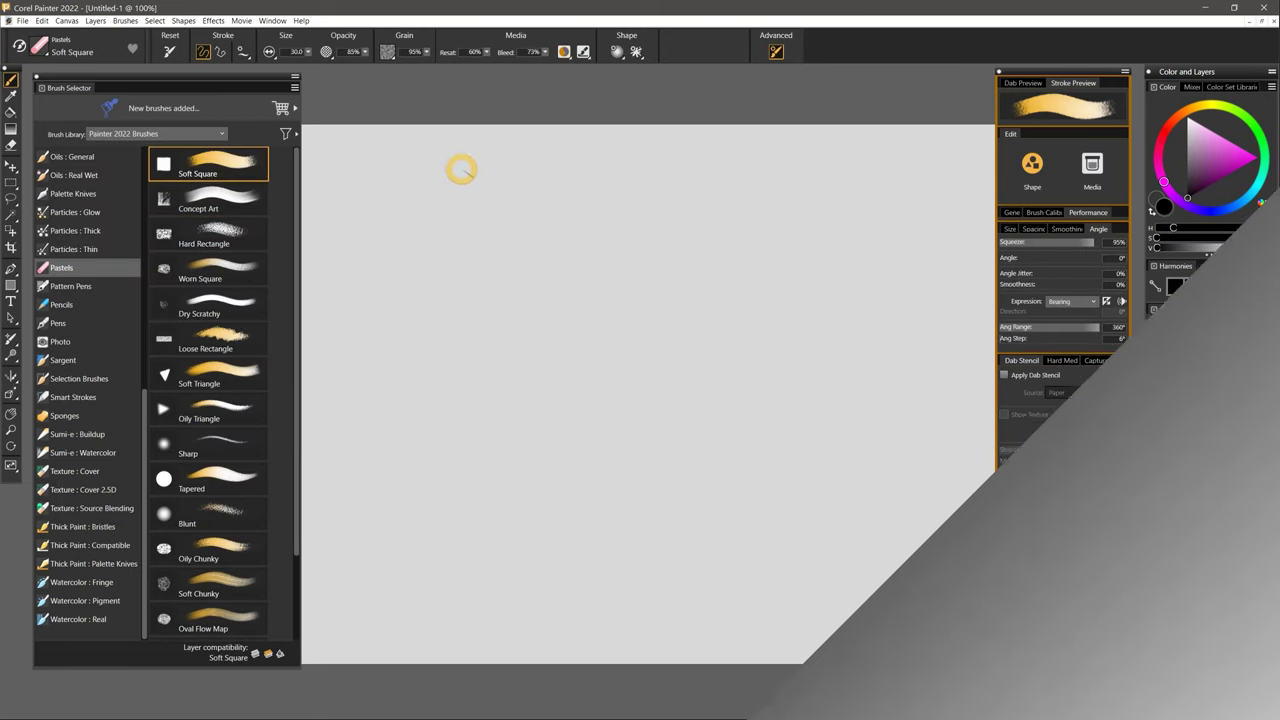
pyautogui.moveTo(465, 176); pyautogui.dragTo(722, 470)
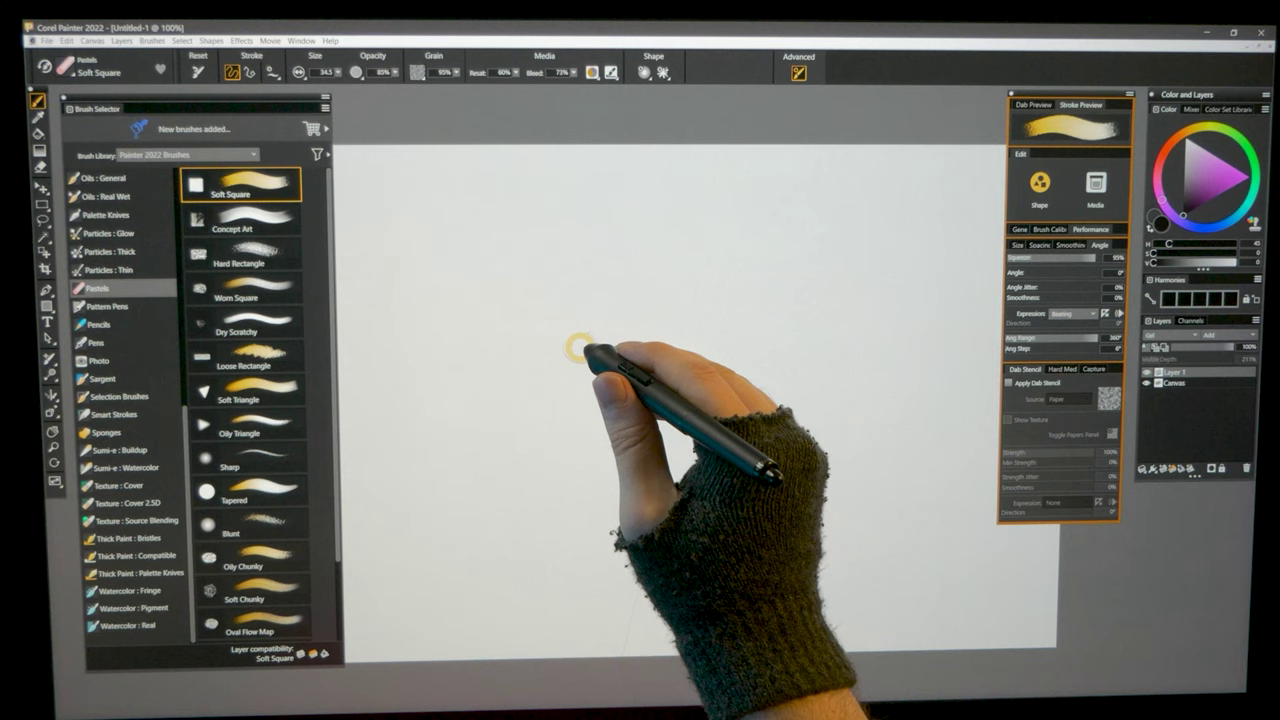
pyautogui.moveTo(580, 337); pyautogui.dragTo(608, 366)
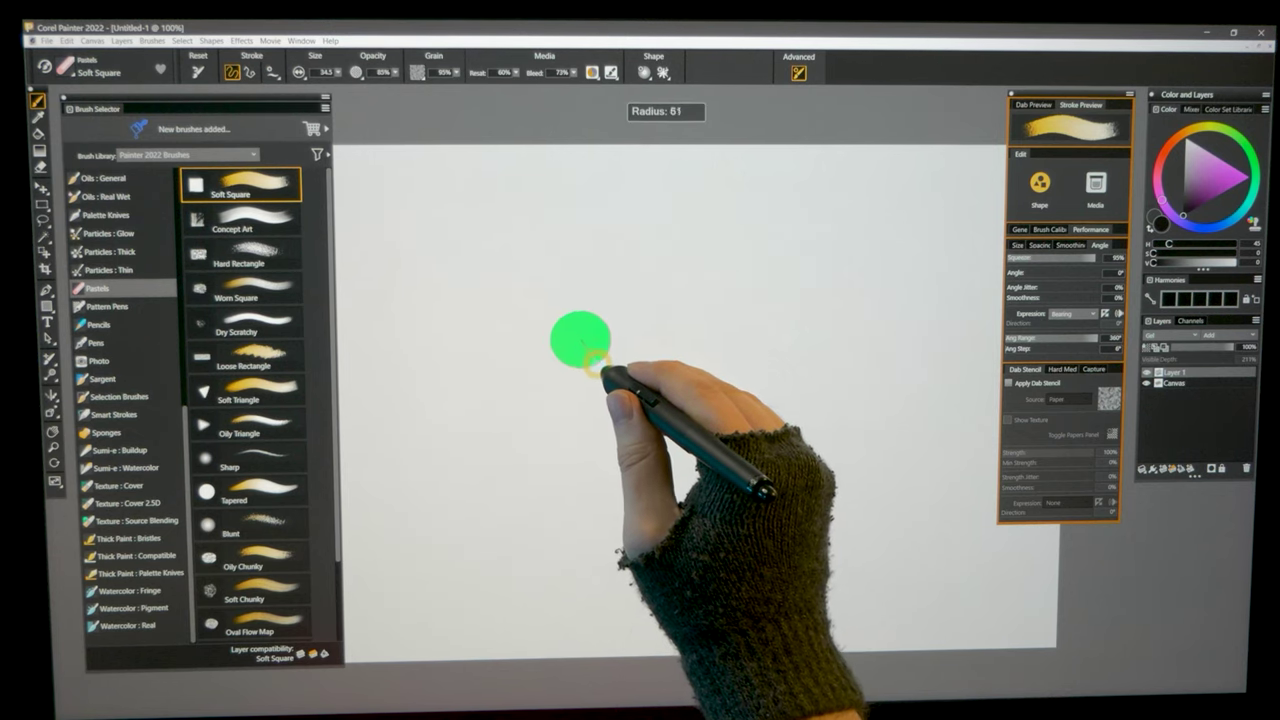
pyautogui.moveTo(603, 306)
pyautogui.mouseDown()
pyautogui.moveTo(522, 402)
pyautogui.moveTo(629, 342)
pyautogui.moveTo(646, 352)
pyautogui.moveTo(686, 337)
pyautogui.mouseUp()
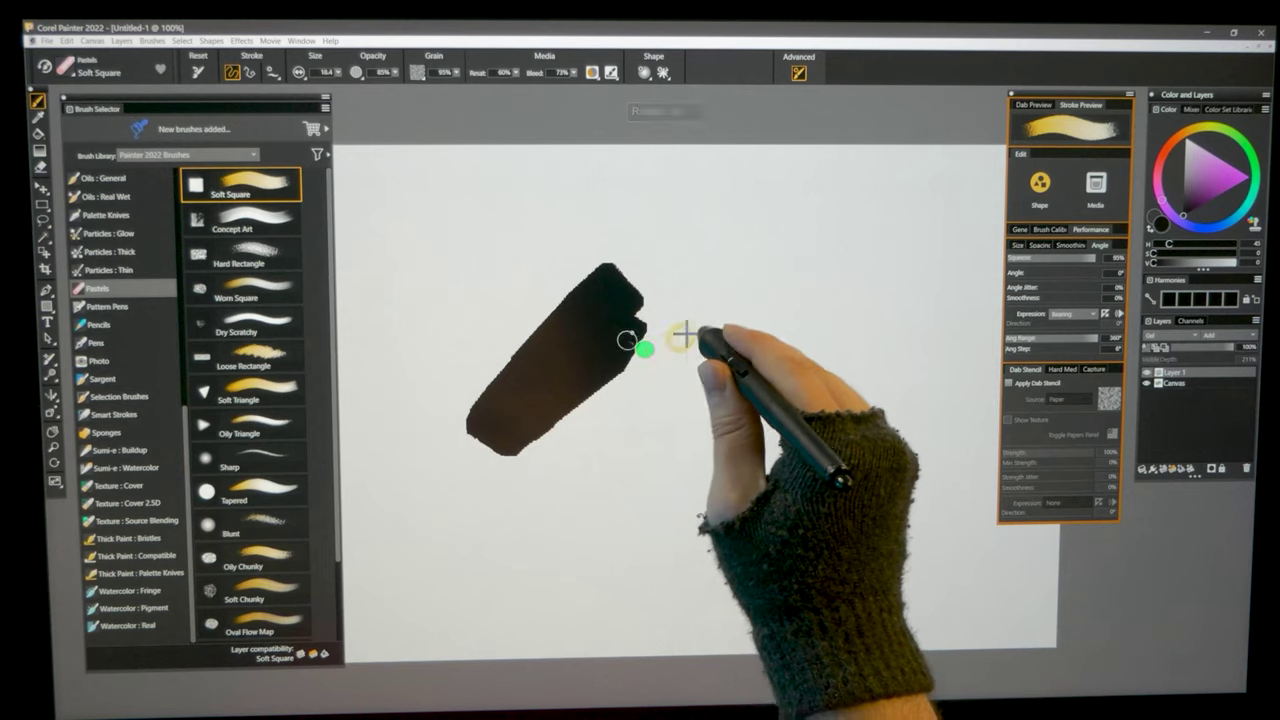
pyautogui.moveTo(598, 455)
pyautogui.mouseDown()
pyautogui.moveTo(728, 343)
pyautogui.moveTo(843, 366)
pyautogui.moveTo(903, 404)
pyautogui.mouseUp()
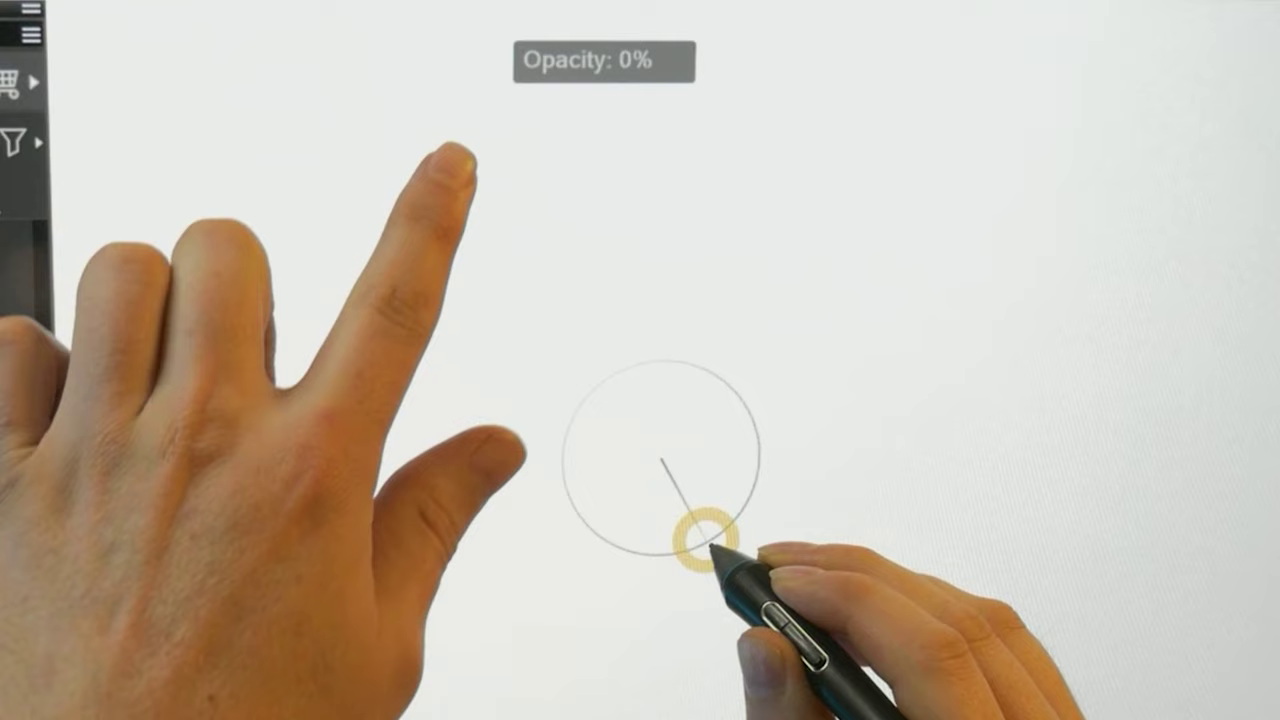
pyautogui.moveTo(706, 543)
pyautogui.mouseDown()
pyautogui.moveTo(632, 355)
pyautogui.moveTo(625, 425)
pyautogui.mouseUp()
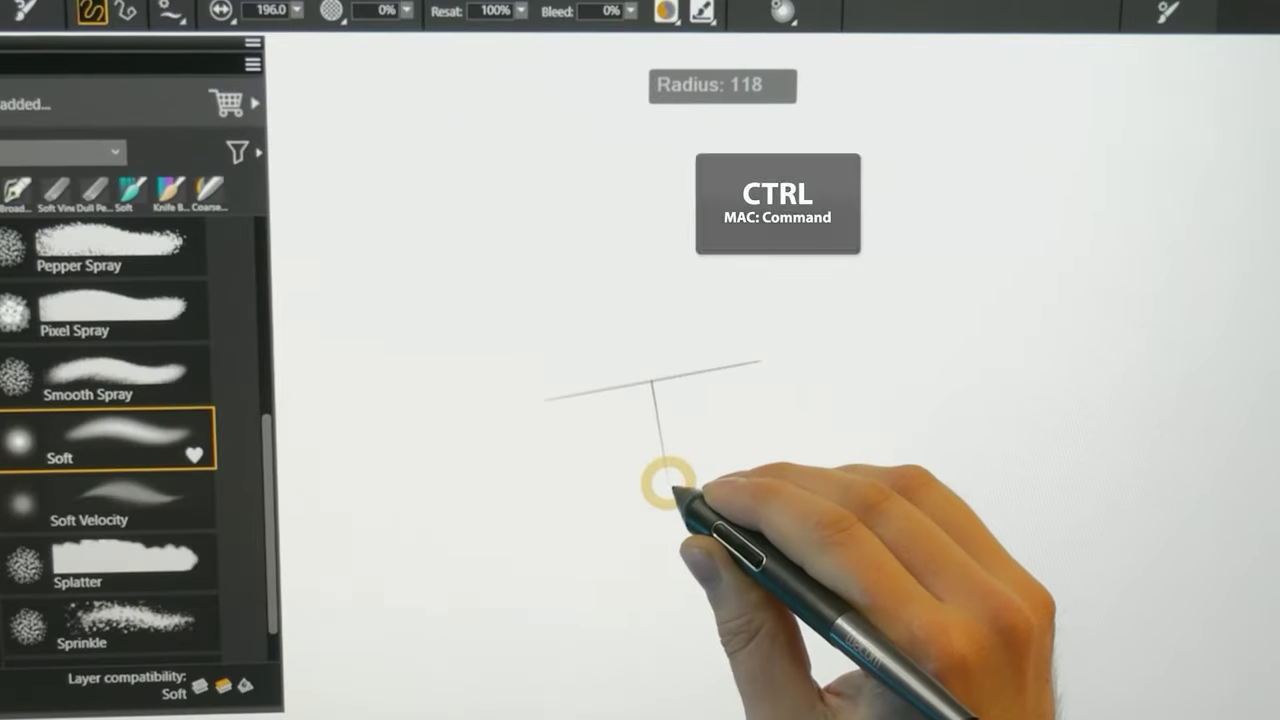
# Step: Draw black, red and blue smoothed wavy test lines, then a blue ellipse
pyautogui.moveTo(666, 483); pyautogui.dragTo(672, 470)
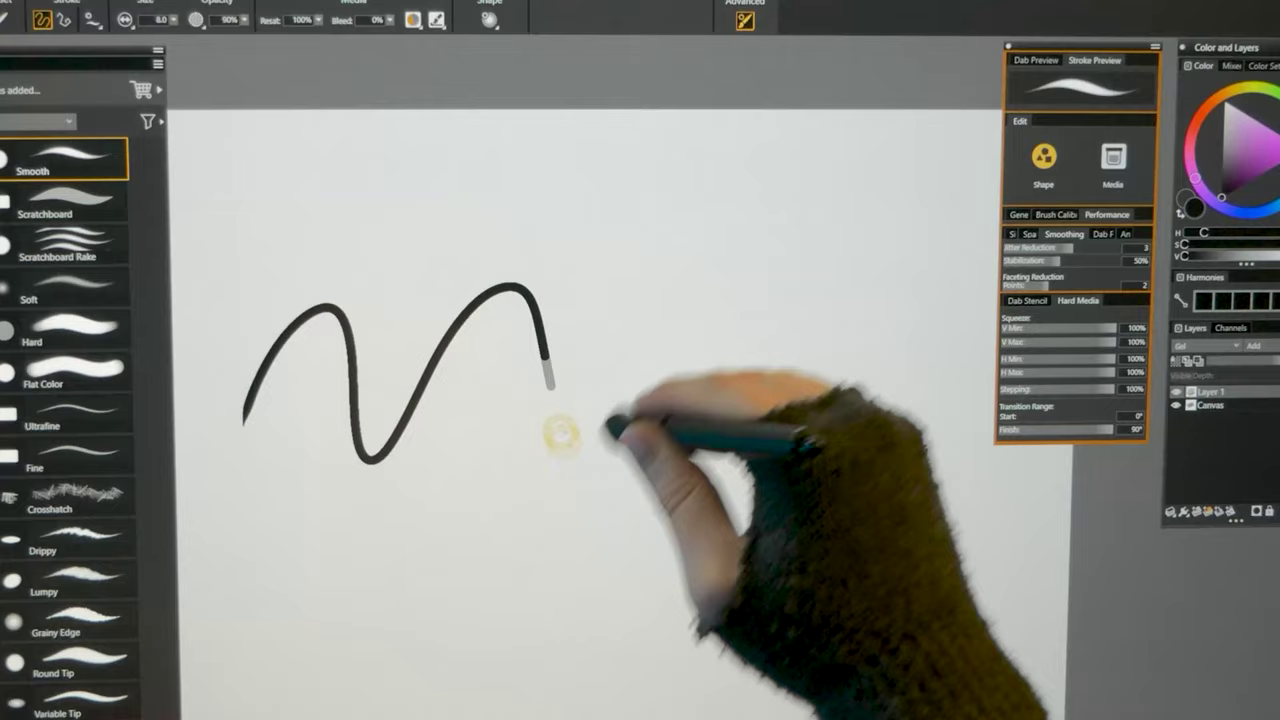
pyautogui.moveTo(545, 375); pyautogui.dragTo(891, 404)
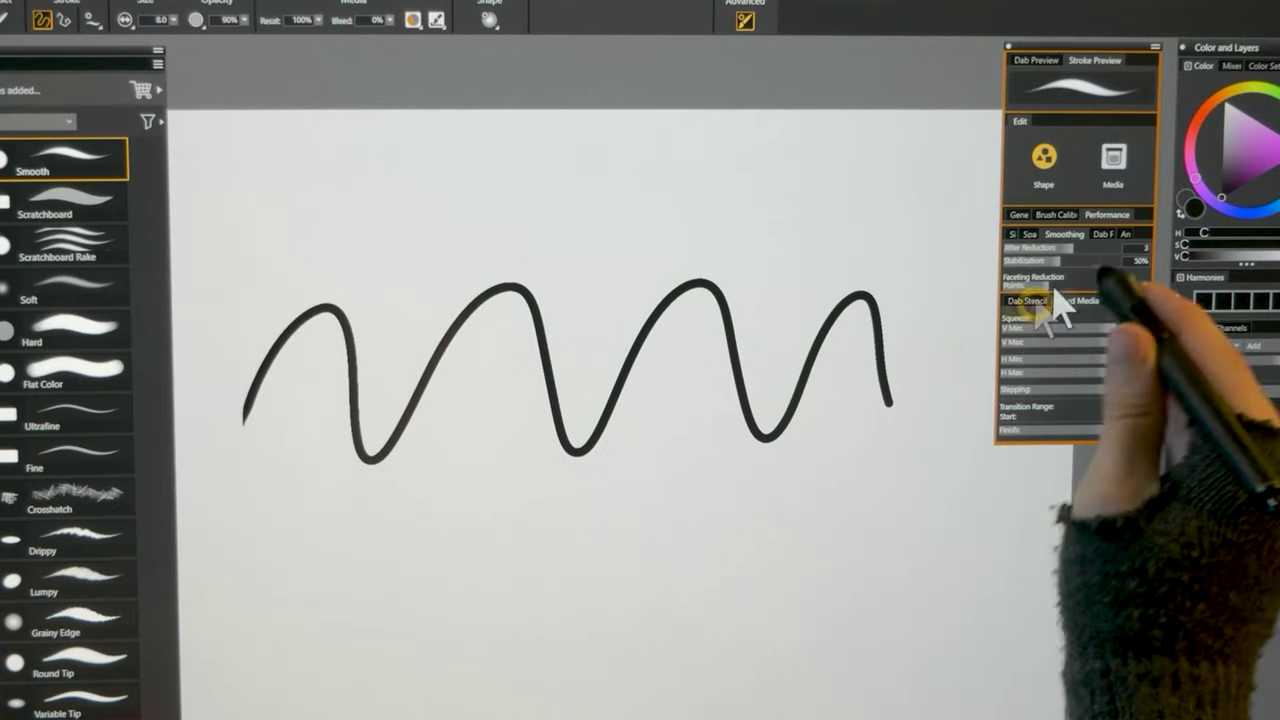
pyautogui.click(1195, 125)
pyautogui.moveTo(237, 428)
pyautogui.mouseDown()
pyautogui.moveTo(737, 357)
pyautogui.moveTo(885, 375)
pyautogui.mouseUp()
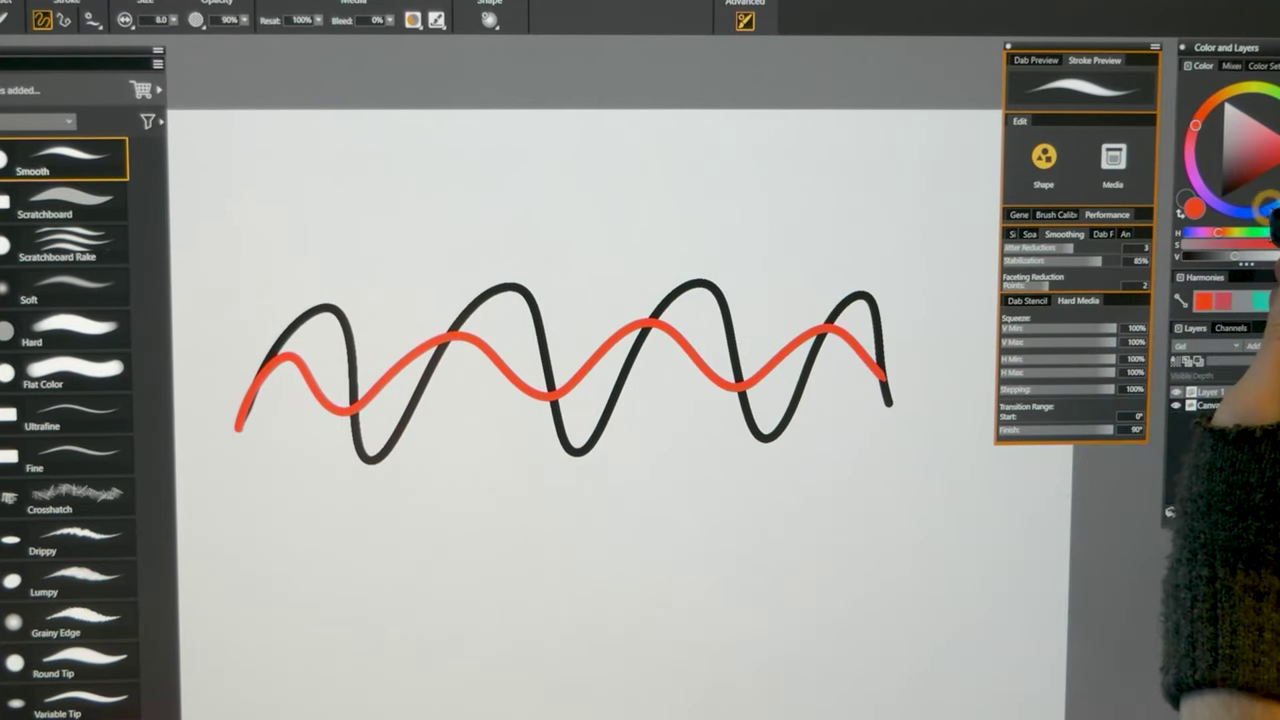
pyautogui.moveTo(237, 425)
pyautogui.mouseDown()
pyautogui.moveTo(357, 350)
pyautogui.moveTo(729, 343)
pyautogui.moveTo(885, 410)
pyautogui.mouseUp()
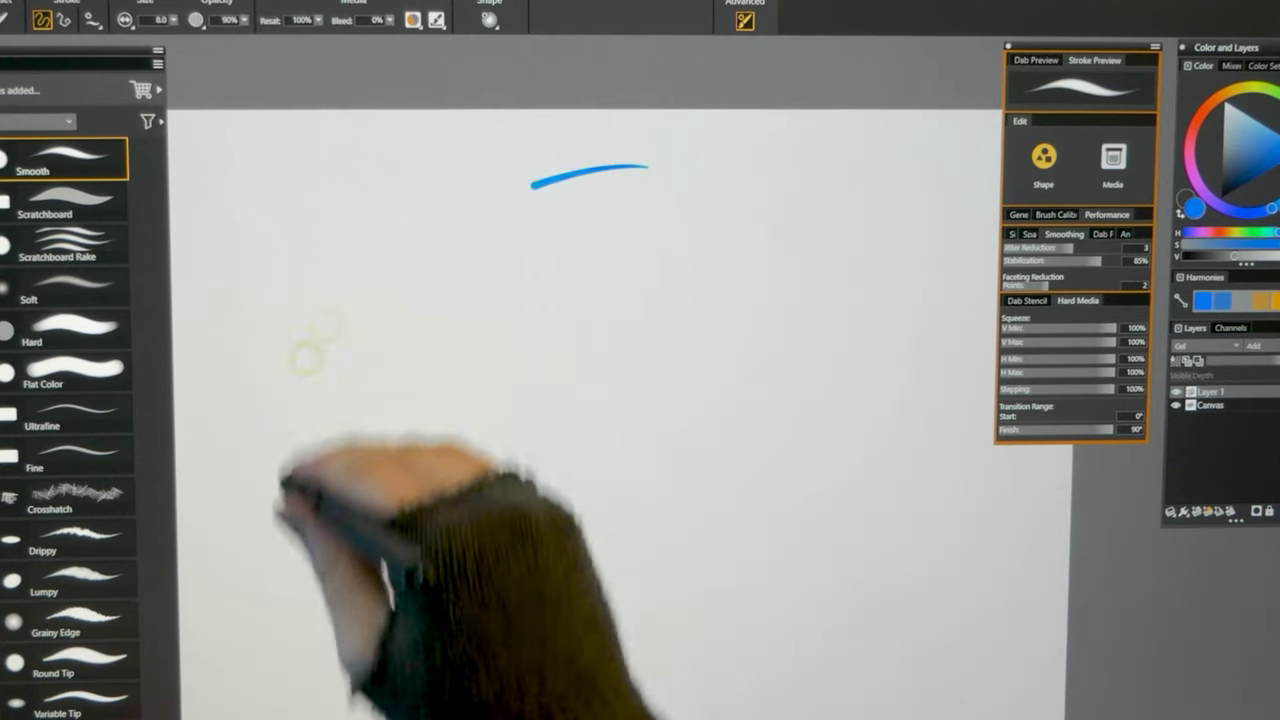
pyautogui.moveTo(646, 163)
pyautogui.mouseDown()
pyautogui.moveTo(614, 157)
pyautogui.moveTo(600, 229)
pyautogui.moveTo(663, 163)
pyautogui.moveTo(665, 663)
pyautogui.mouseUp()
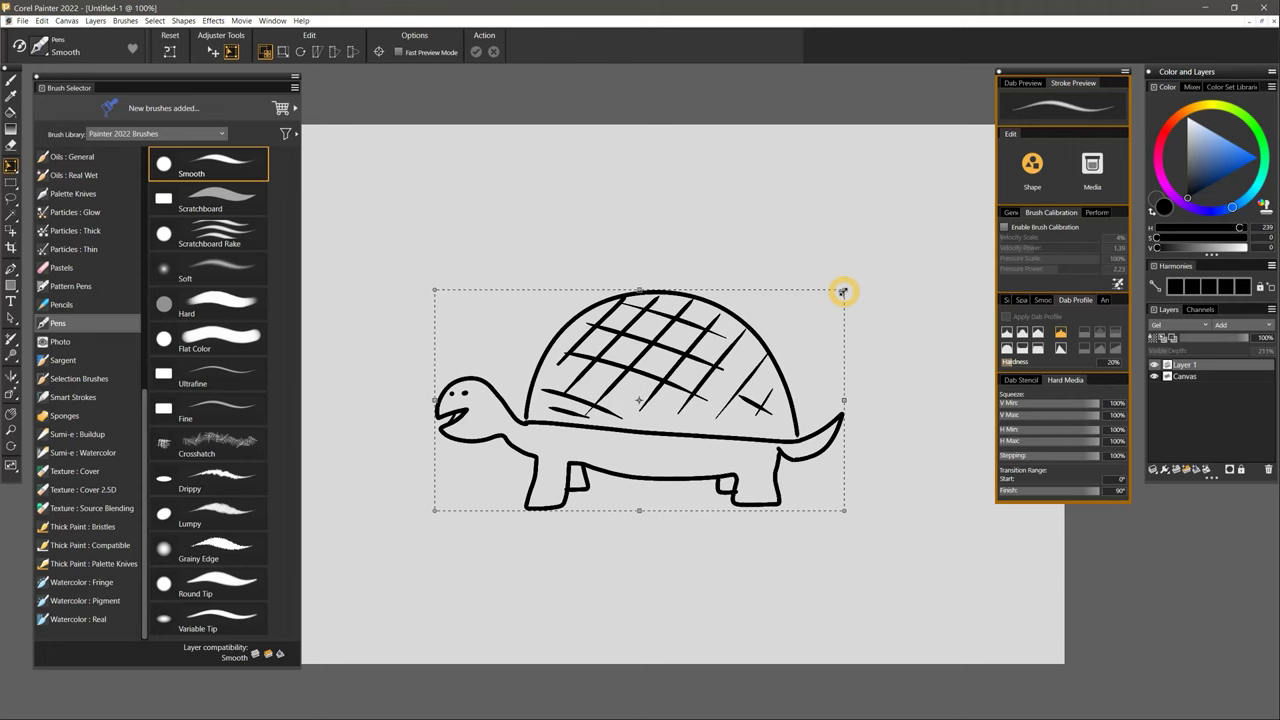
# Step: Scale and reposition the turtle drawing with the Transform tool, committing each change
pyautogui.moveTo(843, 286)
pyautogui.mouseDown()
pyautogui.moveTo(632, 427)
pyautogui.moveTo(686, 357)
pyautogui.moveTo(851, 277)
pyautogui.mouseUp()
pyautogui.moveTo(597, 229); pyautogui.dragTo(572, 271)
pyautogui.click(477, 52)
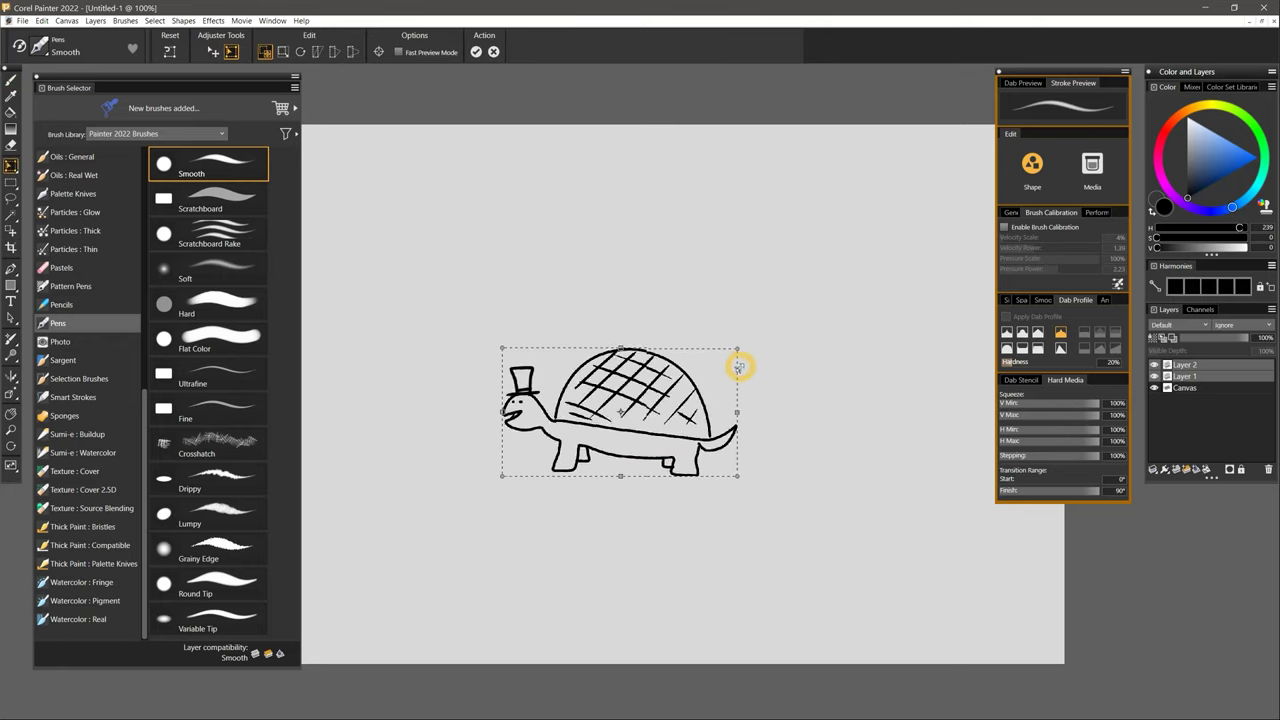
pyautogui.moveTo(737, 366); pyautogui.dragTo(627, 291)
pyautogui.press('Return')
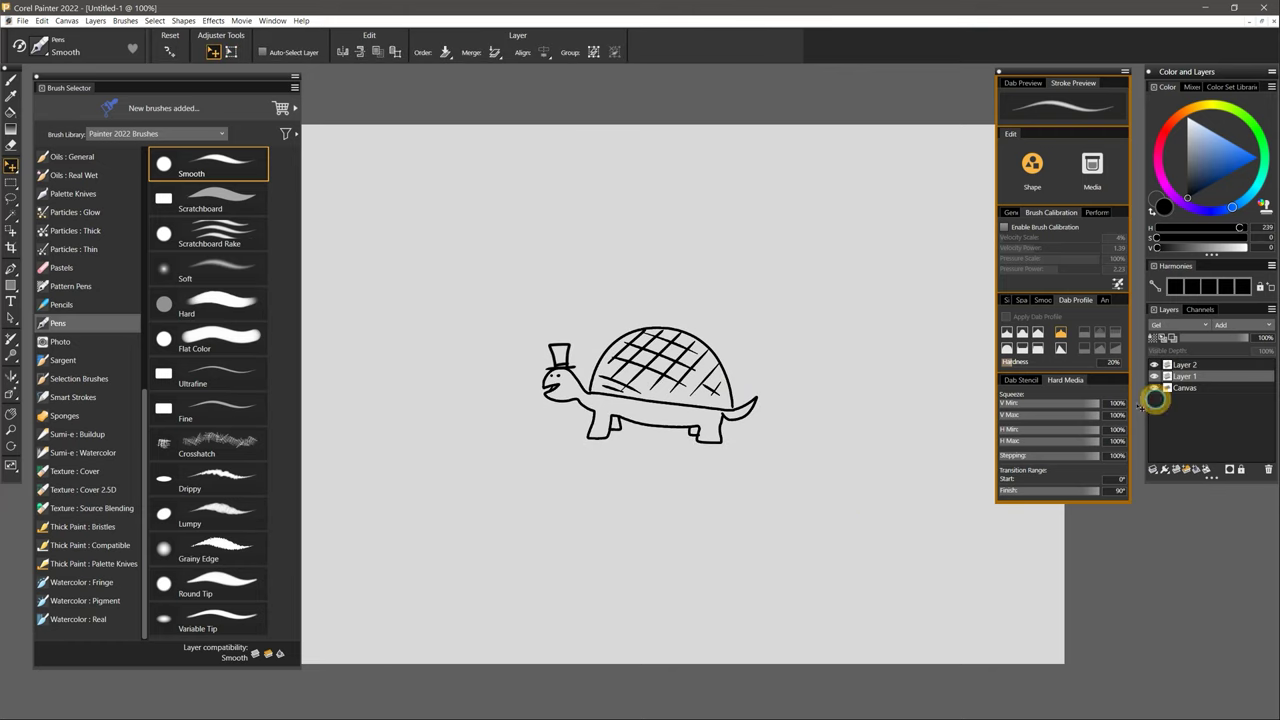
# Step: Browse the F-X and Liquify brush categories
pyautogui.scroll(10, 143, 166)
pyautogui.click(109, 405)
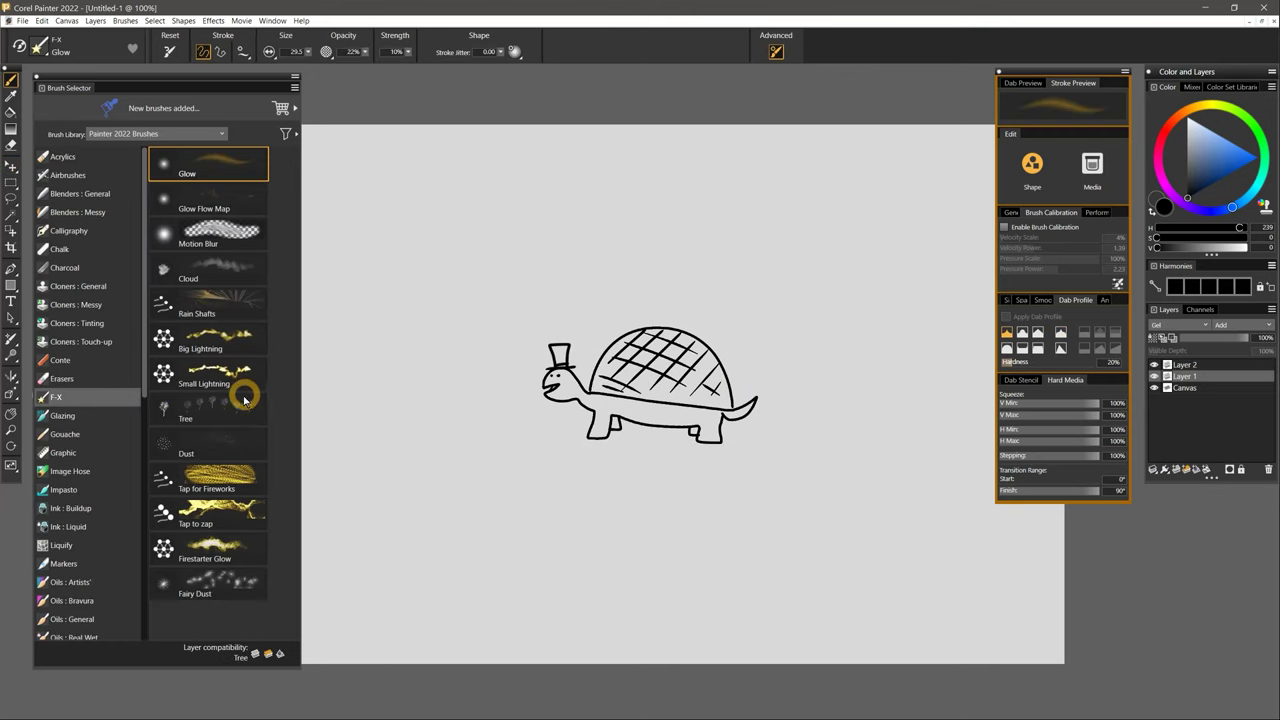
pyautogui.click(78, 548)
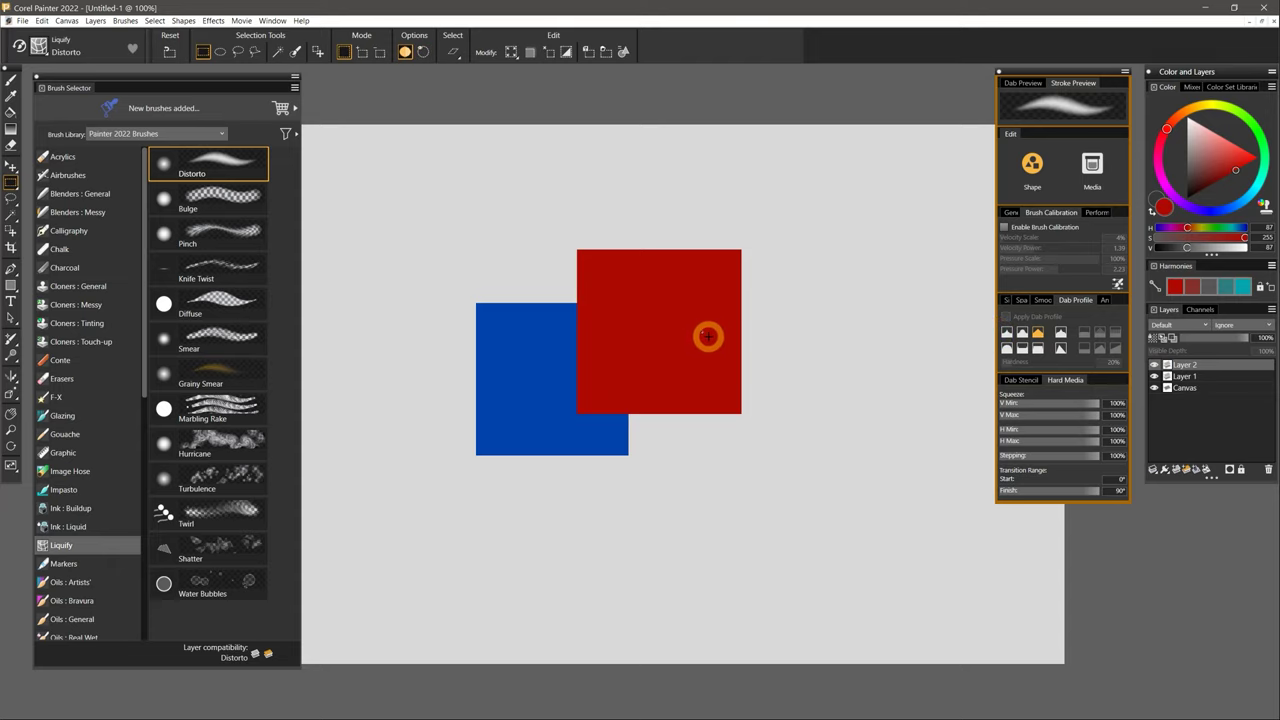
# Step: Nudge the red square layer, try Hue blending, then restore Default composite method
pyautogui.click(10, 169)
pyautogui.moveTo(676, 336)
pyautogui.mouseDown()
pyautogui.moveTo(626, 340)
pyautogui.moveTo(714, 363)
pyautogui.moveTo(674, 331)
pyautogui.mouseUp()
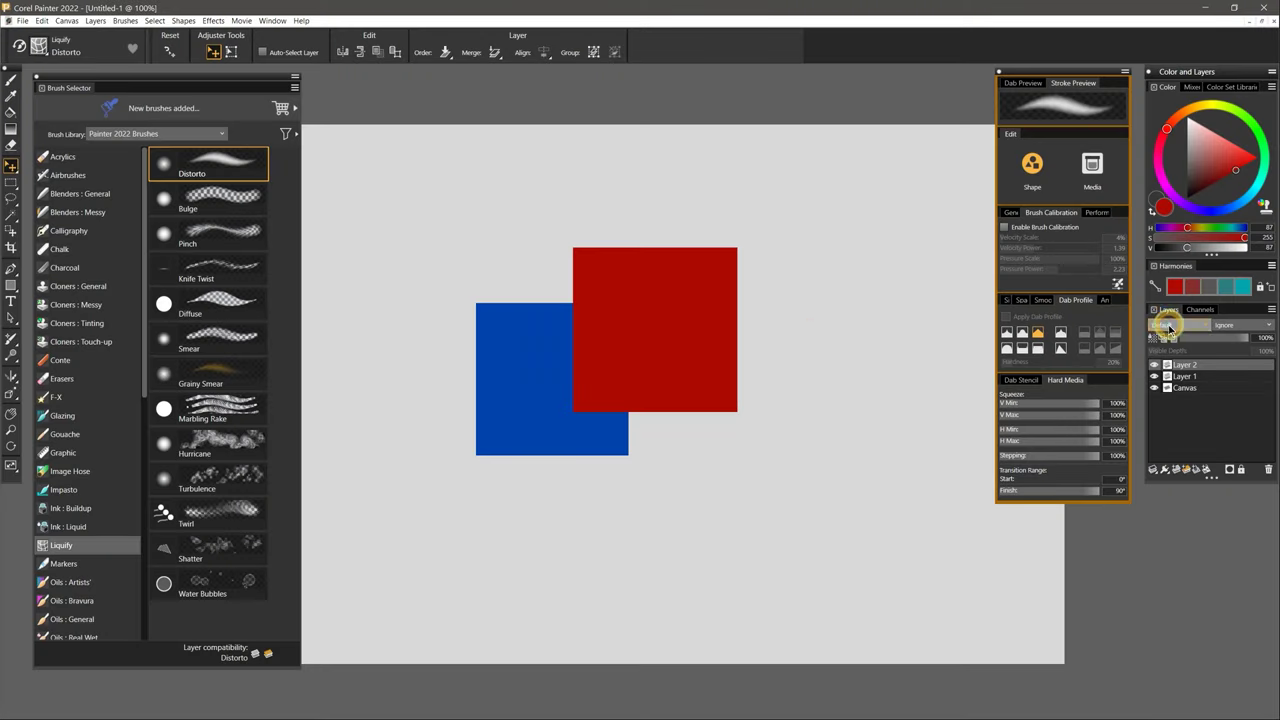
pyautogui.click(1170, 326)
pyautogui.click(1176, 512)
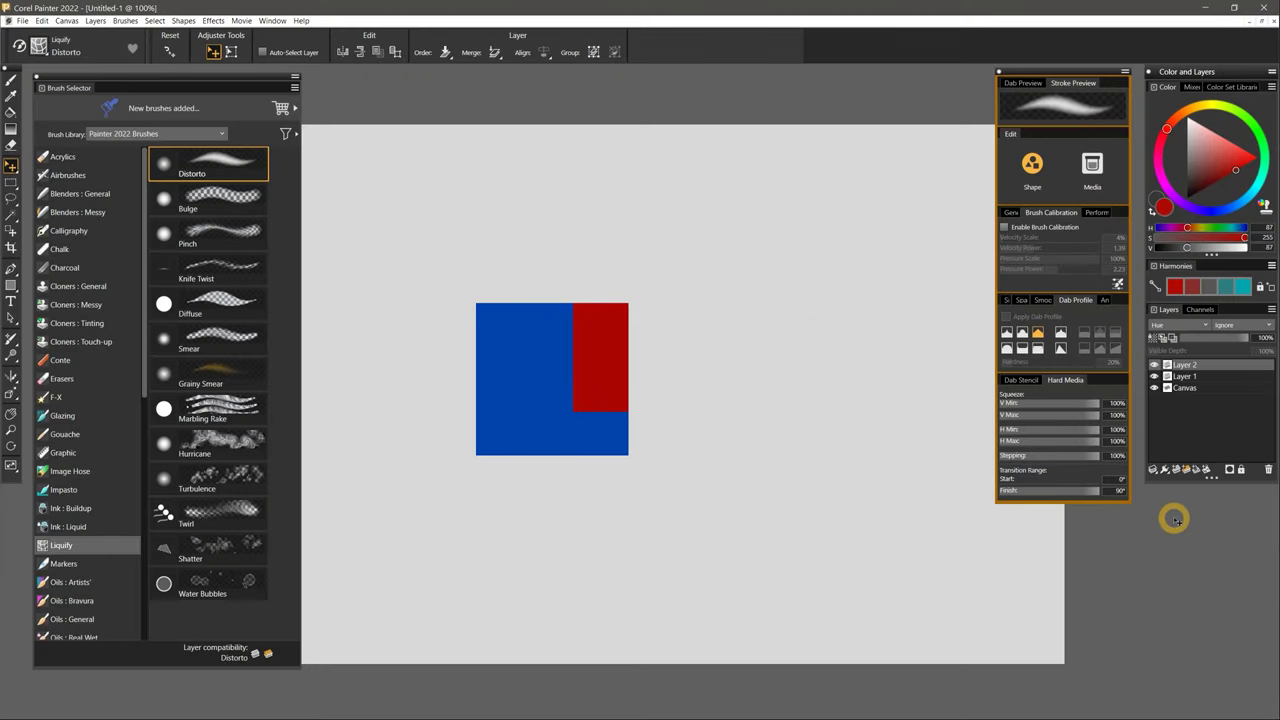
pyautogui.click(1182, 324)
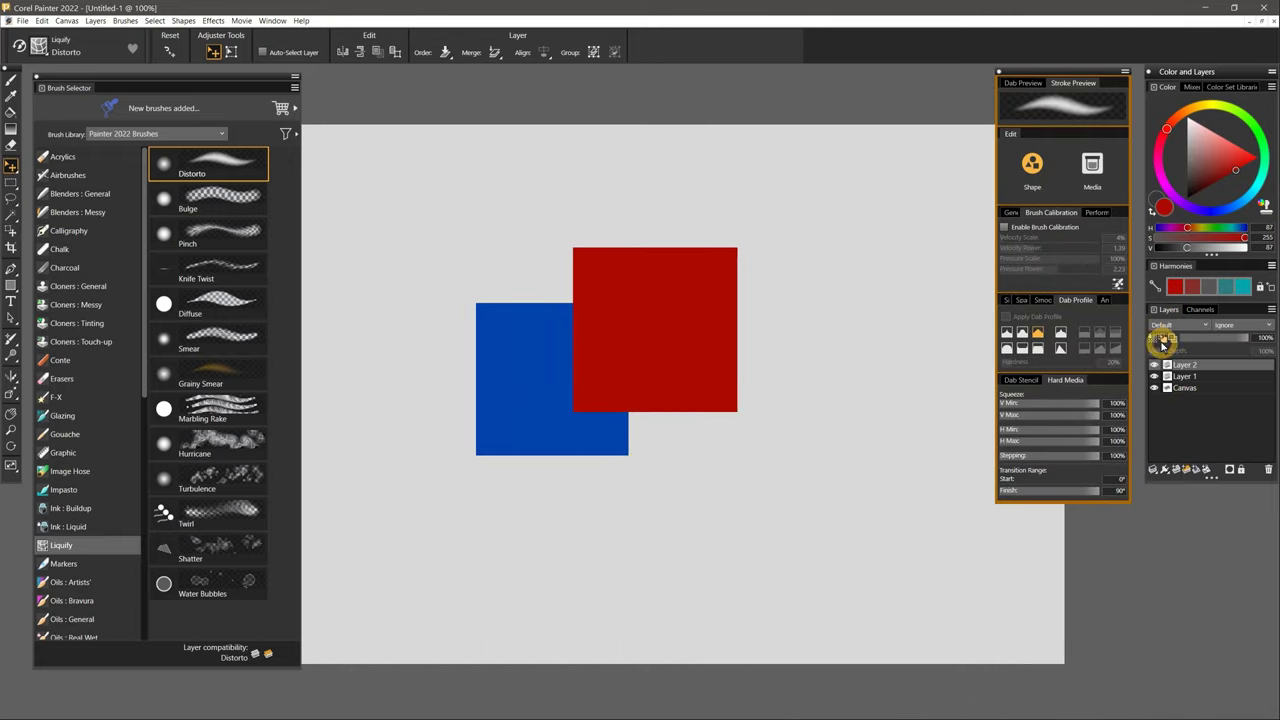
# Step: Airbrush a light pink gradient over the red square and collapse the layers into Layer 1
pyautogui.moveTo(758, 253)
pyautogui.mouseDown()
pyautogui.moveTo(613, 356)
pyautogui.moveTo(829, 400)
pyautogui.mouseUp()
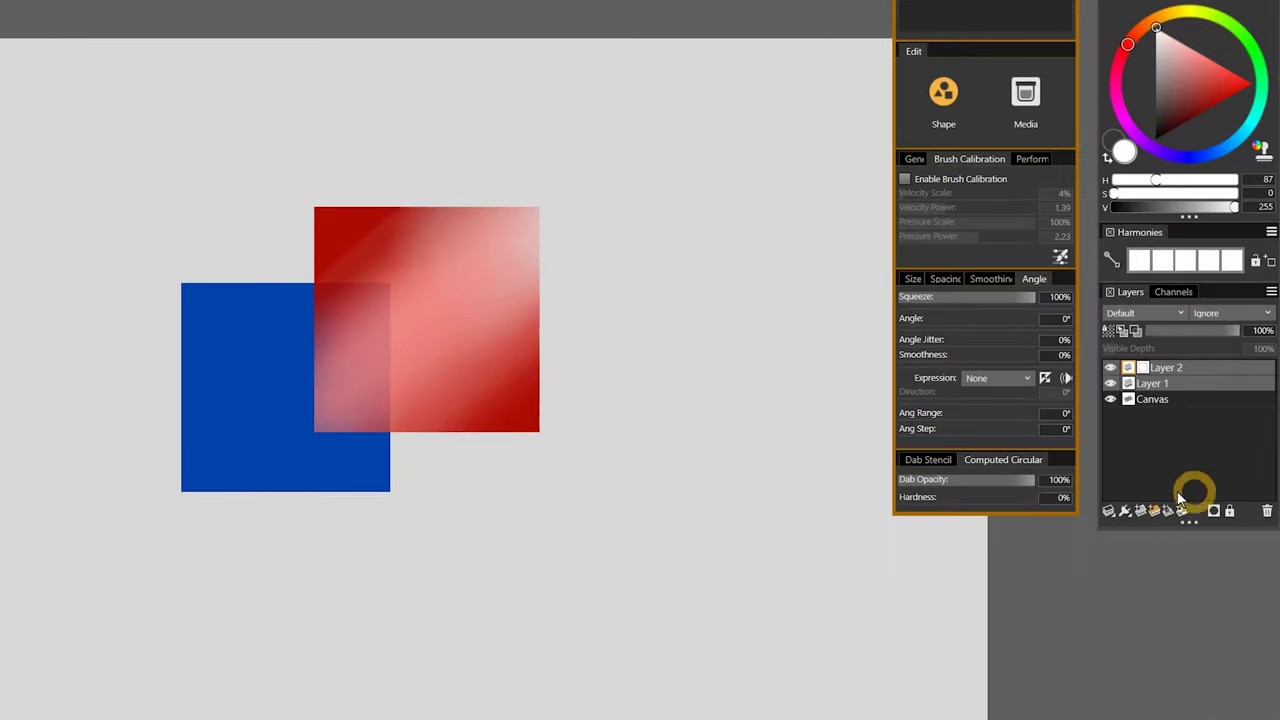
pyautogui.click(1206, 469)
pyautogui.click(1106, 509)
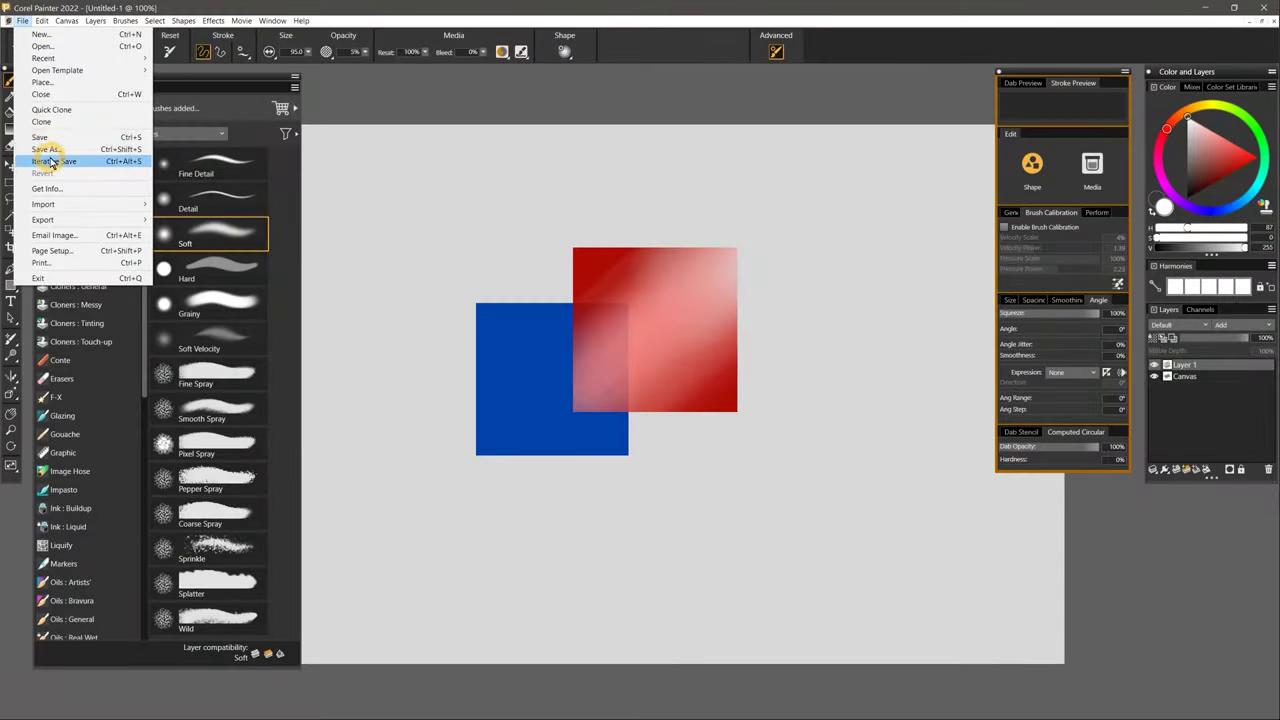
# Step: Review Save As file types, choosing Photoshop and then TIFF
pyautogui.click(43, 160)
pyautogui.click(470, 462)
pyautogui.click(443, 500)
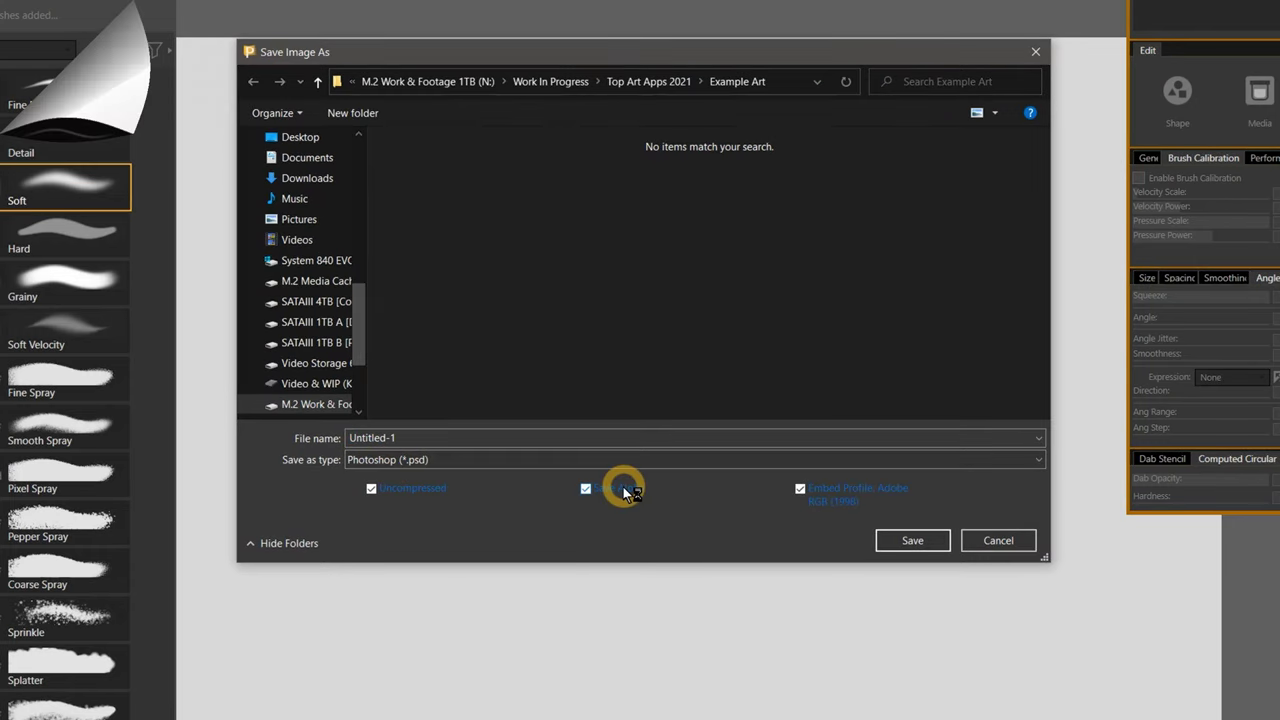
pyautogui.click(539, 460)
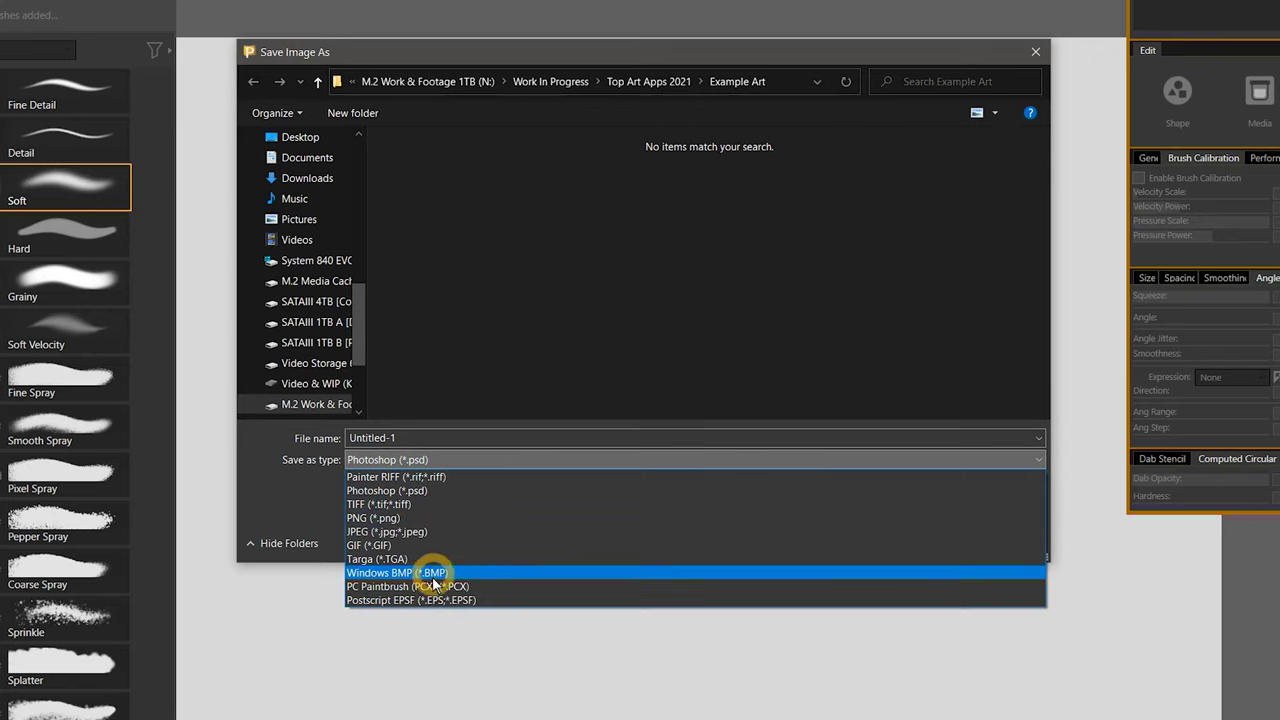
pyautogui.click(438, 505)
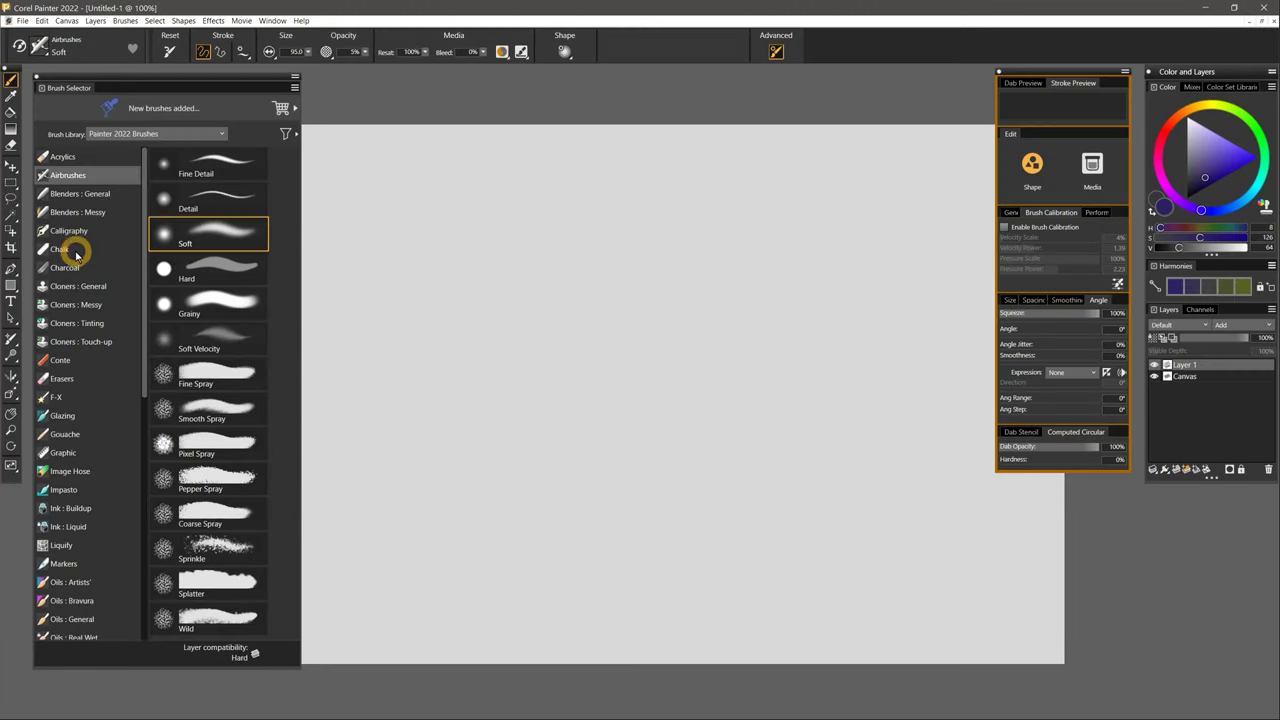
# Step: Paint two rows of purple Fat Chalk strokes, switching to a different paper grain between rows
pyautogui.click(60, 249)
pyautogui.click(194, 200)
pyautogui.moveTo(360, 320); pyautogui.dragTo(905, 265)
pyautogui.click(387, 51)
pyautogui.click(429, 220)
pyautogui.moveTo(345, 440)
pyautogui.mouseDown()
pyautogui.moveTo(535, 380)
pyautogui.moveTo(860, 350)
pyautogui.mouseUp()
# Step: Paint a third row with the cracked cell paper grain and apply the Gas texture to the brush
pyautogui.click(387, 51)
pyautogui.click(506, 366)
pyautogui.moveTo(360, 500); pyautogui.dragTo(629, 557)
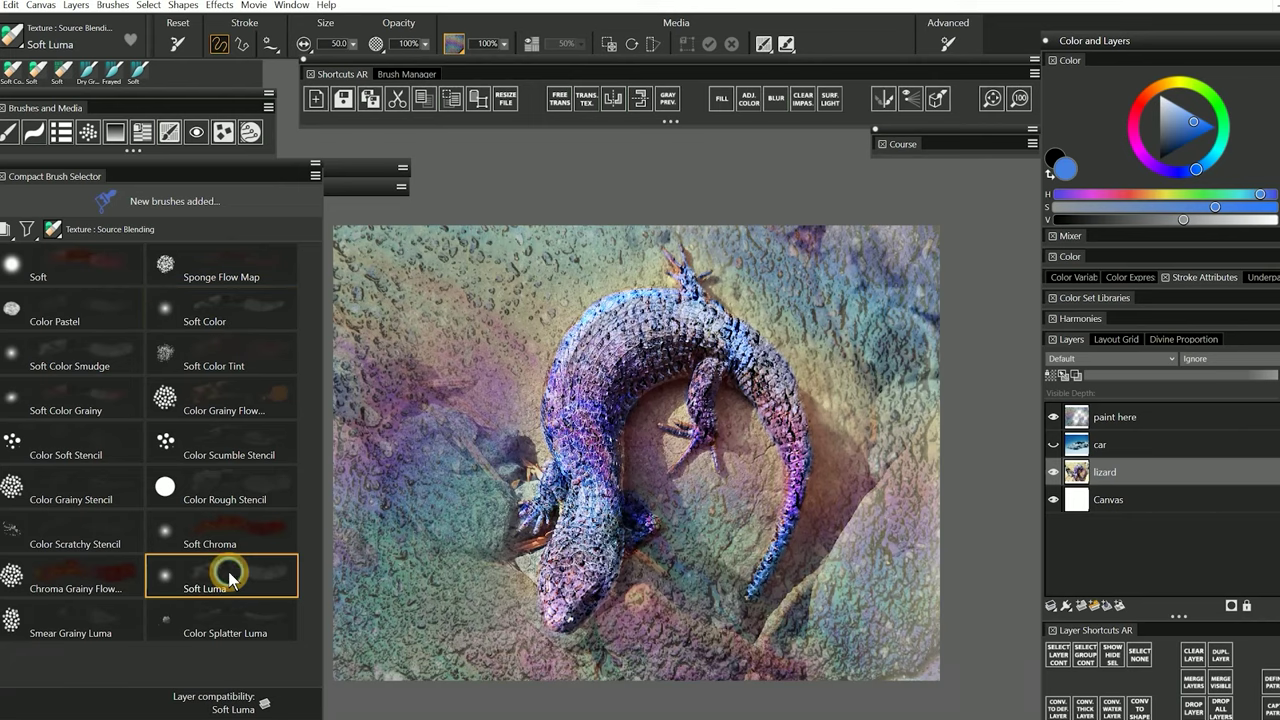
pyautogui.click(461, 55)
pyautogui.click(501, 275)
pyautogui.click(522, 291)
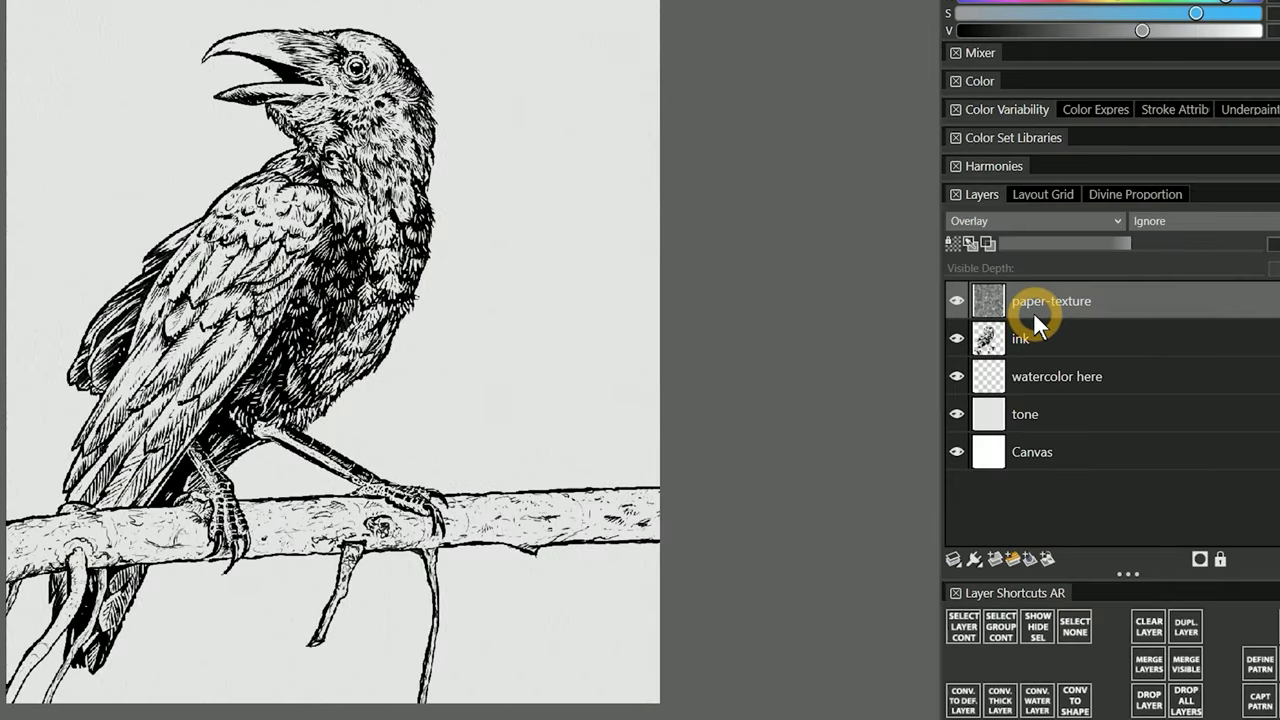
# Step: Adjust the paper-texture layer's opacity and visibility, add a white stroke, and darken the cracked row
pyautogui.moveTo(1099, 242)
pyautogui.mouseDown()
pyautogui.moveTo(1088, 250)
pyautogui.moveTo(1108, 250)
pyautogui.mouseUp()
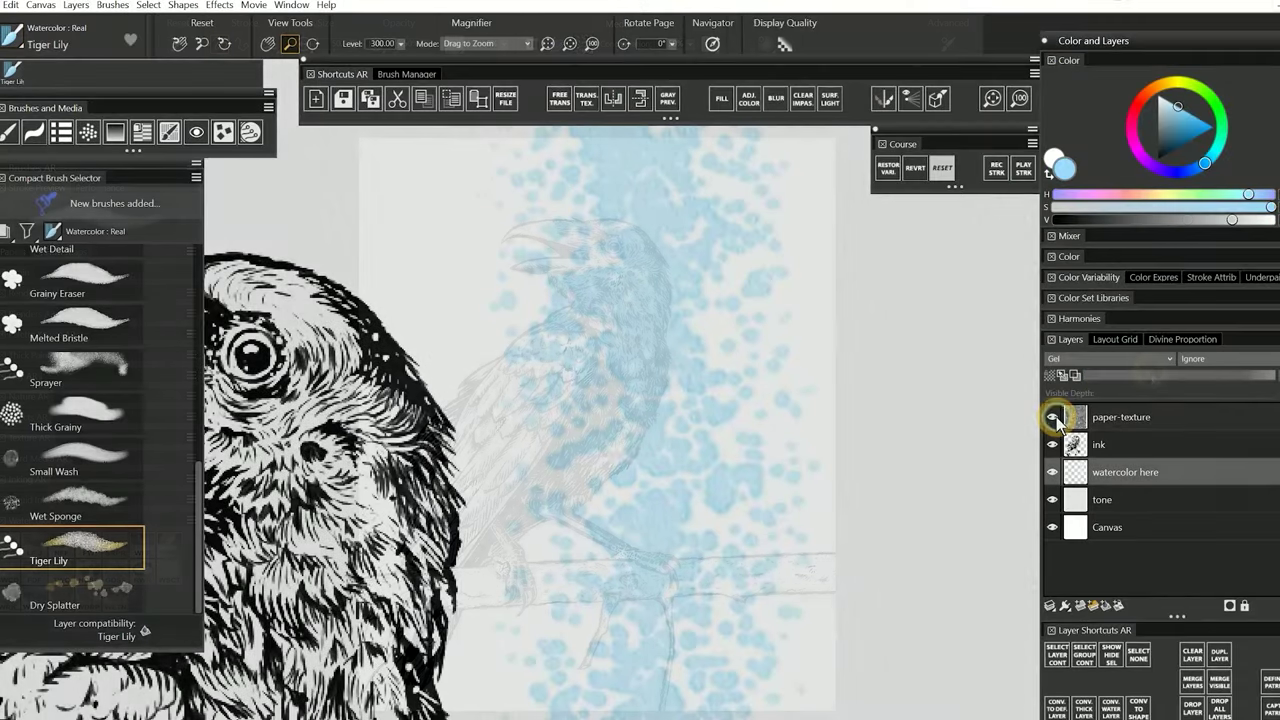
pyautogui.click(1058, 418)
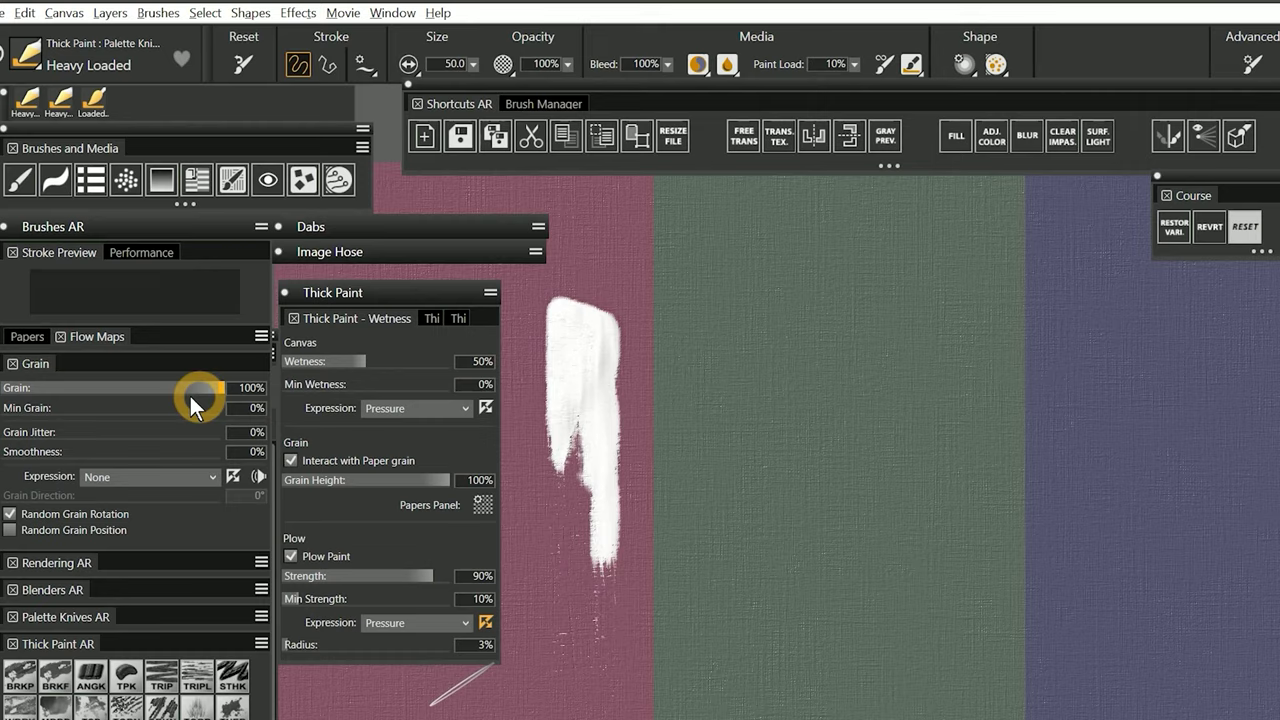
pyautogui.moveTo(698, 330); pyautogui.dragTo(705, 555)
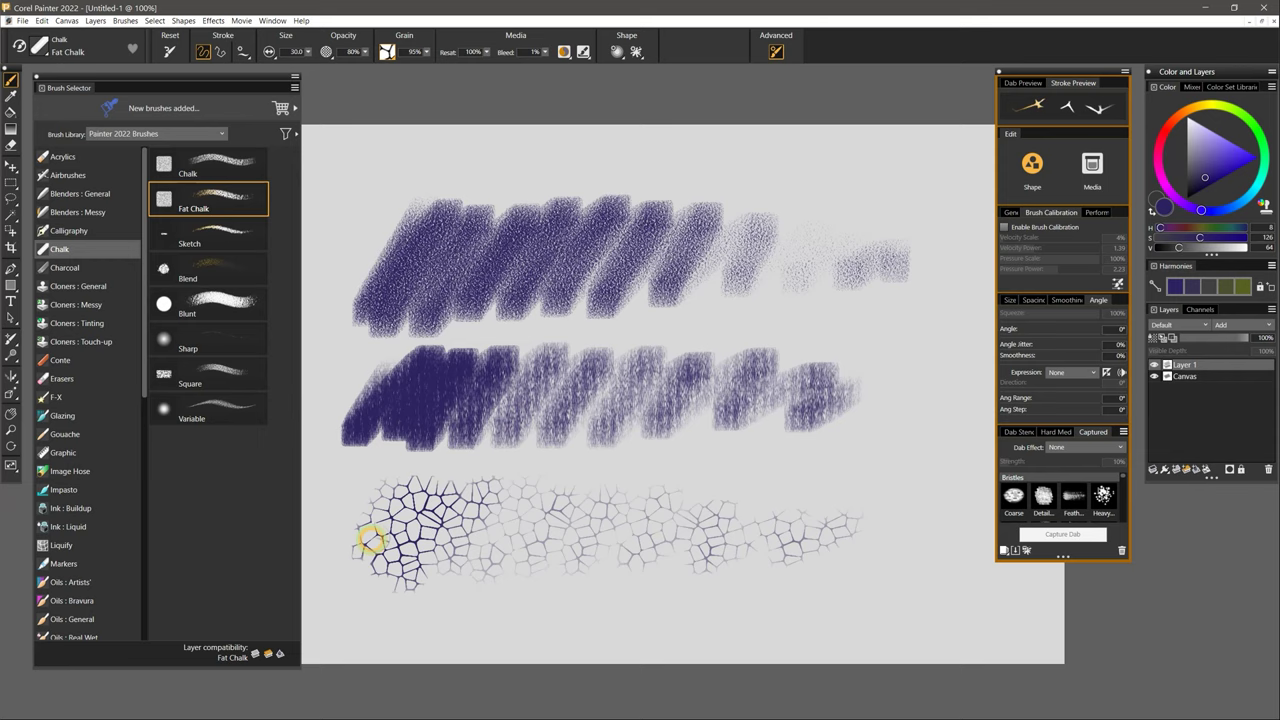
pyautogui.moveTo(370, 540)
pyautogui.mouseDown()
pyautogui.moveTo(835, 529)
pyautogui.moveTo(485, 556)
pyautogui.moveTo(829, 545)
pyautogui.moveTo(560, 502)
pyautogui.moveTo(823, 540)
pyautogui.mouseUp()
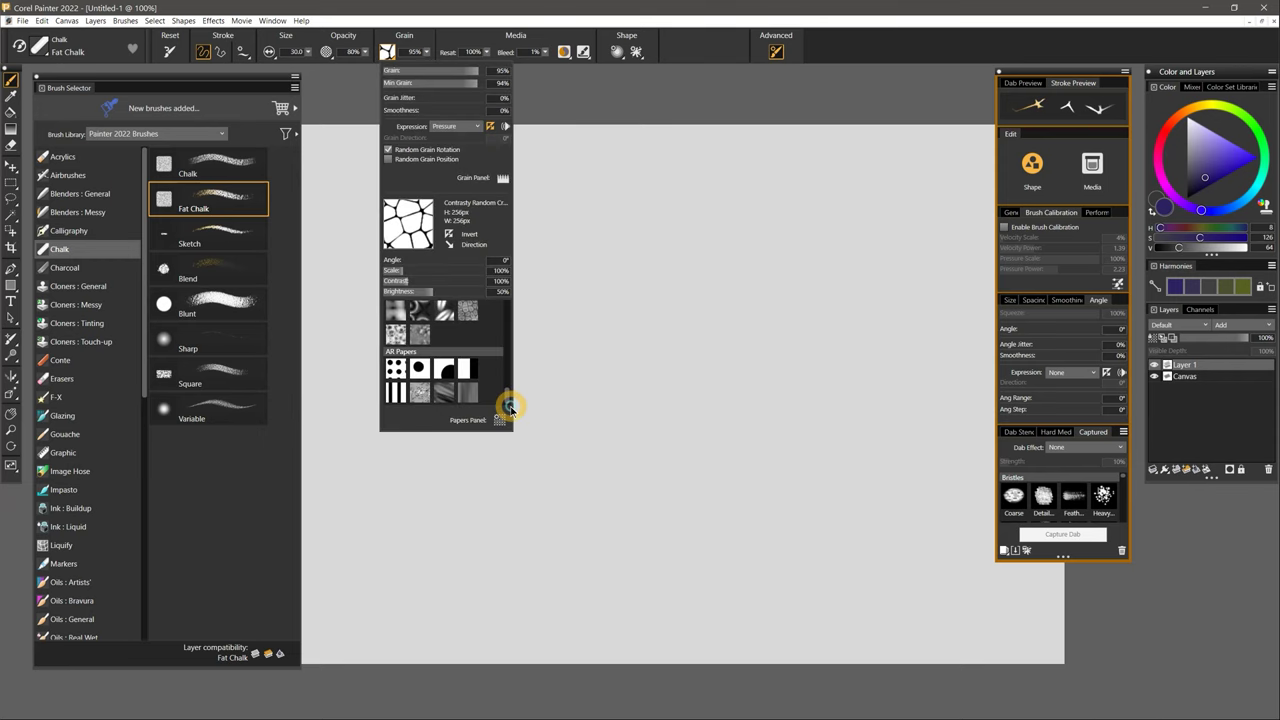
# Step: Paint a halftone-grain chalk patch and set the fractal pattern's Feature Size to 24%
pyautogui.click(508, 406)
pyautogui.moveTo(380, 320); pyautogui.dragTo(594, 223)
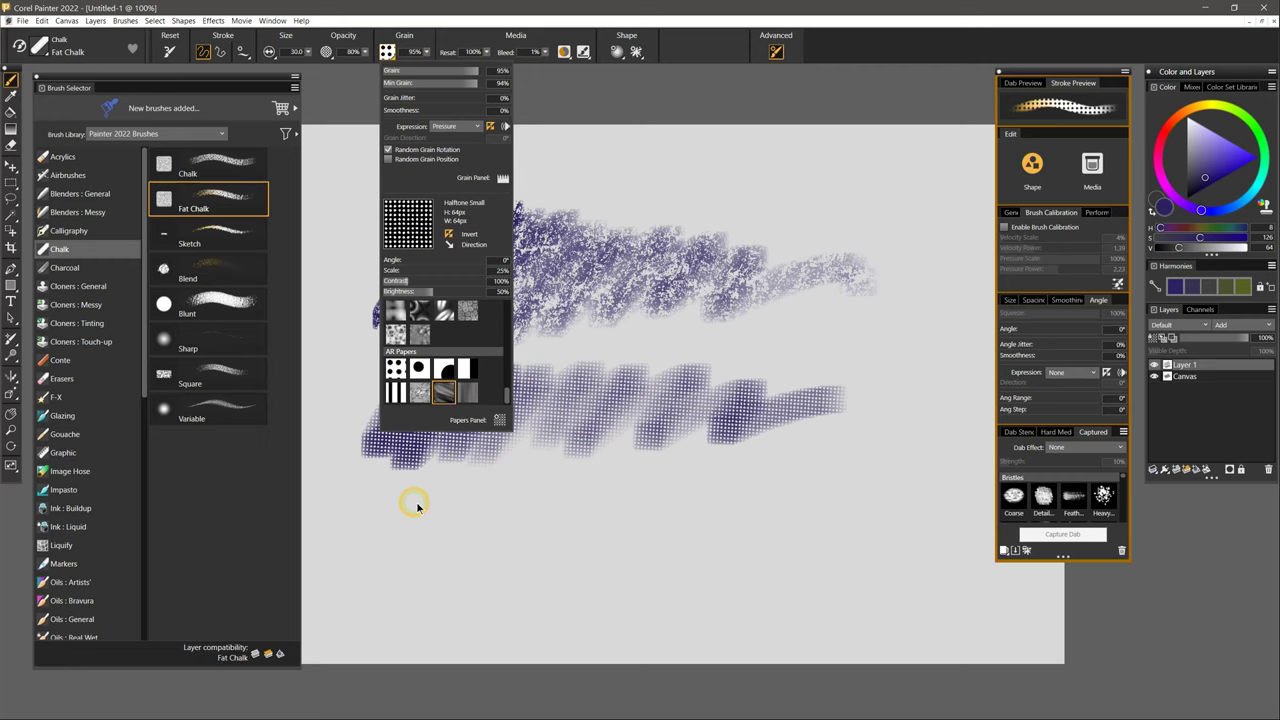
pyautogui.moveTo(414, 503); pyautogui.dragTo(914, 606)
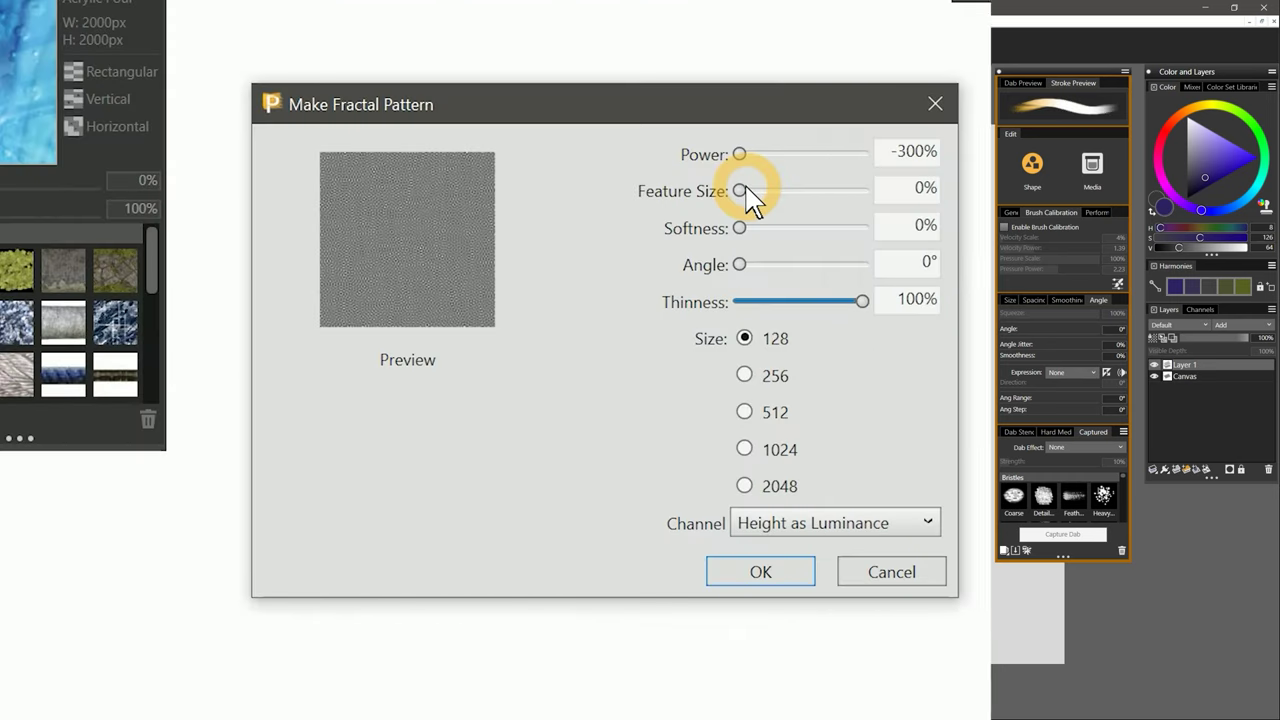
pyautogui.moveTo(749, 189); pyautogui.dragTo(740, 154)
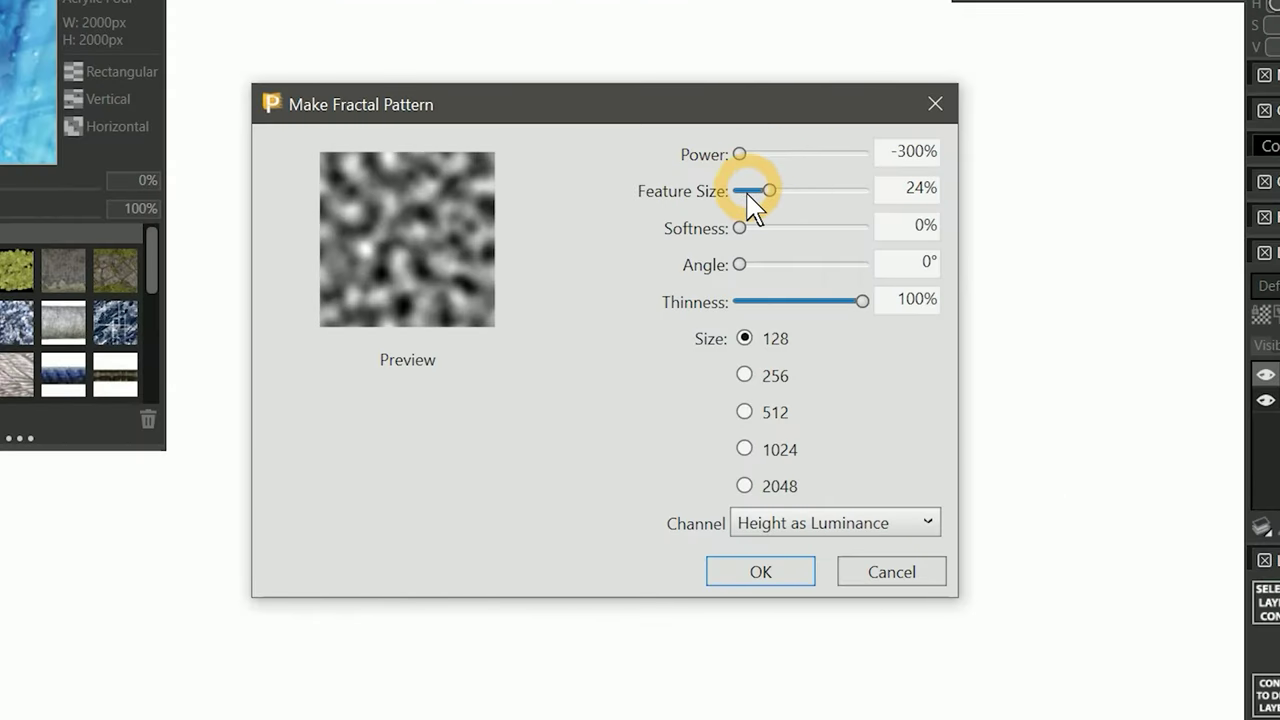
# Step: Set fractal Softness to 94%, Thinness to 23%, adjust the Angle, and paint a wide red palette-knife band
pyautogui.moveTo(740, 228); pyautogui.dragTo(856, 228)
pyautogui.moveTo(862, 301); pyautogui.dragTo(800, 305)
pyautogui.moveTo(800, 305); pyautogui.dragTo(763, 302)
pyautogui.moveTo(739, 264); pyautogui.dragTo(749, 265)
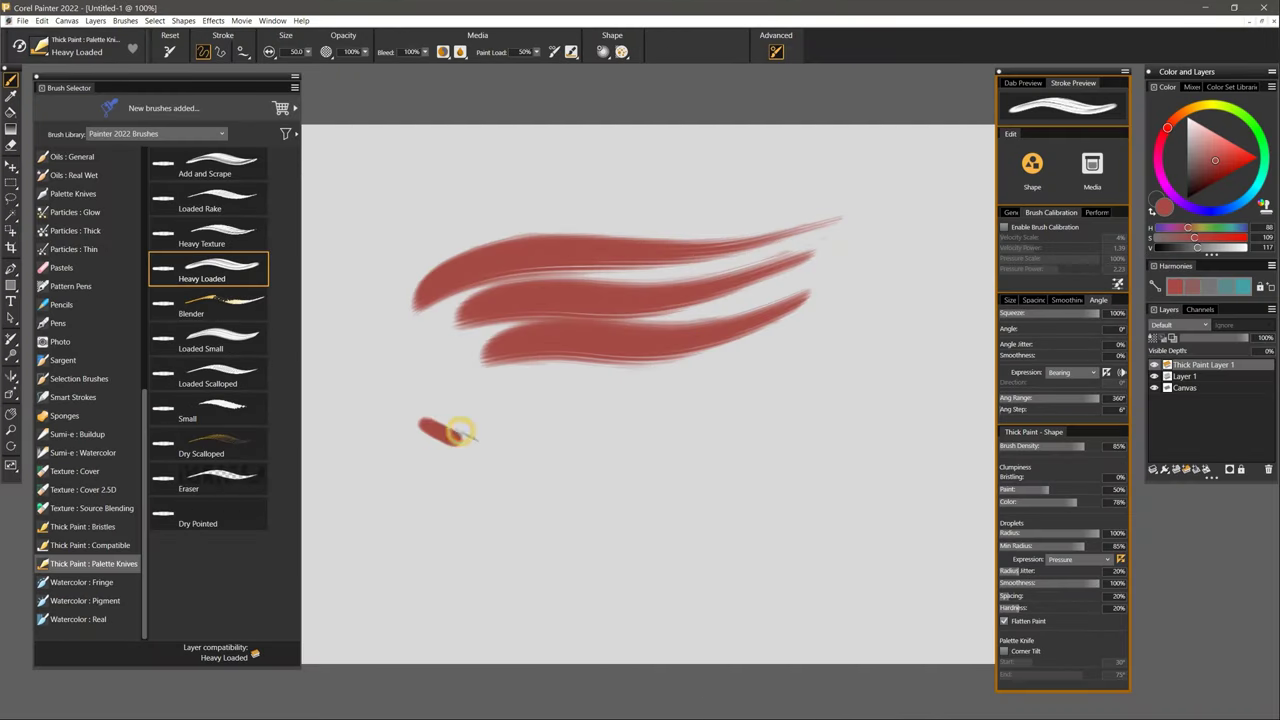
pyautogui.moveTo(458, 432)
pyautogui.mouseDown()
pyautogui.moveTo(736, 404)
pyautogui.moveTo(551, 432)
pyautogui.moveTo(685, 436)
pyautogui.mouseUp()
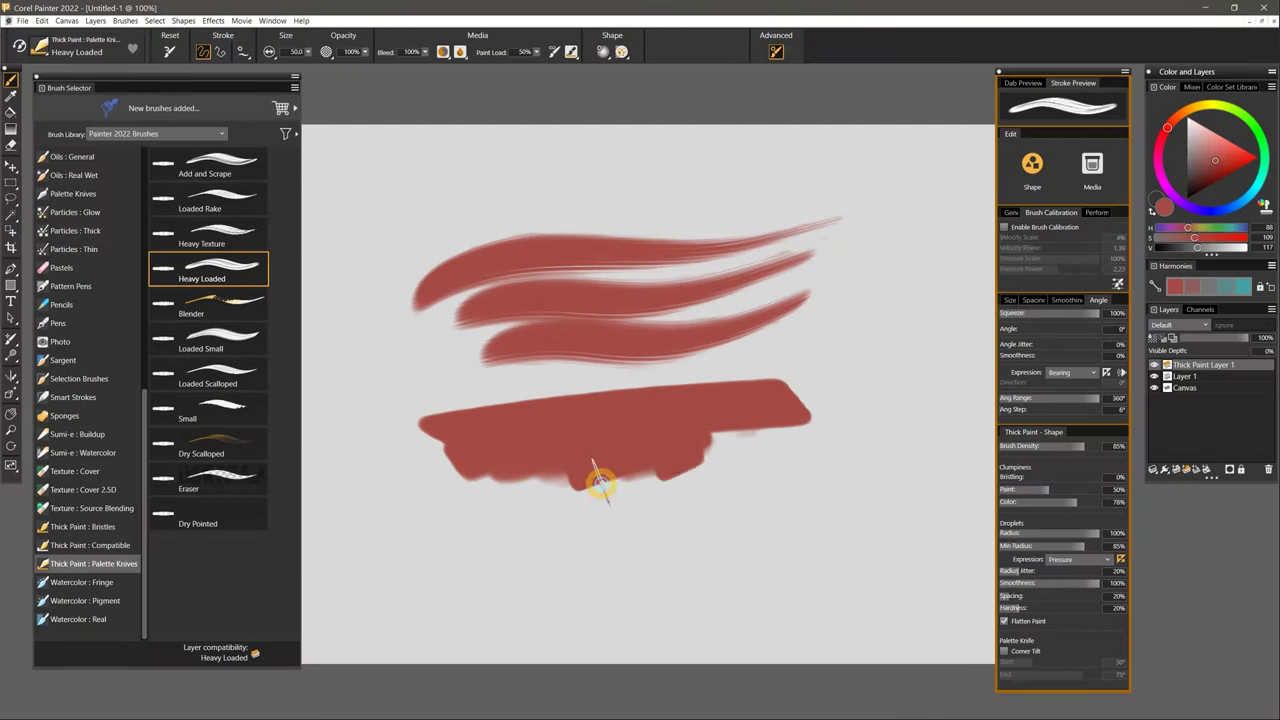
# Step: Extend the red palette-knife band, raise Visible Depth, and tune light direction, brightness, exposure and shadow strength
pyautogui.moveTo(600, 484)
pyautogui.mouseDown()
pyautogui.moveTo(765, 469)
pyautogui.moveTo(848, 490)
pyautogui.mouseUp()
pyautogui.moveTo(1162, 356); pyautogui.dragTo(1186, 357)
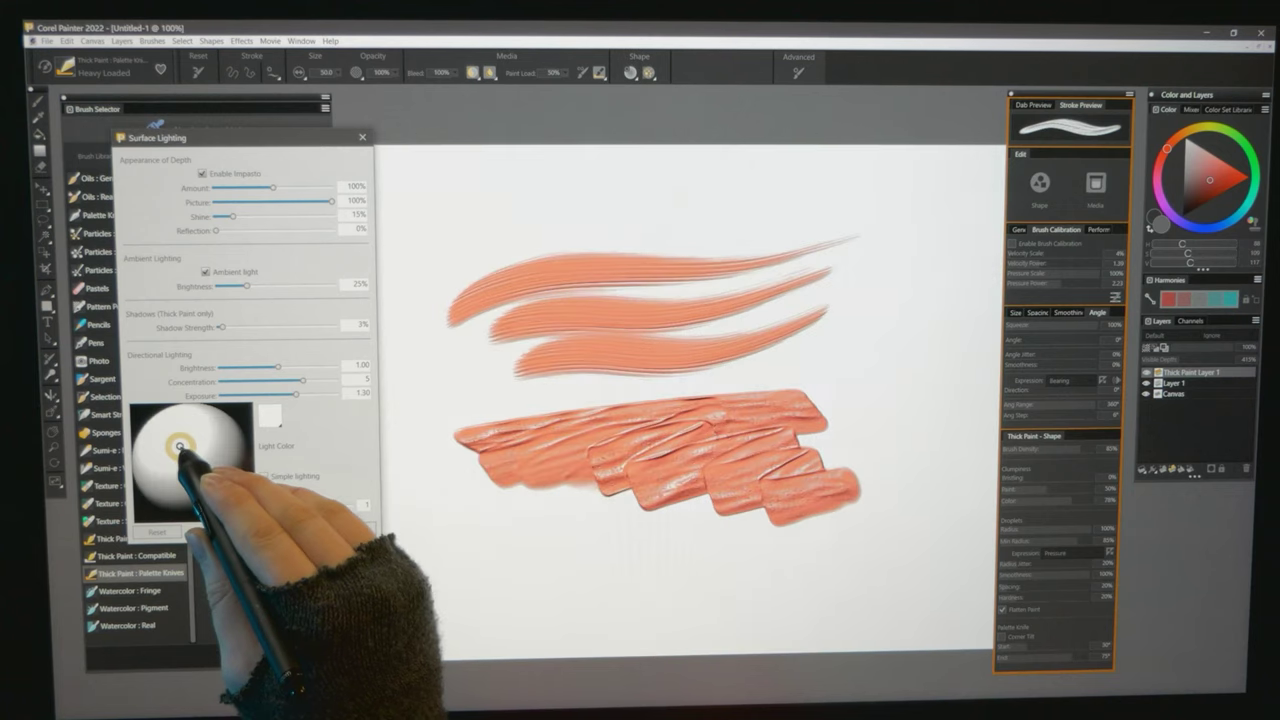
pyautogui.moveTo(180, 449)
pyautogui.mouseDown()
pyautogui.moveTo(180, 466)
pyautogui.moveTo(200, 434)
pyautogui.moveTo(185, 455)
pyautogui.moveTo(229, 451)
pyautogui.moveTo(194, 434)
pyautogui.mouseUp()
pyautogui.moveTo(302, 381)
pyautogui.mouseDown()
pyautogui.moveTo(272, 381)
pyautogui.moveTo(277, 365)
pyautogui.mouseUp()
pyautogui.moveTo(222, 327); pyautogui.dragTo(234, 327)
pyautogui.moveTo(270, 381); pyautogui.dragTo(287, 394)
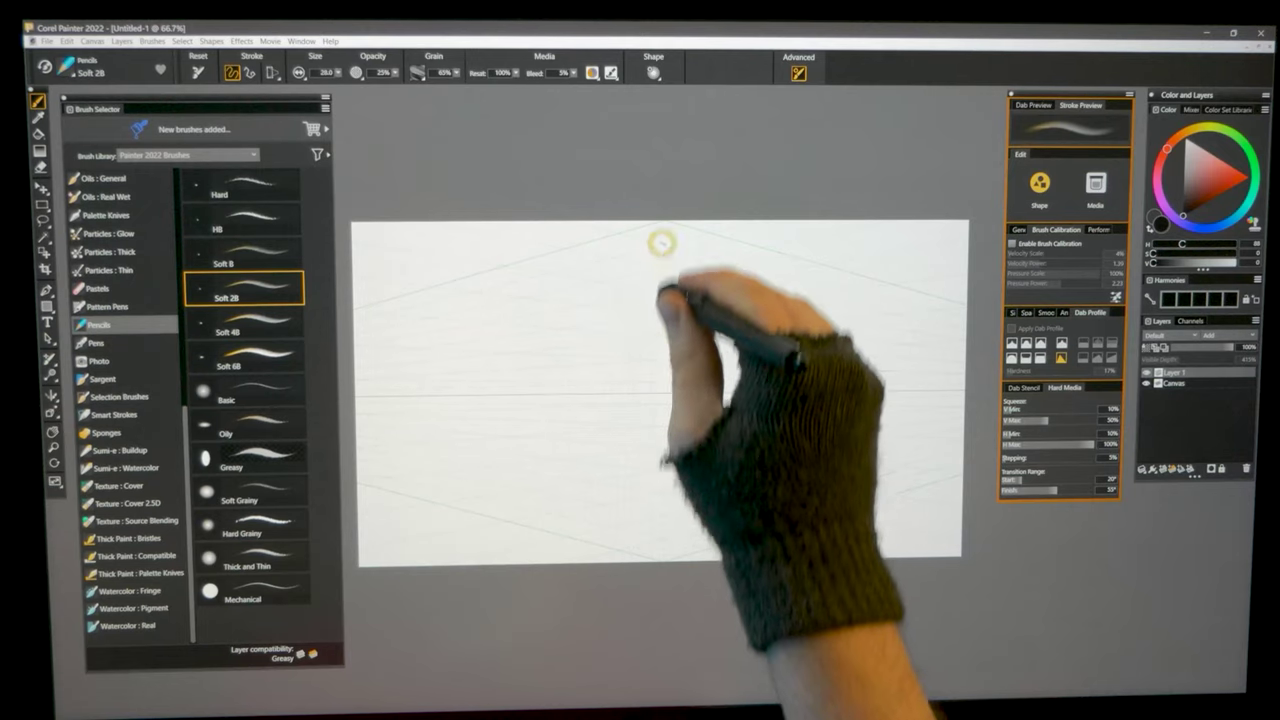
# Step: Pencil the house outline along the perspective guides, adding two doors, two windows and a horizon stroke
pyautogui.moveTo(661, 243)
pyautogui.mouseDown()
pyautogui.moveTo(630, 255)
pyautogui.moveTo(655, 495)
pyautogui.moveTo(485, 303)
pyautogui.moveTo(658, 498)
pyautogui.moveTo(811, 275)
pyautogui.moveTo(814, 463)
pyautogui.moveTo(546, 405)
pyautogui.moveTo(588, 480)
pyautogui.mouseUp()
pyautogui.moveTo(588, 411); pyautogui.dragTo(651, 414)
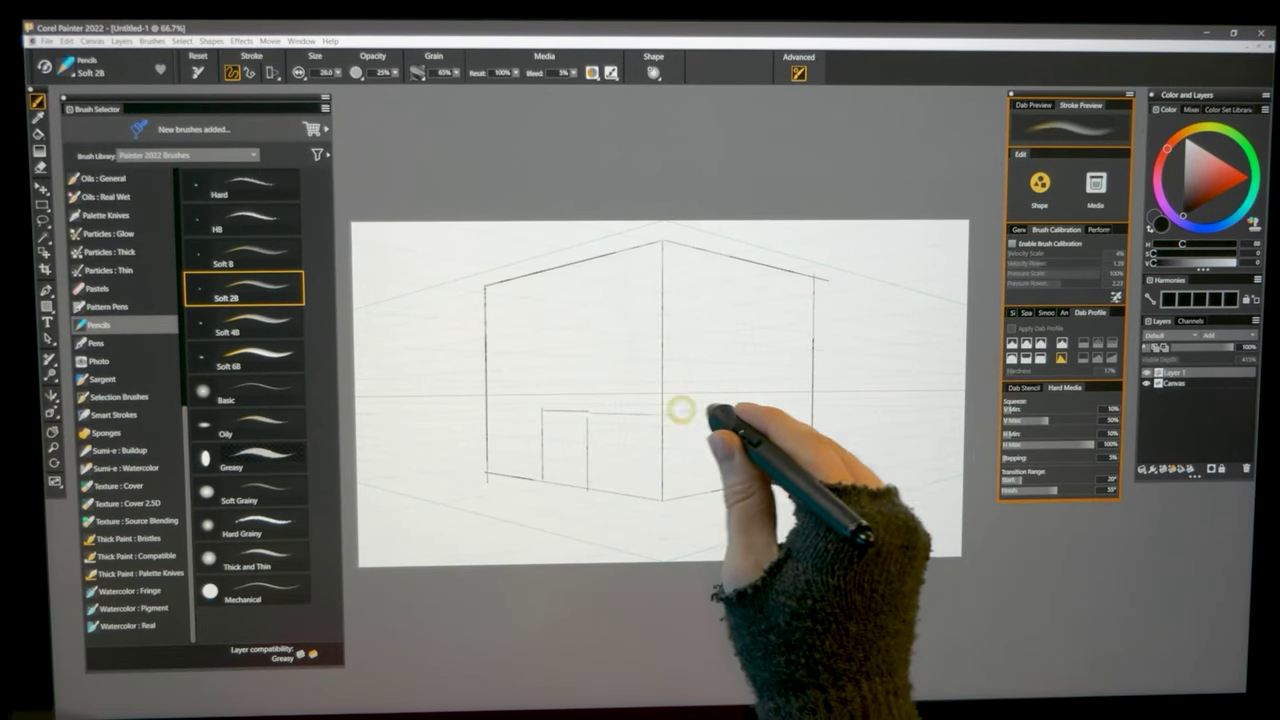
pyautogui.moveTo(739, 413)
pyautogui.mouseDown()
pyautogui.moveTo(774, 417)
pyautogui.moveTo(751, 486)
pyautogui.mouseUp()
pyautogui.moveTo(531, 322); pyautogui.dragTo(604, 368)
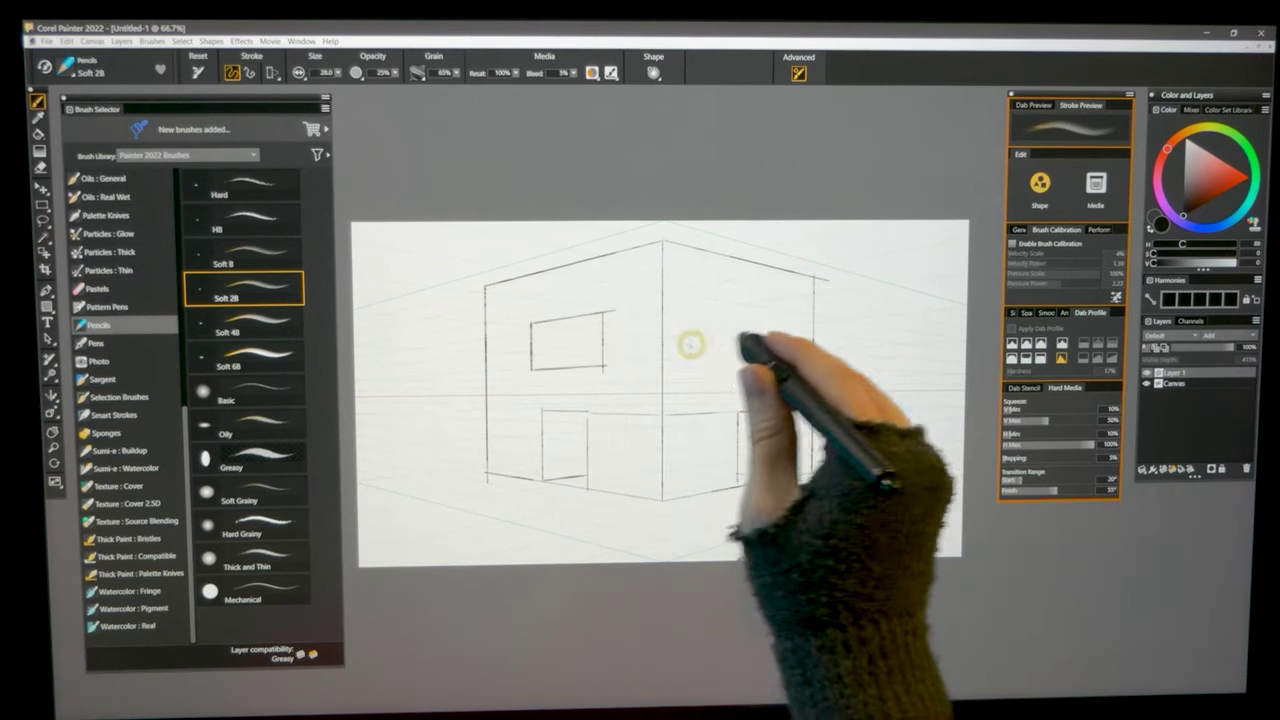
pyautogui.moveTo(709, 312); pyautogui.dragTo(790, 365)
pyautogui.moveTo(482, 397); pyautogui.dragTo(358, 397)
# Step: Finish the horizon strokes around the house and swap the blue perspective grid for the orange one
pyautogui.moveTo(818, 390); pyautogui.dragTo(965, 390)
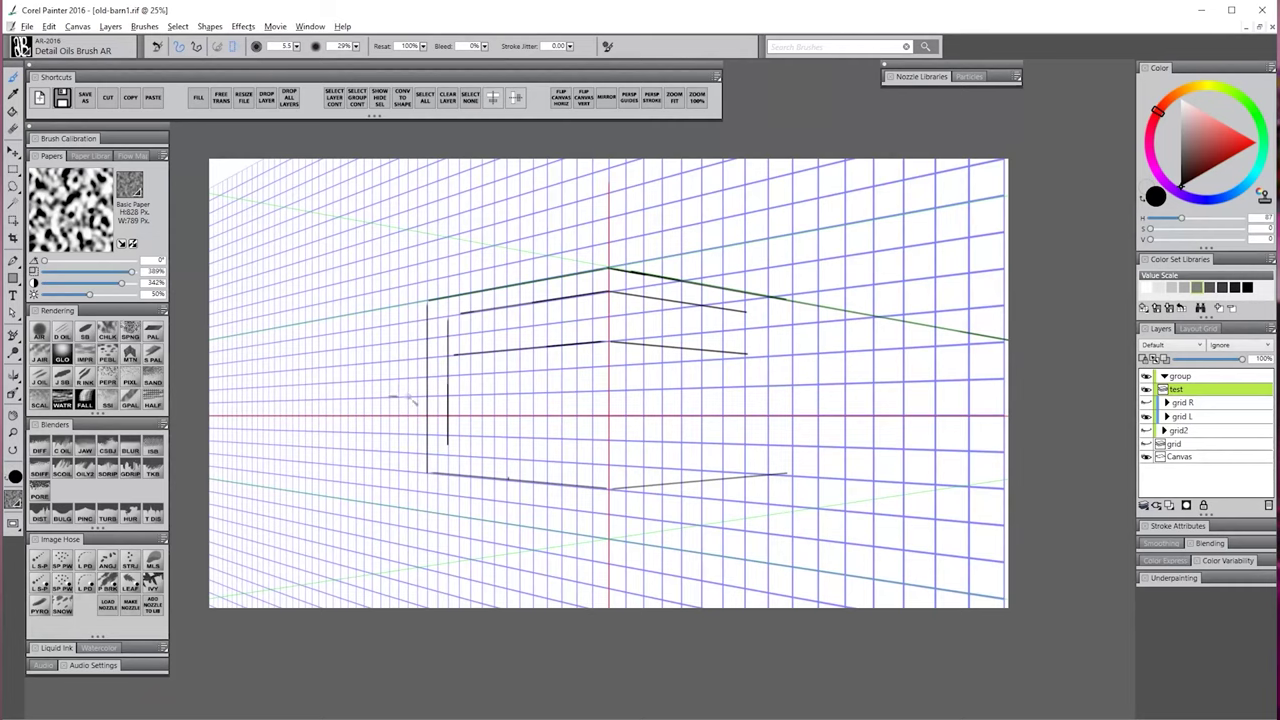
pyautogui.moveTo(600, 390); pyautogui.dragTo(282, 400)
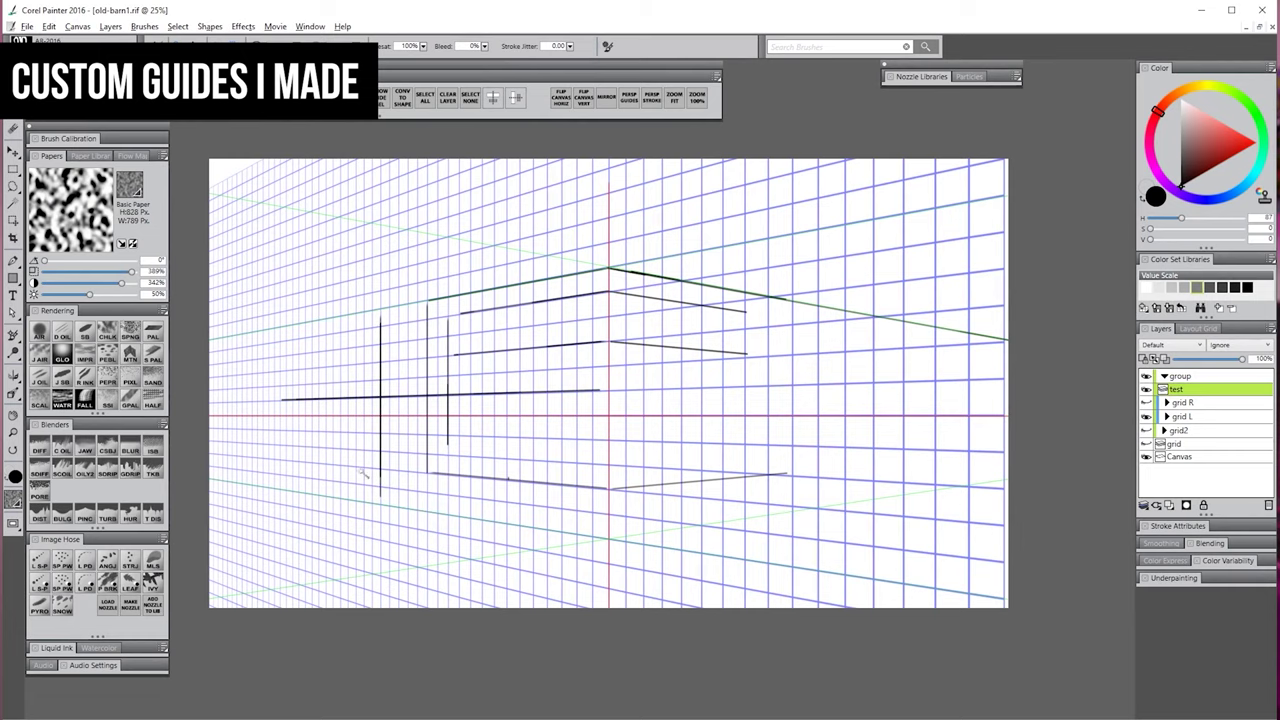
pyautogui.moveTo(415, 490); pyautogui.dragTo(551, 506)
pyautogui.click(1146, 416)
pyautogui.click(1146, 402)
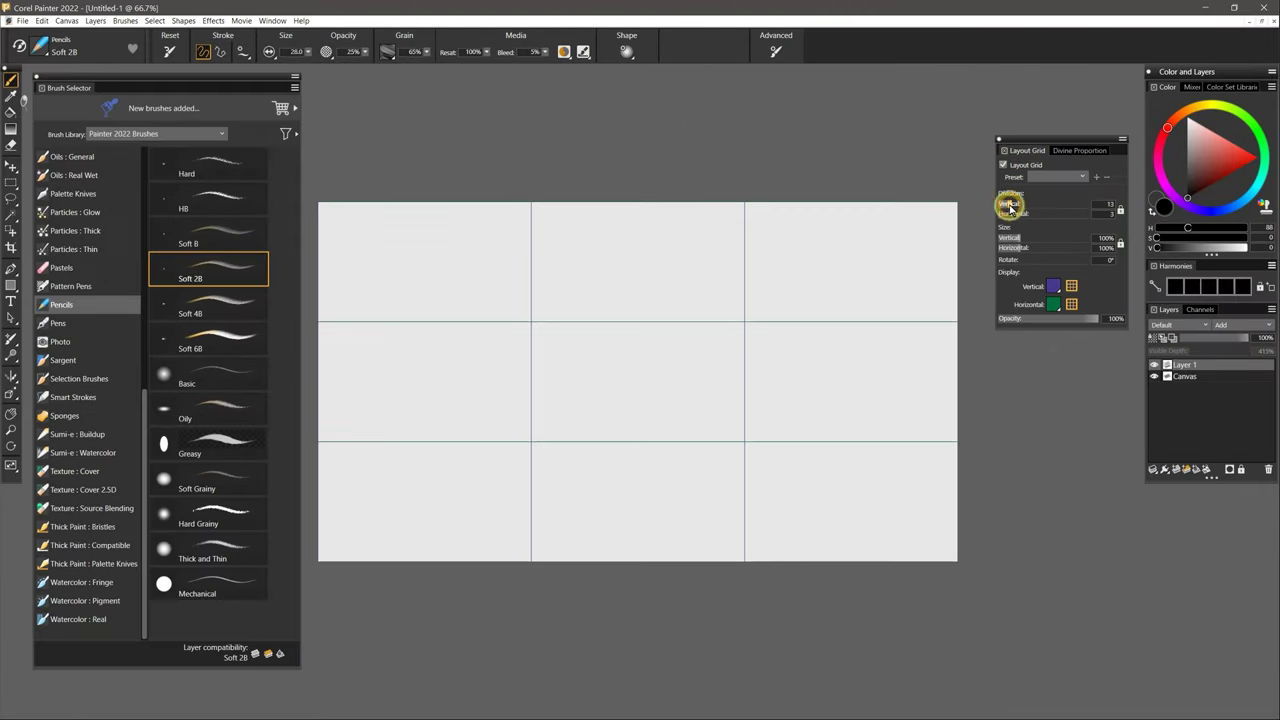
# Step: Try 7×7 layout grid divisions, return to 3×3, and draw a symmetrically mirrored stroke
pyautogui.moveTo(1010, 205); pyautogui.dragTo(1006, 211)
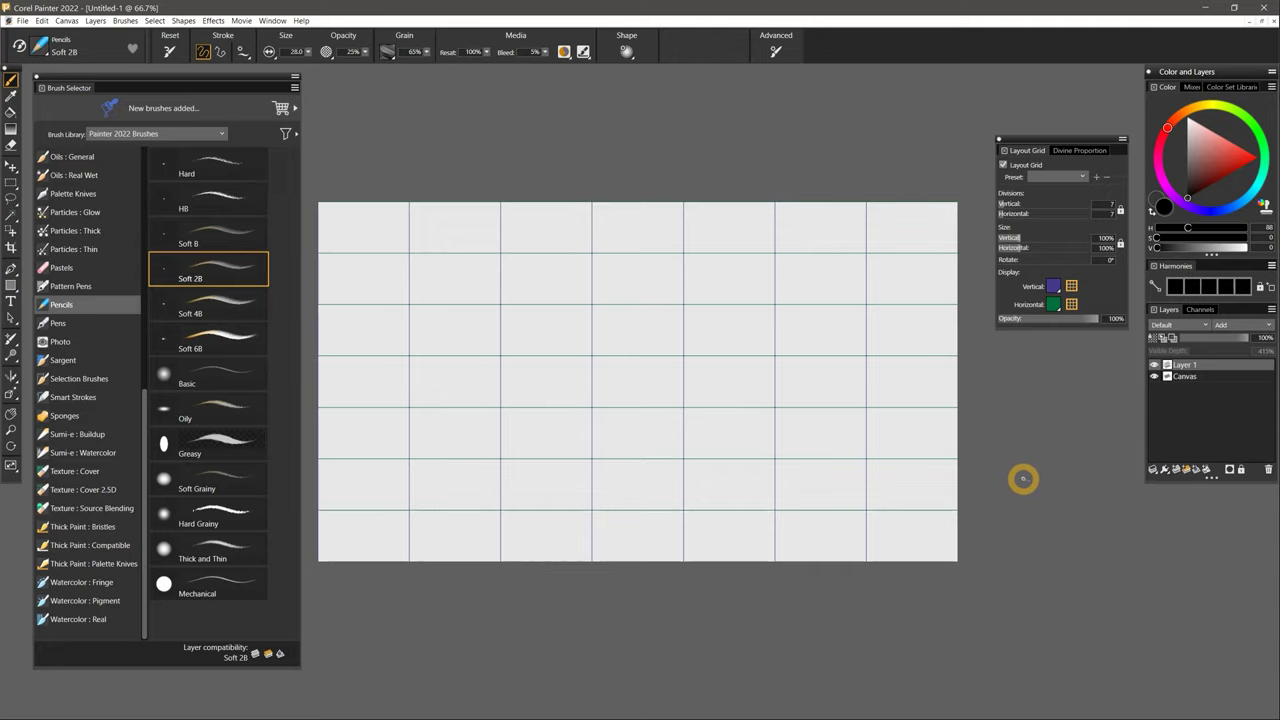
pyautogui.moveTo(1006, 213); pyautogui.dragTo(1010, 207)
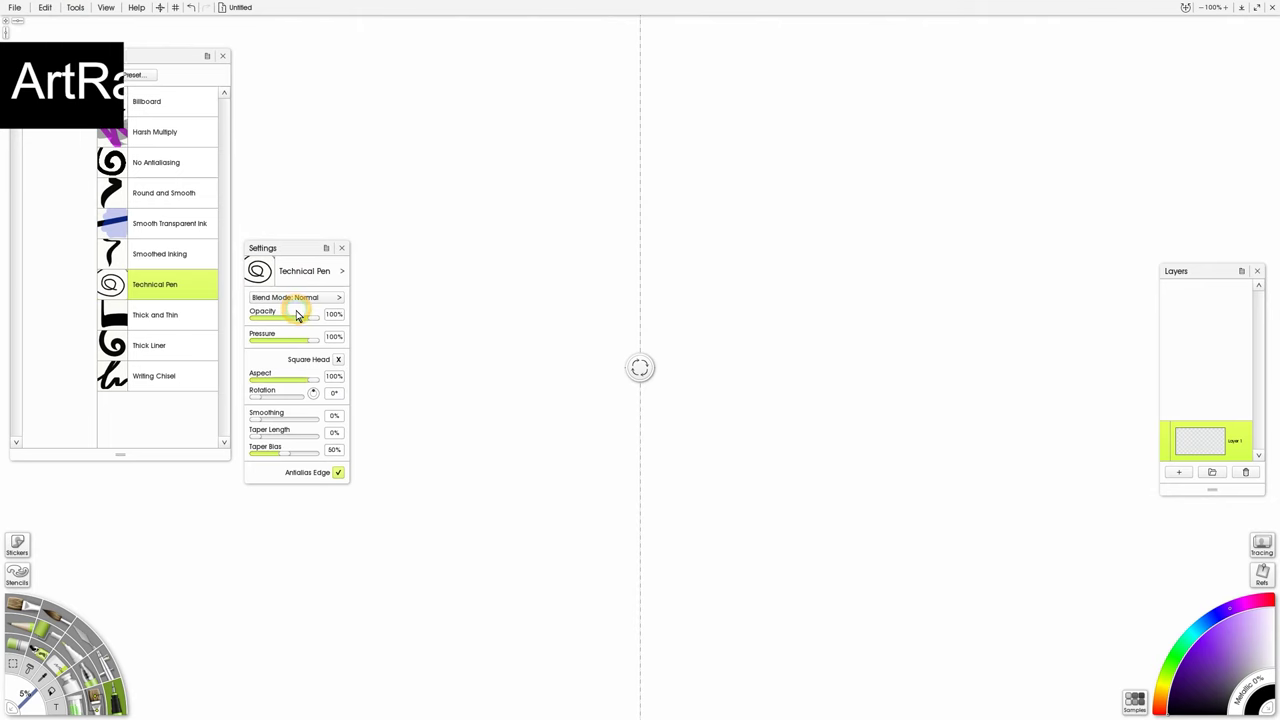
pyautogui.moveTo(626, 204); pyautogui.dragTo(588, 228)
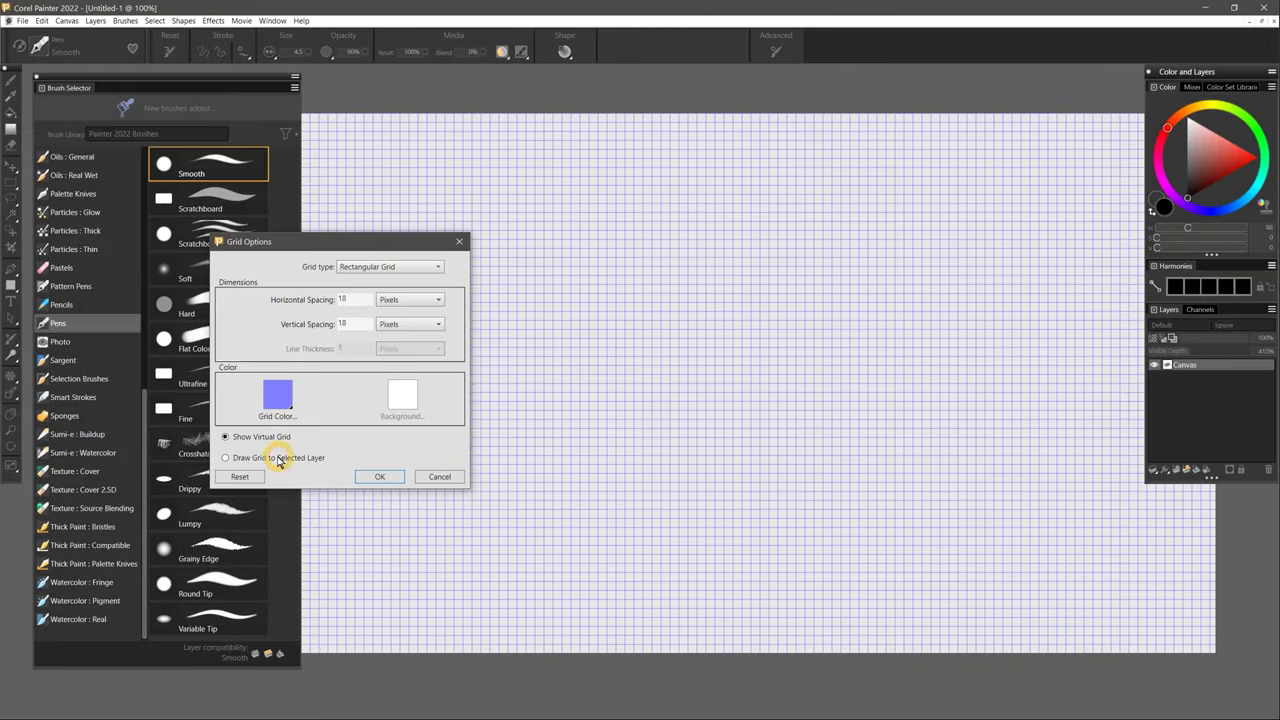
# Step: Draw the grid onto the layer and warp its lines with a Liquify blender brush
pyautogui.click(278, 458)
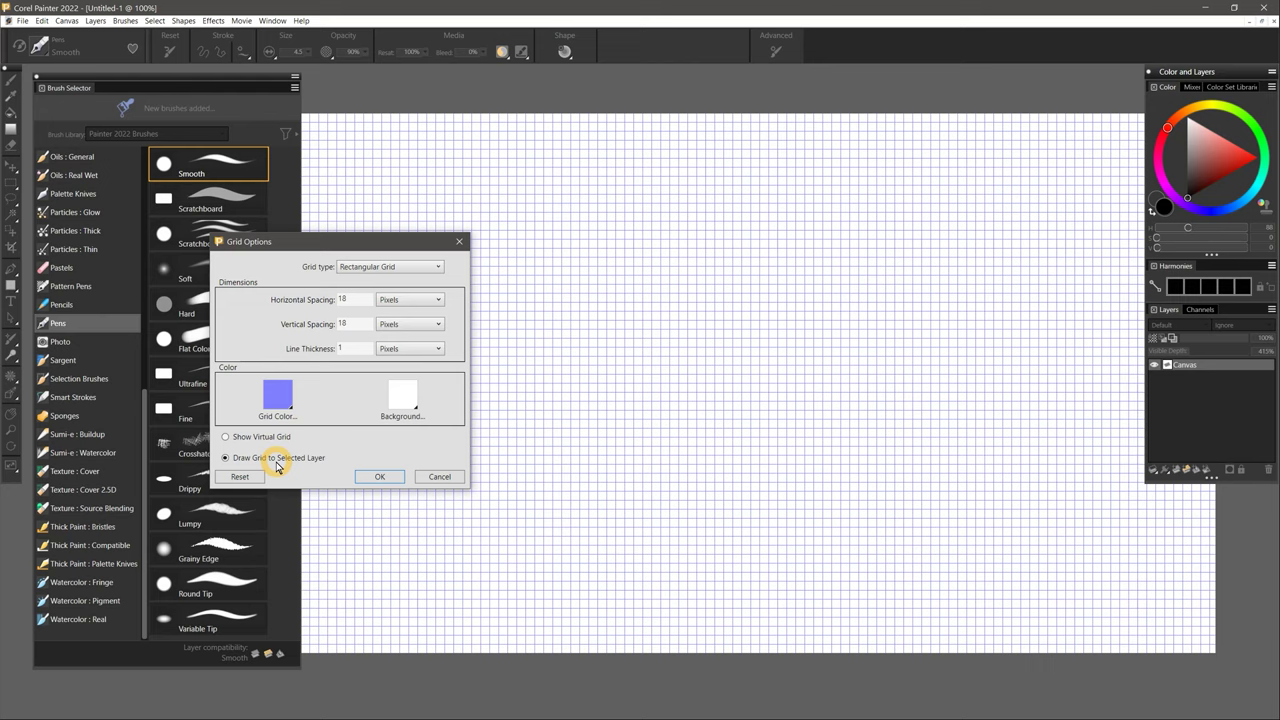
pyautogui.click(382, 477)
pyautogui.scroll(8, 134, 378)
pyautogui.click(80, 193)
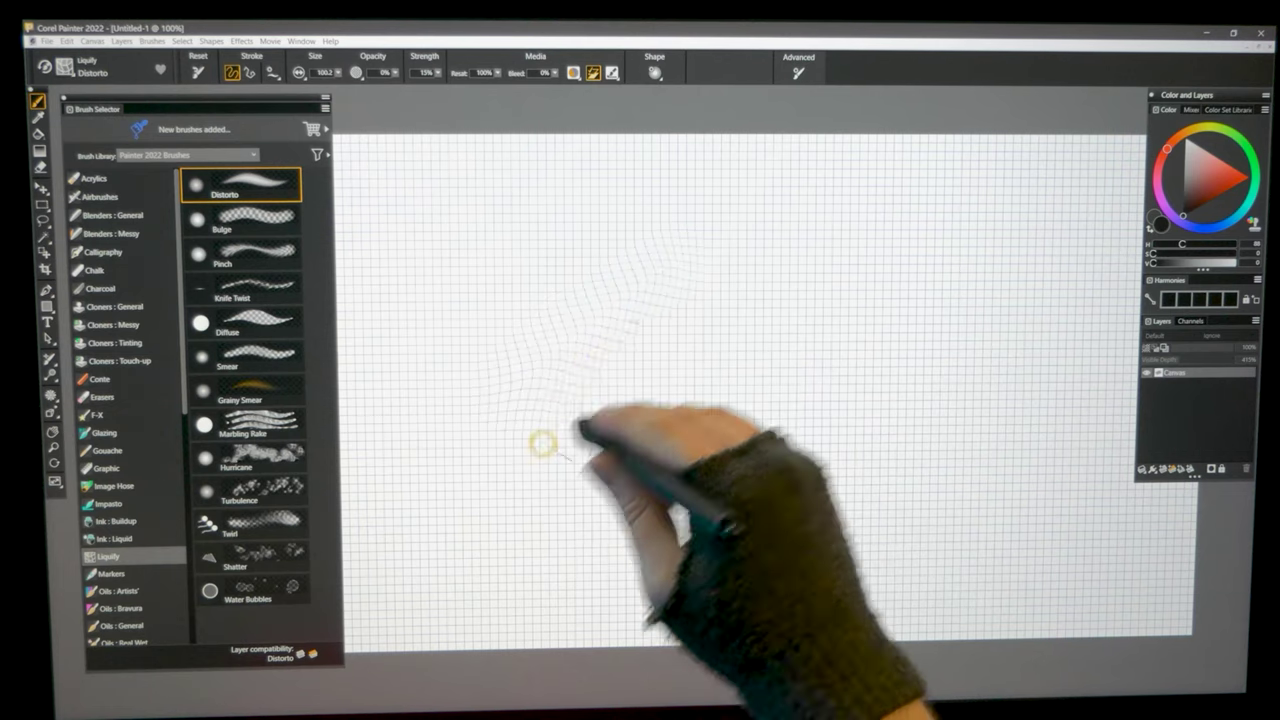
pyautogui.moveTo(543, 443)
pyautogui.mouseDown()
pyautogui.moveTo(626, 452)
pyautogui.moveTo(799, 377)
pyautogui.moveTo(643, 494)
pyautogui.moveTo(707, 303)
pyautogui.moveTo(698, 378)
pyautogui.moveTo(836, 428)
pyautogui.mouseUp()
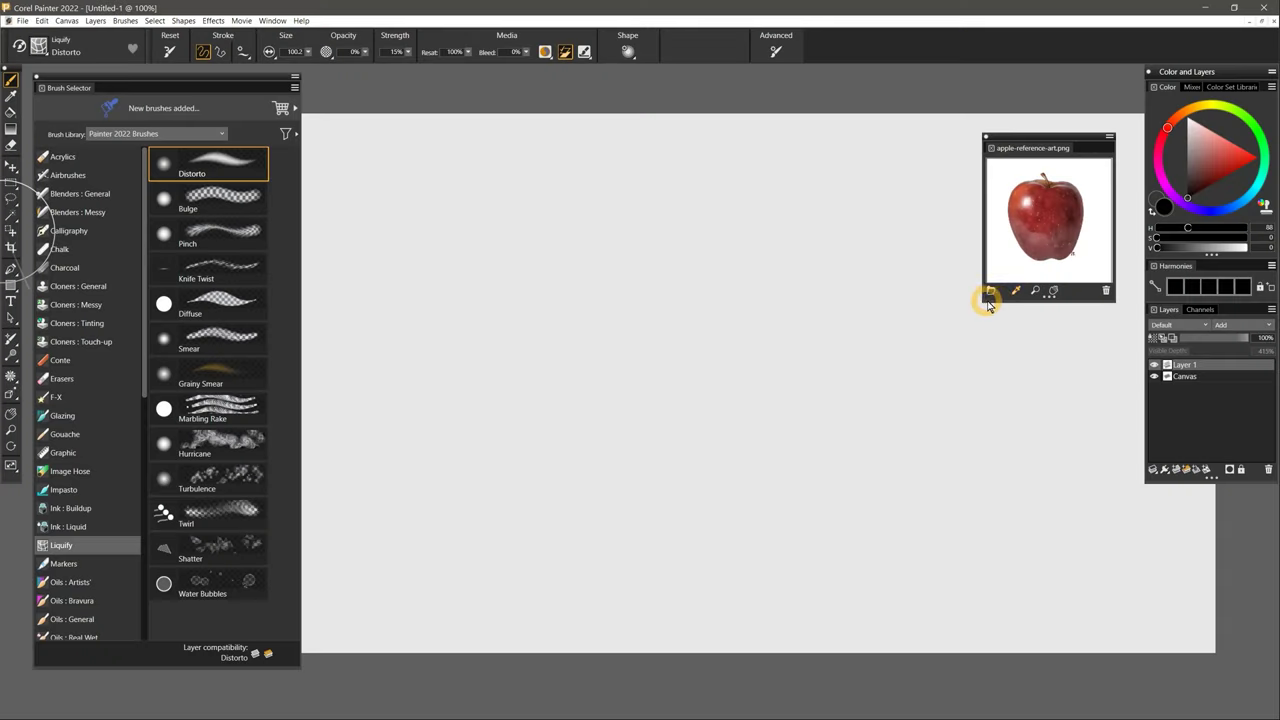
# Step: Make the apple reference panel taller and wider
pyautogui.moveTo(1049, 296); pyautogui.dragTo(1021, 357)
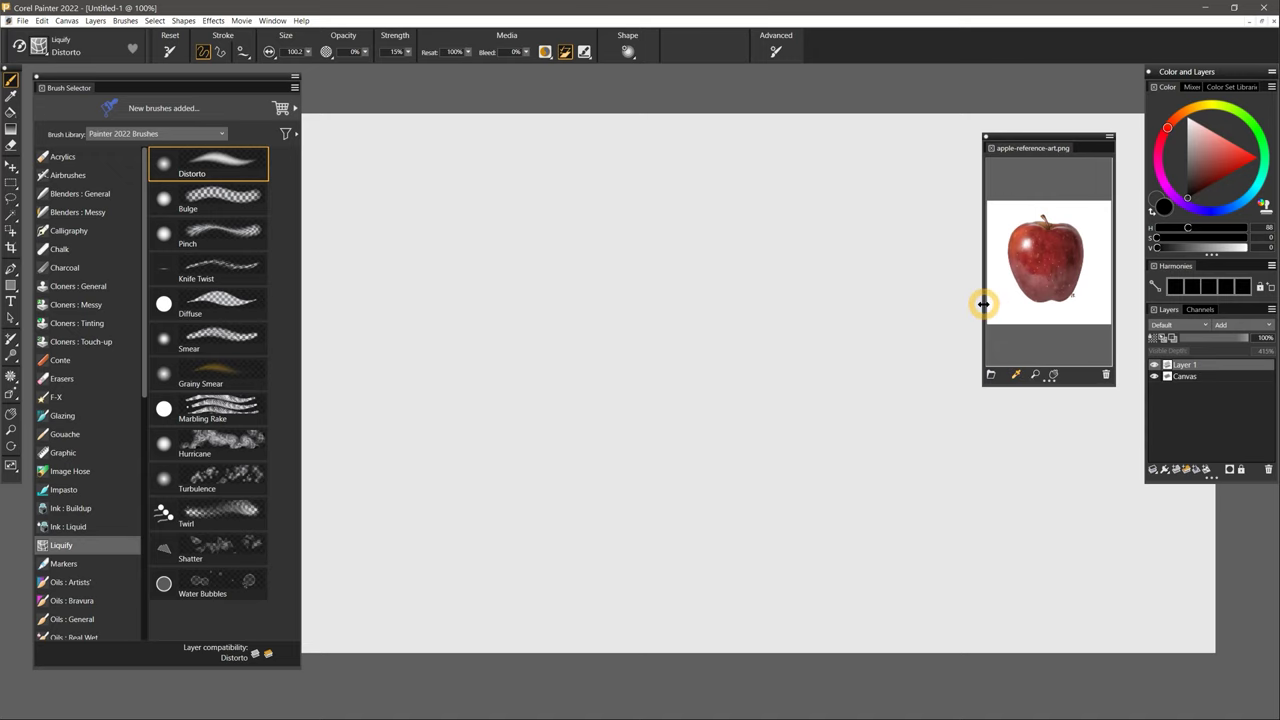
pyautogui.moveTo(983, 303); pyautogui.dragTo(885, 330)
pyautogui.scroll(2, 1001, 300)
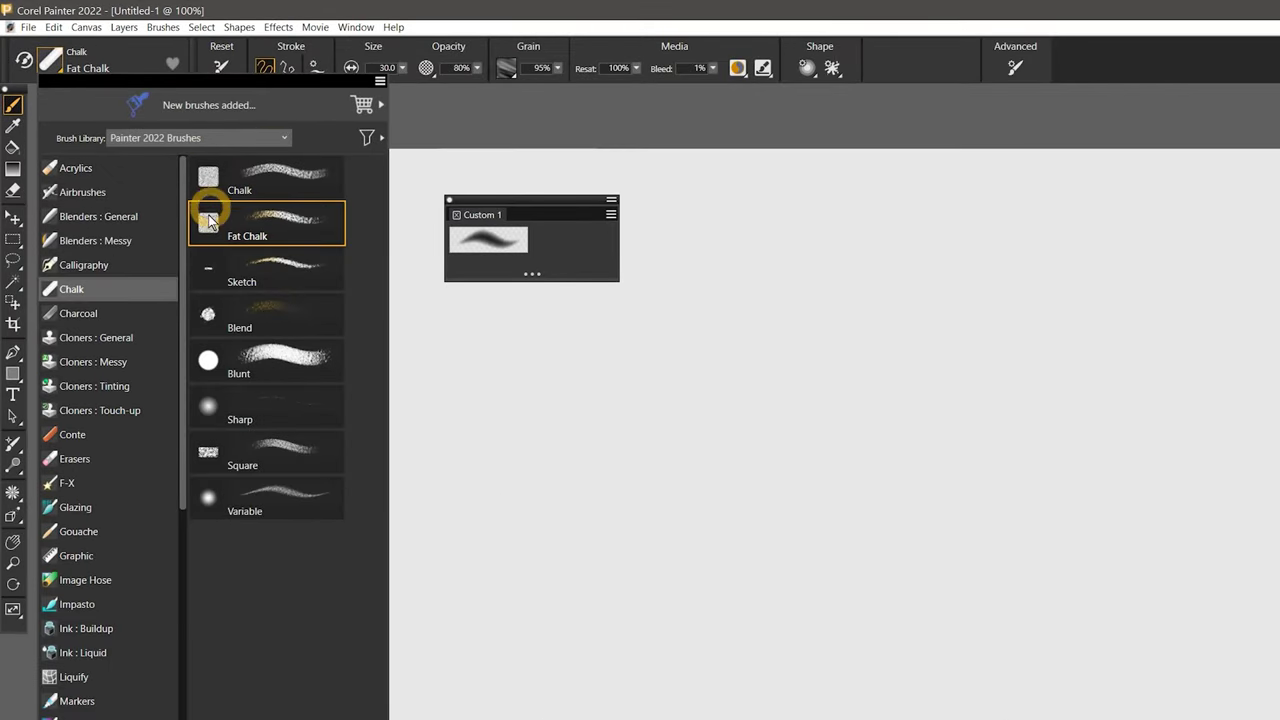
# Step: Add Fat Chalk to the Custom 1 palette and cycle its display through Text, Icon and Wide Icon
pyautogui.moveTo(209, 216); pyautogui.dragTo(543, 234)
pyautogui.rightClick(566, 244)
pyautogui.click(509, 331)
pyautogui.rightClick(502, 246)
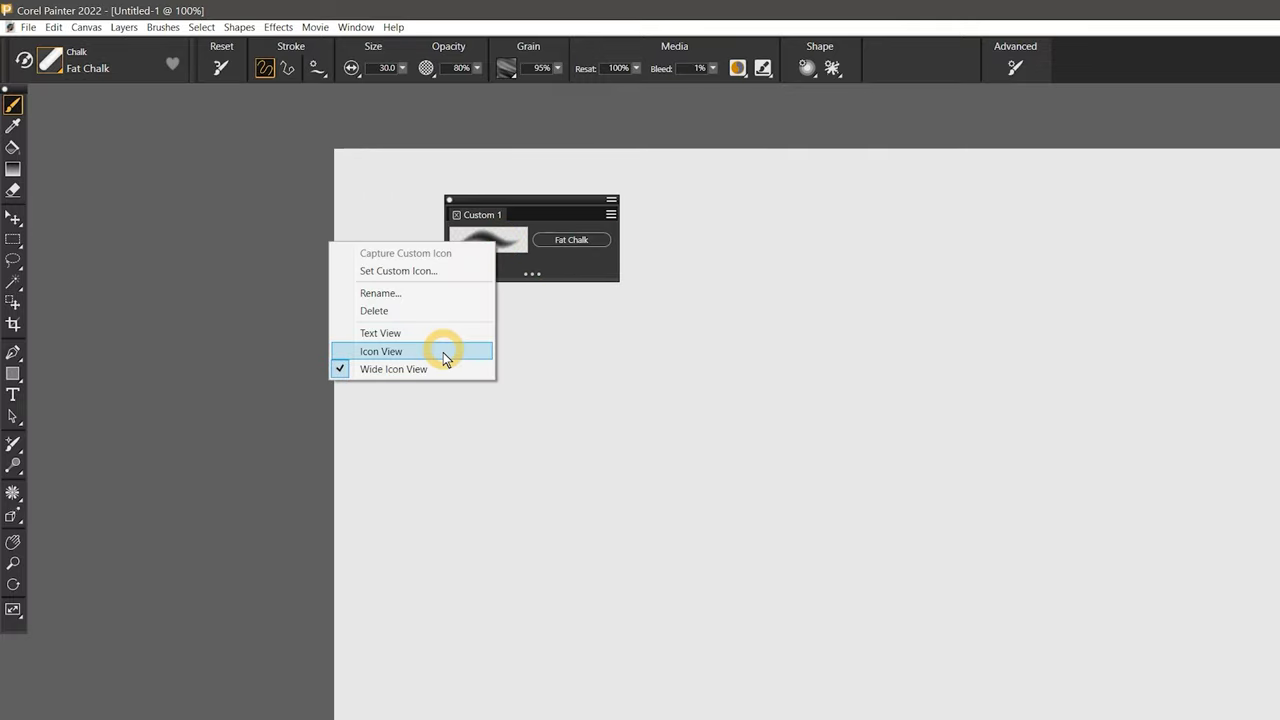
pyautogui.click(445, 351)
pyautogui.rightClick(464, 238)
pyautogui.click(410, 369)
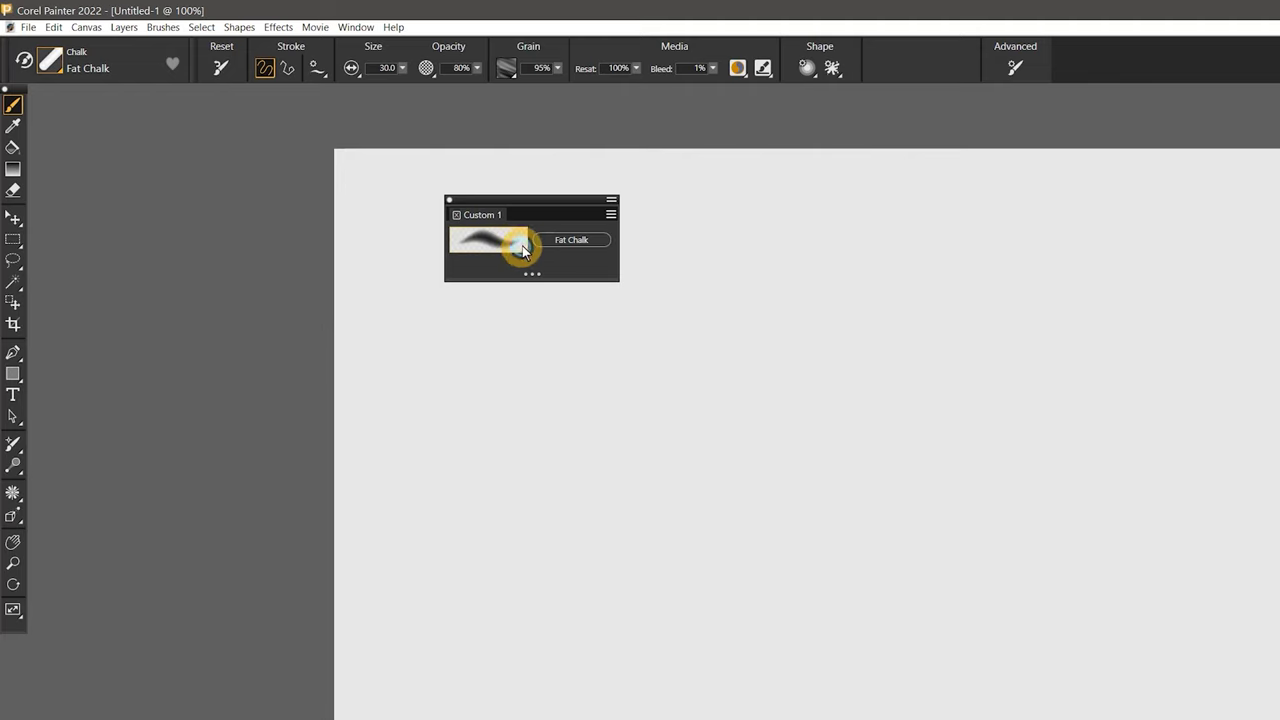
pyautogui.rightClick(556, 241)
pyautogui.click(491, 366)
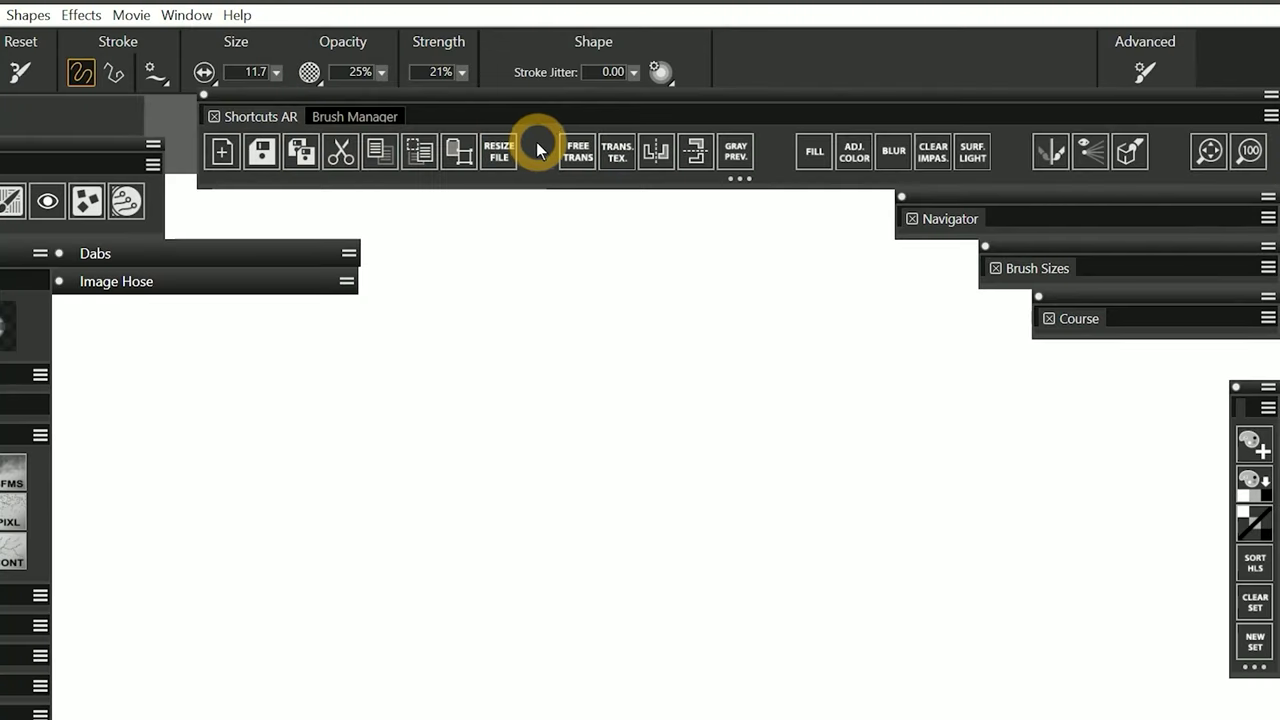
# Step: Show the brush-management buttons and add the Patterns and Image Hose palette drawers
pyautogui.click(356, 117)
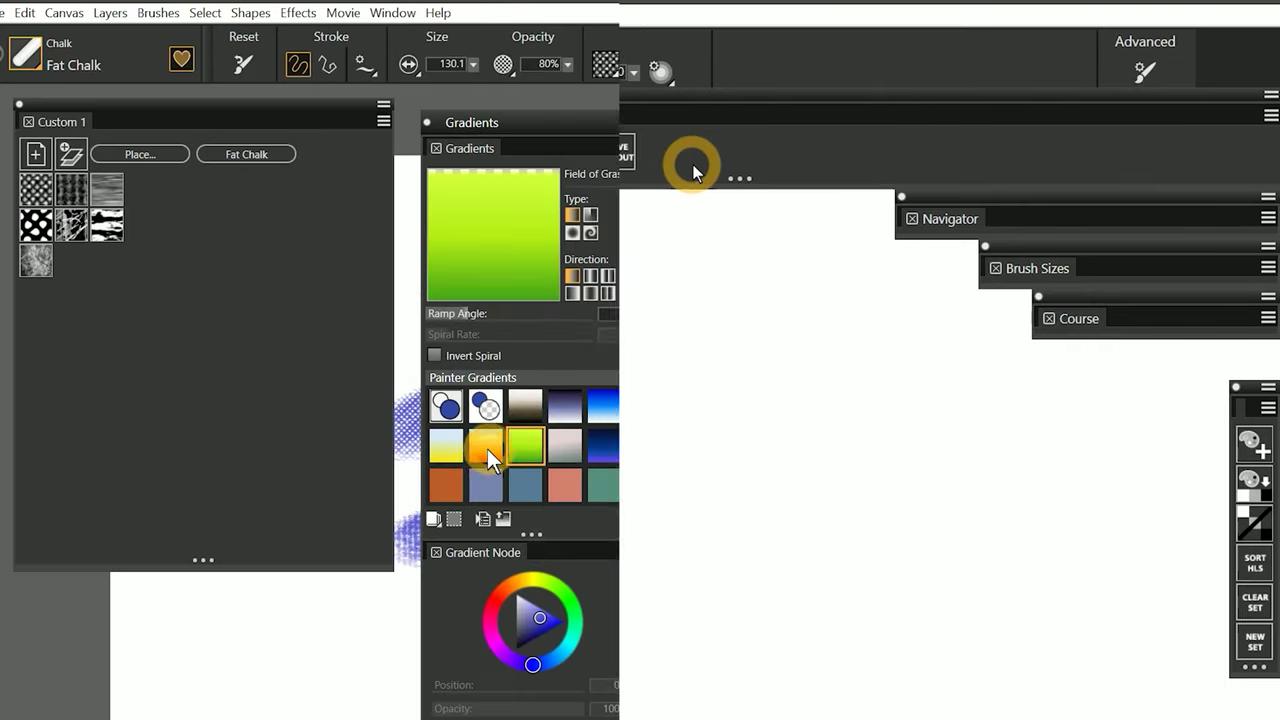
pyautogui.click(386, 12)
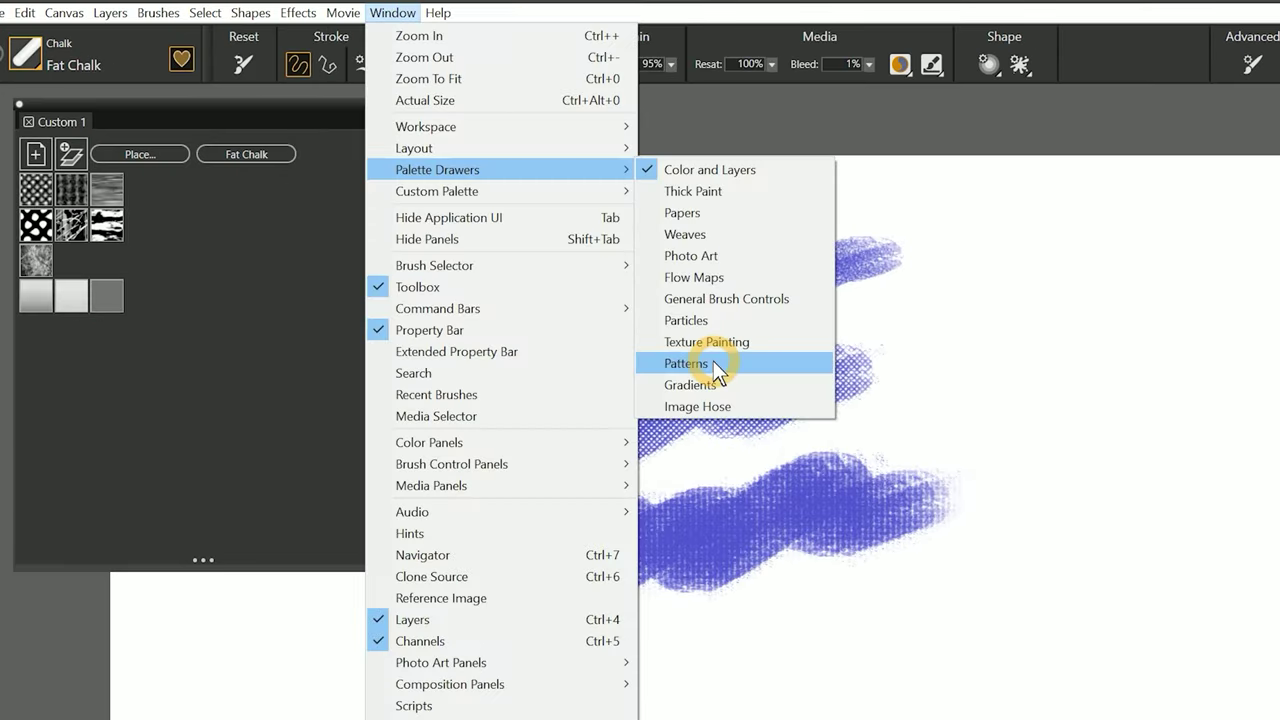
pyautogui.click(680, 363)
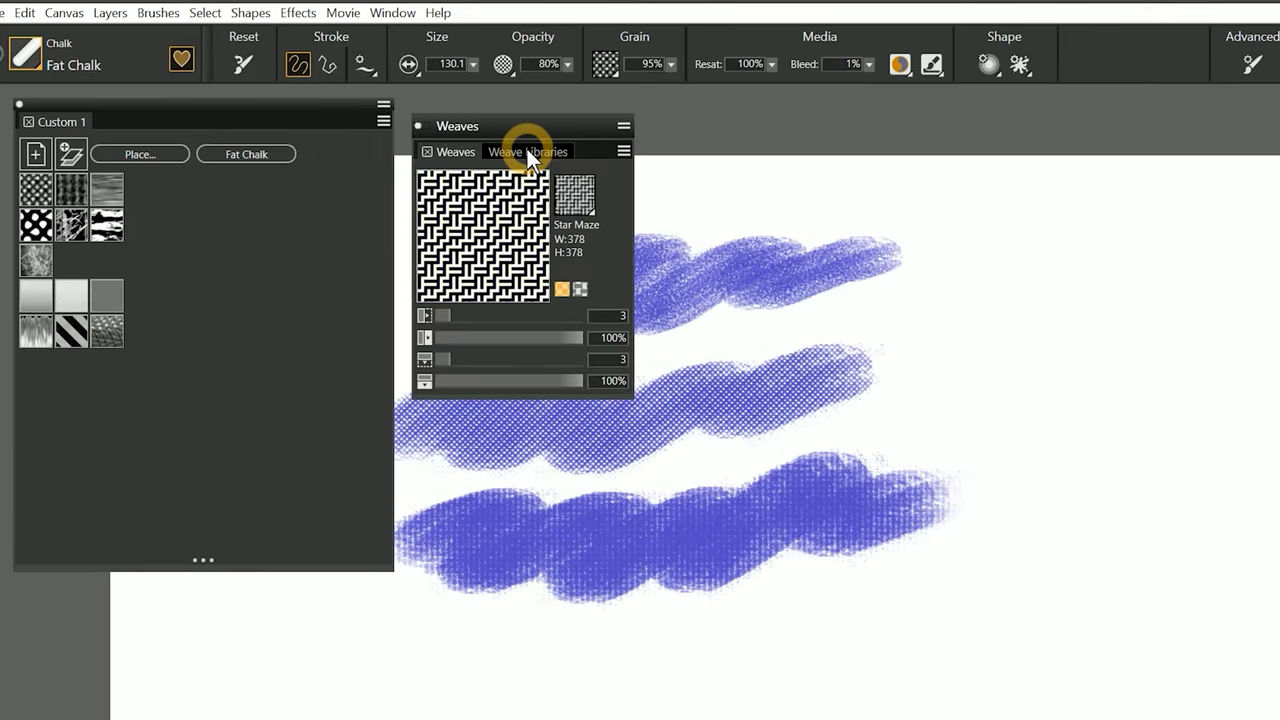
pyautogui.click(392, 12)
pyautogui.click(728, 409)
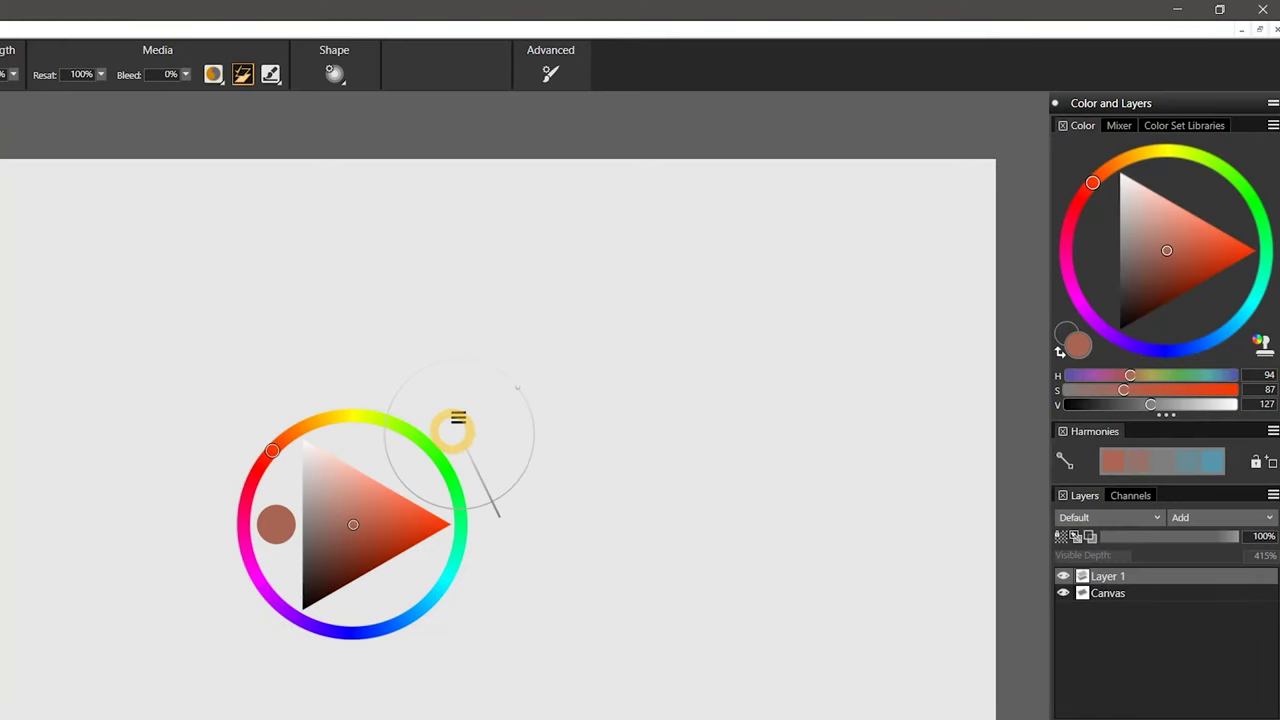
# Step: Move the floating colour wheel to the upper right and switch to the compact Color panel
pyautogui.moveTo(455, 432)
pyautogui.mouseDown()
pyautogui.moveTo(422, 455)
pyautogui.moveTo(668, 410)
pyautogui.moveTo(902, 243)
pyautogui.moveTo(888, 243)
pyautogui.moveTo(871, 300)
pyautogui.mouseUp()
pyautogui.click(1273, 125)
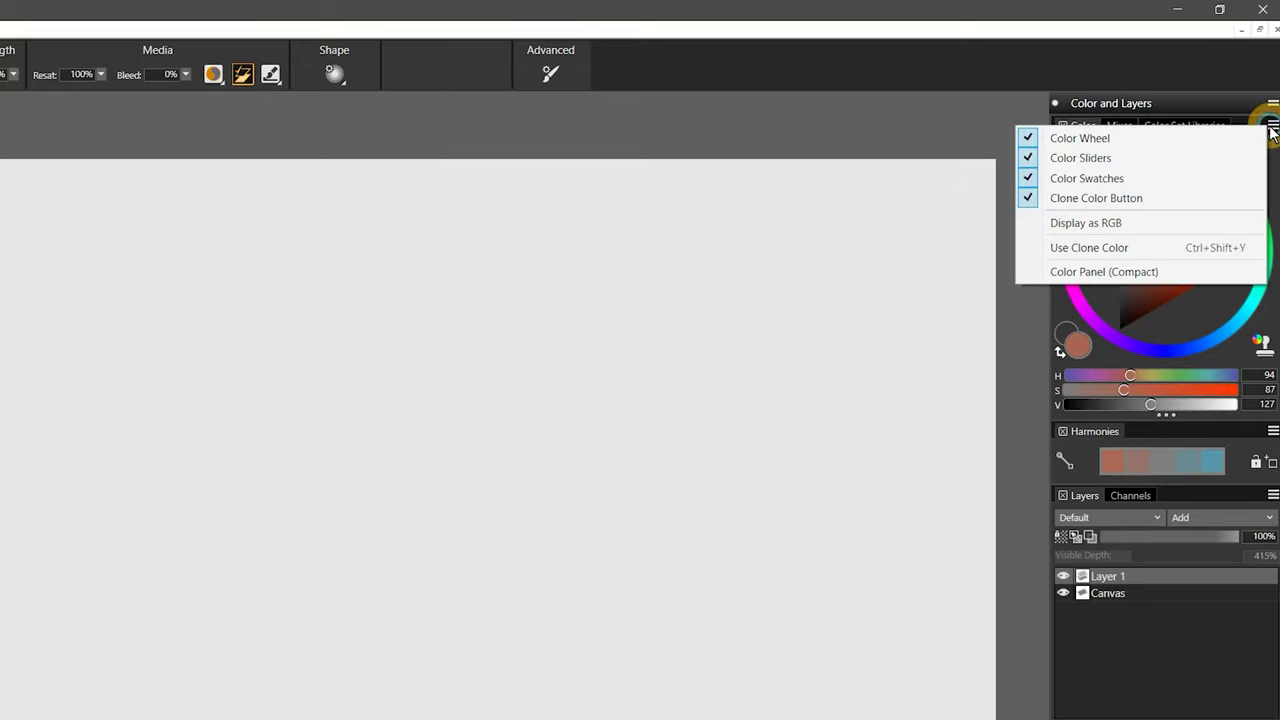
pyautogui.click(1130, 271)
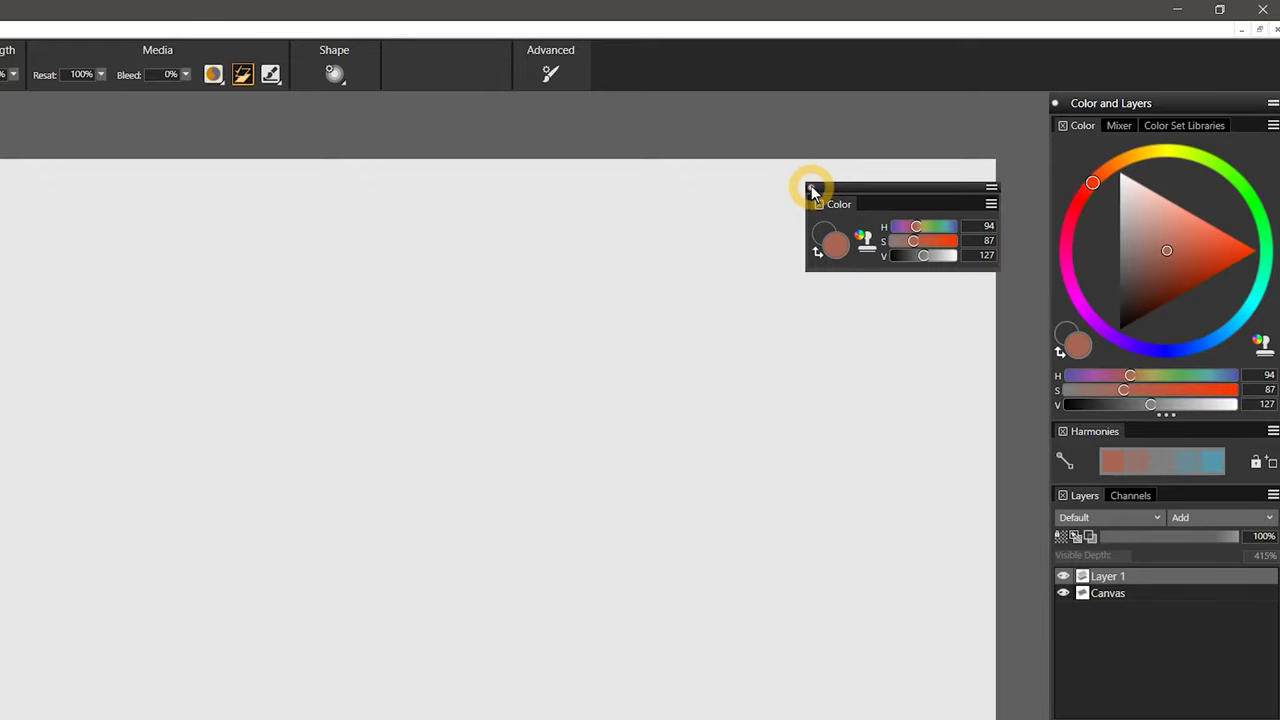
pyautogui.moveTo(1075, 370); pyautogui.dragTo(1112, 392)
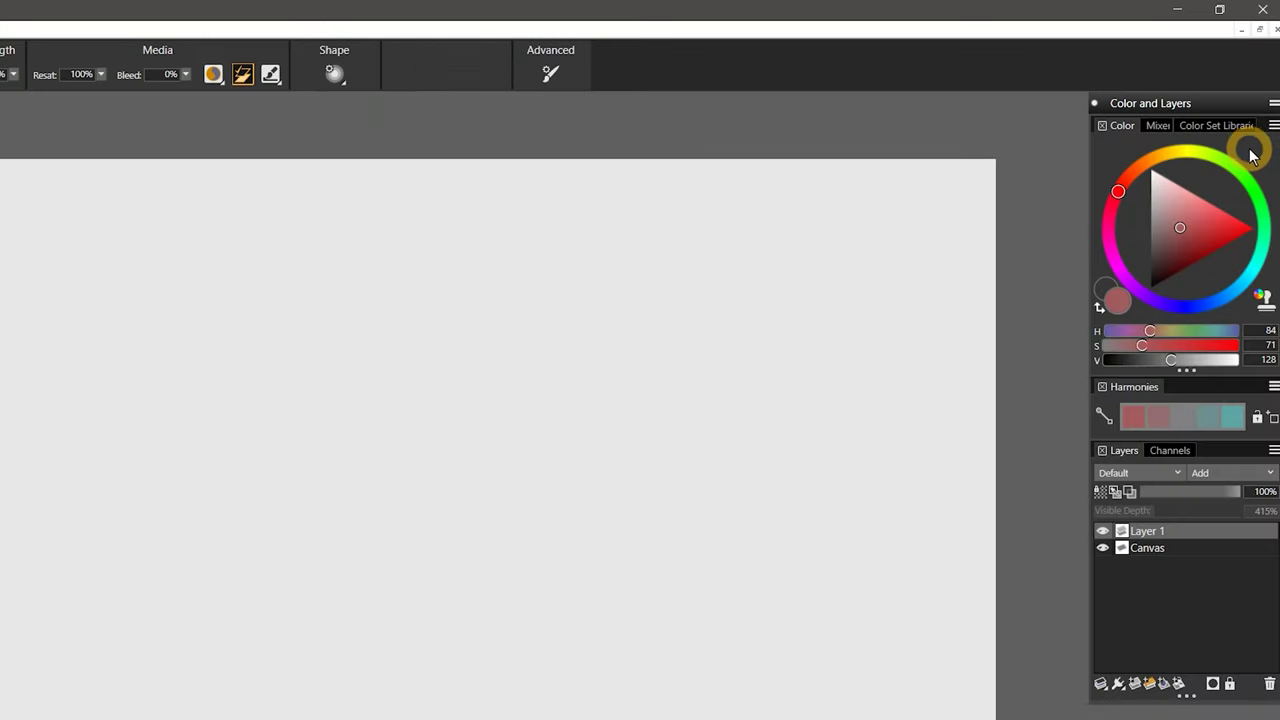
# Step: Show the colour values as RGB, then switch them back to HSV
pyautogui.click(1274, 128)
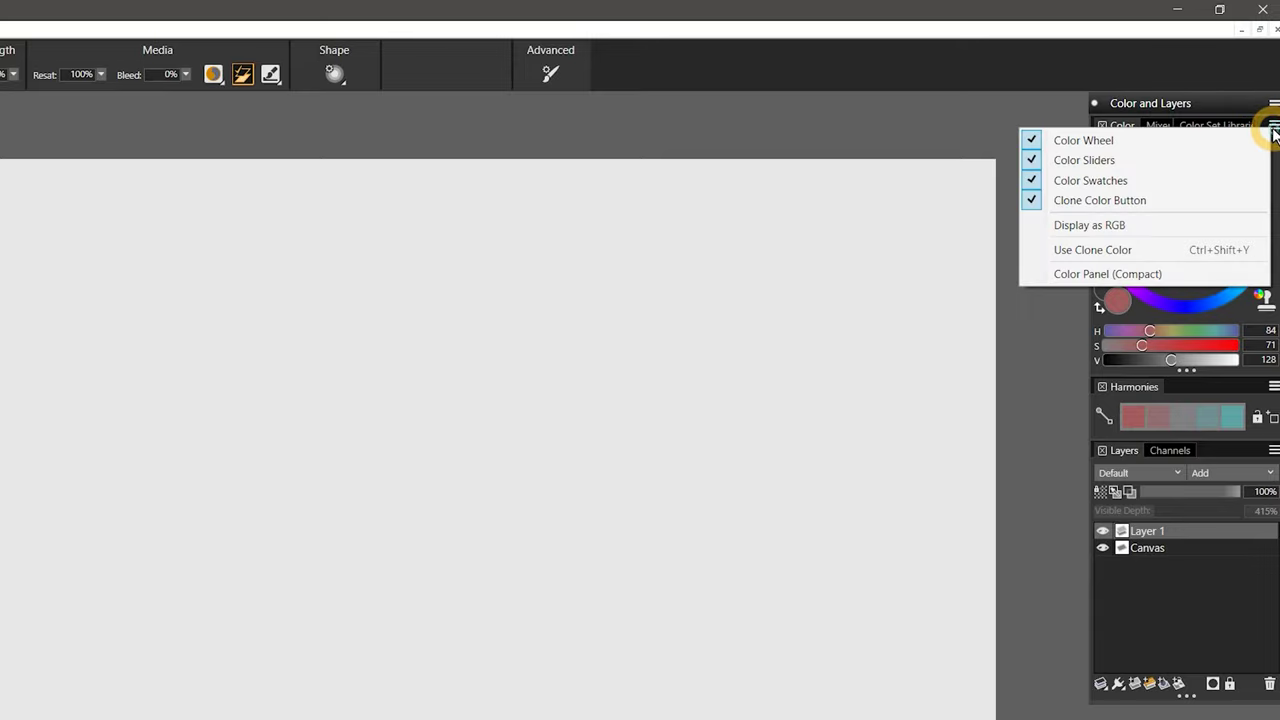
pyautogui.click(1199, 225)
pyautogui.click(1262, 139)
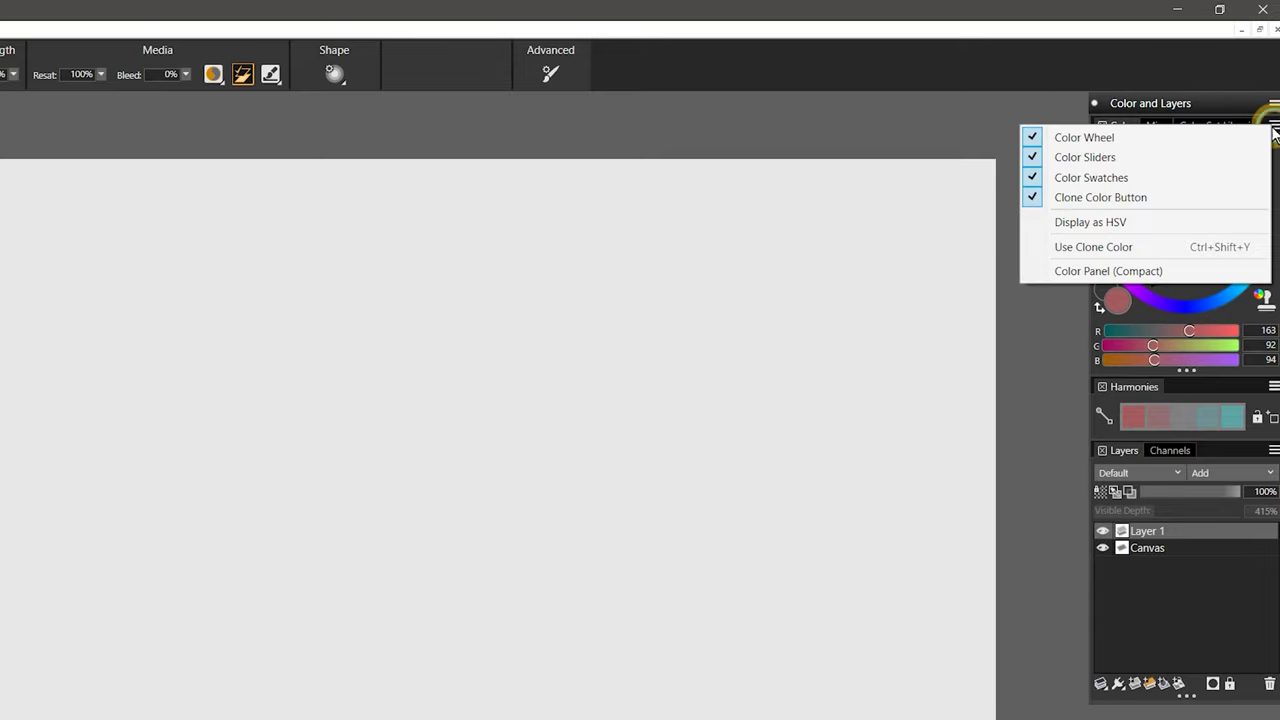
pyautogui.click(1201, 221)
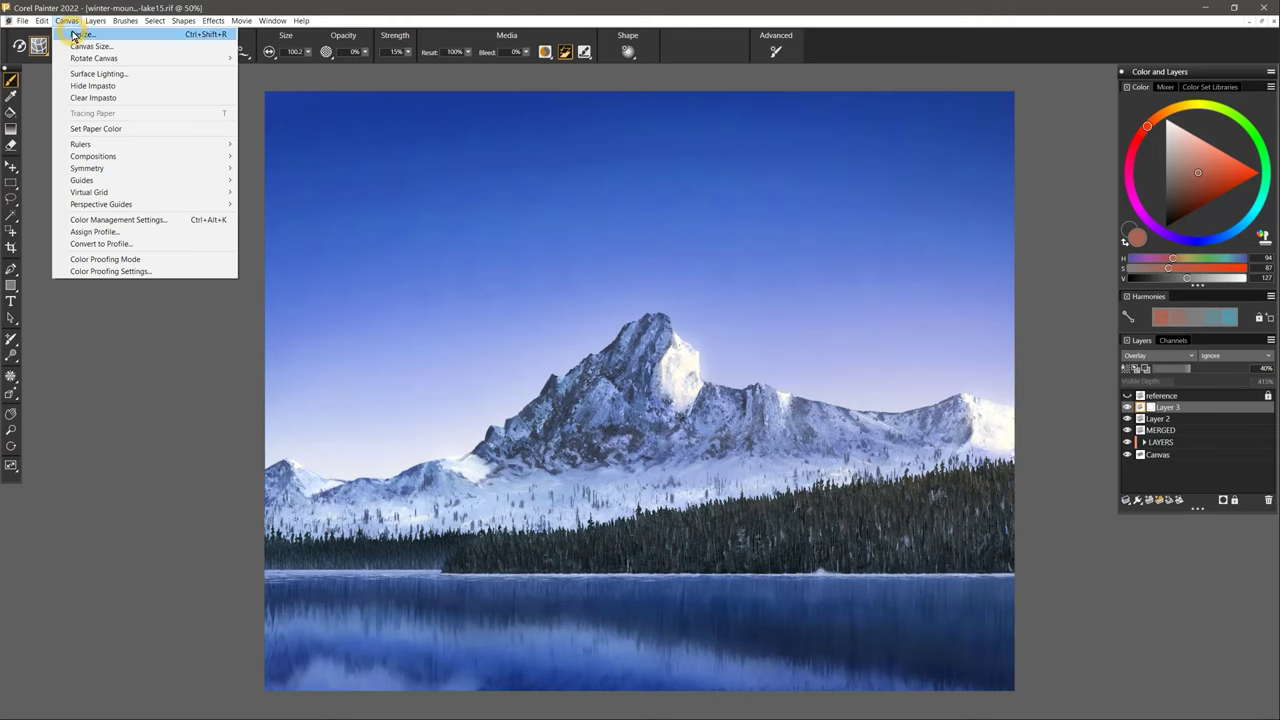
# Step: Turn on colour proofing for the painting and open its settings
pyautogui.click(111, 261)
pyautogui.click(67, 20)
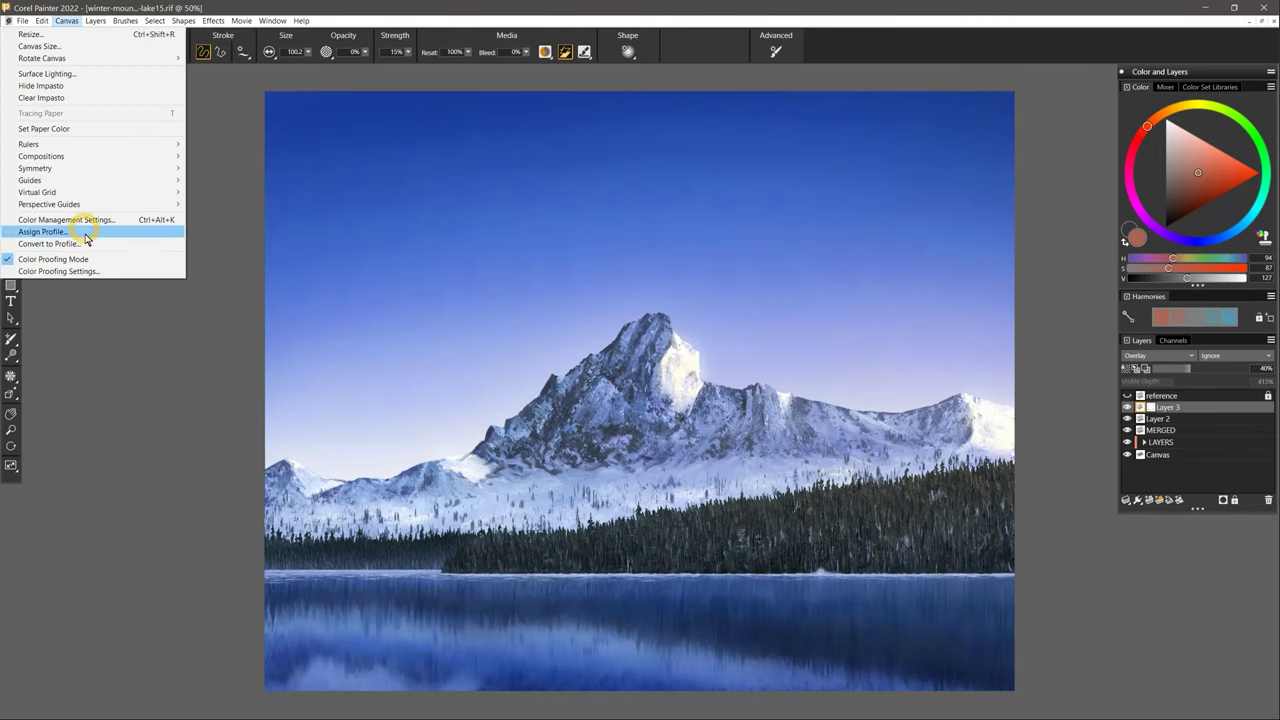
pyautogui.click(111, 274)
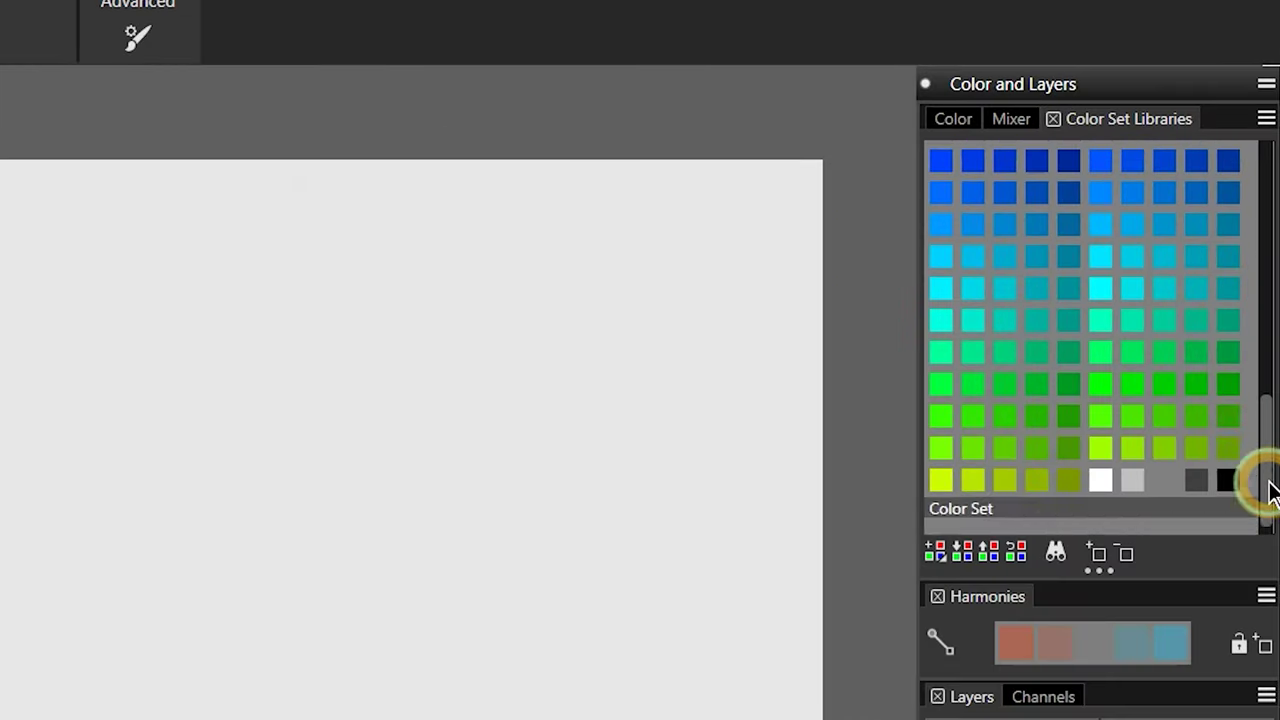
# Step: Bring up the Color Set Libraries options for making a colour set from the mixer
pyautogui.moveTo(1269, 243); pyautogui.dragTo(1274, 131)
pyautogui.moveTo(1275, 228); pyautogui.dragTo(1230, 590)
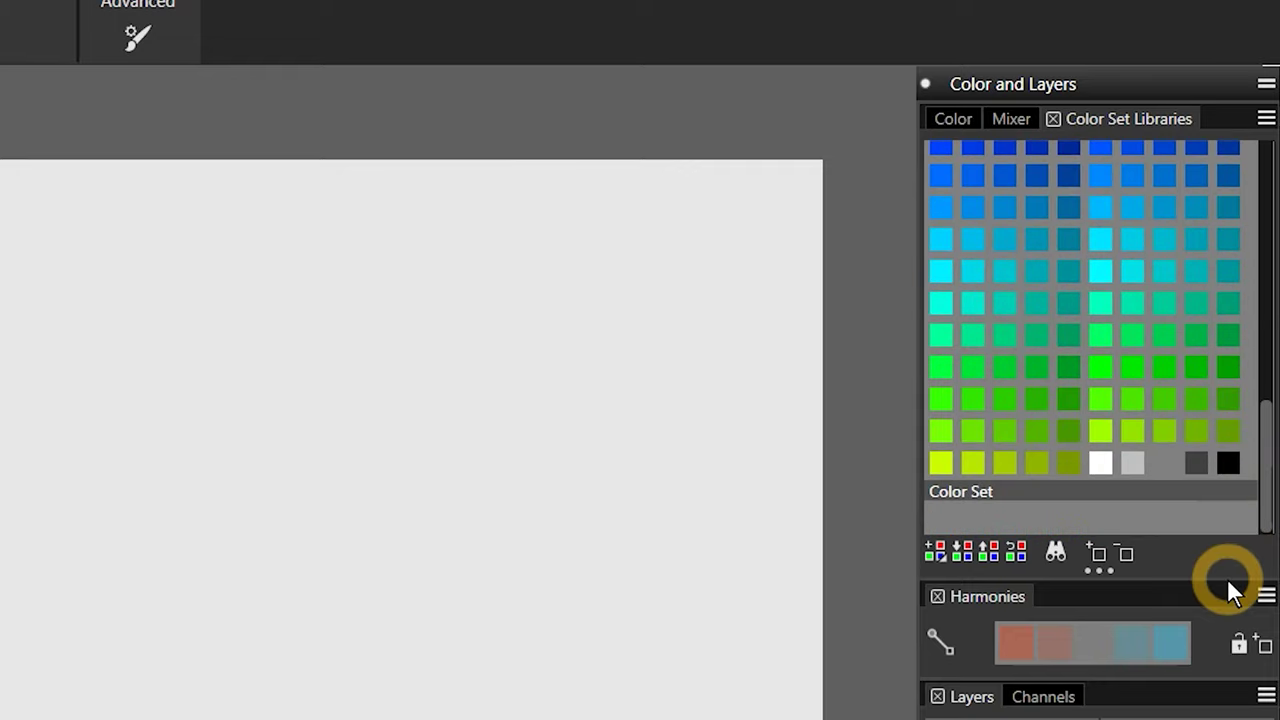
pyautogui.click(1266, 118)
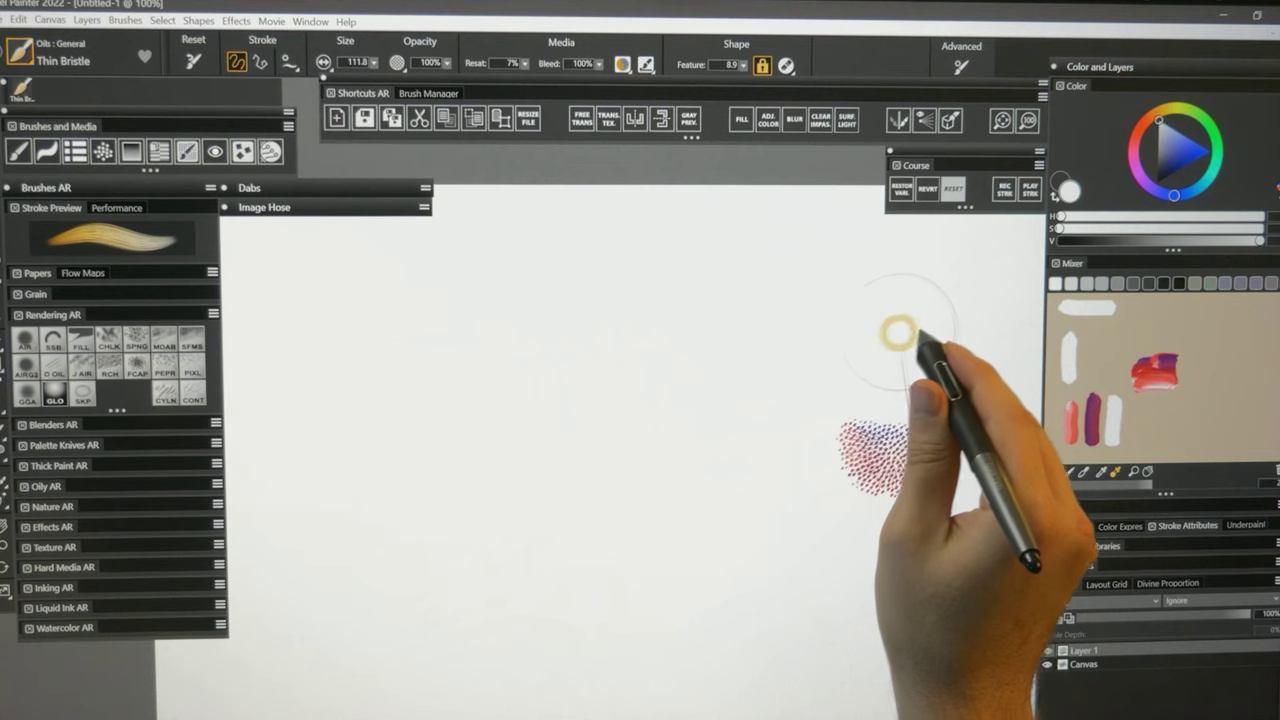
# Step: Paint a long pink-purple bristle stroke curling at its end and extend the green-blue thick-paint stroke
pyautogui.moveTo(962, 320)
pyautogui.mouseDown()
pyautogui.moveTo(514, 382)
pyautogui.moveTo(372, 485)
pyautogui.moveTo(451, 529)
pyautogui.mouseUp()
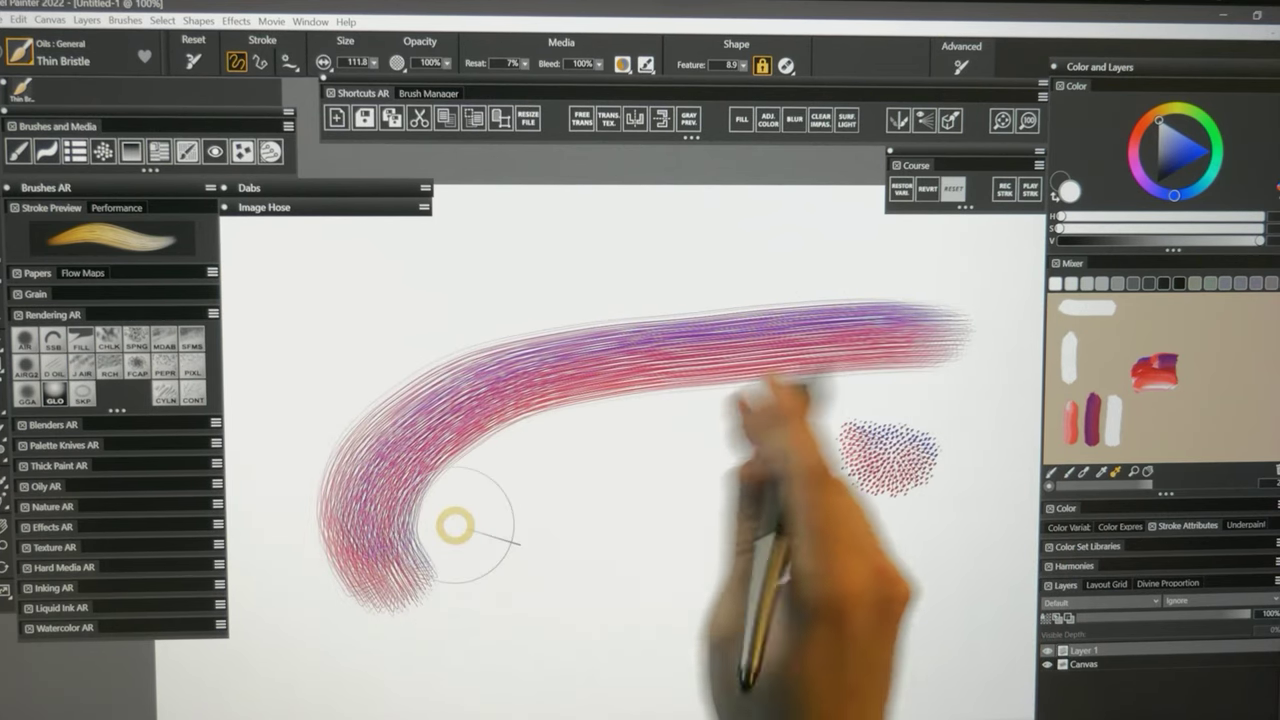
pyautogui.moveTo(360, 600); pyautogui.dragTo(423, 523)
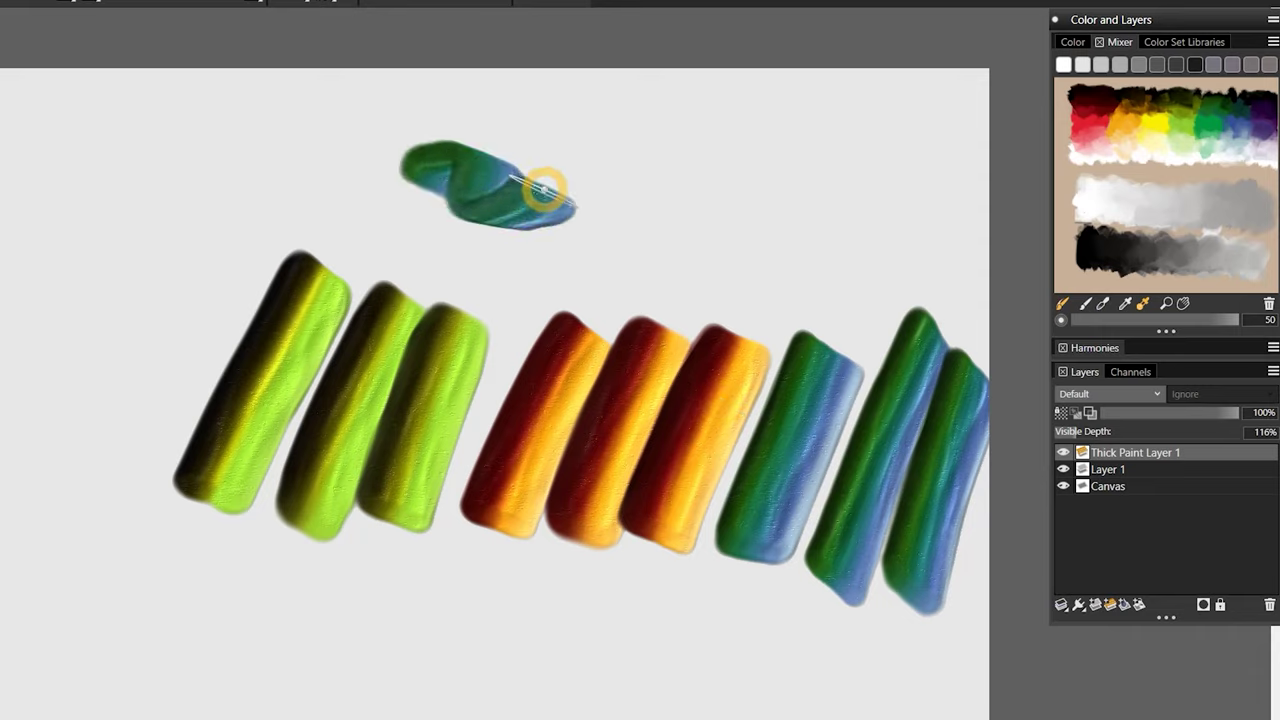
pyautogui.moveTo(595, 168)
pyautogui.mouseDown()
pyautogui.moveTo(605, 213)
pyautogui.moveTo(732, 118)
pyautogui.moveTo(733, 213)
pyautogui.moveTo(780, 232)
pyautogui.moveTo(868, 182)
pyautogui.moveTo(845, 155)
pyautogui.moveTo(912, 190)
pyautogui.moveTo(830, 246)
pyautogui.moveTo(921, 198)
pyautogui.moveTo(840, 287)
pyautogui.moveTo(863, 132)
pyautogui.moveTo(906, 263)
pyautogui.moveTo(796, 264)
pyautogui.moveTo(845, 340)
pyautogui.mouseUp()
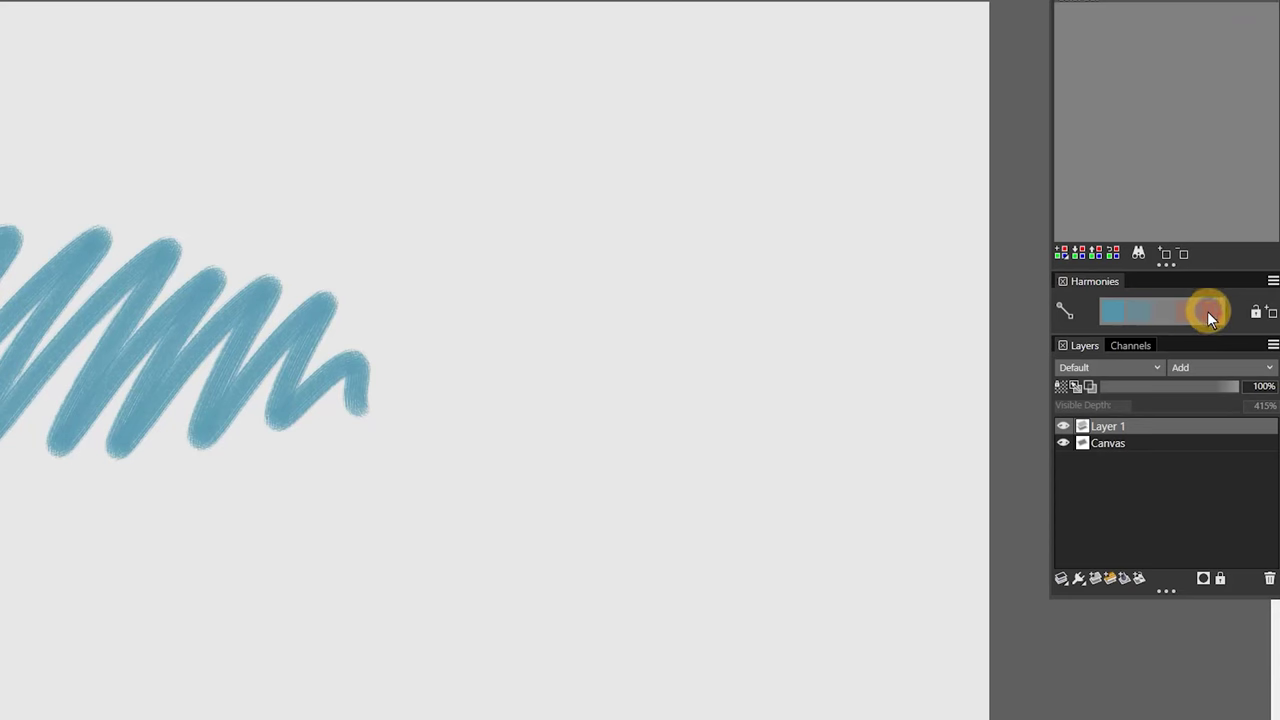
# Step: Add Split Complementary, Analogous, Tetradic, Monochromatic Light and Monochromatic Dark harmony swatch rows
pyautogui.click(1209, 309)
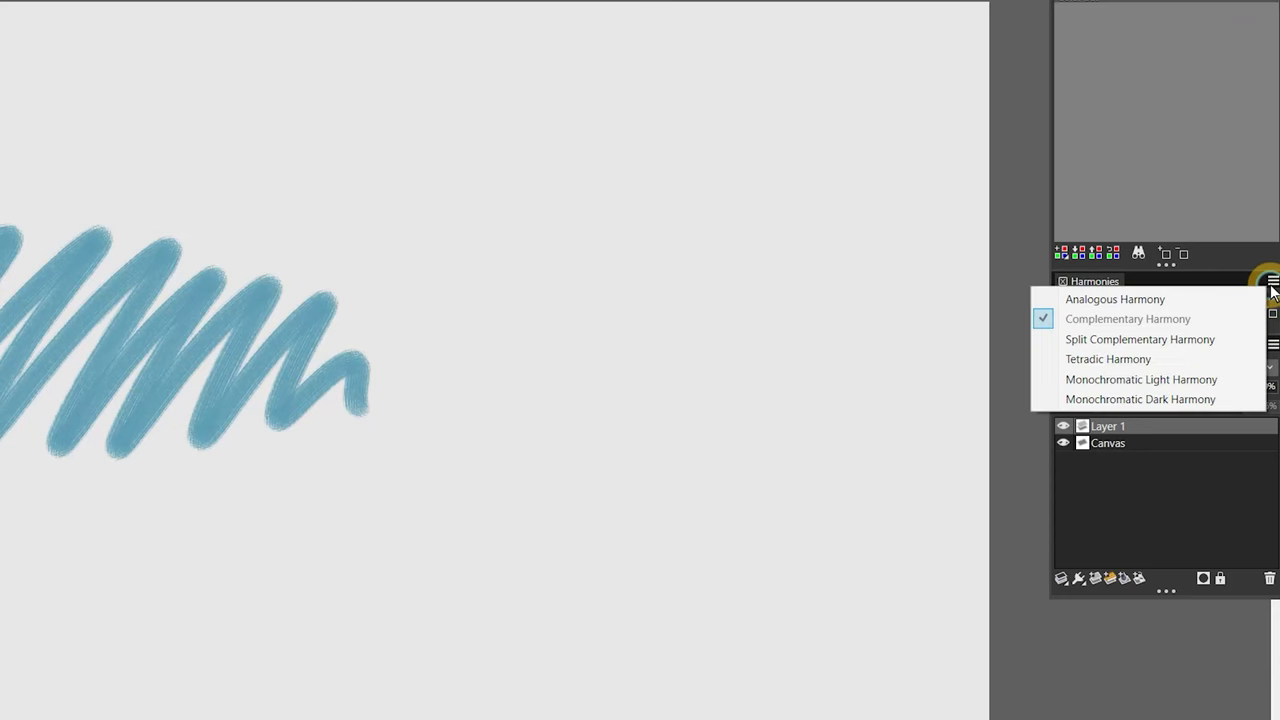
pyautogui.click(1210, 340)
pyautogui.click(1273, 281)
pyautogui.click(1250, 298)
pyautogui.click(1273, 281)
pyautogui.click(1205, 357)
pyautogui.click(1273, 281)
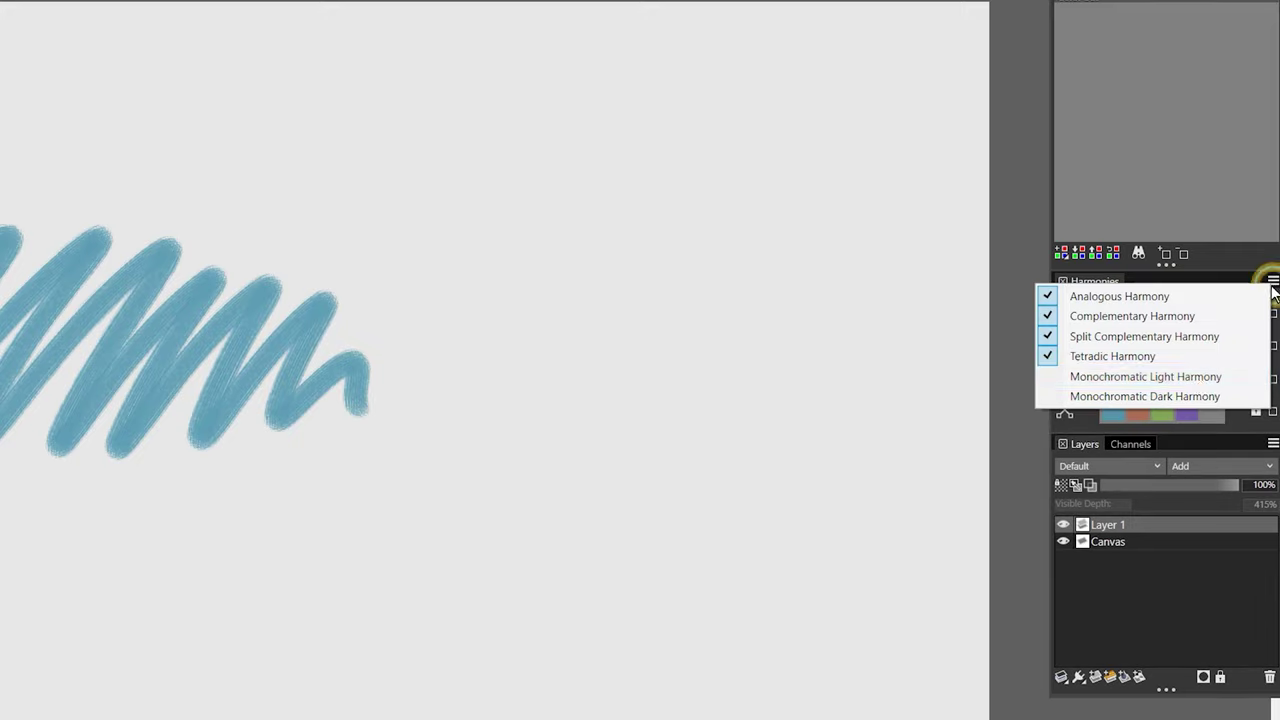
pyautogui.click(1200, 376)
pyautogui.click(1273, 281)
pyautogui.click(1217, 396)
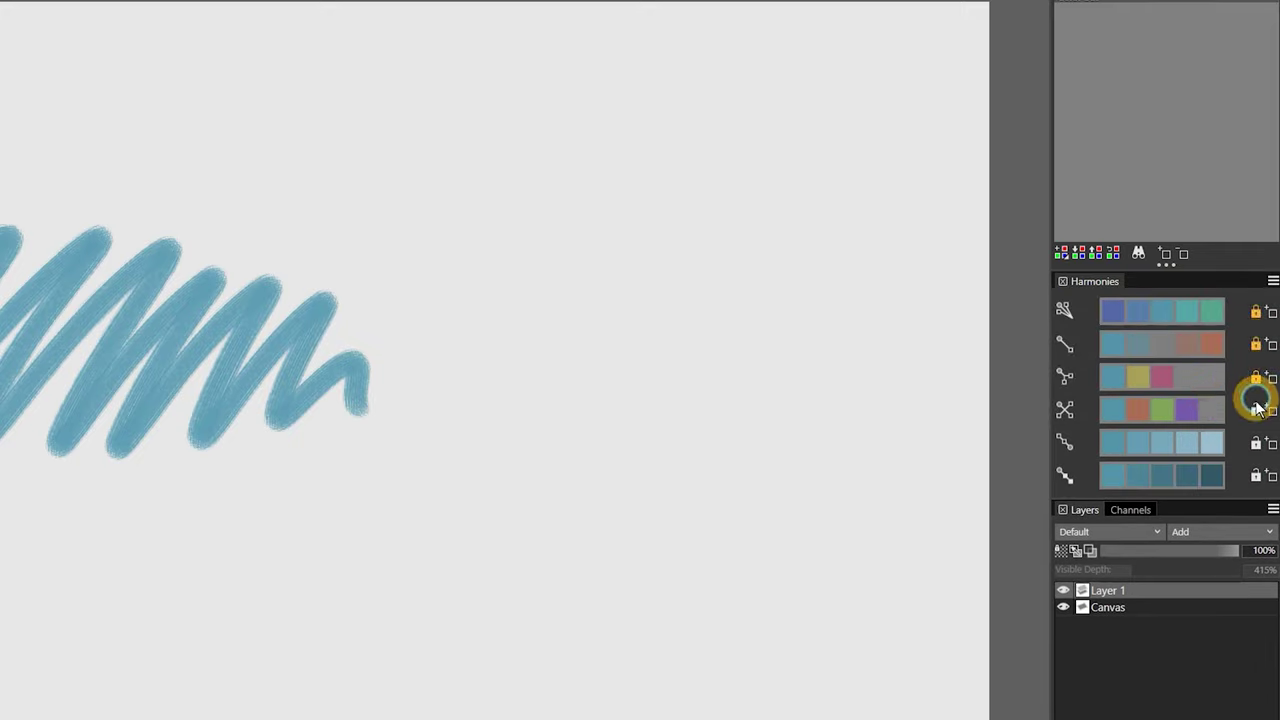
# Step: Paint zigzags in harmony colours: dark blue, dark teal, orange, yellow and pink
pyautogui.click(1150, 478)
pyautogui.moveTo(420, 310)
pyautogui.mouseDown()
pyautogui.moveTo(497, 343)
pyautogui.moveTo(565, 320)
pyautogui.mouseUp()
pyautogui.click(1183, 470)
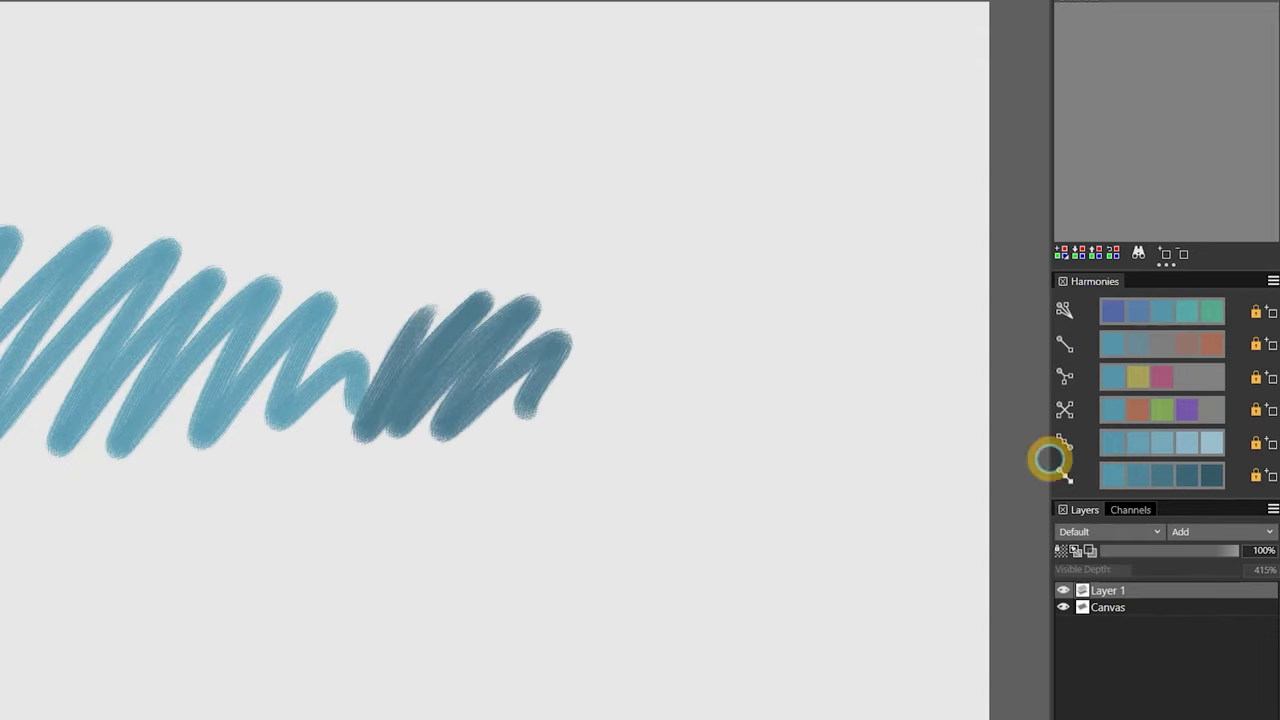
pyautogui.moveTo(530, 425)
pyautogui.mouseDown()
pyautogui.moveTo(740, 329)
pyautogui.moveTo(745, 388)
pyautogui.mouseUp()
pyautogui.moveTo(250, 175)
pyautogui.mouseDown()
pyautogui.moveTo(314, 234)
pyautogui.moveTo(390, 272)
pyautogui.mouseUp()
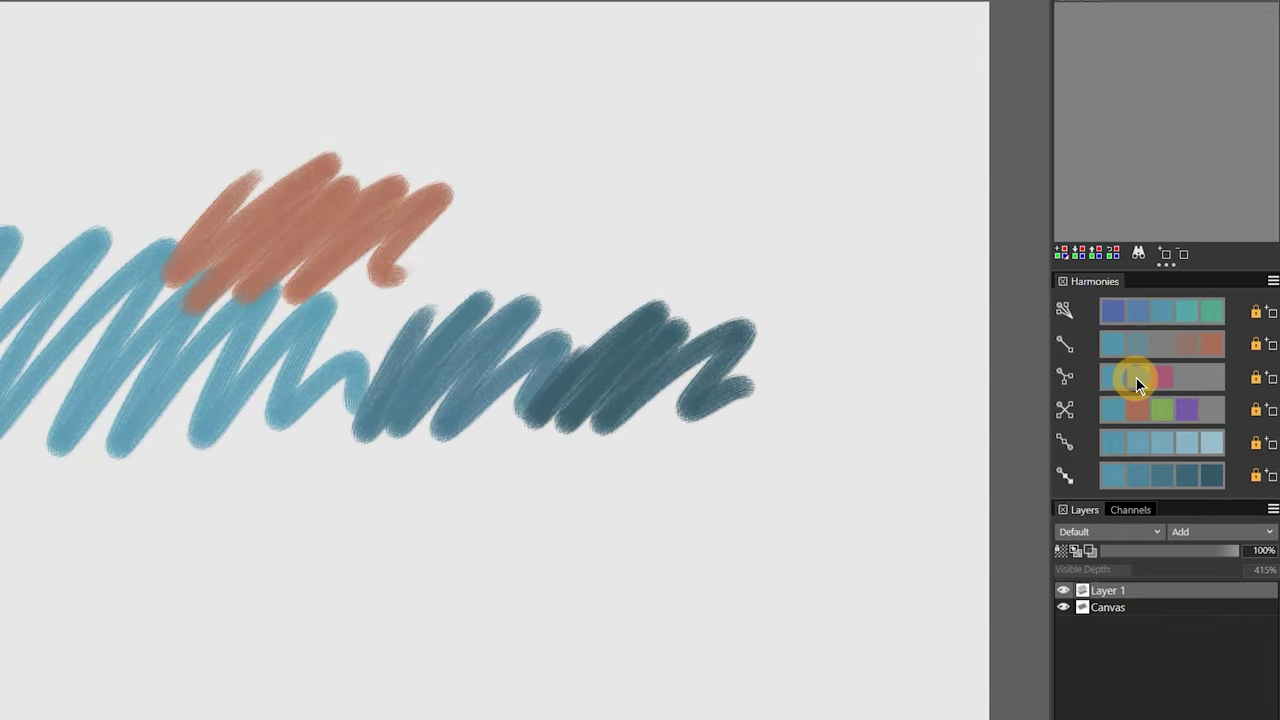
pyautogui.click(1137, 376)
pyautogui.moveTo(185, 440)
pyautogui.mouseDown()
pyautogui.moveTo(252, 508)
pyautogui.moveTo(529, 452)
pyautogui.moveTo(650, 476)
pyautogui.moveTo(801, 418)
pyautogui.moveTo(812, 505)
pyautogui.mouseUp()
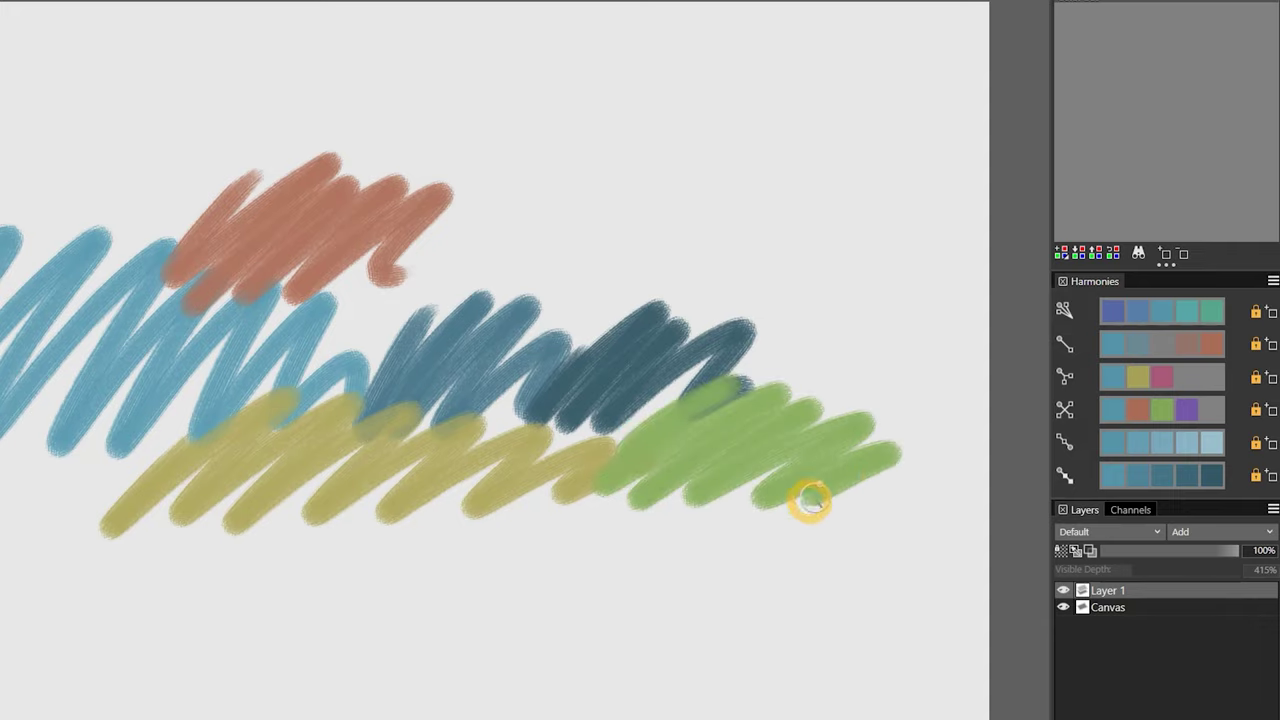
pyautogui.click(1161, 380)
pyautogui.moveTo(505, 215)
pyautogui.mouseDown()
pyautogui.moveTo(632, 299)
pyautogui.moveTo(788, 280)
pyautogui.mouseUp()
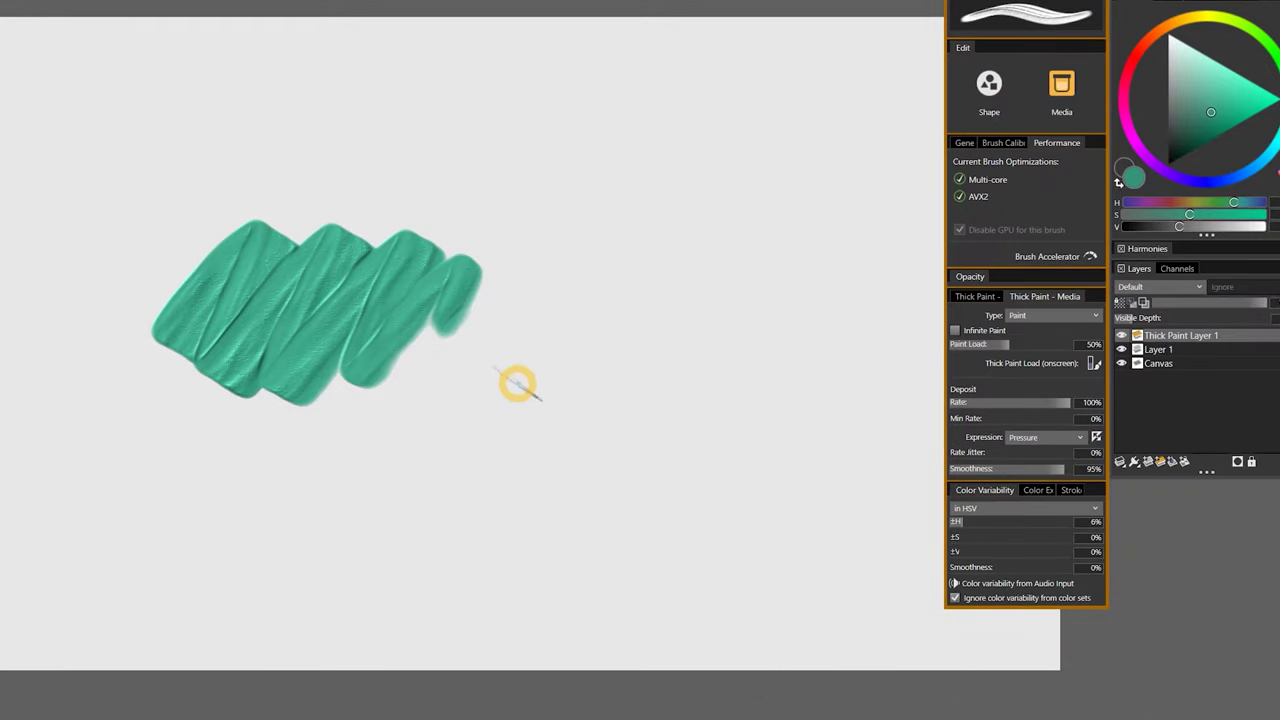
# Step: Paint colour-varied green and blue-green thick-paint strokes across the canvas
pyautogui.moveTo(517, 383)
pyautogui.mouseDown()
pyautogui.moveTo(634, 337)
pyautogui.moveTo(689, 409)
pyautogui.moveTo(749, 437)
pyautogui.moveTo(800, 270)
pyautogui.mouseUp()
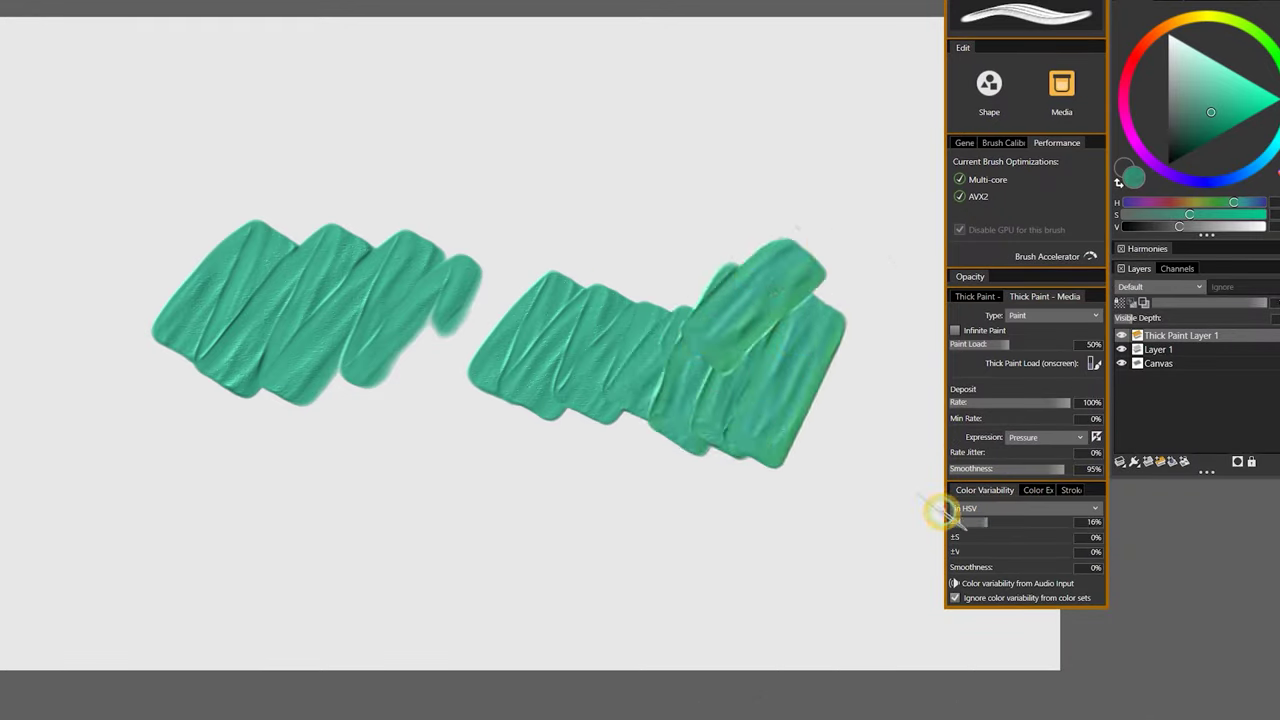
pyautogui.moveTo(575, 465)
pyautogui.mouseDown()
pyautogui.moveTo(691, 490)
pyautogui.moveTo(390, 553)
pyautogui.moveTo(316, 547)
pyautogui.moveTo(307, 510)
pyautogui.moveTo(516, 462)
pyautogui.moveTo(467, 572)
pyautogui.moveTo(702, 520)
pyautogui.moveTo(780, 514)
pyautogui.moveTo(806, 544)
pyautogui.mouseUp()
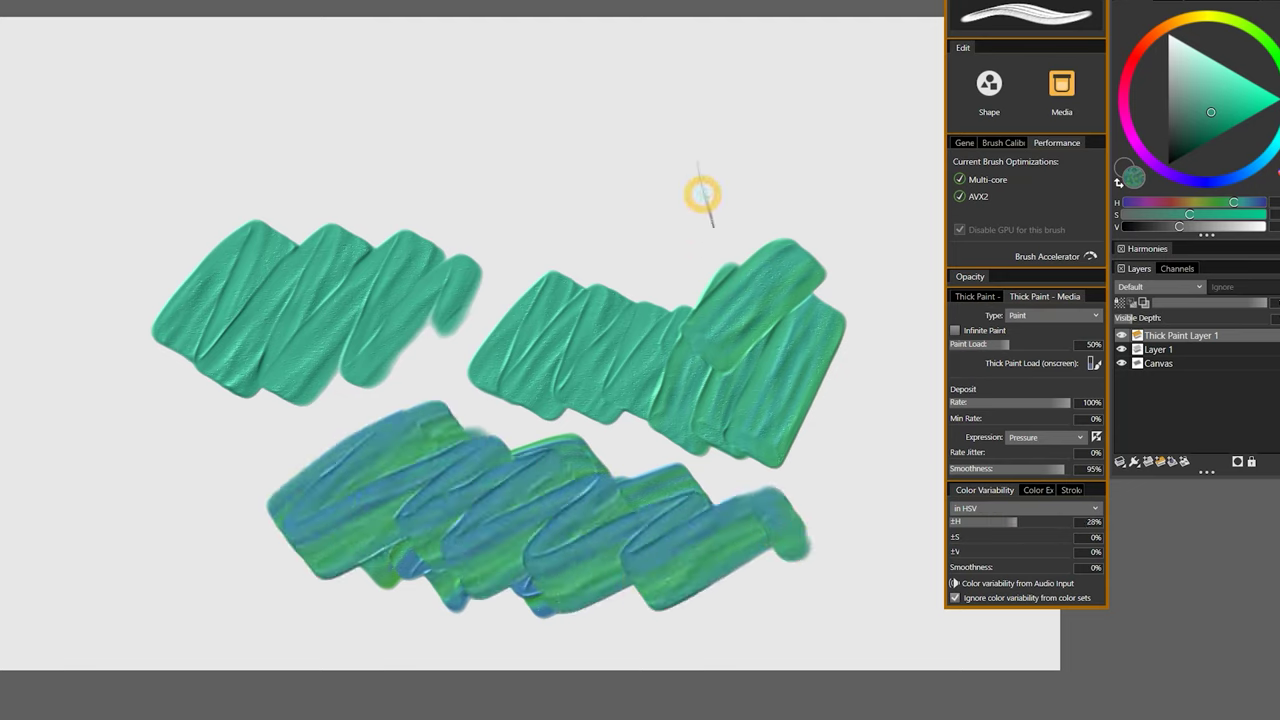
pyautogui.moveTo(703, 195)
pyautogui.mouseDown()
pyautogui.moveTo(411, 214)
pyautogui.moveTo(384, 155)
pyautogui.moveTo(271, 280)
pyautogui.mouseUp()
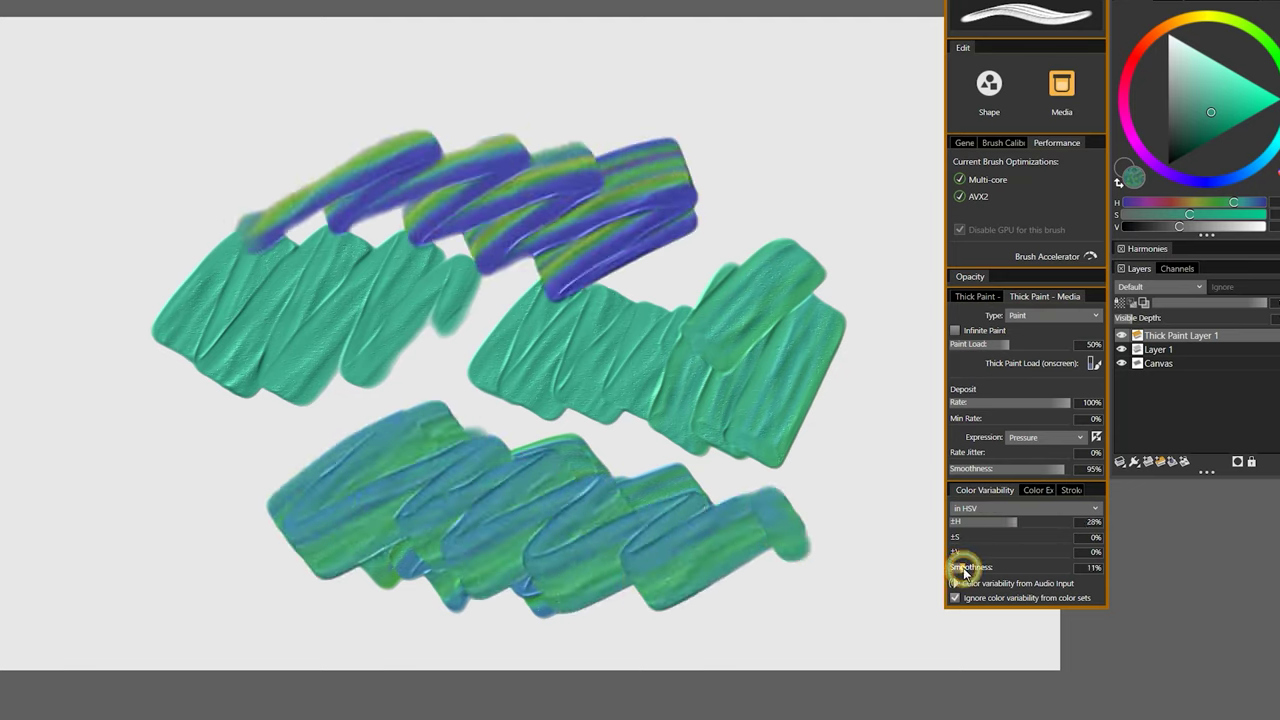
pyautogui.moveTo(615, 100)
pyautogui.mouseDown()
pyautogui.moveTo(429, 129)
pyautogui.moveTo(277, 114)
pyautogui.moveTo(9, 329)
pyautogui.moveTo(10, 510)
pyautogui.moveTo(189, 434)
pyautogui.moveTo(331, 587)
pyautogui.mouseUp()
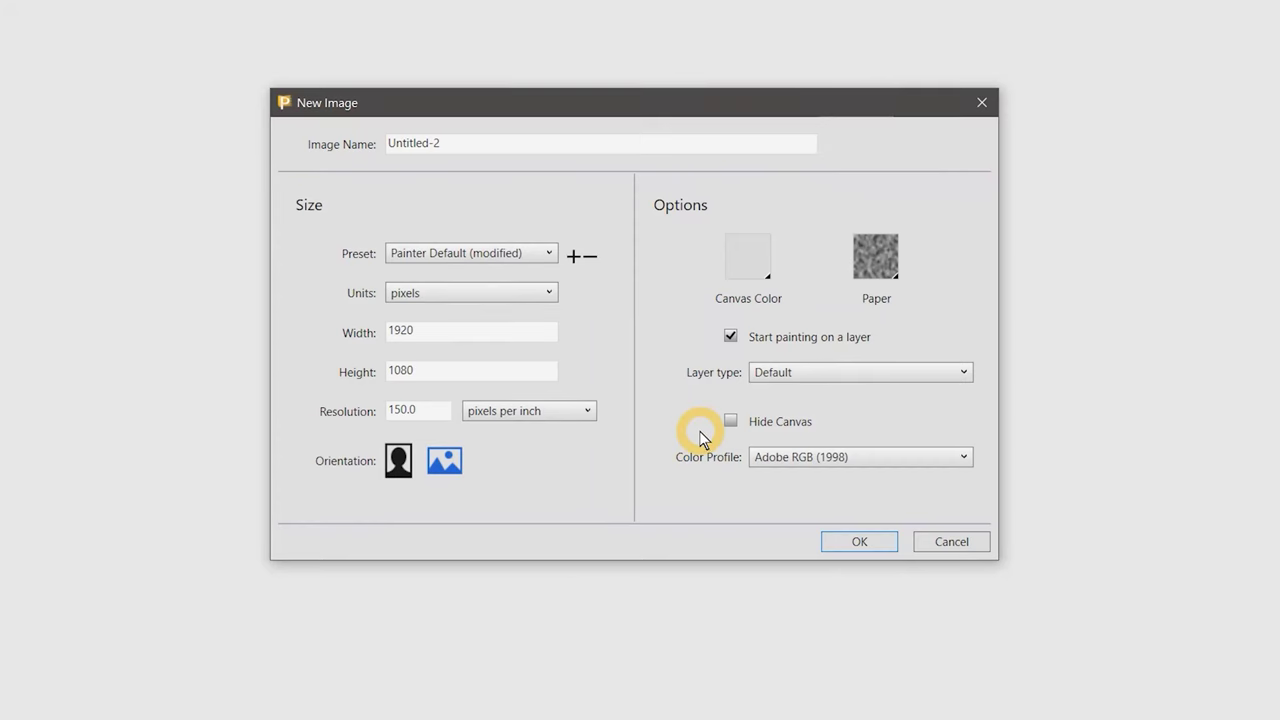
# Step: Set the new image's width and height both to 16382 pixels
pyautogui.doubleClick(400, 331)
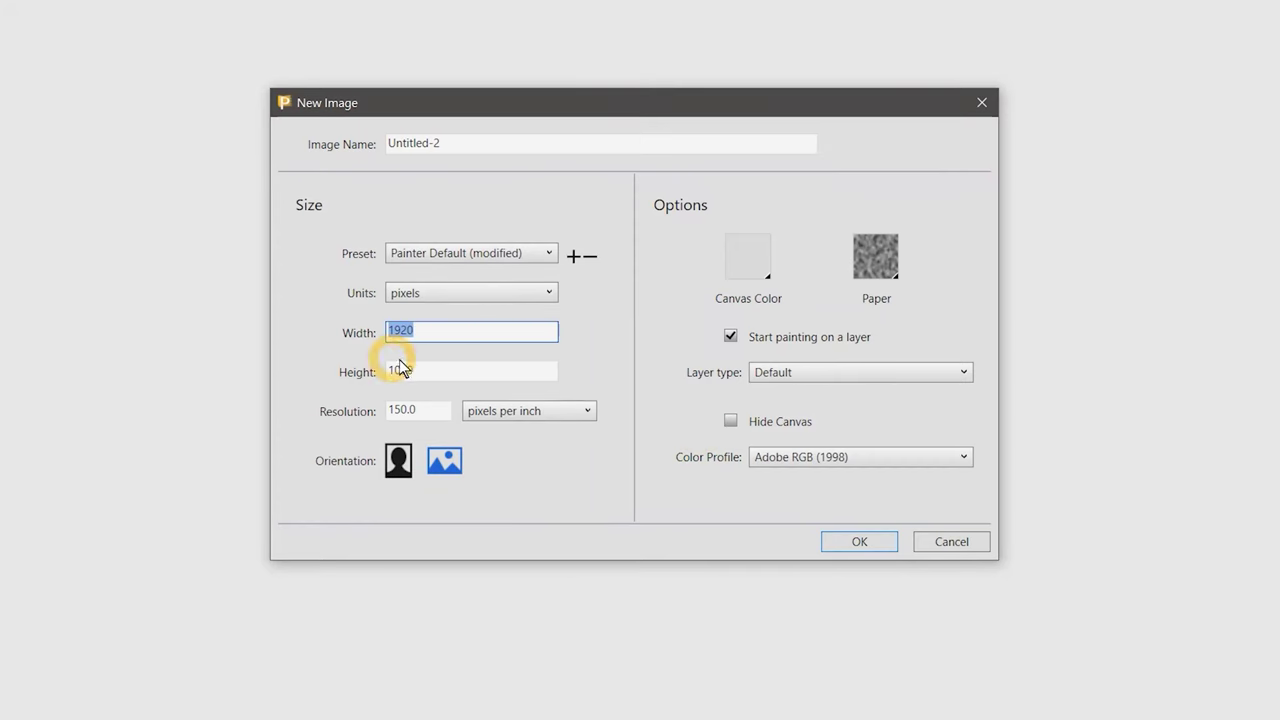
pyautogui.write('16382')
pyautogui.doubleClick(488, 372)
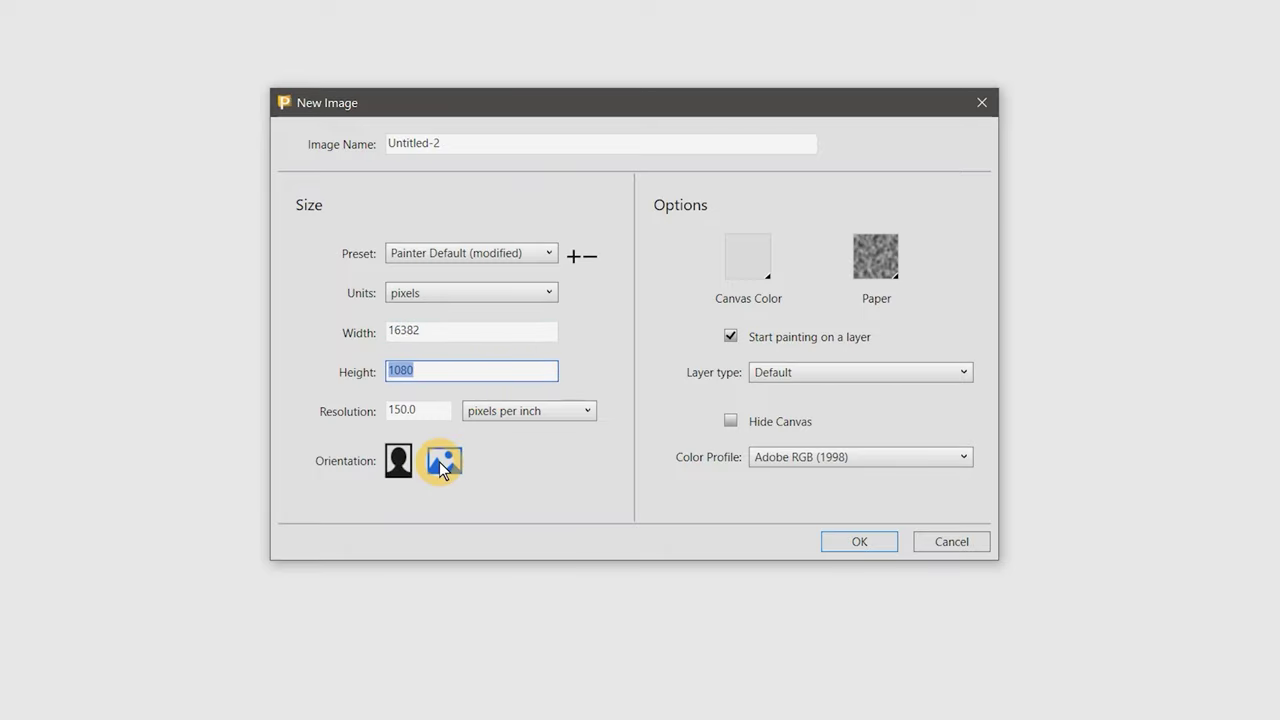
pyautogui.write('16382')
pyautogui.click(463, 332)
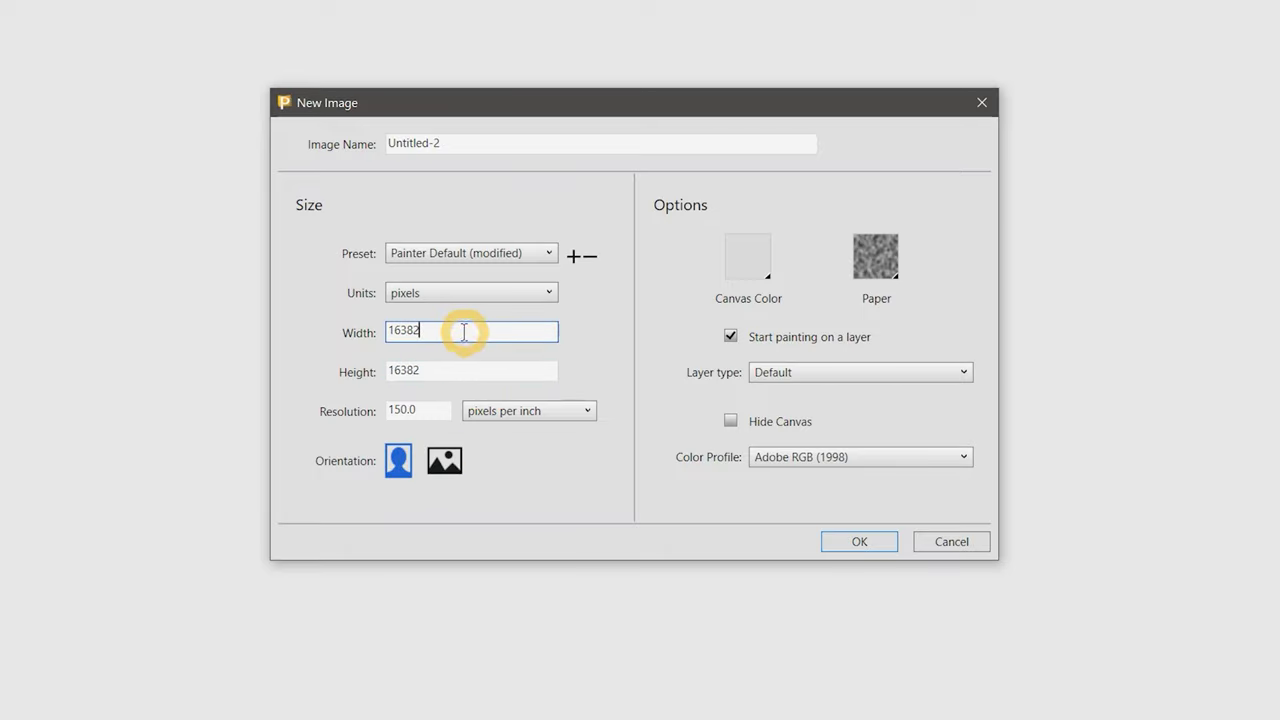
# Step: Browse the canvas size presets and document templates, then return to the winter mountain-lake painting
pyautogui.click(472, 253)
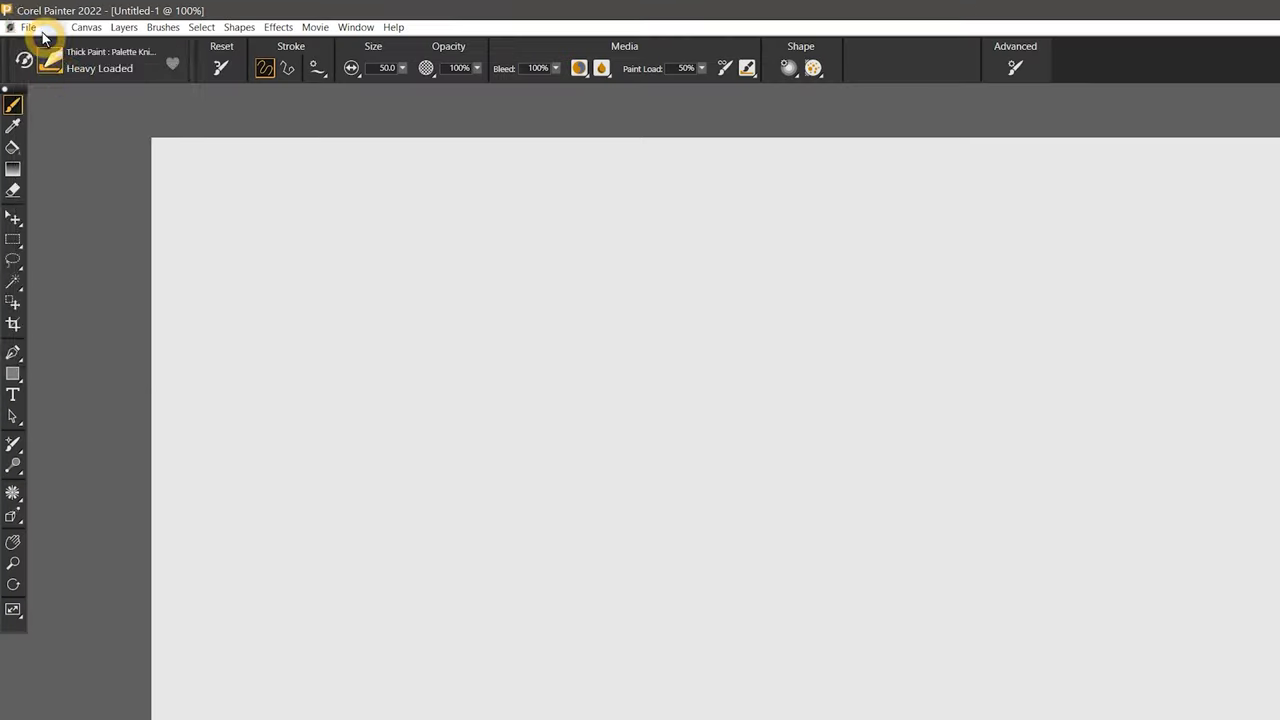
pyautogui.click(36, 28)
pyautogui.moveTo(143, 92)
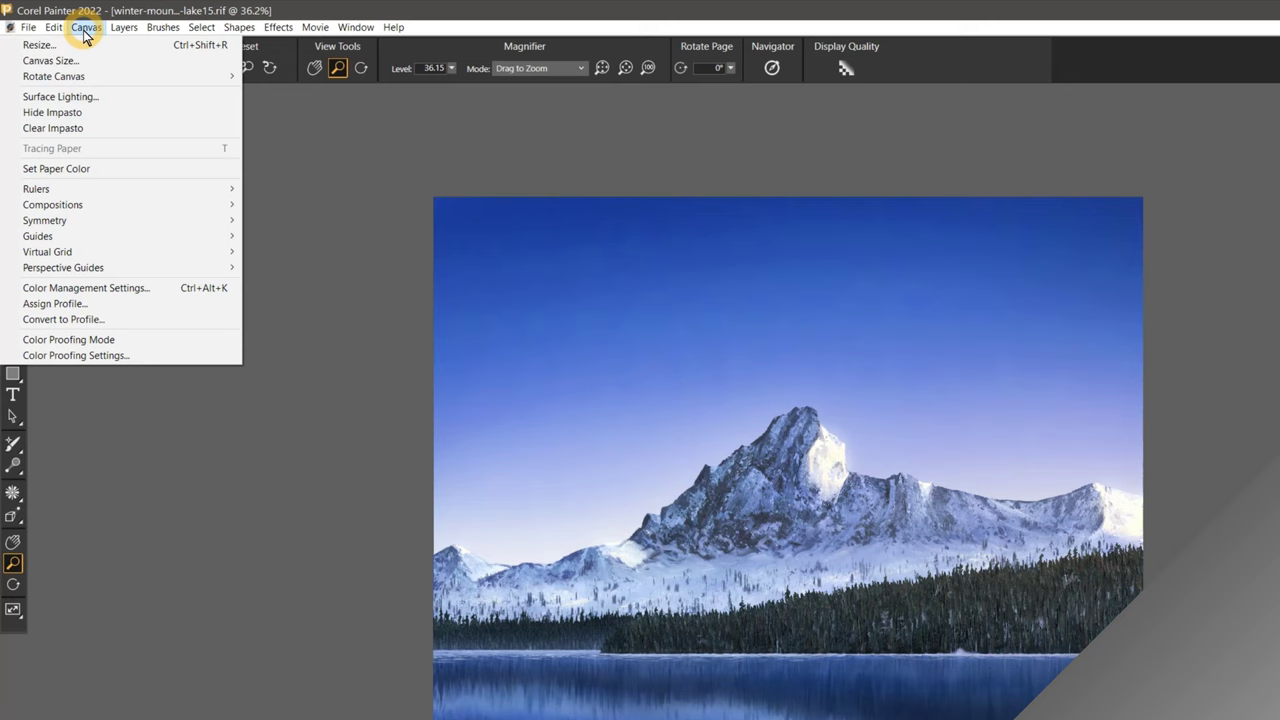
pyautogui.click(57, 45)
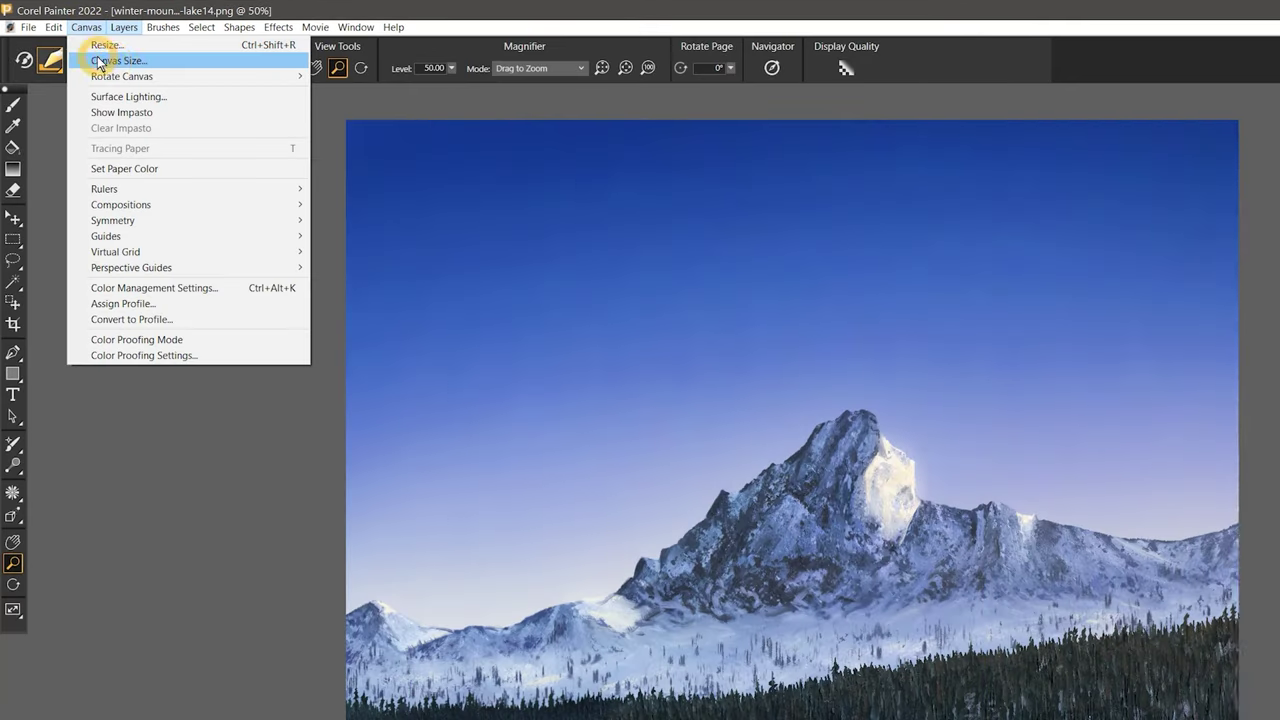
# Step: Add canvas around the mountain-lake painting, crop back to the image, and flip it horizontally
pyautogui.click(114, 60)
pyautogui.click(477, 594)
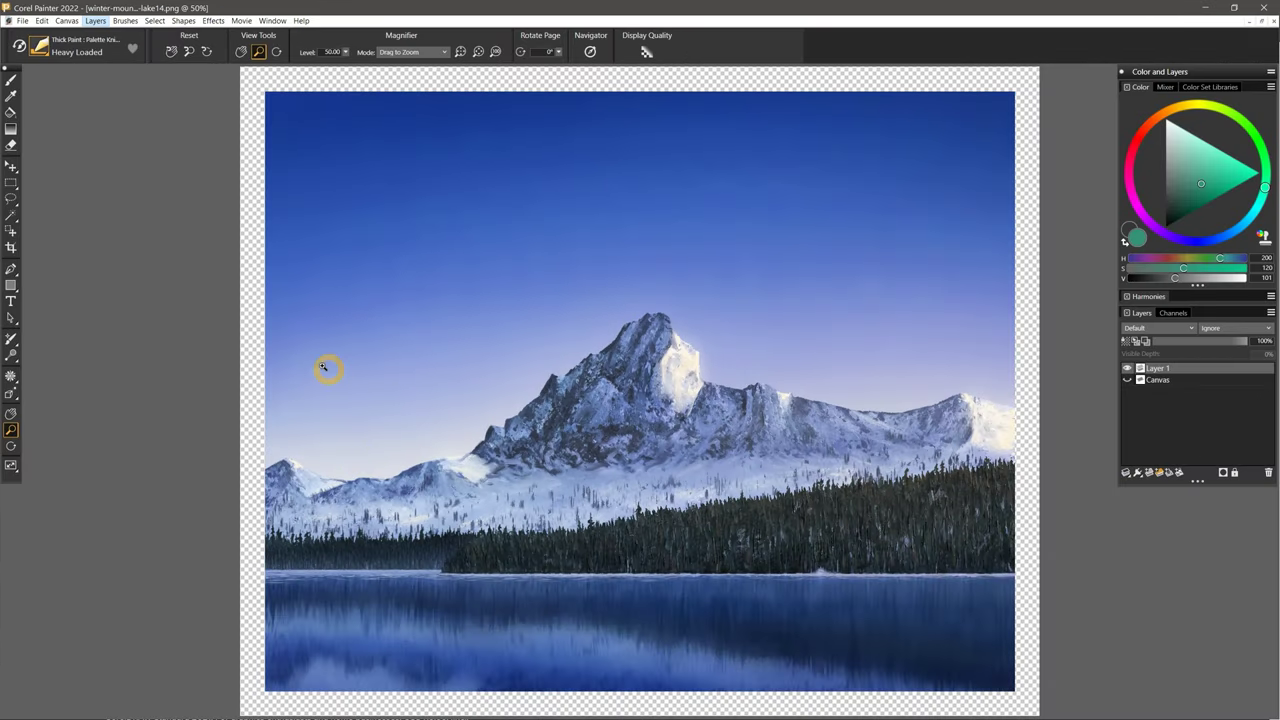
pyautogui.press('c')
pyautogui.moveTo(277, 106); pyautogui.dragTo(380, 209)
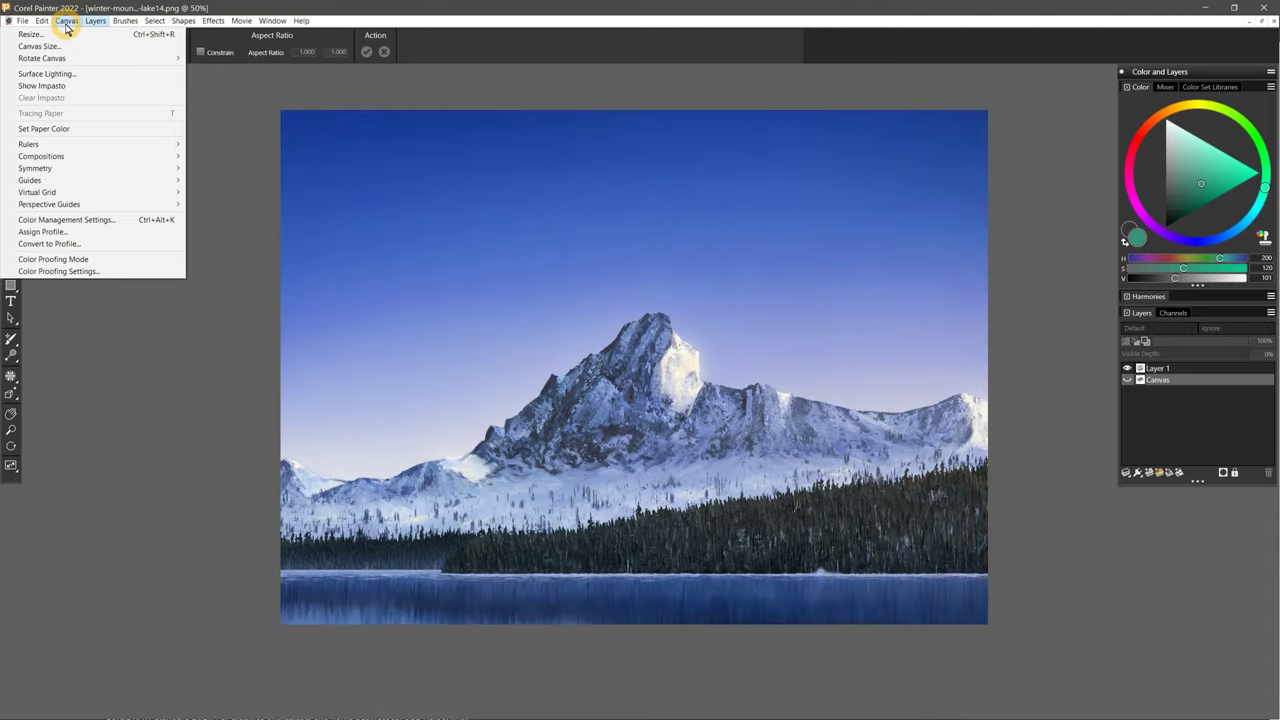
pyautogui.moveTo(90, 58)
pyautogui.click(249, 111)
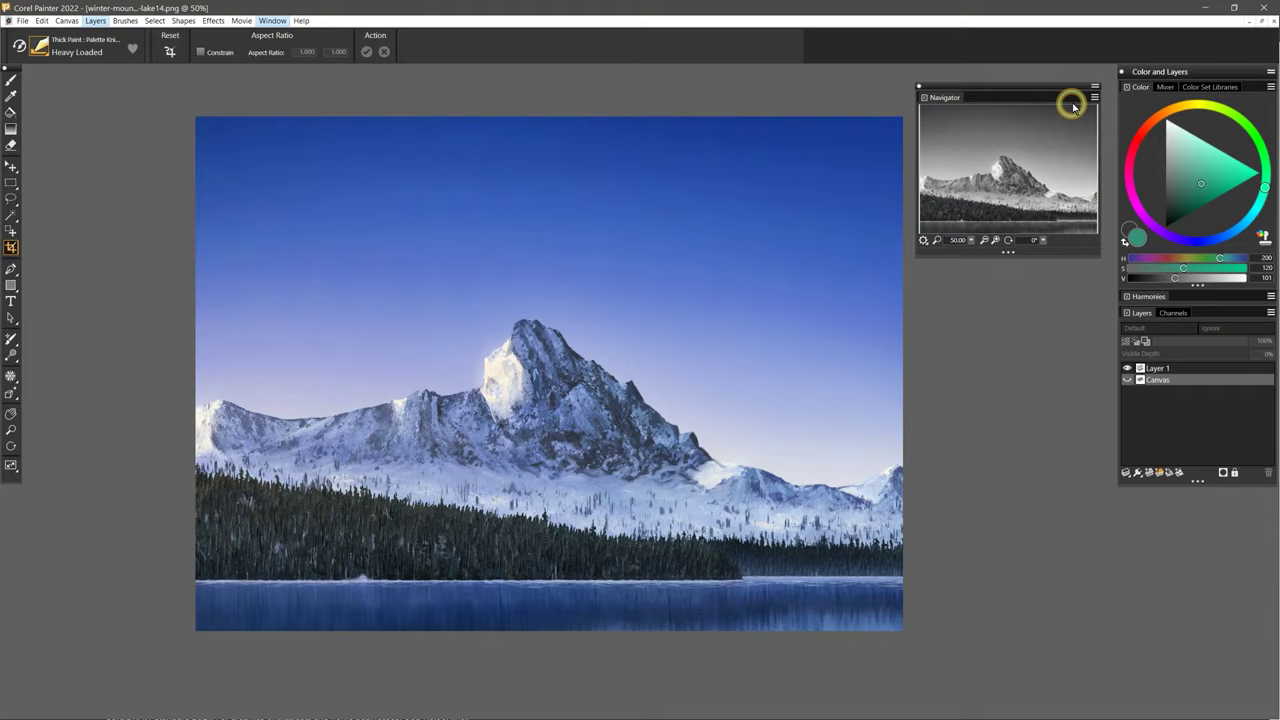
# Step: Turn on Display In Grayscale for the Navigator preview of the mountain painting
pyautogui.click(1075, 104)
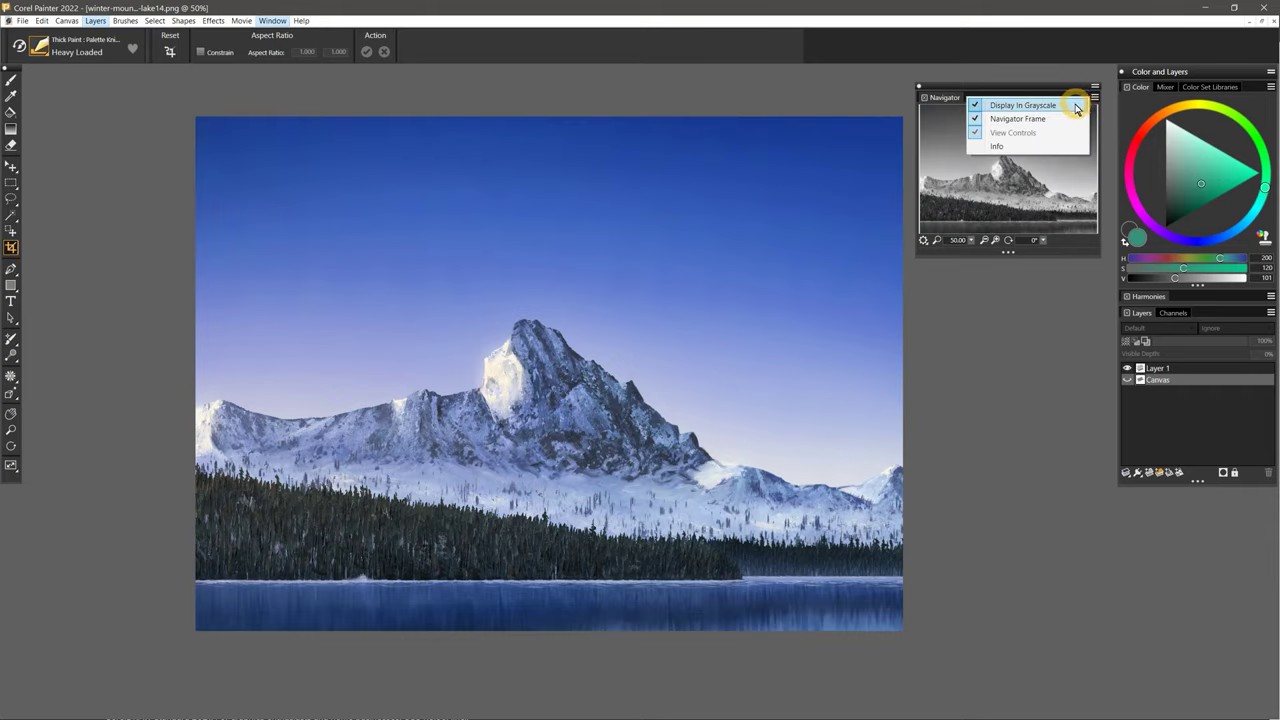
pyautogui.click(1078, 108)
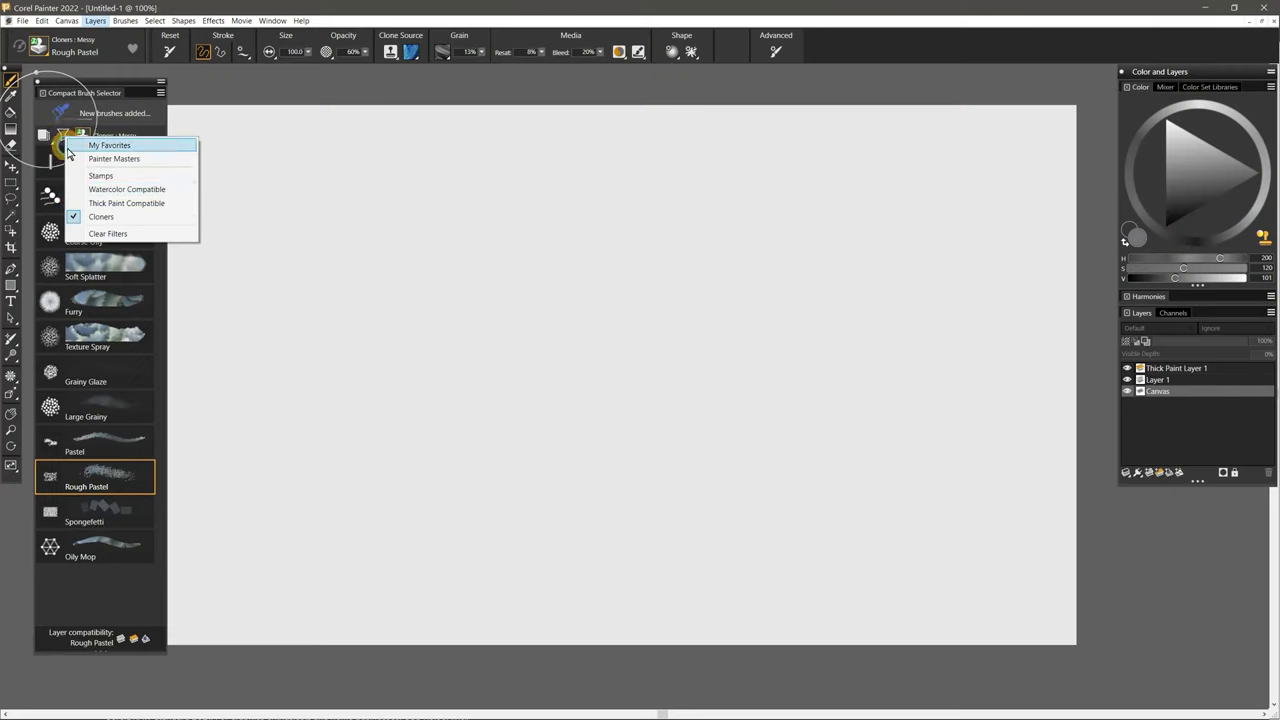
# Step: Move from the Cloners category to the Blenders : Messy brush category
pyautogui.click(115, 138)
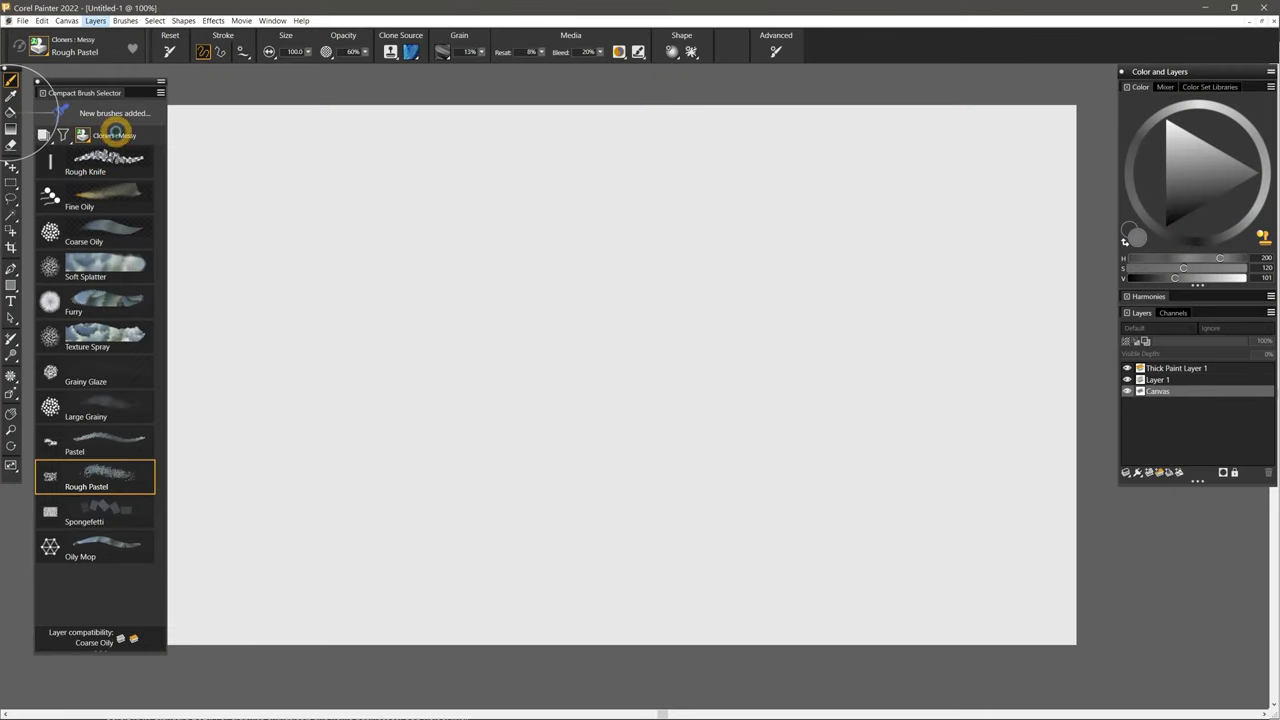
pyautogui.click(62, 135)
pyautogui.click(89, 133)
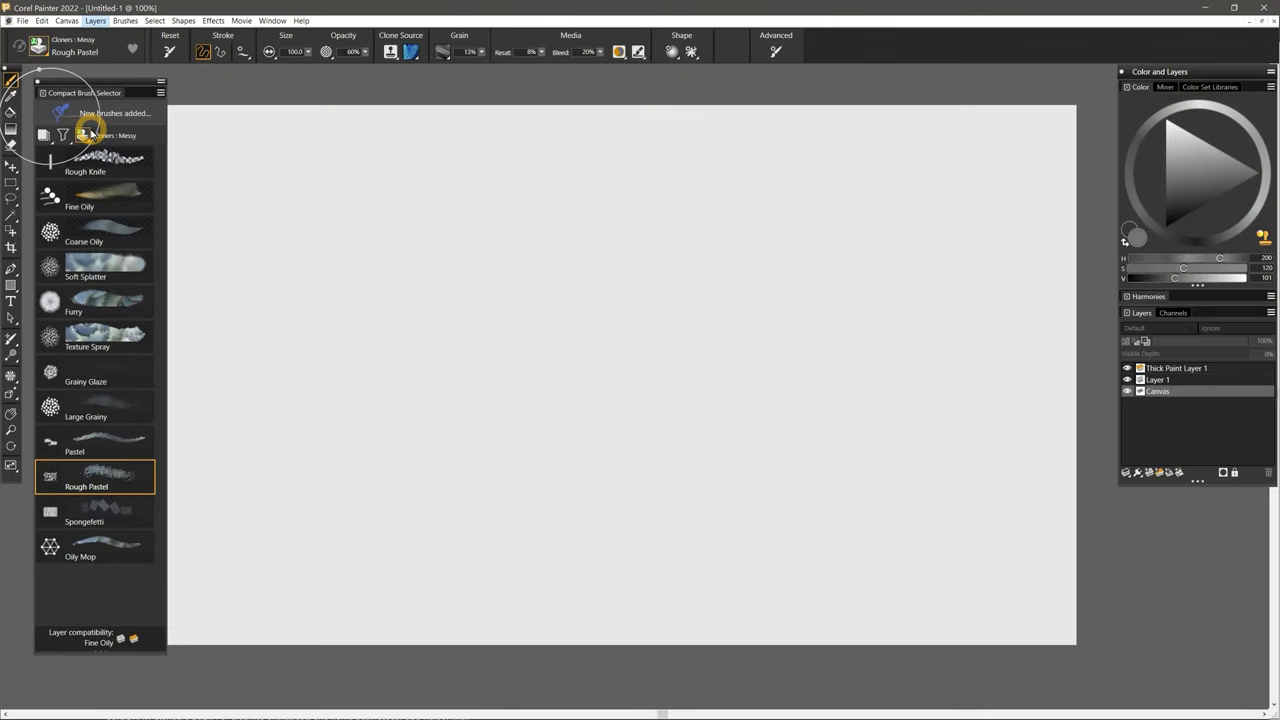
pyautogui.click(95, 206)
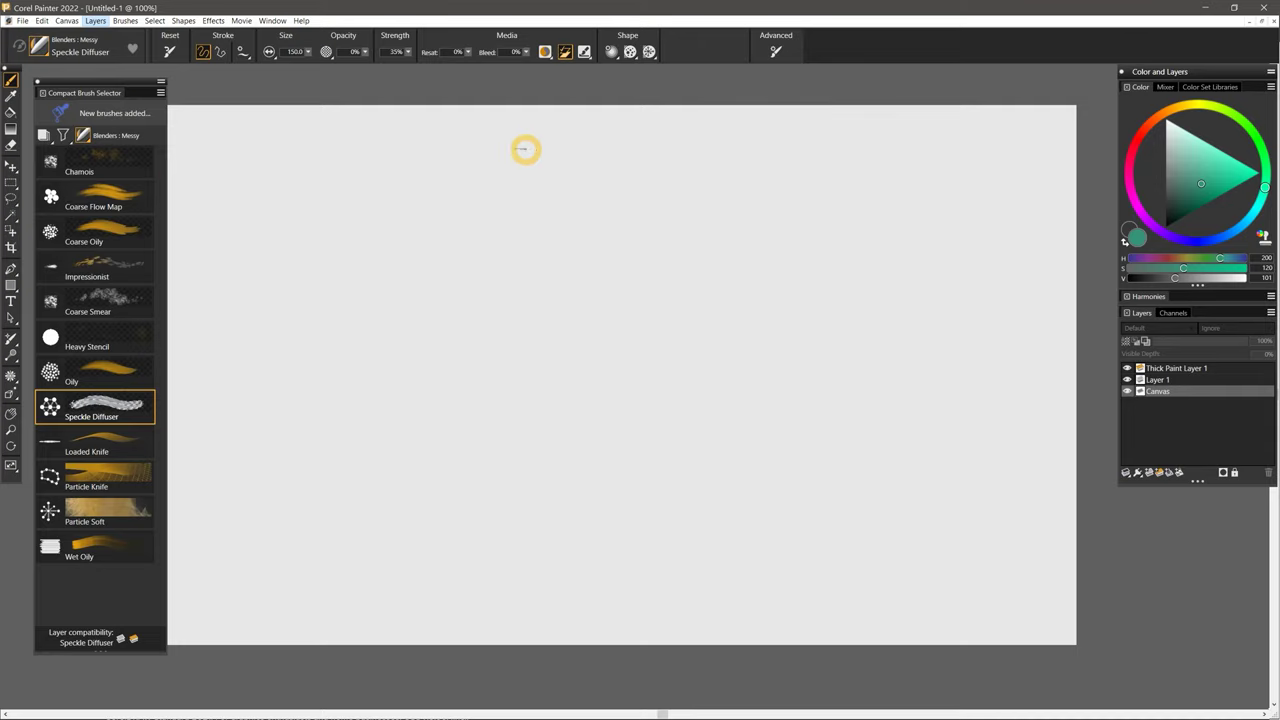
# Step: Show the advanced brush controls and browse the Shape, Blending and Stroke options
pyautogui.click(775, 53)
pyautogui.moveTo(1077, 63); pyautogui.dragTo(1065, 80)
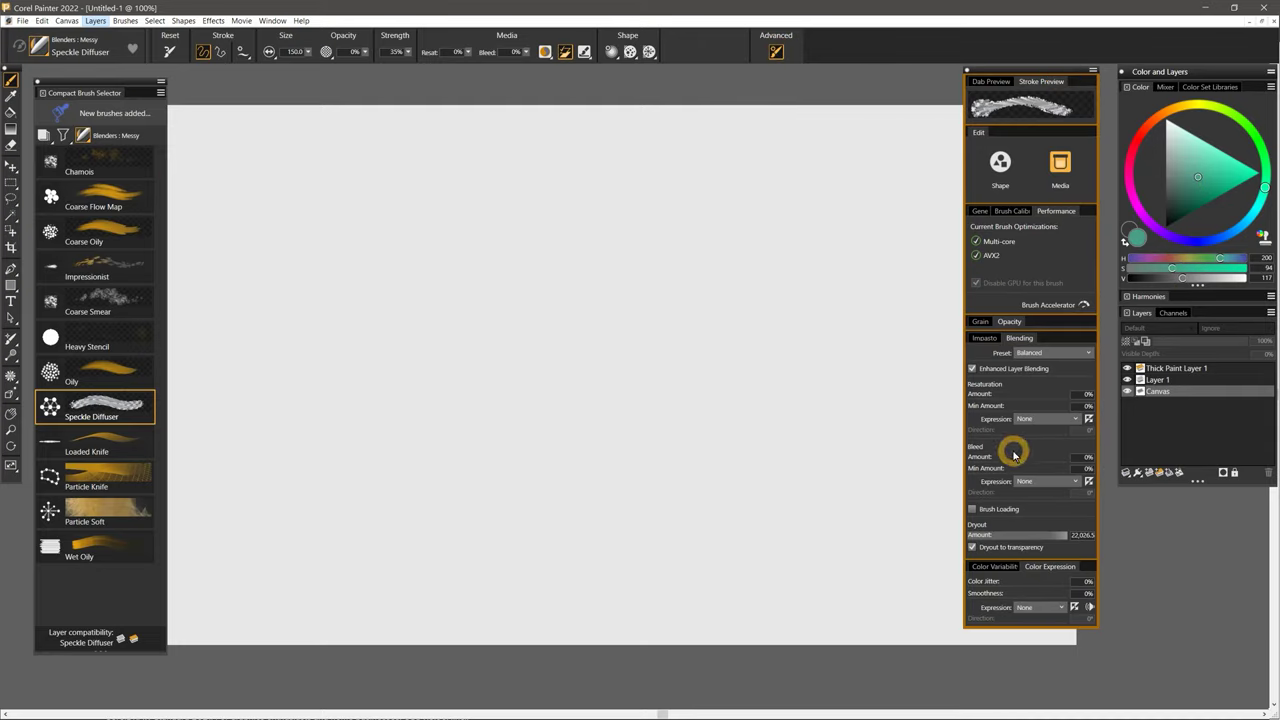
pyautogui.click(631, 53)
pyautogui.click(545, 53)
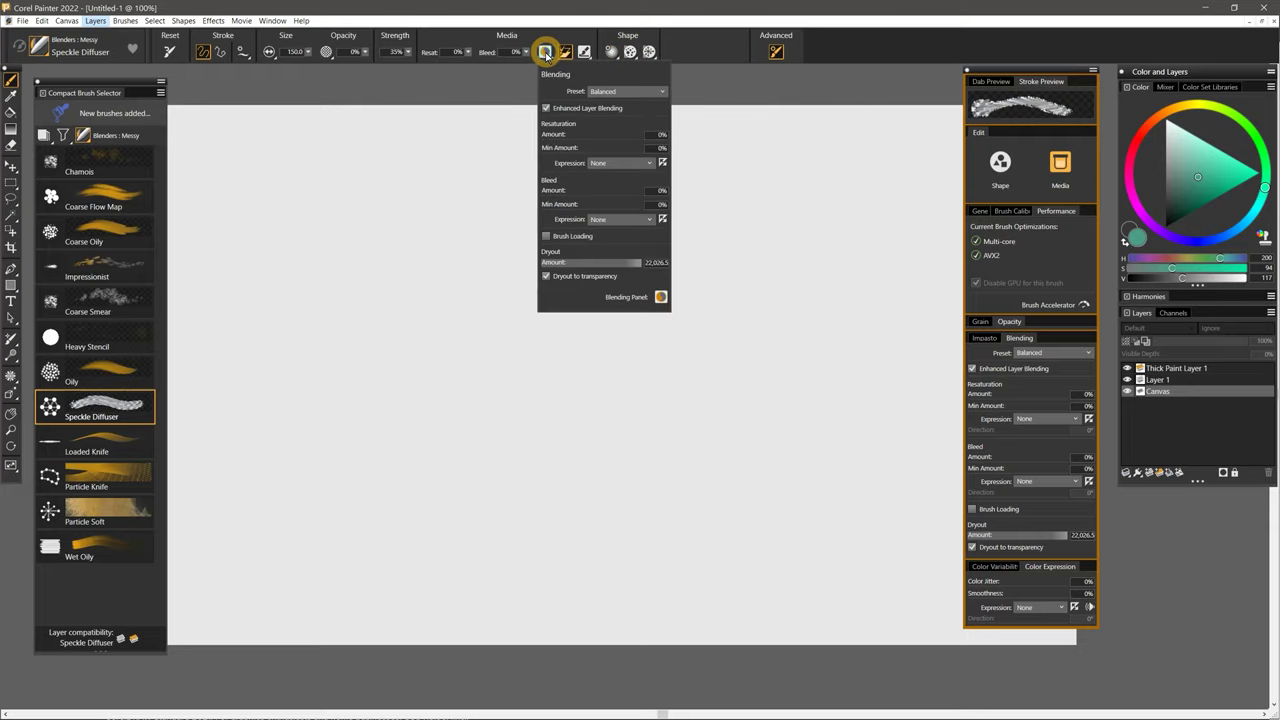
pyautogui.click(268, 52)
pyautogui.click(213, 107)
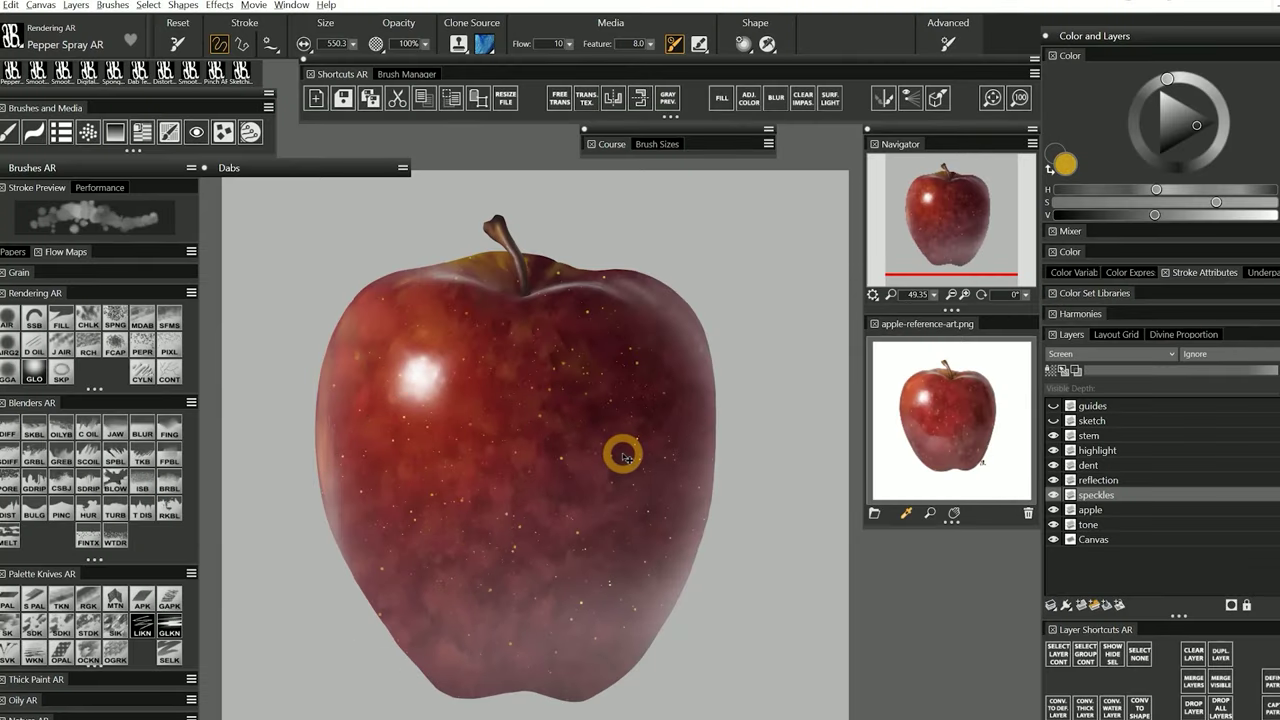
# Step: Raise Digital Airbrush AR to size 18.7, then switch to the Bulge AR blender
pyautogui.click(8, 318)
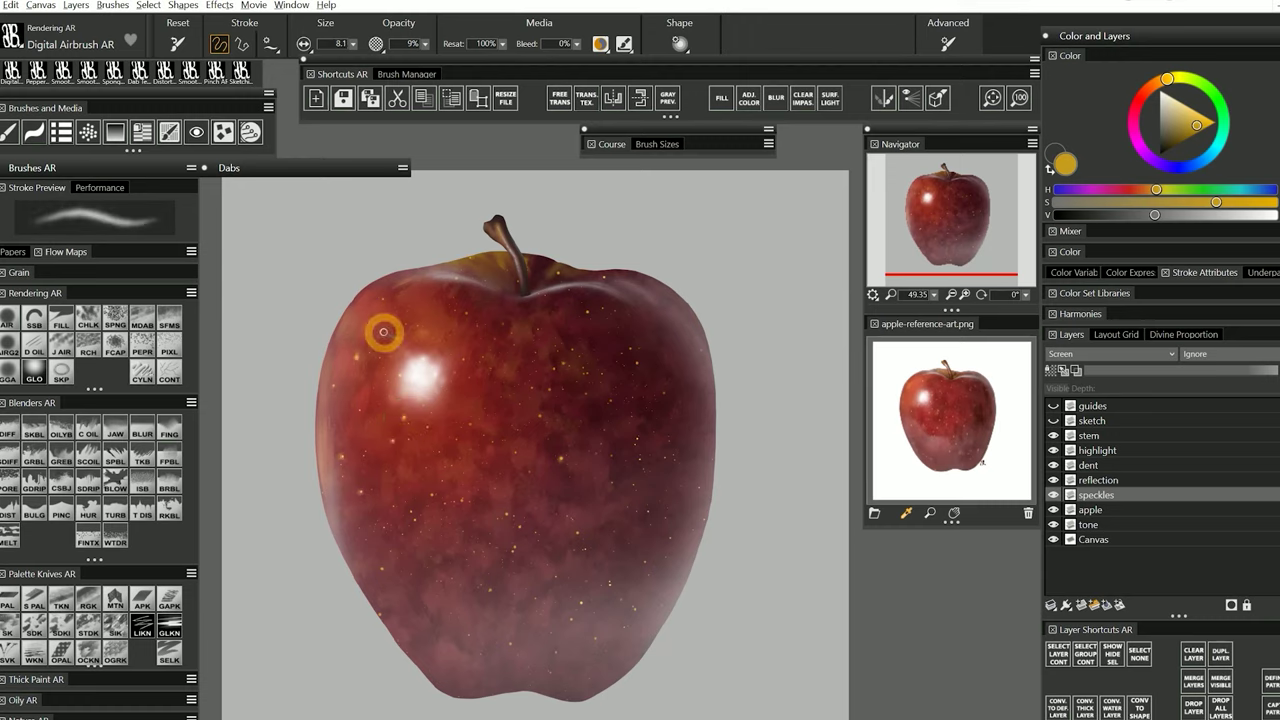
pyautogui.press(']')
pyautogui.press(']')
pyautogui.press(']')
pyautogui.press(']')
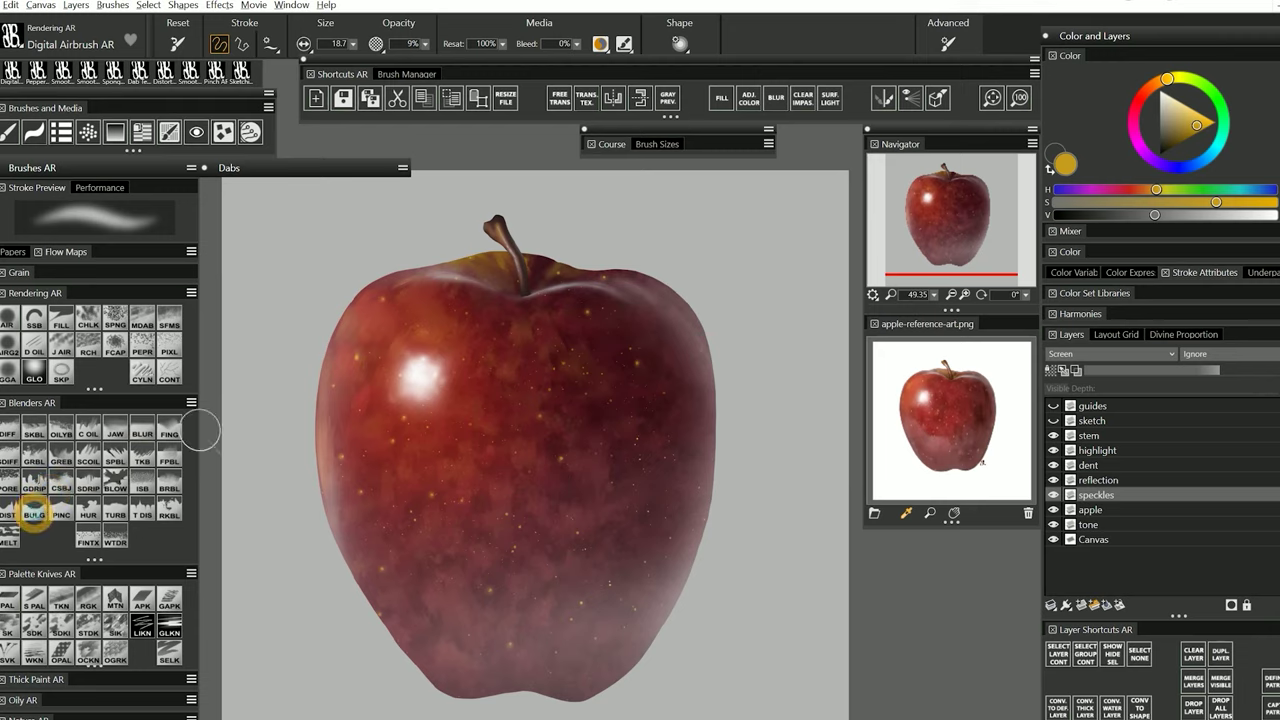
pyautogui.click(34, 513)
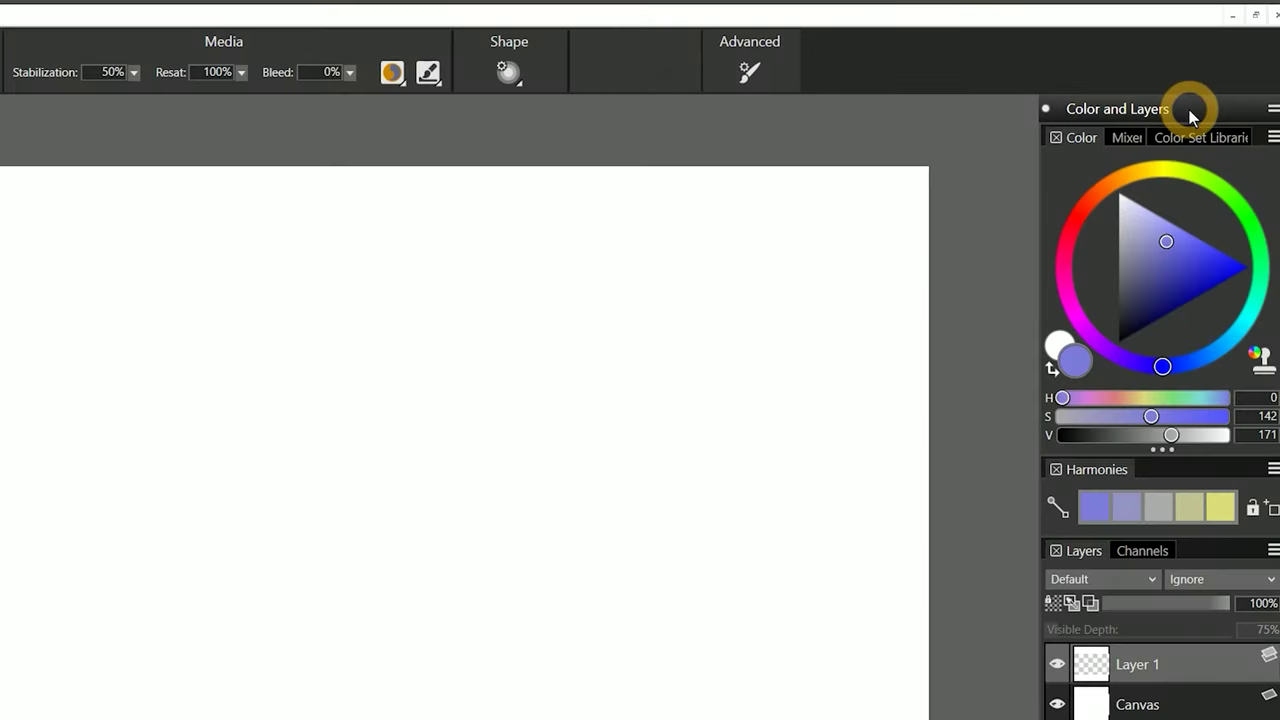
# Step: Collapse the Color and Layers panel group and look through the Color Set Libraries view options
pyautogui.click(1192, 112)
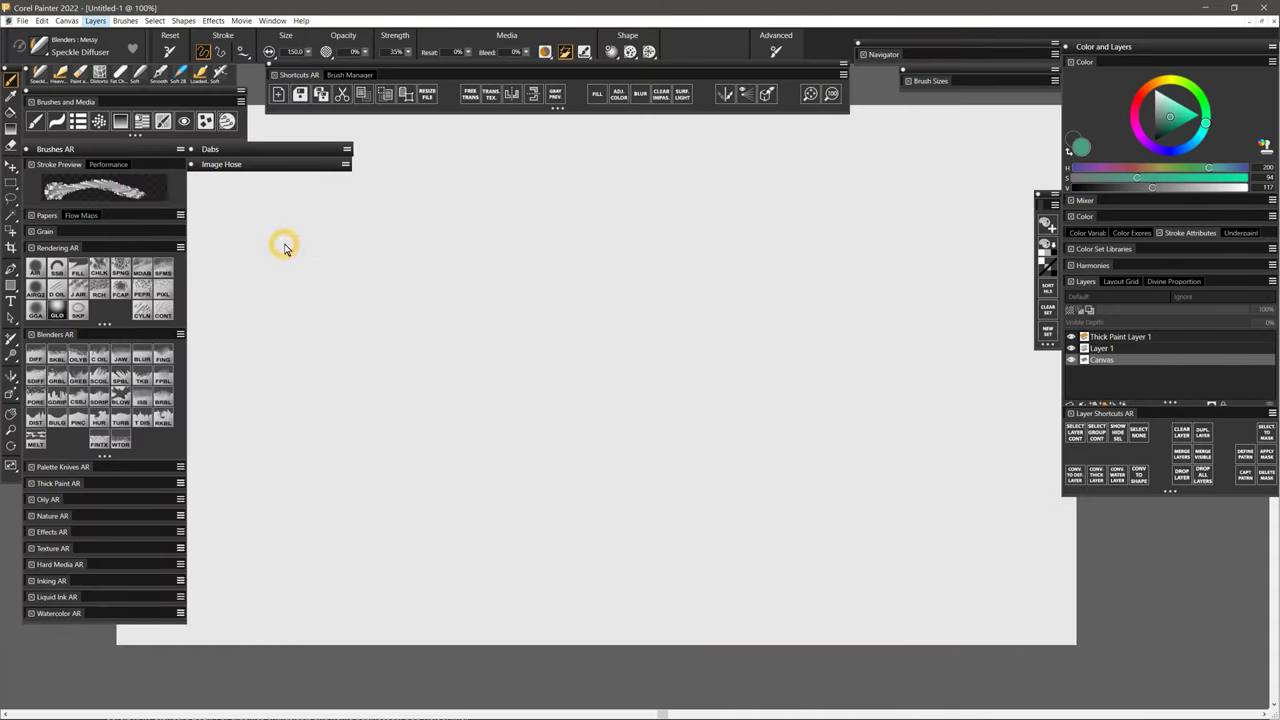
pyautogui.rightClick(143, 443)
pyautogui.rightClick(143, 440)
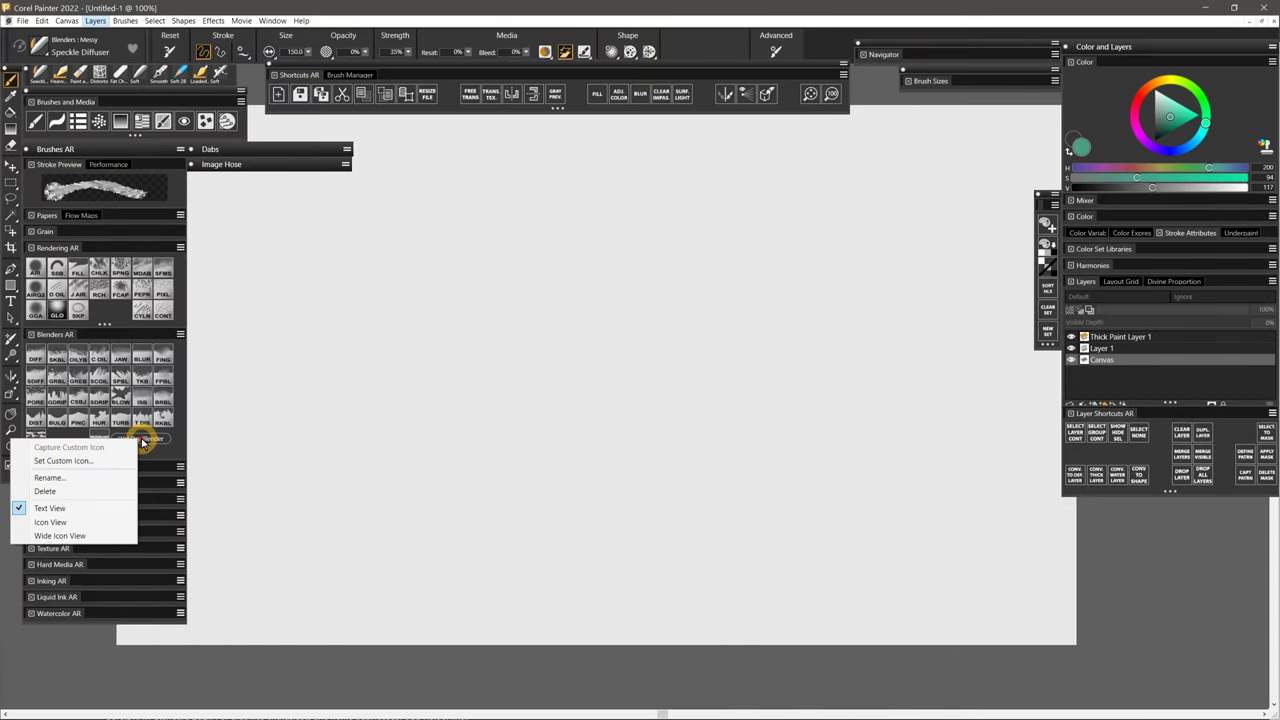
pyautogui.click(234, 443)
pyautogui.click(1272, 248)
pyautogui.moveTo(1213, 405)
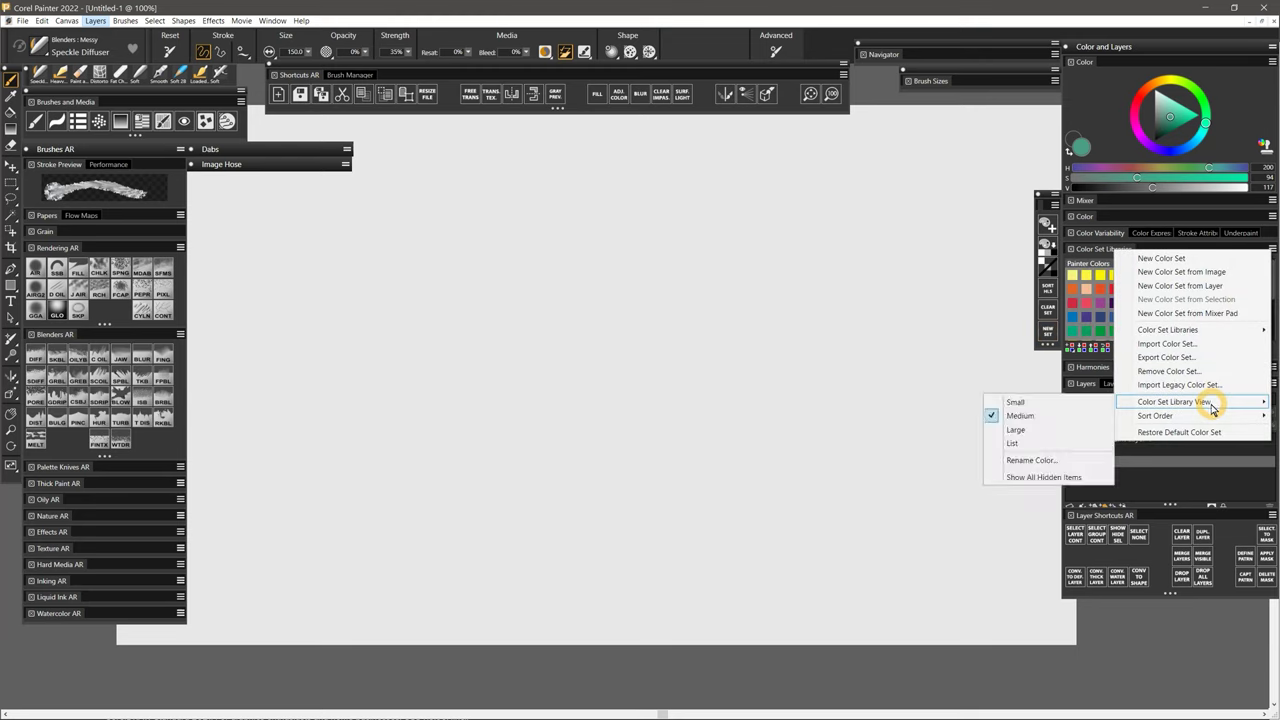
pyautogui.click(523, 217)
# Step: Show brush variants with stroke previews in the Compact Brush Selector and choose Coarse Oily
pyautogui.click(134, 149)
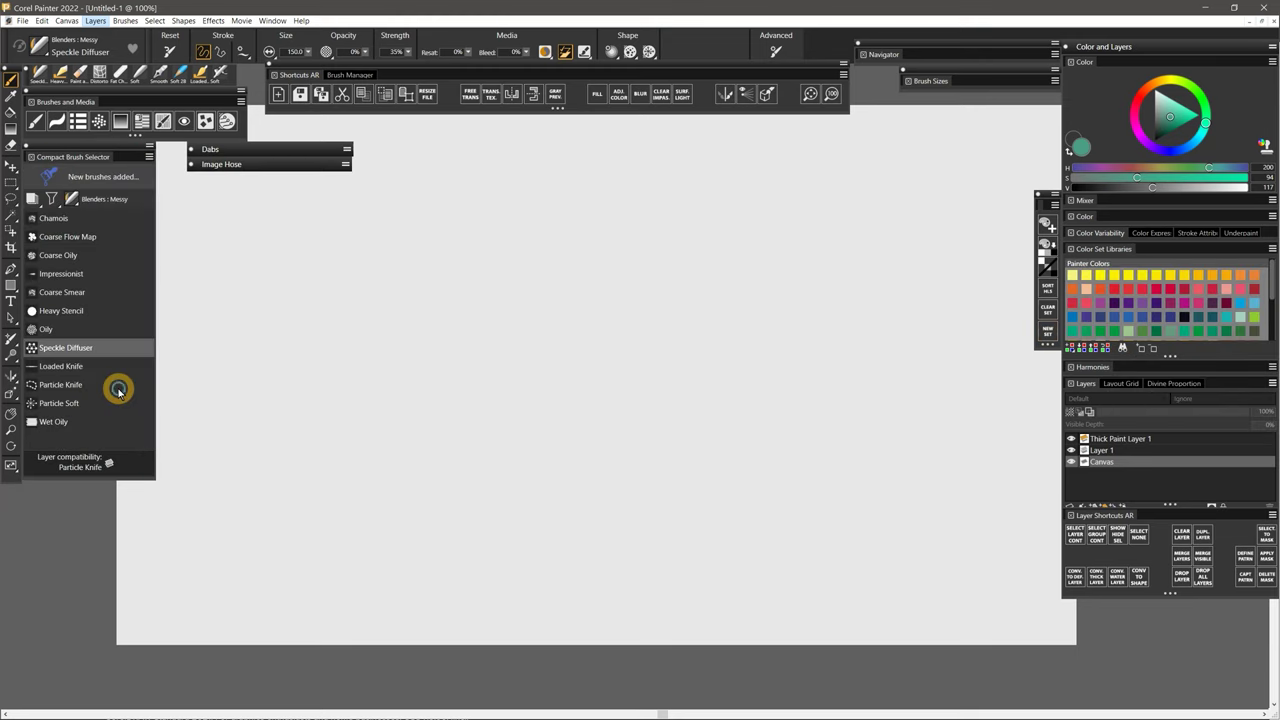
pyautogui.rightClick(118, 390)
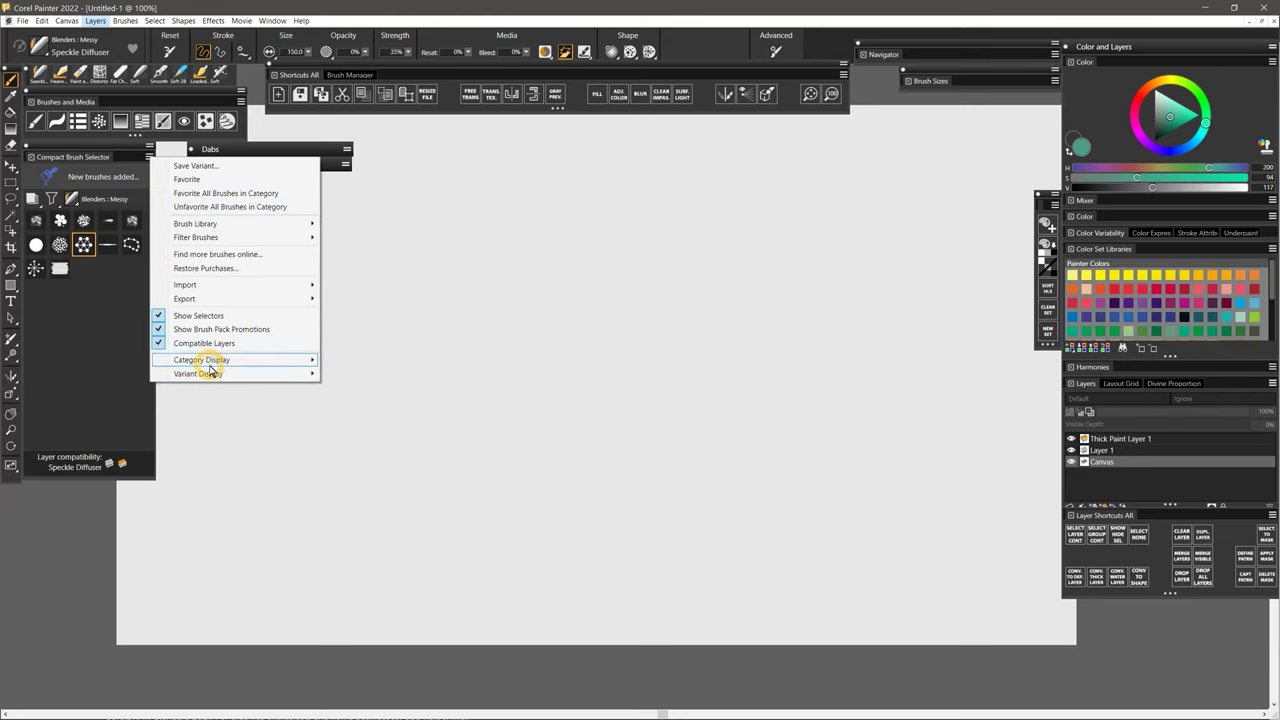
pyautogui.click(210, 373)
pyautogui.moveTo(155, 478)
pyautogui.mouseDown()
pyautogui.moveTo(766, 366)
pyautogui.moveTo(263, 609)
pyautogui.moveTo(160, 612)
pyautogui.mouseUp()
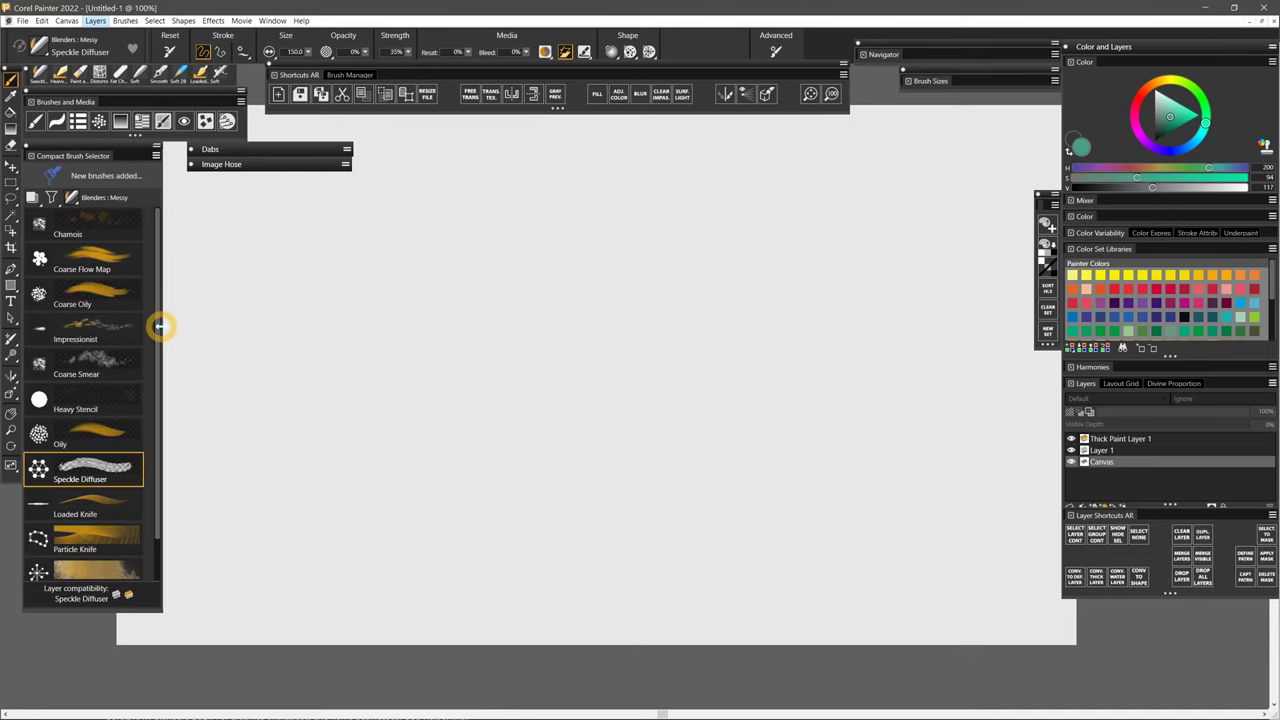
pyautogui.click(113, 298)
pyautogui.rightClick(114, 298)
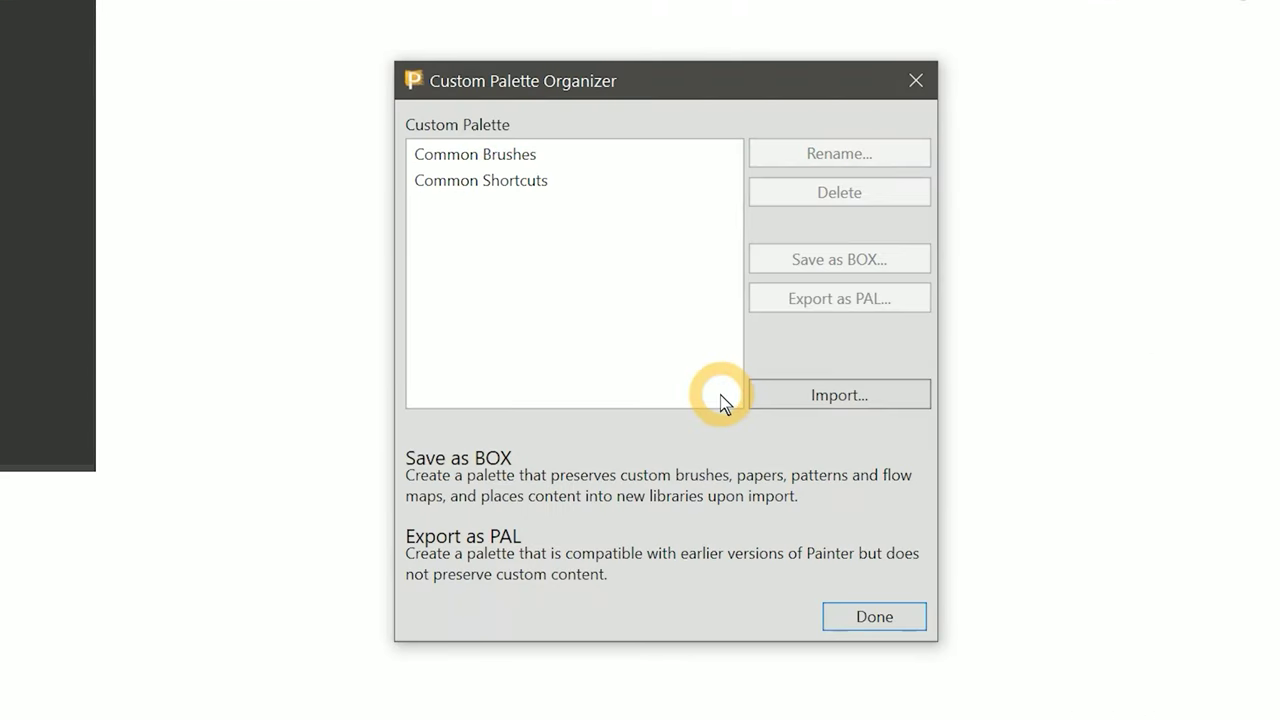
# Step: Save the Common Shortcuts custom palette as a BOX file and view the workspace layouts
pyautogui.click(527, 182)
pyautogui.click(837, 257)
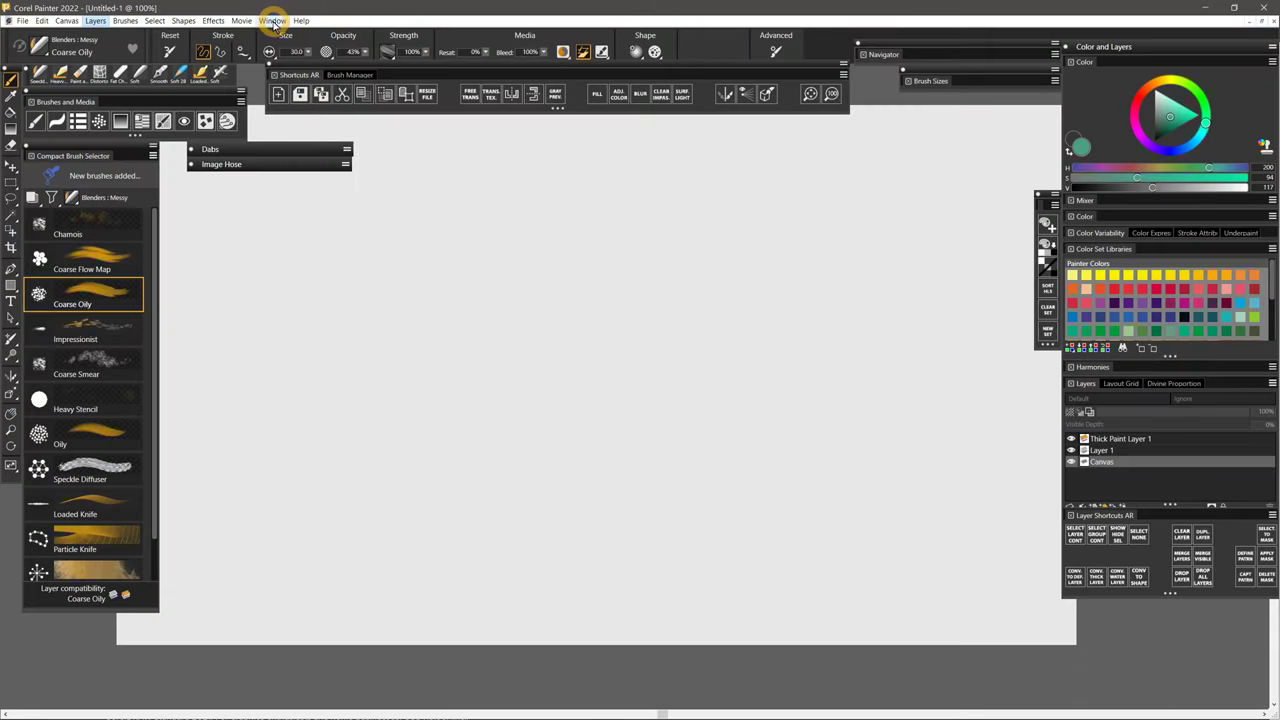
pyautogui.click(272, 20)
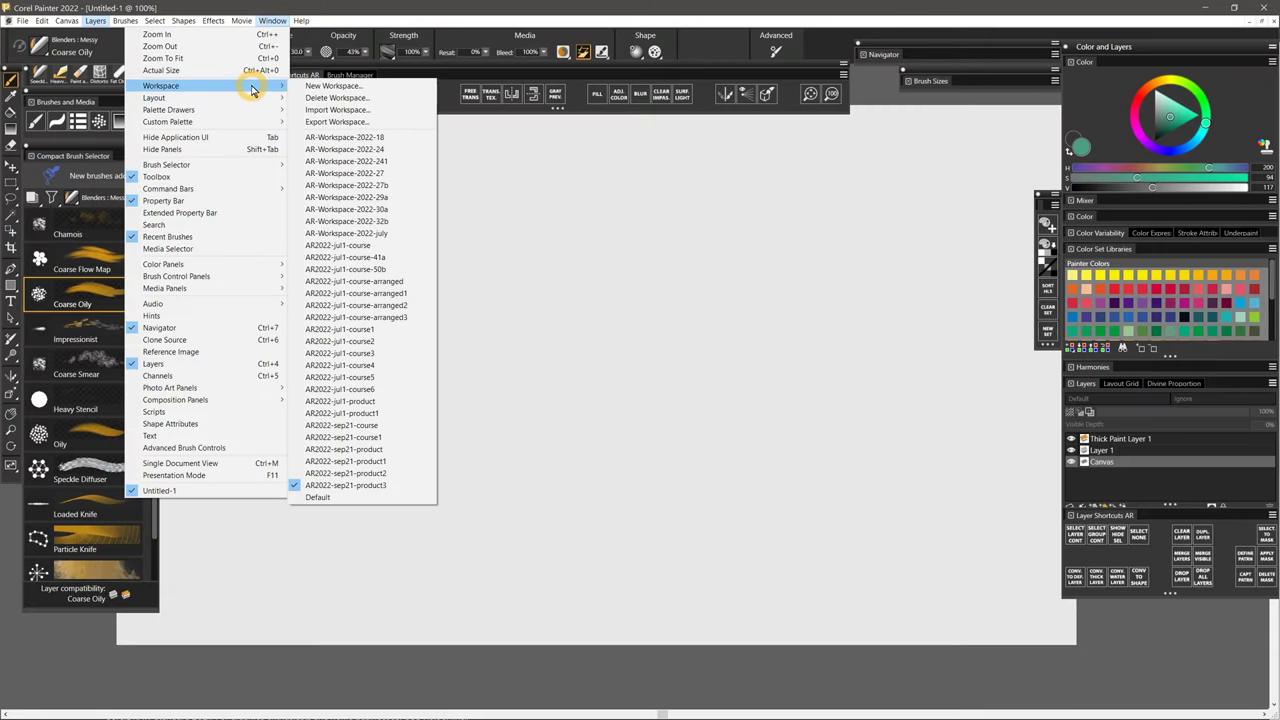
pyautogui.click(268, 98)
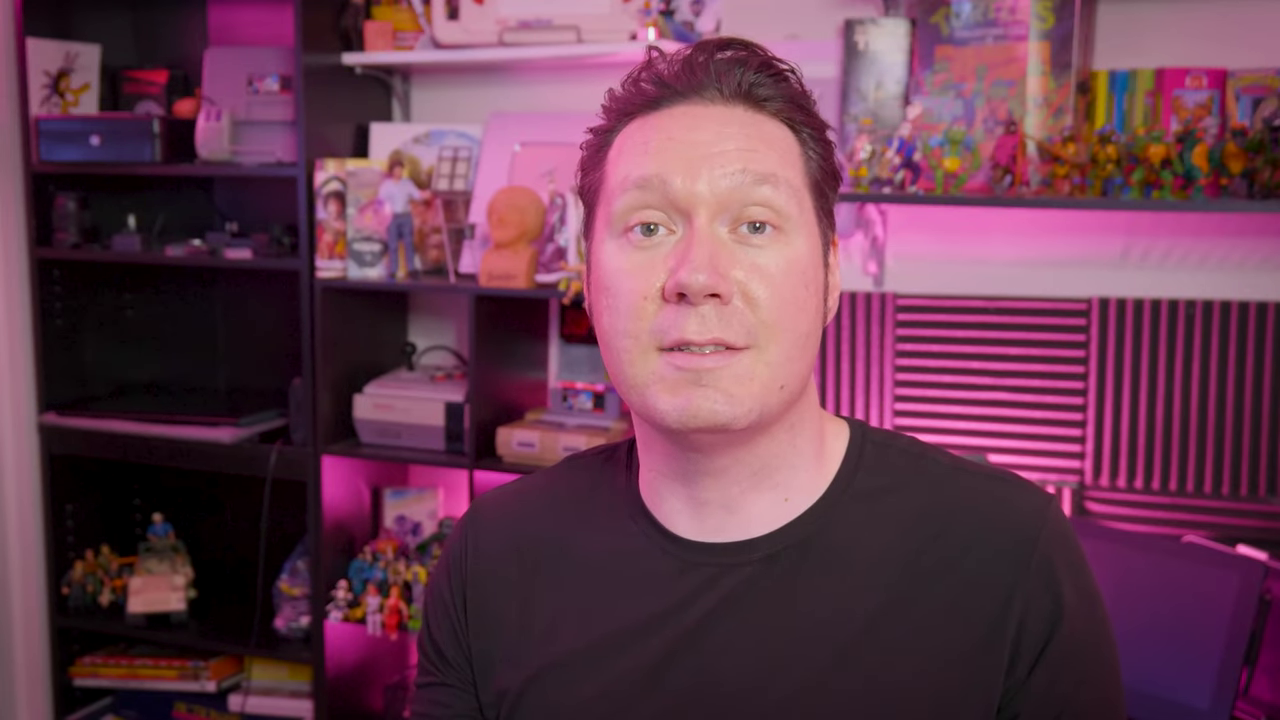
# Step: Switch to the Painter 2022 Brushes library and its Blenders : General category
pyautogui.click(200, 156)
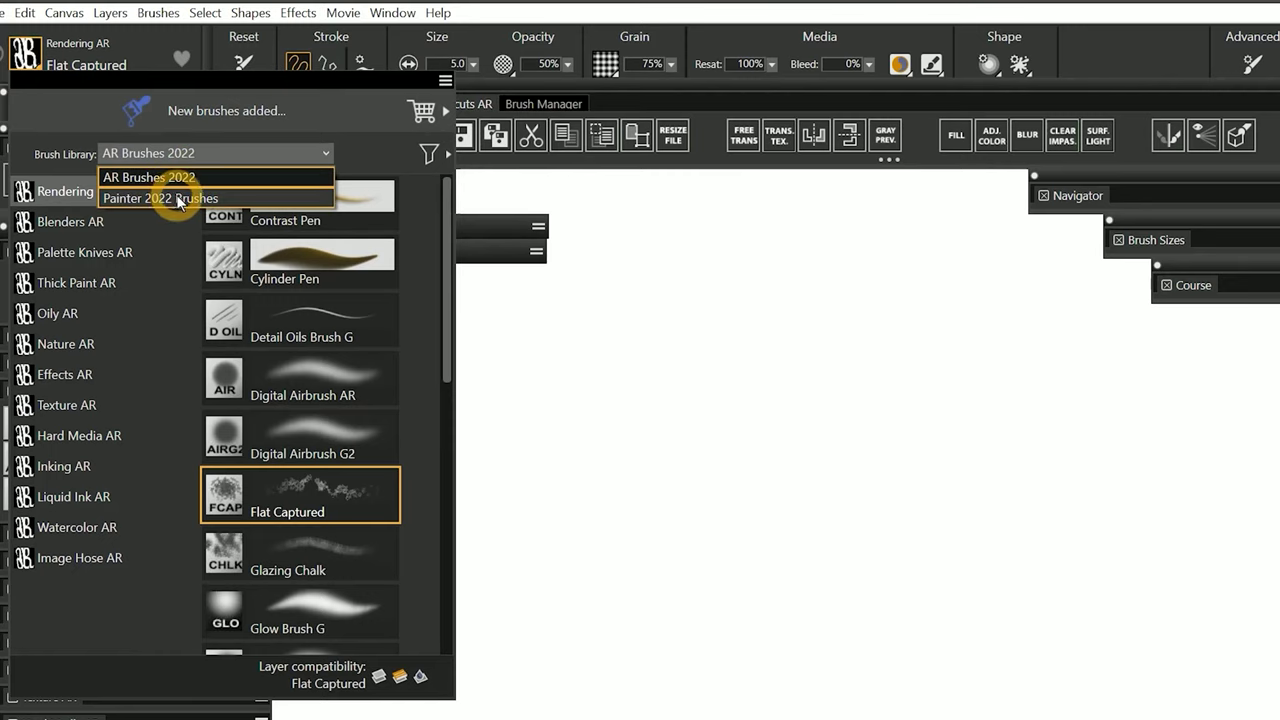
pyautogui.click(192, 198)
pyautogui.click(87, 252)
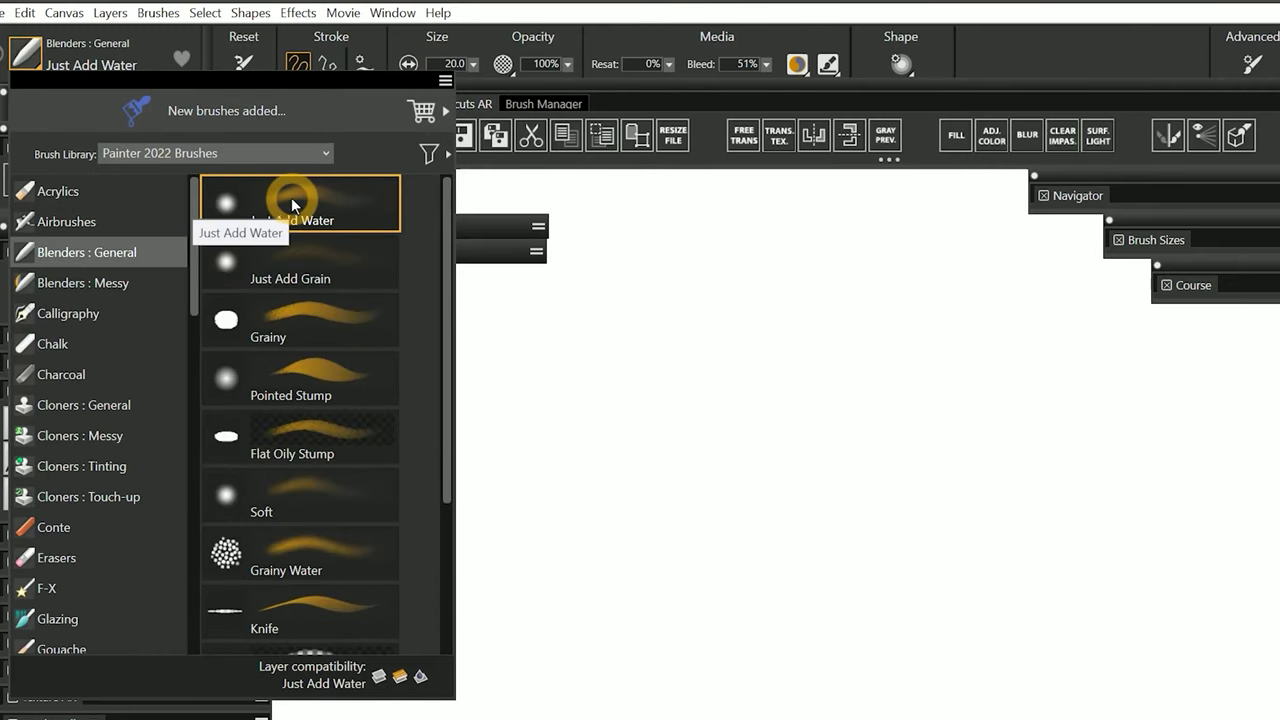
pyautogui.click(292, 205)
pyautogui.click(186, 57)
# Step: Review the Special Layers, Interface, Performance, Shapes, Cloning and Tablet preferences pages
pyautogui.click(428, 153)
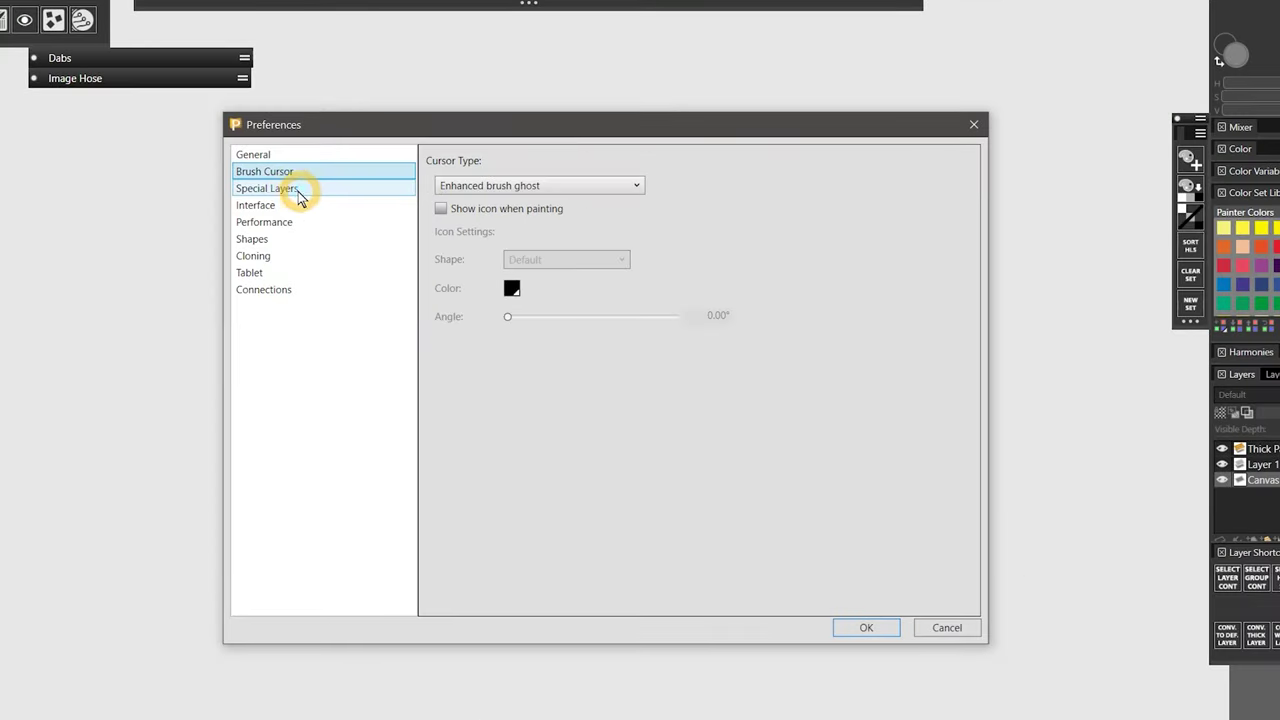
pyautogui.click(285, 192)
pyautogui.click(262, 206)
pyautogui.click(264, 223)
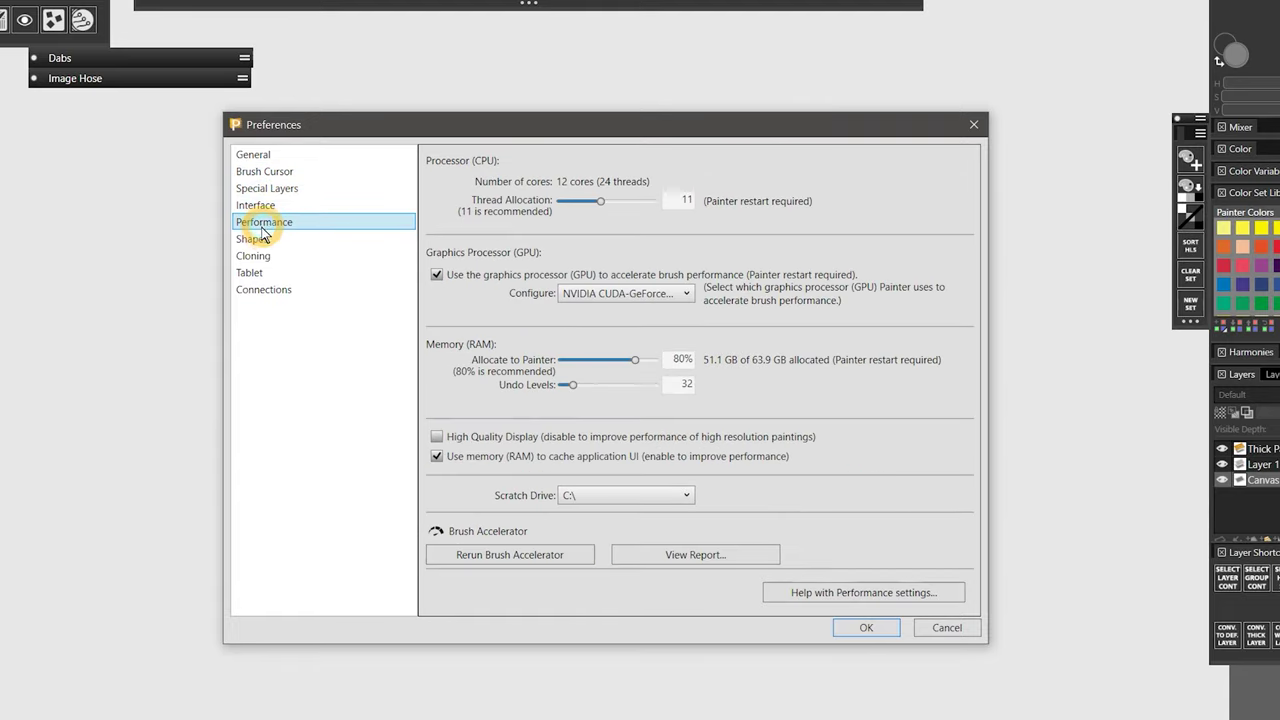
pyautogui.click(255, 242)
pyautogui.click(252, 257)
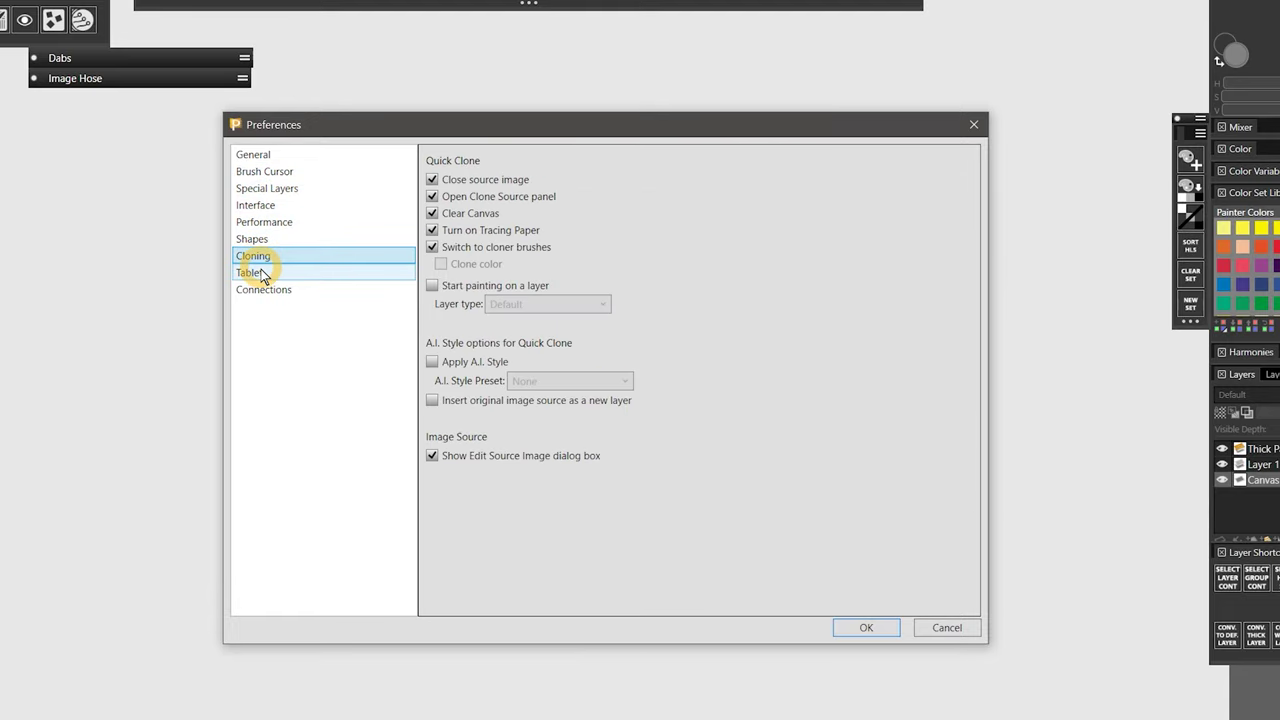
pyautogui.click(254, 274)
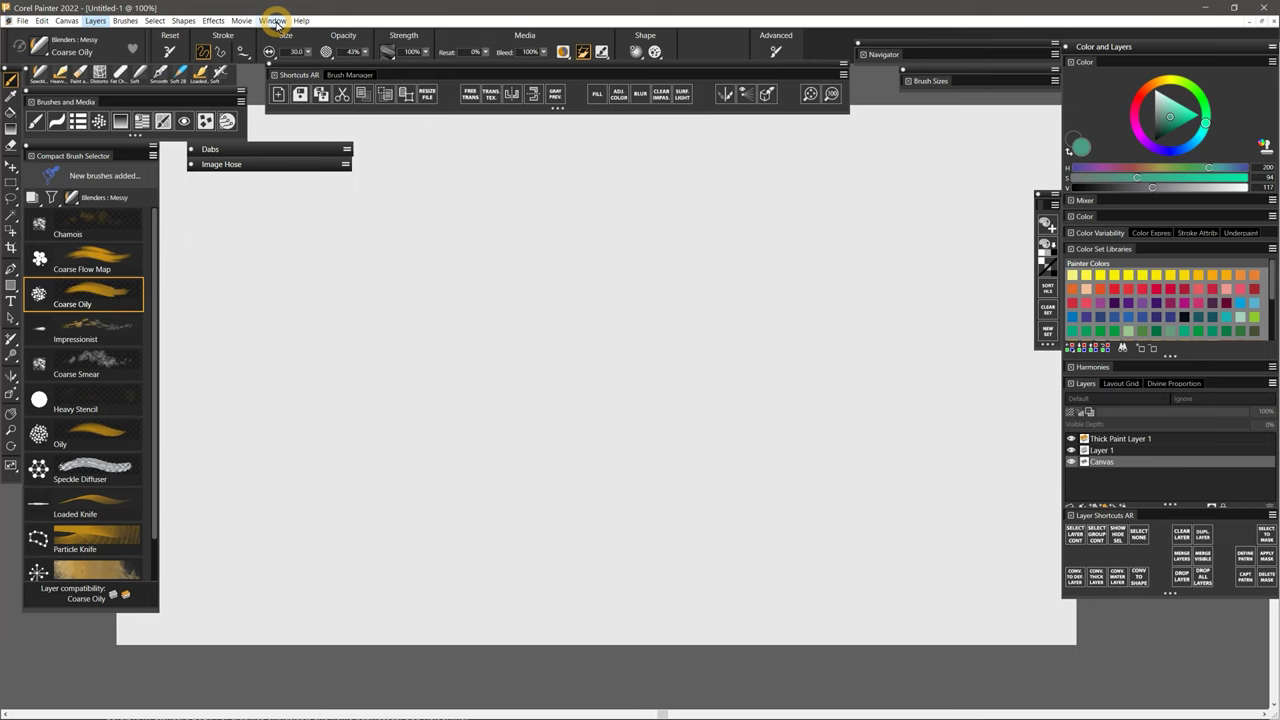
# Step: Place General Brush Controls at the top right and expand the Dabs and Image Hose panels
pyautogui.click(776, 51)
pyautogui.moveTo(656, 173)
pyautogui.mouseDown()
pyautogui.moveTo(720, 171)
pyautogui.moveTo(844, 134)
pyautogui.mouseUp()
pyautogui.click(294, 163)
pyautogui.moveTo(294, 163); pyautogui.dragTo(383, 150)
# Step: Bring up the Brushes AR palette and expand the Underpainting and Brush Sizes panels
pyautogui.click(272, 20)
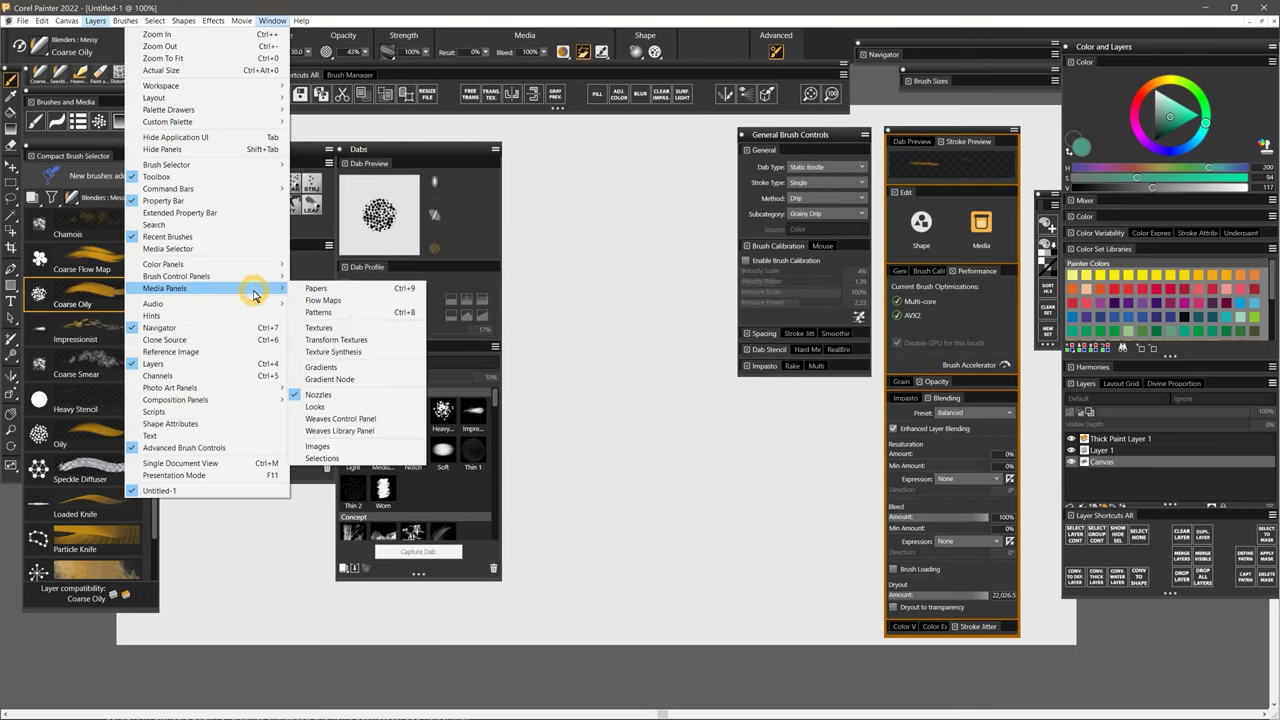
pyautogui.click(350, 290)
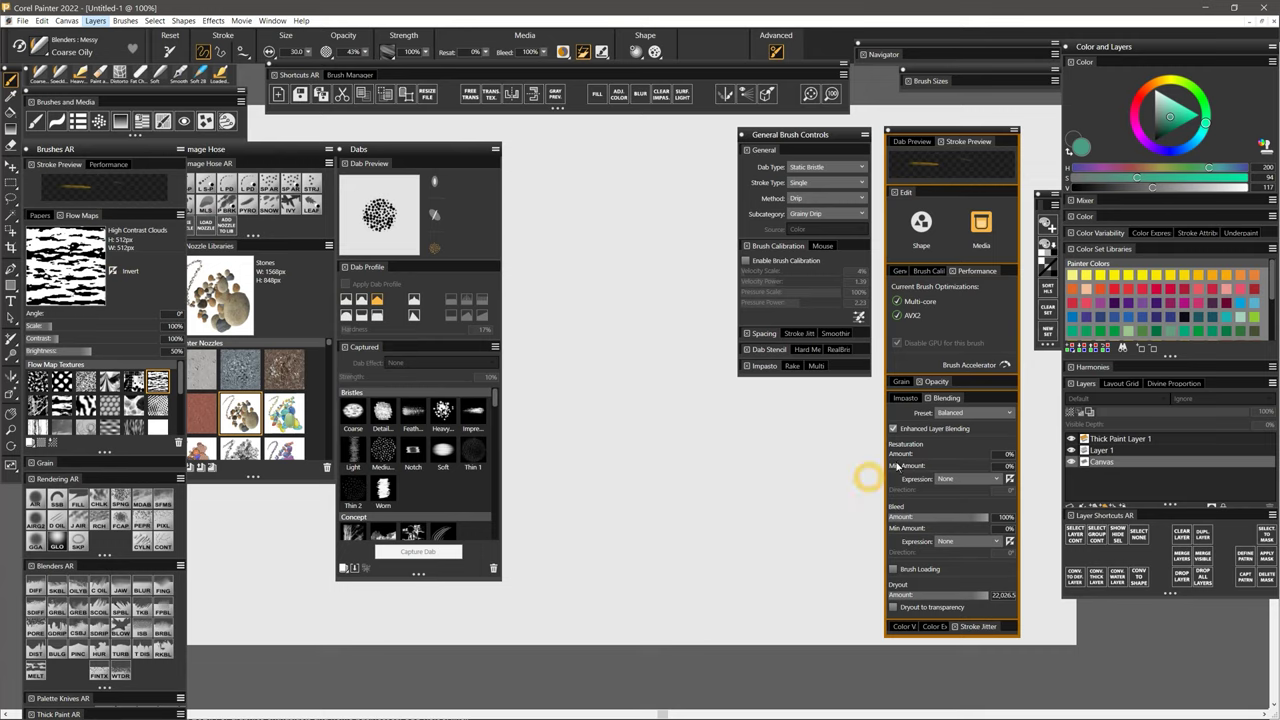
pyautogui.click(1240, 232)
pyautogui.click(933, 83)
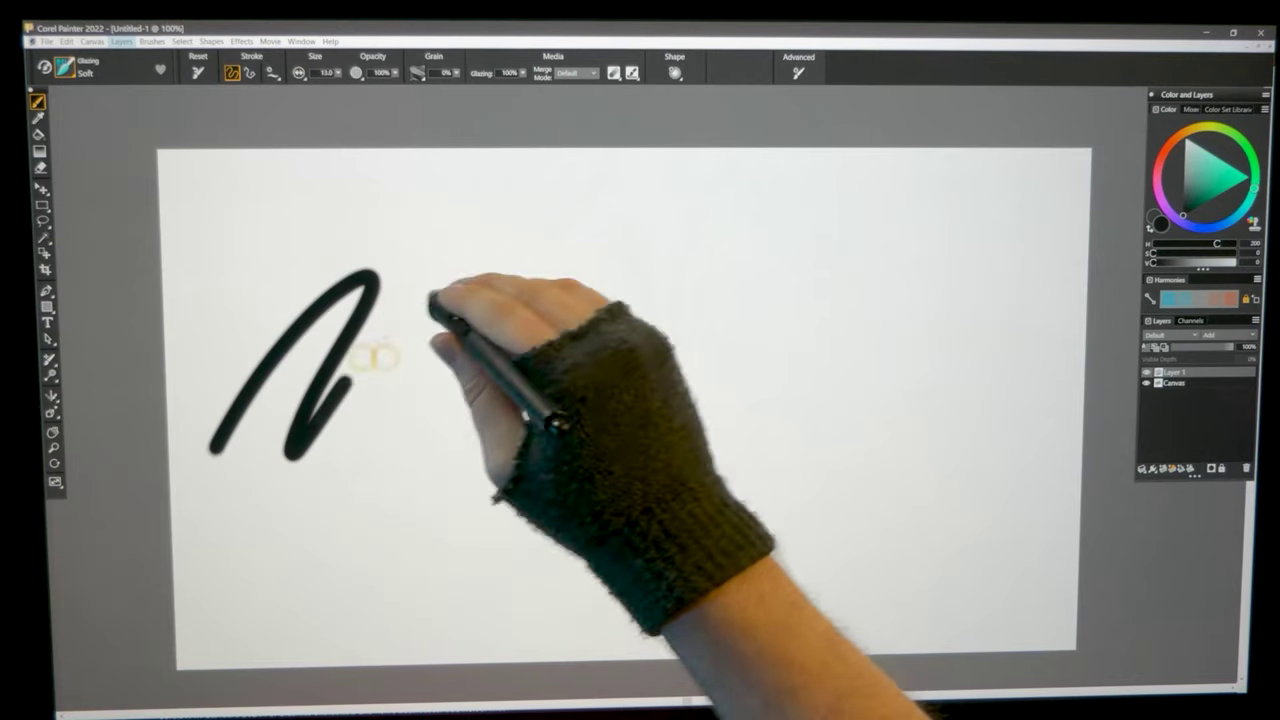
# Step: Paint zigzag sprayer strokes, then draw Soft 2B pencil hatching across the canvas
pyautogui.moveTo(375, 357)
pyautogui.mouseDown()
pyautogui.moveTo(470, 343)
pyautogui.moveTo(521, 417)
pyautogui.moveTo(601, 432)
pyautogui.moveTo(739, 405)
pyautogui.moveTo(842, 426)
pyautogui.moveTo(1000, 414)
pyautogui.mouseUp()
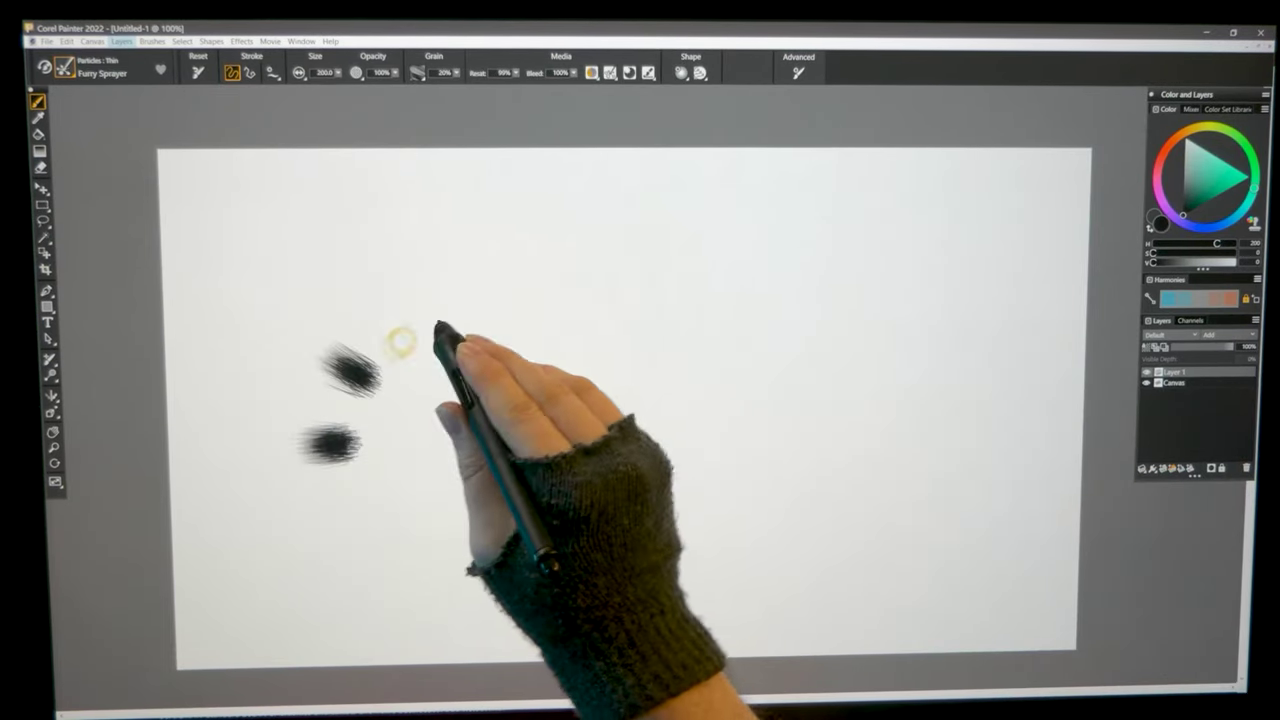
pyautogui.click(414, 300)
pyautogui.moveTo(460, 262)
pyautogui.mouseDown()
pyautogui.moveTo(591, 289)
pyautogui.moveTo(509, 480)
pyautogui.moveTo(780, 460)
pyautogui.mouseUp()
pyautogui.moveTo(830, 240)
pyautogui.mouseDown()
pyautogui.moveTo(905, 337)
pyautogui.moveTo(880, 480)
pyautogui.mouseUp()
pyautogui.moveTo(370, 592); pyautogui.dragTo(957, 600)
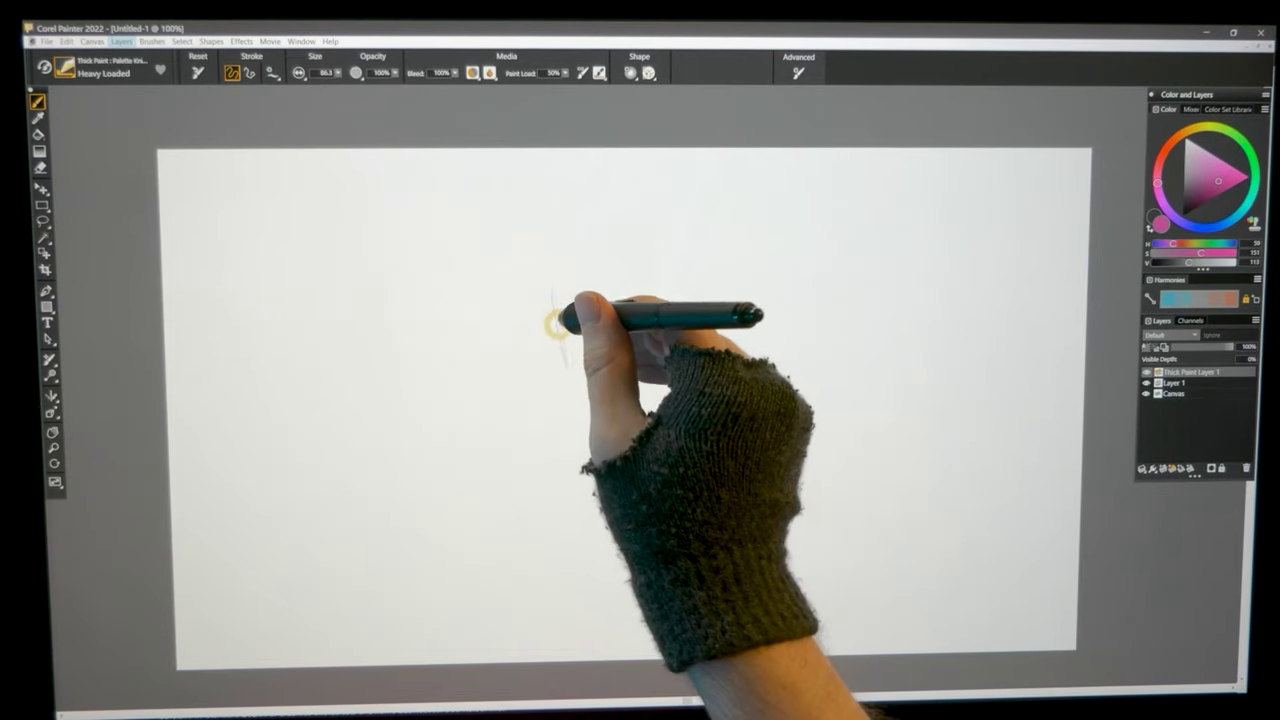
pyautogui.moveTo(560, 295); pyautogui.dragTo(567, 515)
pyautogui.moveTo(692, 292)
pyautogui.mouseDown()
pyautogui.moveTo(650, 312)
pyautogui.moveTo(777, 406)
pyautogui.moveTo(486, 514)
pyautogui.moveTo(434, 229)
pyautogui.moveTo(581, 263)
pyautogui.mouseUp()
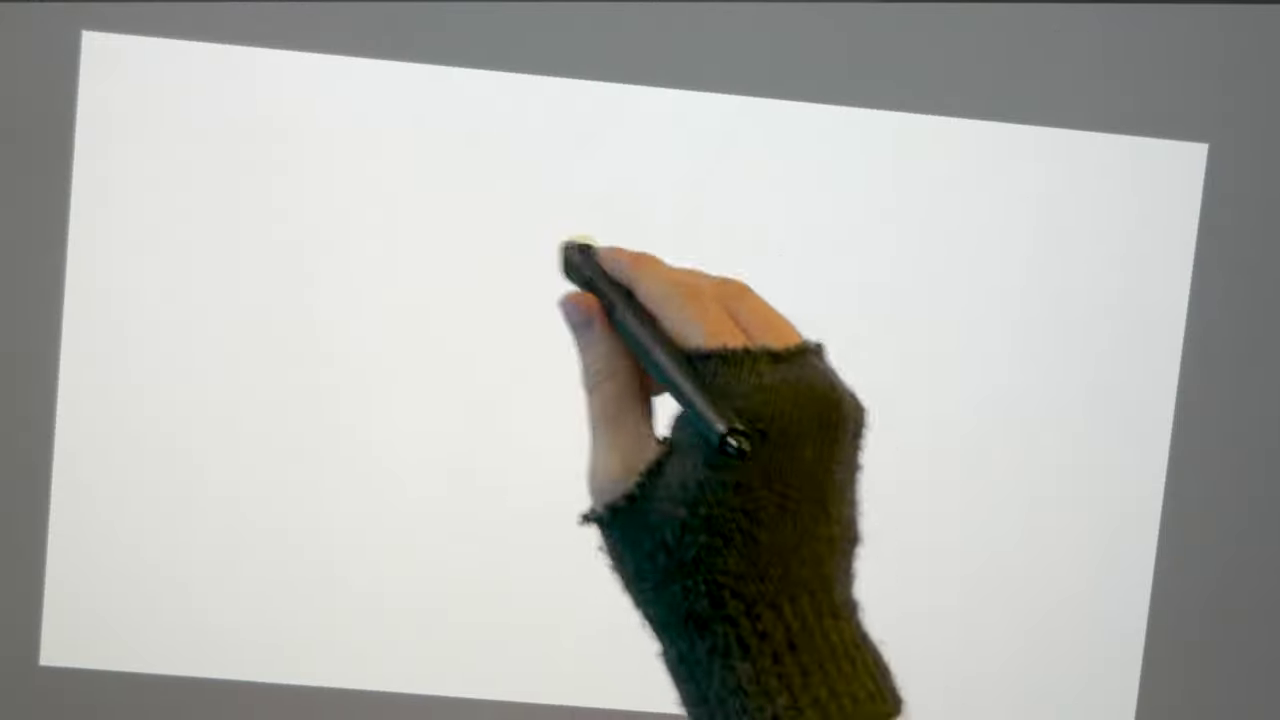
pyautogui.moveTo(571, 251)
pyautogui.mouseDown()
pyautogui.moveTo(429, 400)
pyautogui.moveTo(488, 462)
pyautogui.moveTo(514, 357)
pyautogui.moveTo(597, 257)
pyautogui.moveTo(557, 257)
pyautogui.moveTo(590, 250)
pyautogui.mouseUp()
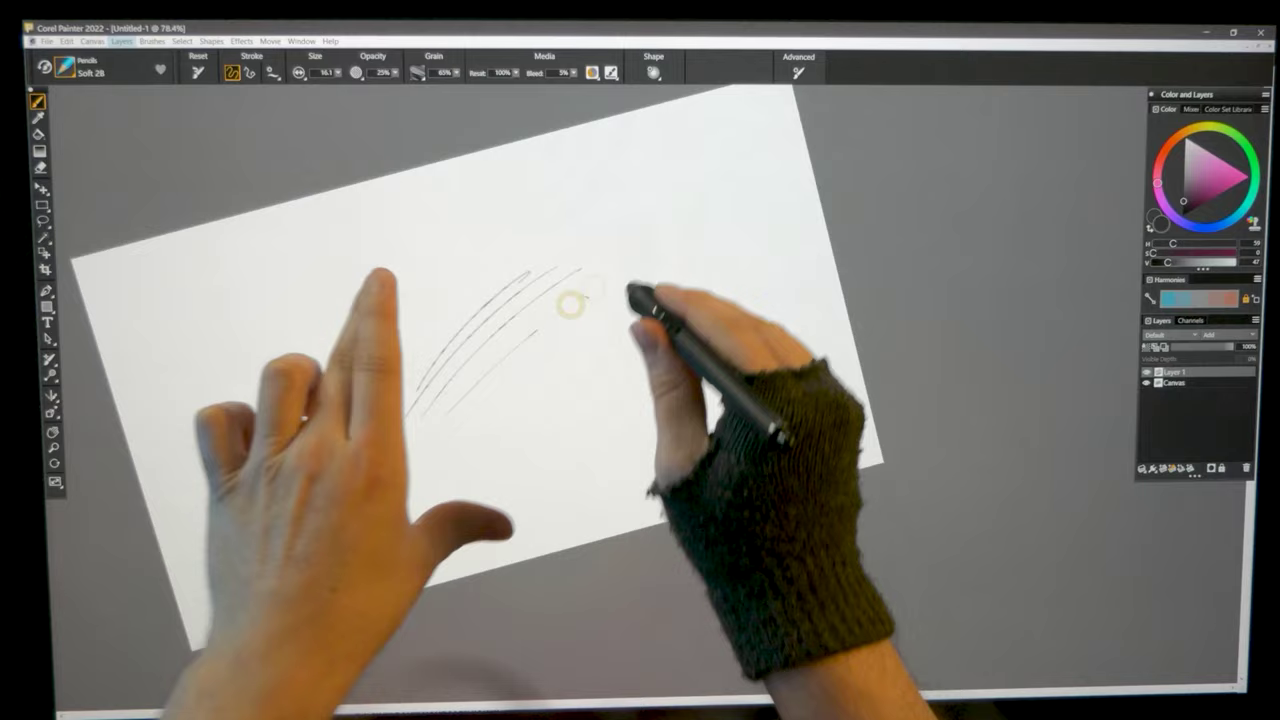
pyautogui.moveTo(634, 291)
pyautogui.mouseDown()
pyautogui.moveTo(606, 449)
pyautogui.moveTo(650, 300)
pyautogui.mouseUp()
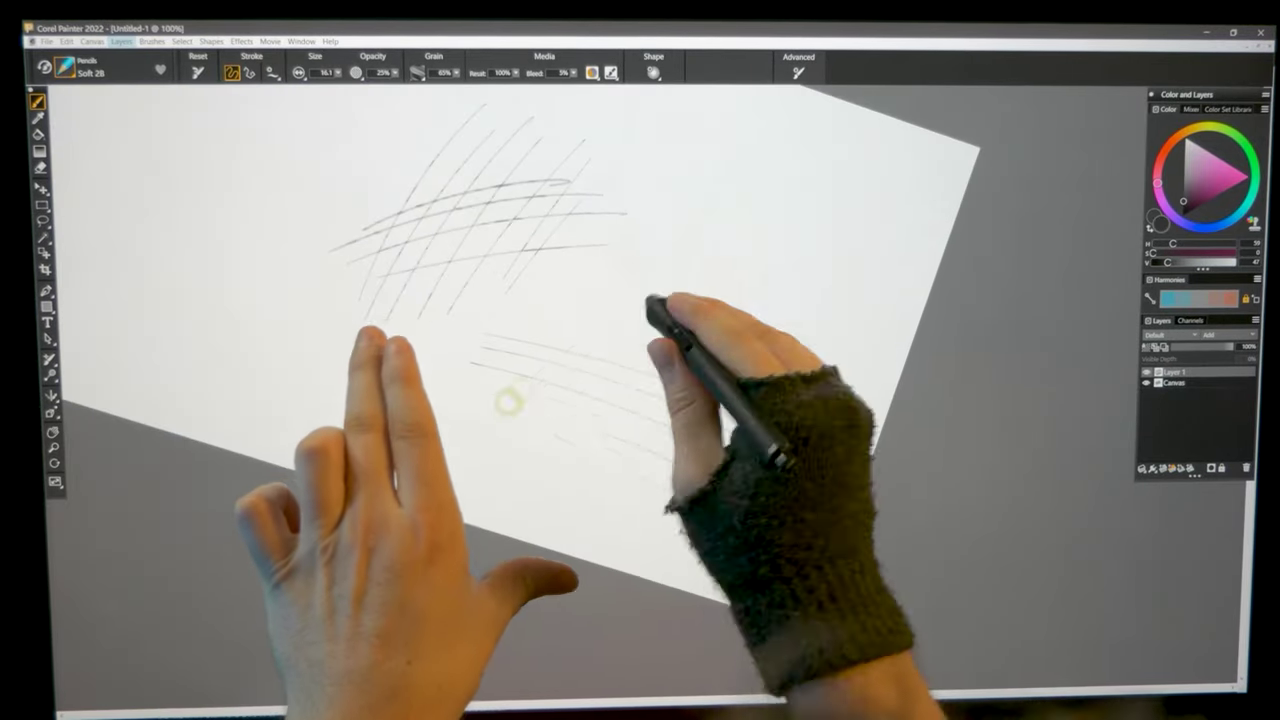
pyautogui.moveTo(508, 401); pyautogui.dragTo(774, 300)
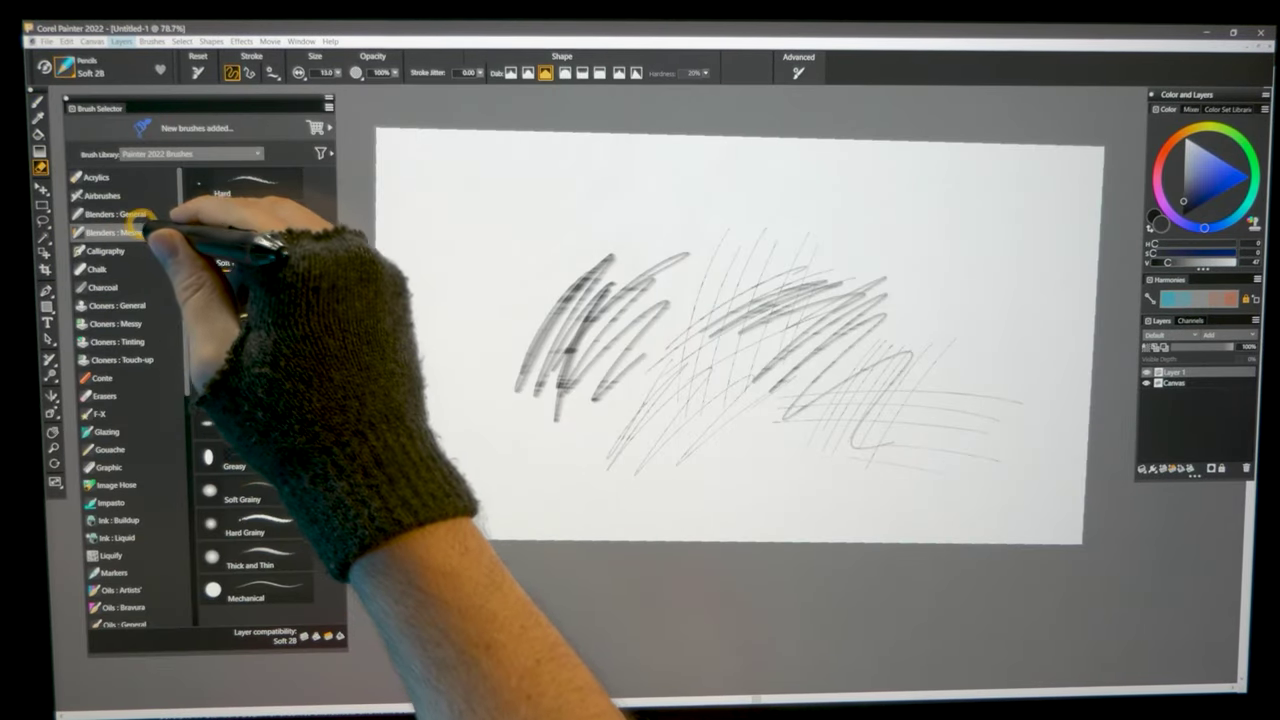
# Step: Soften the hatching with Blenders: Messy > Coarse Smear, adding a pencil circle and more hatching
pyautogui.click(140, 230)
pyautogui.click(250, 320)
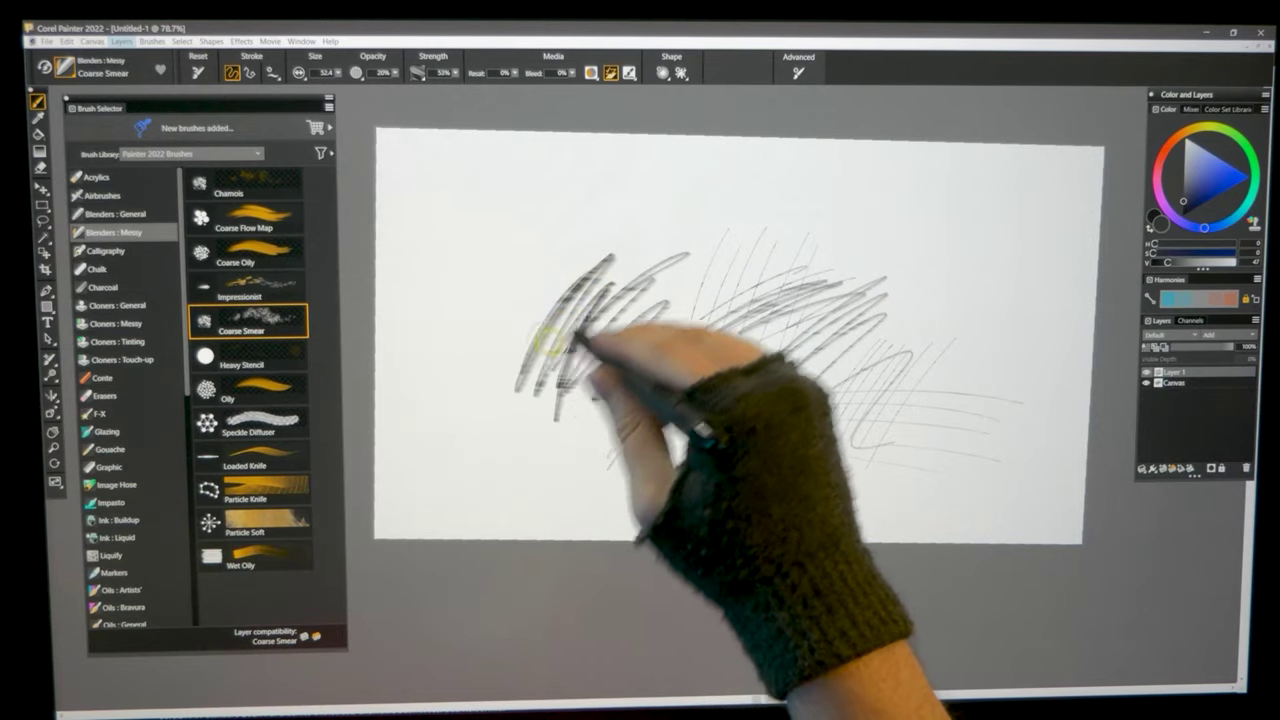
pyautogui.moveTo(550, 335)
pyautogui.mouseDown()
pyautogui.moveTo(623, 273)
pyautogui.moveTo(615, 341)
pyautogui.moveTo(651, 409)
pyautogui.mouseUp()
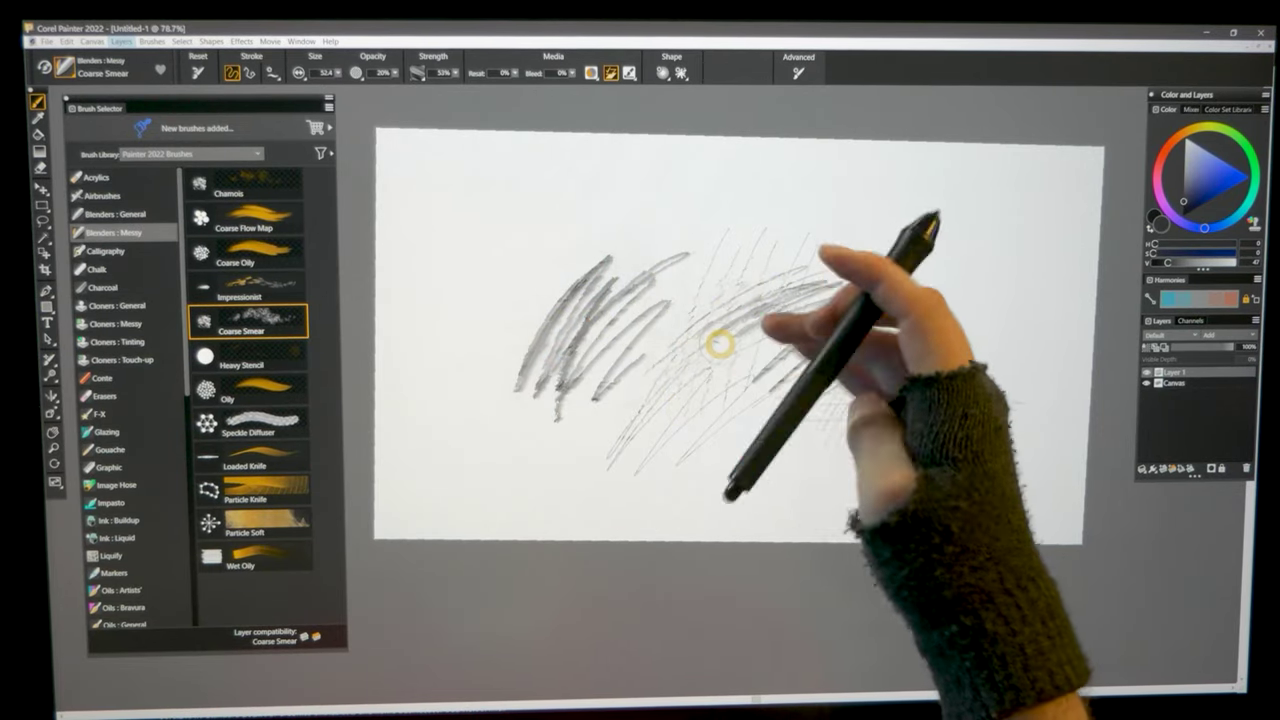
pyautogui.press('b')
pyautogui.moveTo(814, 437)
pyautogui.mouseDown()
pyautogui.moveTo(653, 435)
pyautogui.moveTo(590, 358)
pyautogui.moveTo(594, 317)
pyautogui.moveTo(844, 295)
pyautogui.moveTo(615, 287)
pyautogui.moveTo(597, 318)
pyautogui.mouseUp()
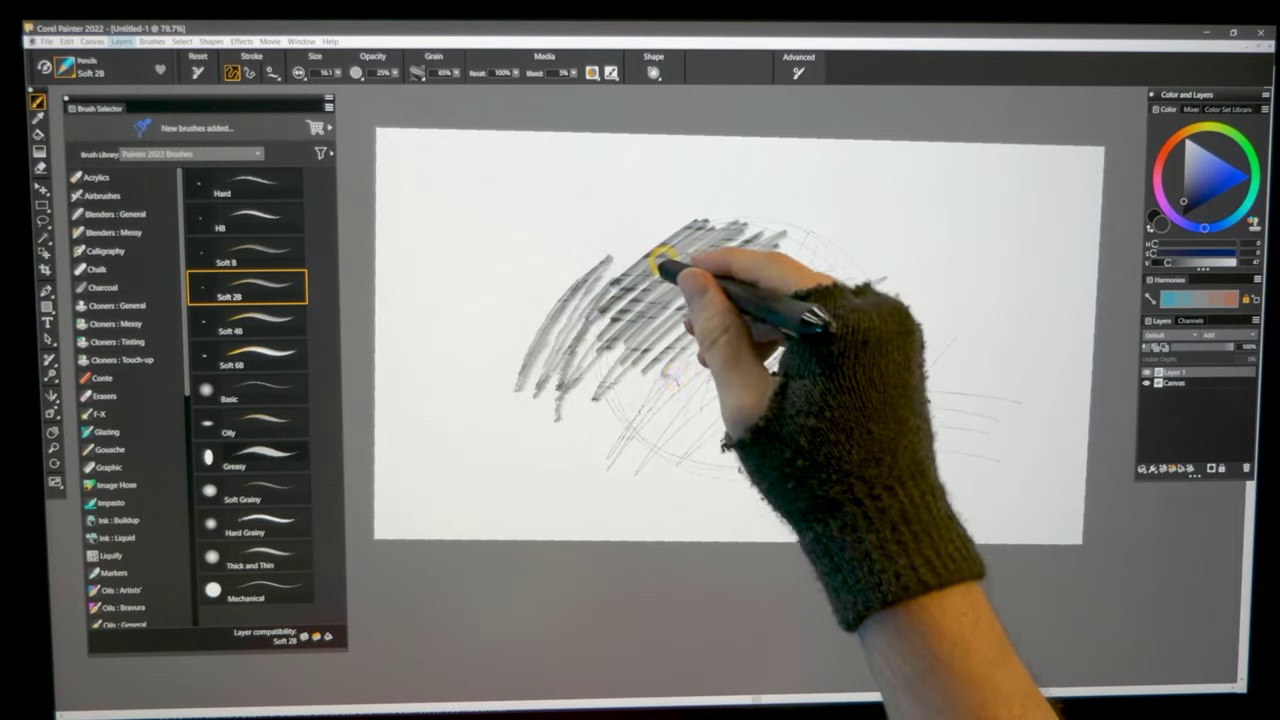
pyautogui.press('b')
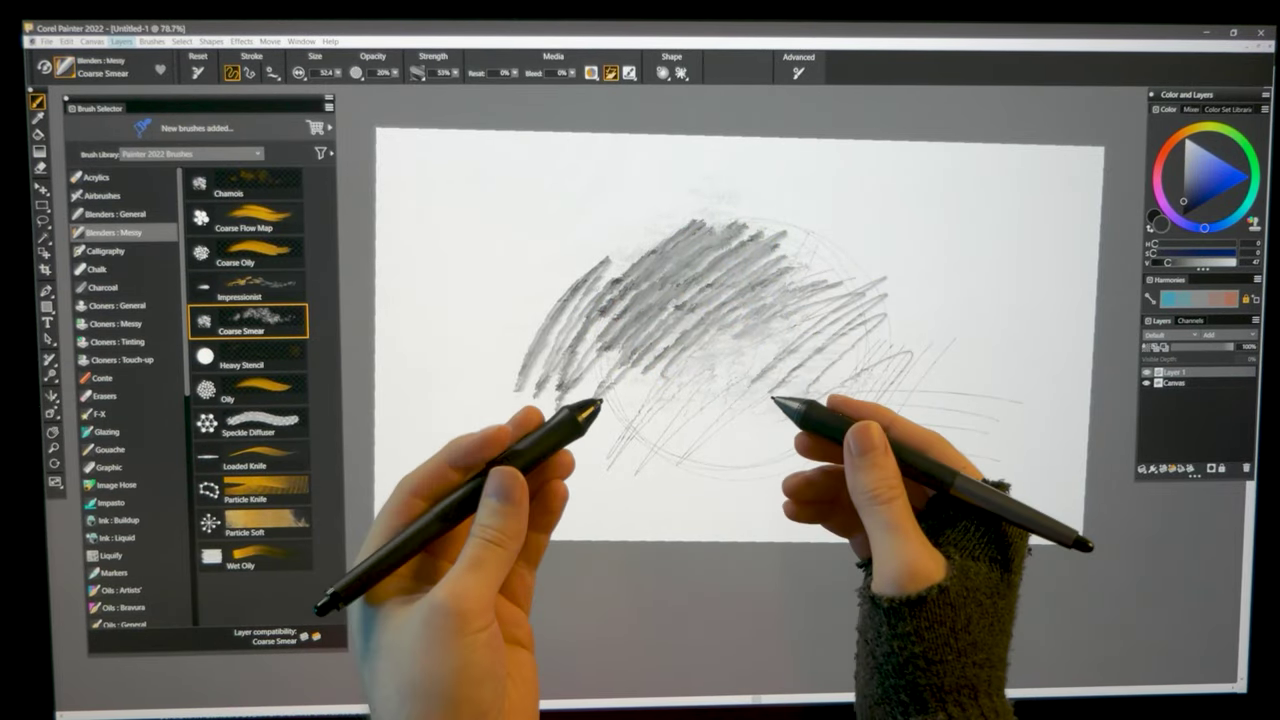
pyautogui.press('b')
pyautogui.moveTo(470, 212)
pyautogui.mouseDown()
pyautogui.moveTo(471, 243)
pyautogui.moveTo(537, 298)
pyautogui.mouseUp()
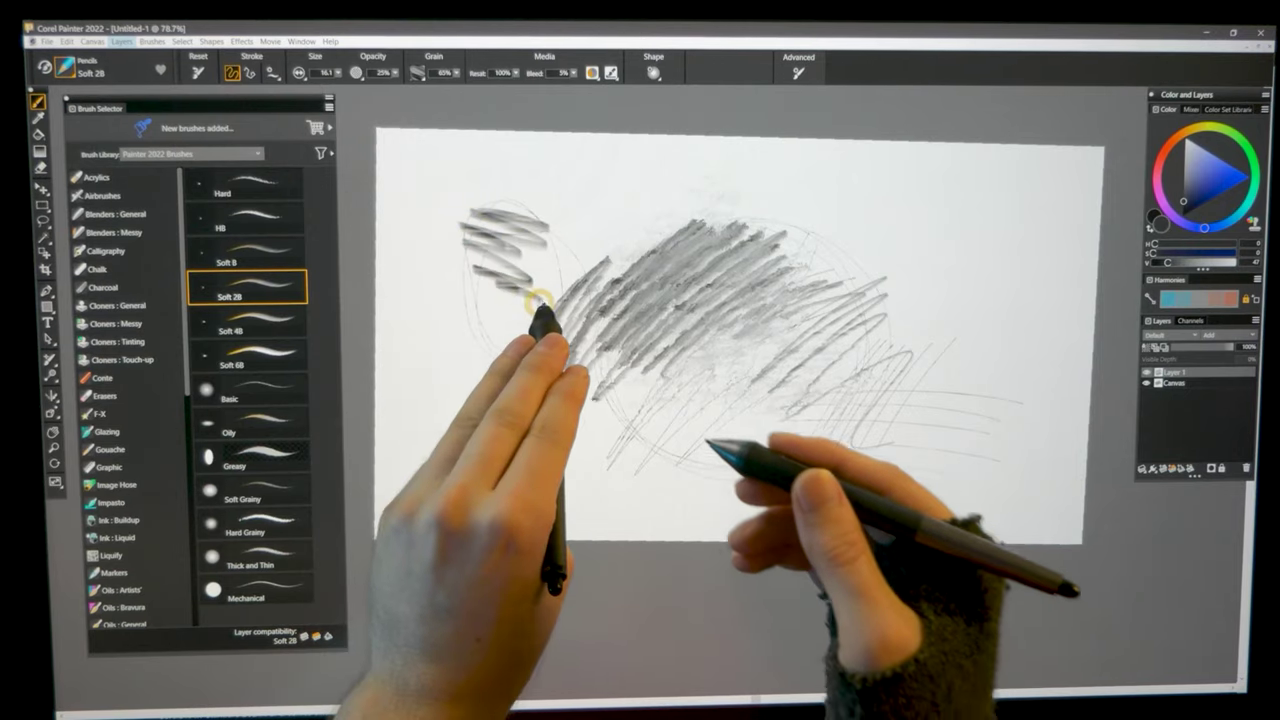
# Step: Paint a blue Fat Chalk block and break it up with Coarse Smear streaks
pyautogui.click(97, 269)
pyautogui.click(230, 220)
pyautogui.click(1243, 180)
pyautogui.moveTo(760, 208)
pyautogui.mouseDown()
pyautogui.moveTo(789, 225)
pyautogui.moveTo(786, 349)
pyautogui.mouseUp()
pyautogui.press('b')
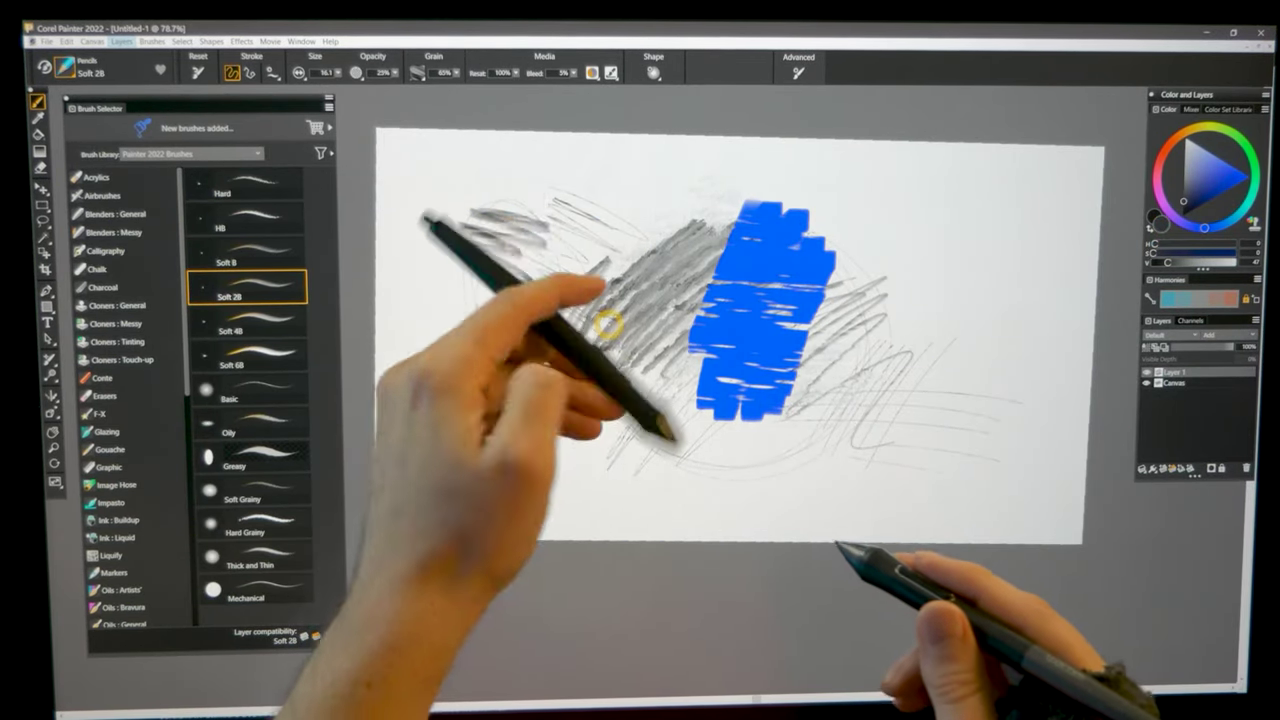
pyautogui.press('b')
pyautogui.moveTo(520, 230); pyautogui.dragTo(606, 306)
pyautogui.moveTo(700, 292); pyautogui.dragTo(825, 245)
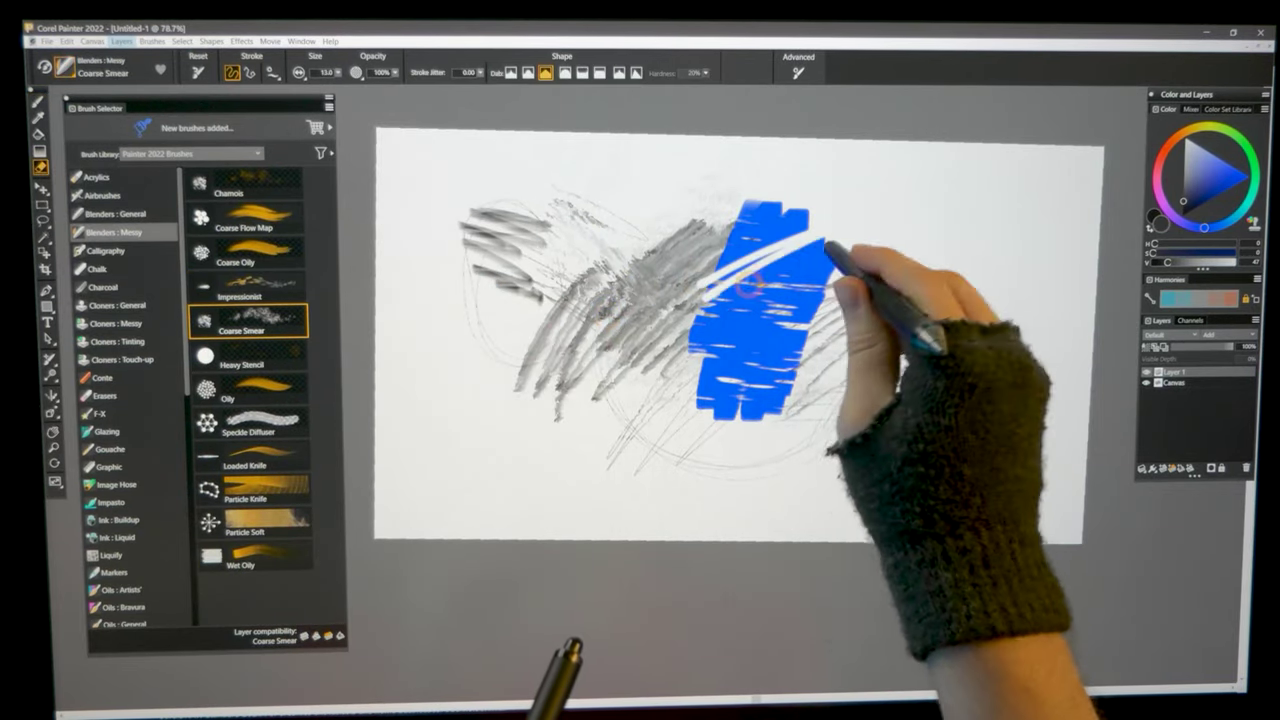
pyautogui.moveTo(748, 283)
pyautogui.mouseDown()
pyautogui.moveTo(600, 300)
pyautogui.moveTo(778, 328)
pyautogui.moveTo(713, 437)
pyautogui.mouseUp()
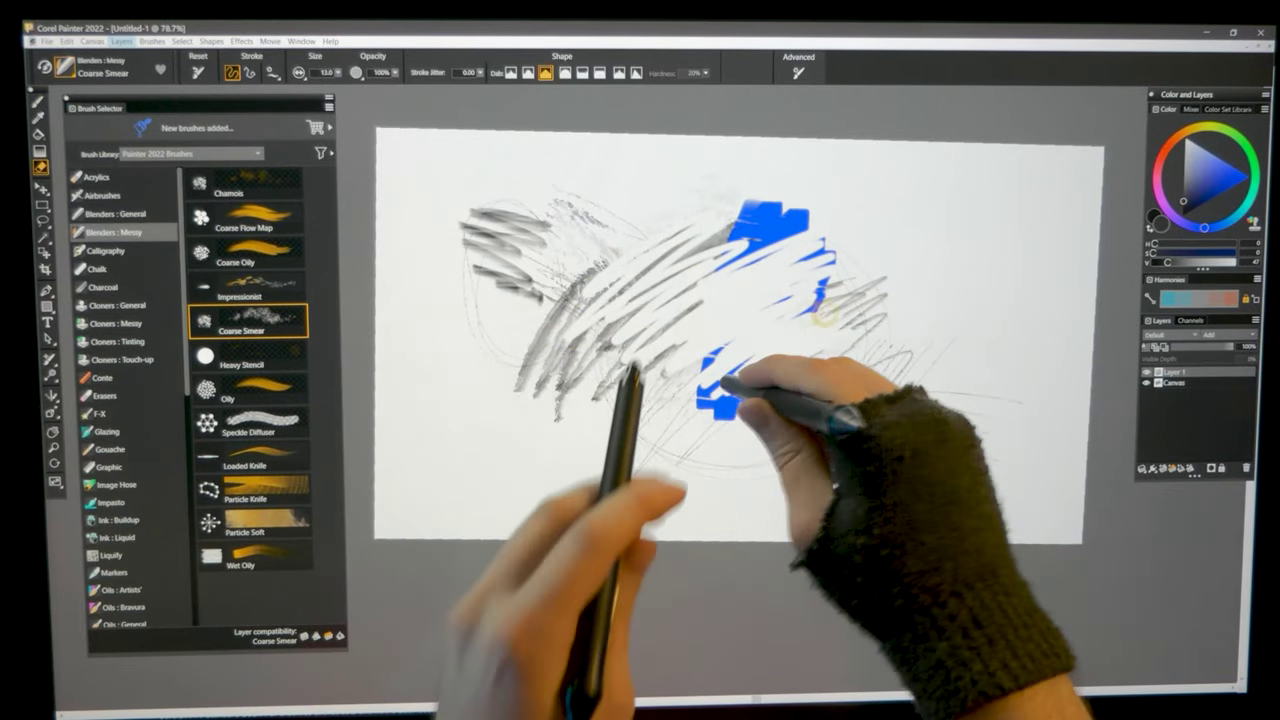
# Step: Spray a soft grey airbrush haze and add large blue strokes right of centre
pyautogui.click(102, 195)
pyautogui.moveTo(560, 220)
pyautogui.mouseDown()
pyautogui.moveTo(770, 240)
pyautogui.moveTo(850, 300)
pyautogui.mouseUp()
pyautogui.moveTo(800, 230); pyautogui.dragTo(930, 330)
pyautogui.moveTo(769, 264); pyautogui.dragTo(820, 460)
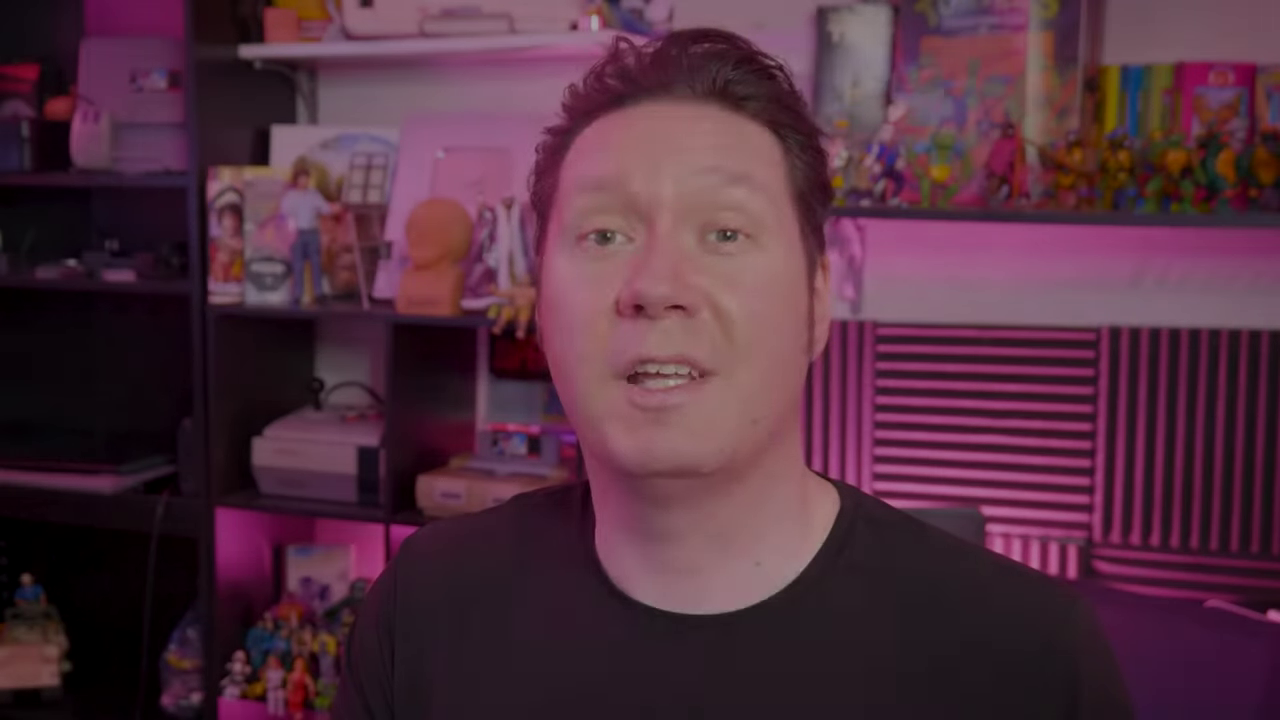
# Step: Select a square canvas area, fill it with the Weaves pattern, then paint a few strokes
pyautogui.click(12, 187)
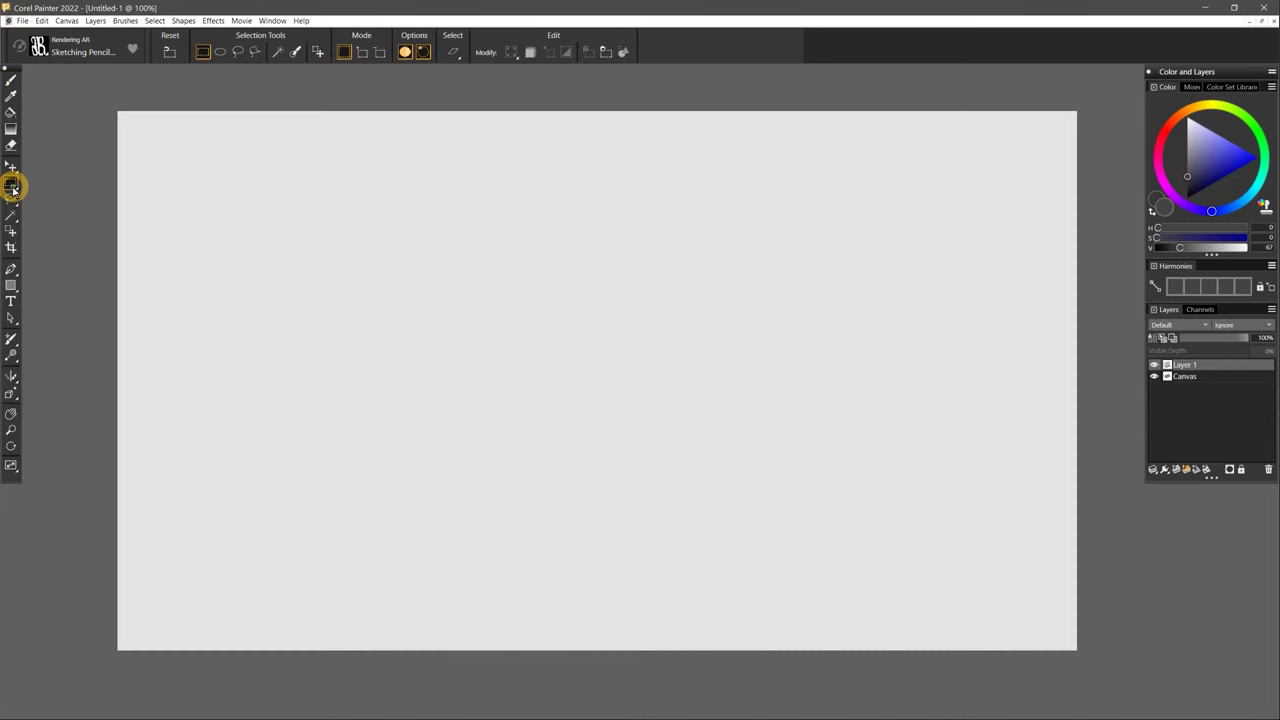
pyautogui.moveTo(248, 227); pyautogui.dragTo(456, 434)
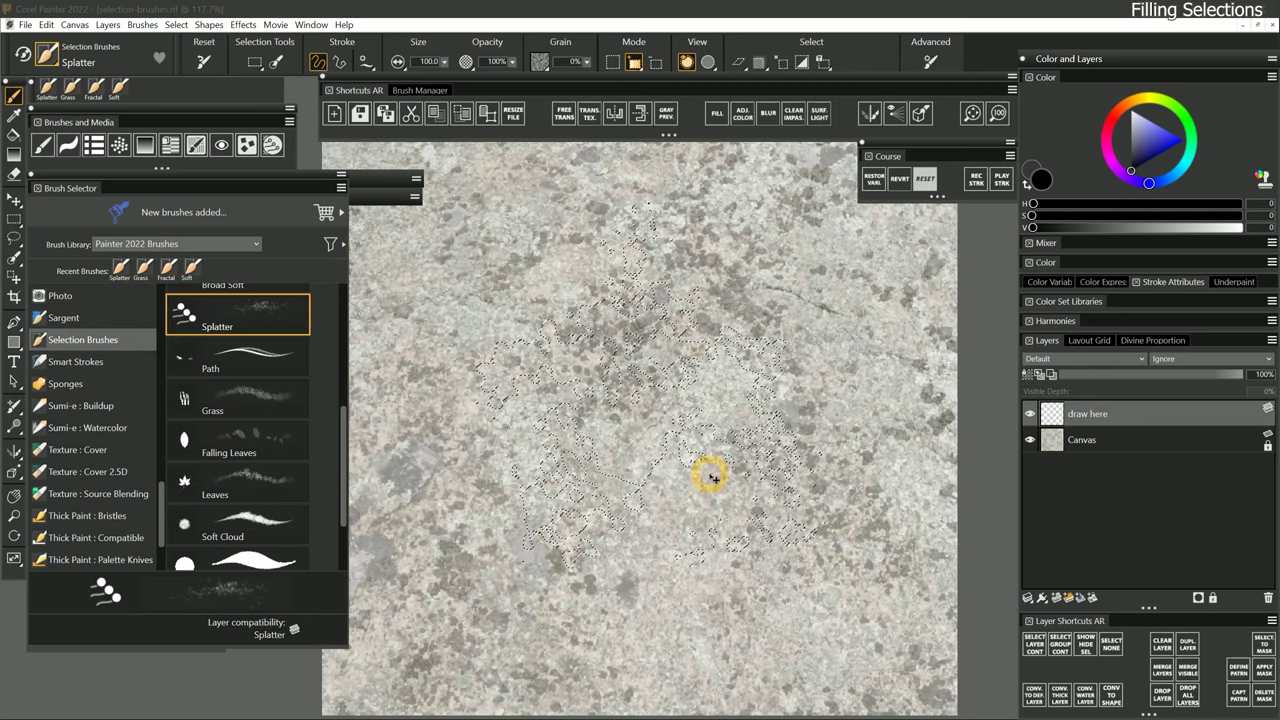
pyautogui.hotkey('ctrl', 'f')
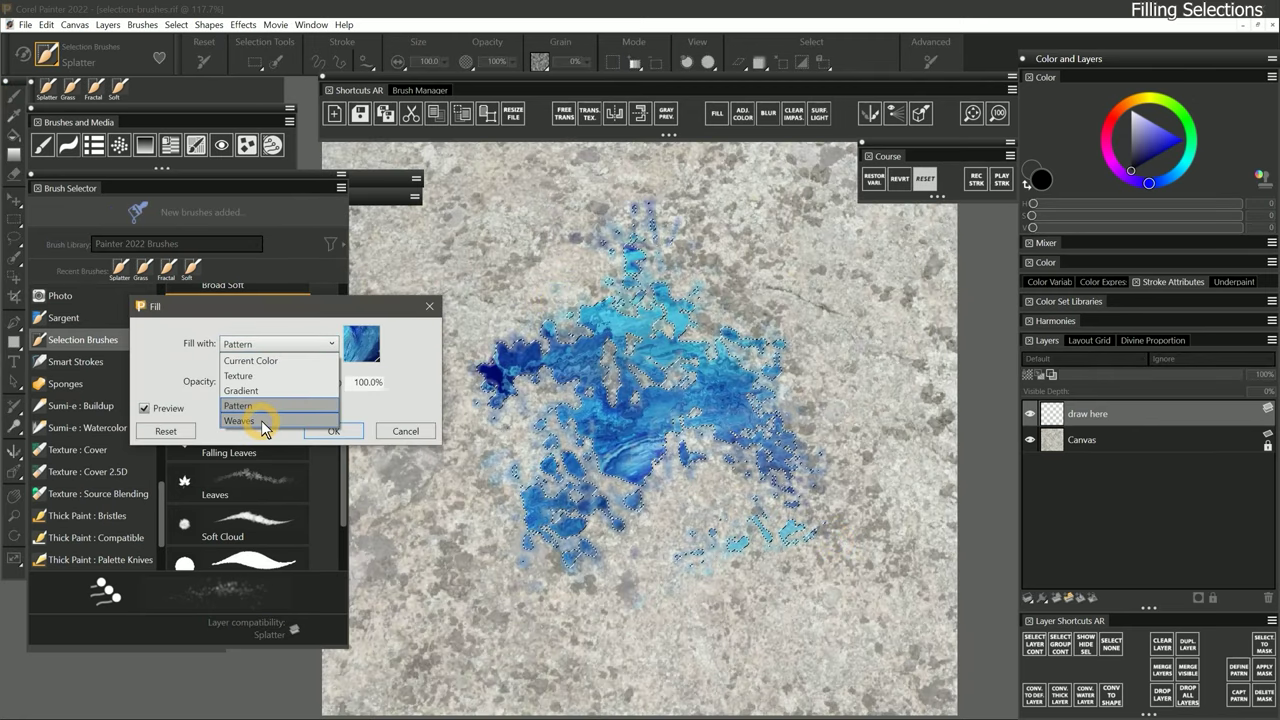
pyautogui.click(250, 402)
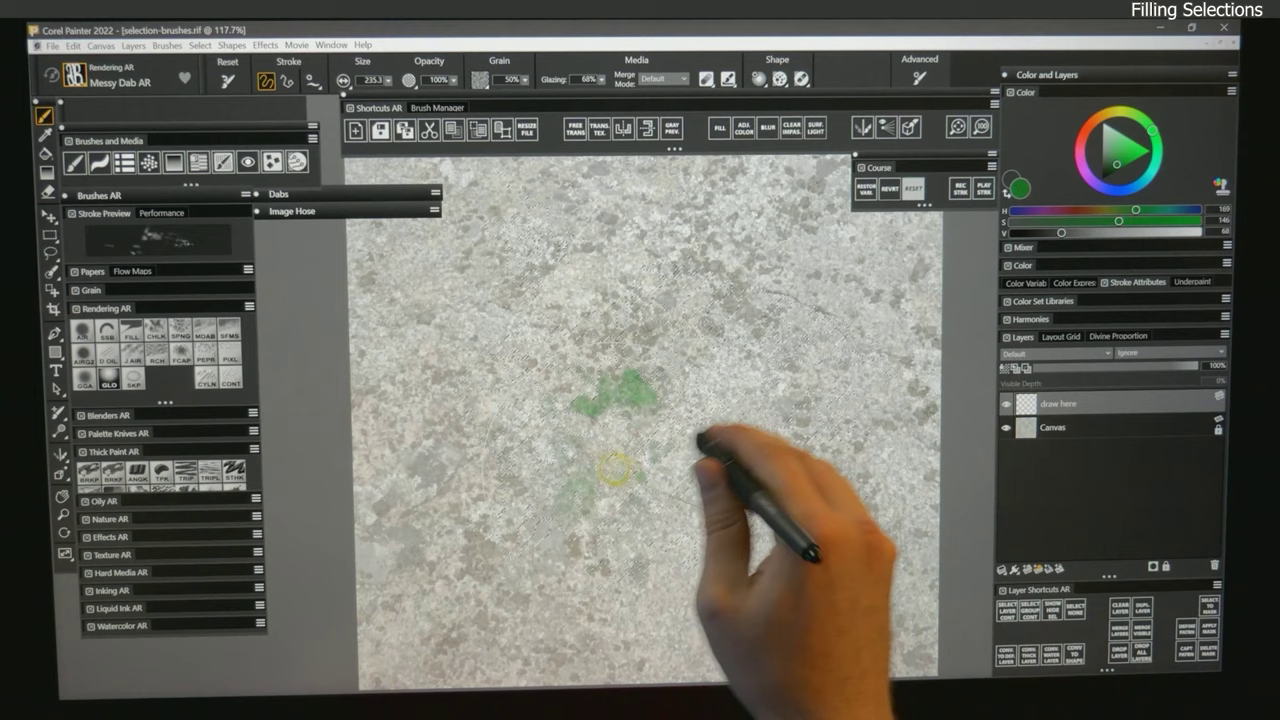
pyautogui.moveTo(700, 371)
pyautogui.mouseDown()
pyautogui.moveTo(594, 377)
pyautogui.moveTo(714, 500)
pyautogui.moveTo(560, 322)
pyautogui.mouseUp()
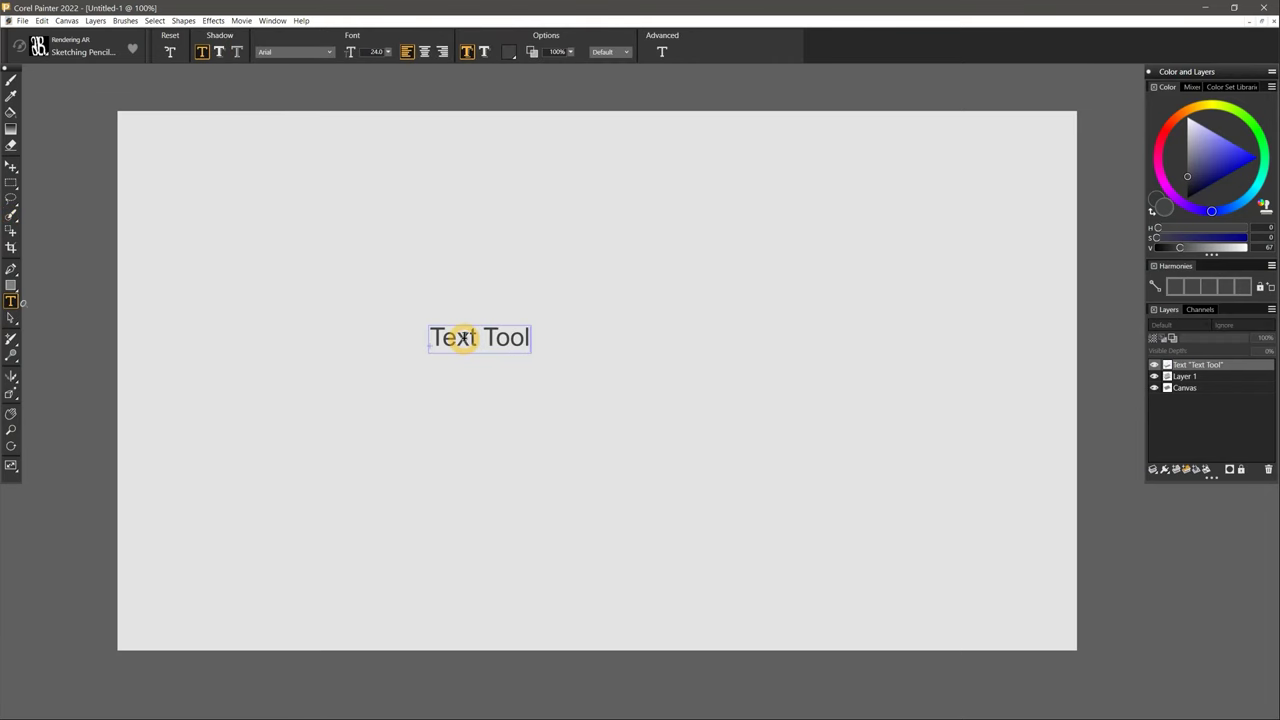
# Step: Enlarge the 'Text Tool' lettering and change its font to Calibri in Advanced Text
pyautogui.moveTo(532, 345); pyautogui.dragTo(849, 403)
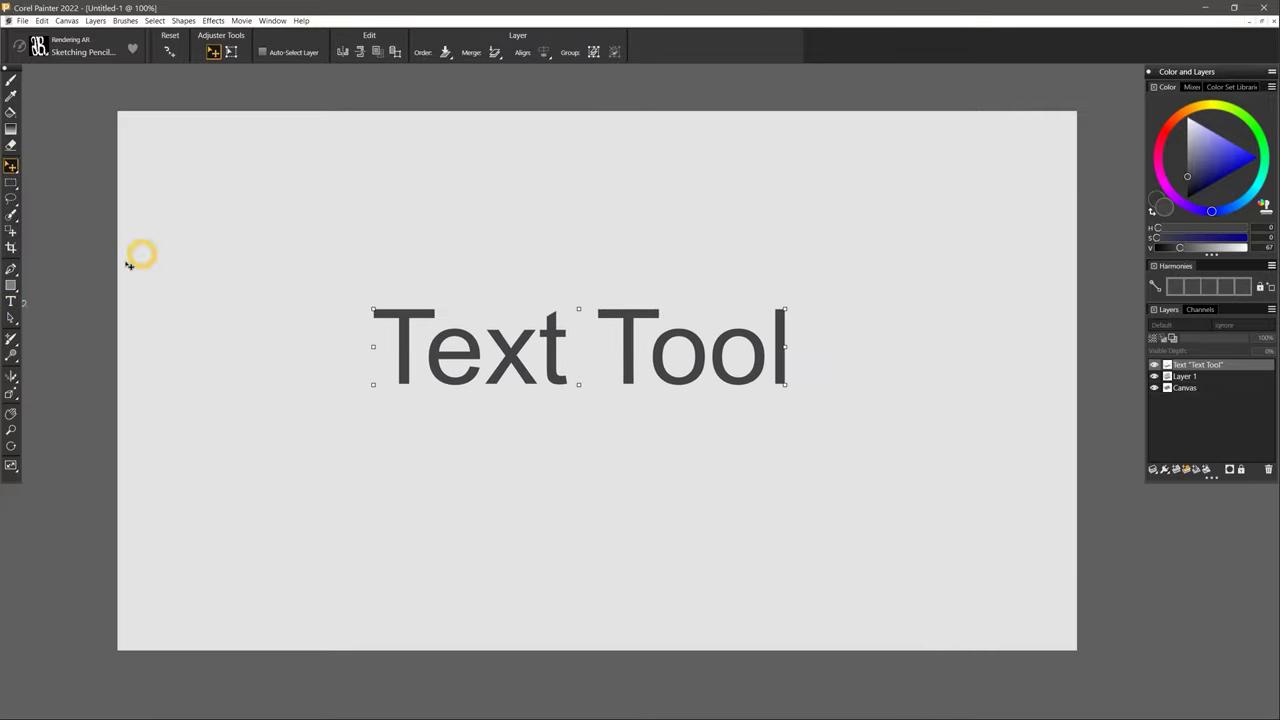
pyautogui.press('t')
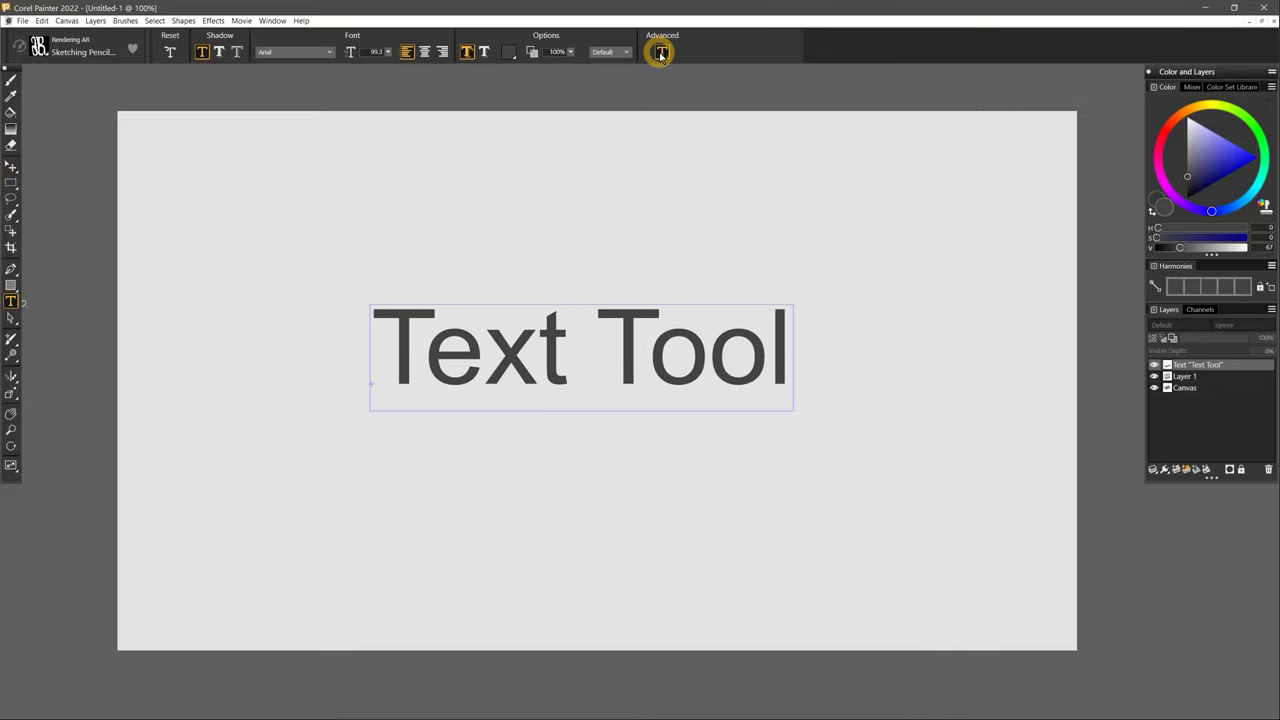
pyautogui.click(662, 51)
pyautogui.click(1085, 110)
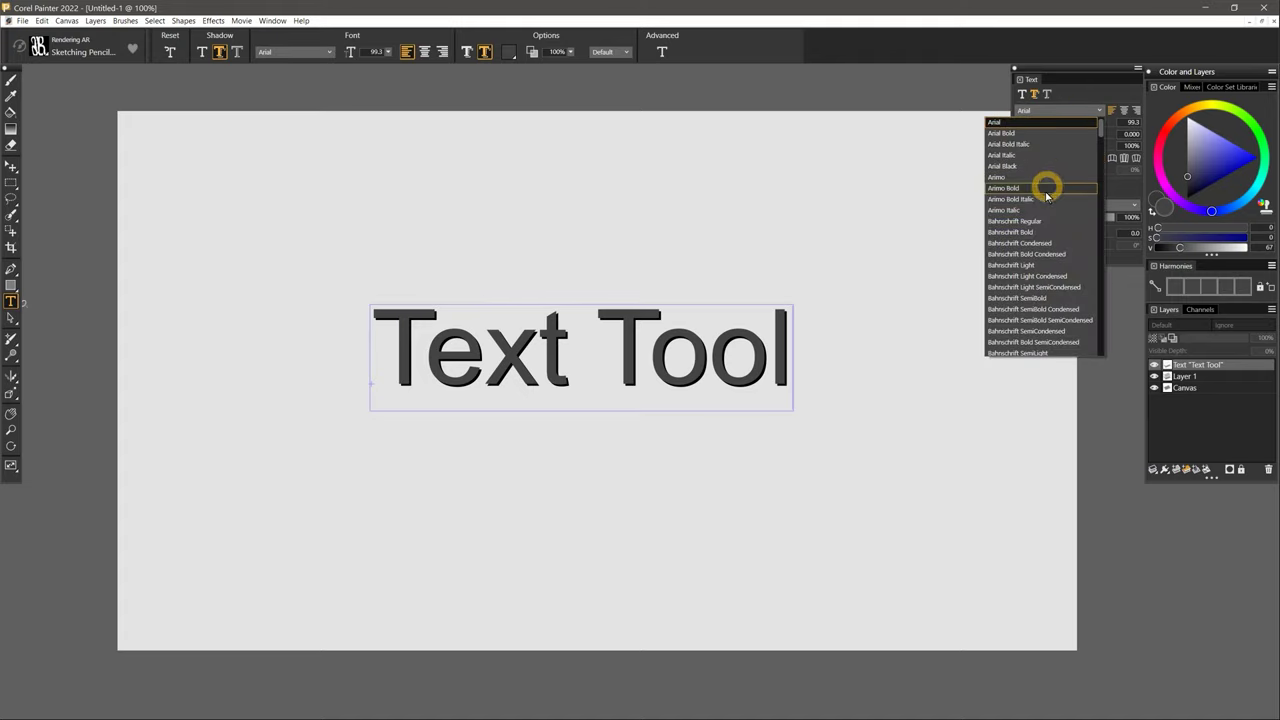
pyautogui.click(1043, 215)
pyautogui.click(1085, 110)
pyautogui.click(1019, 341)
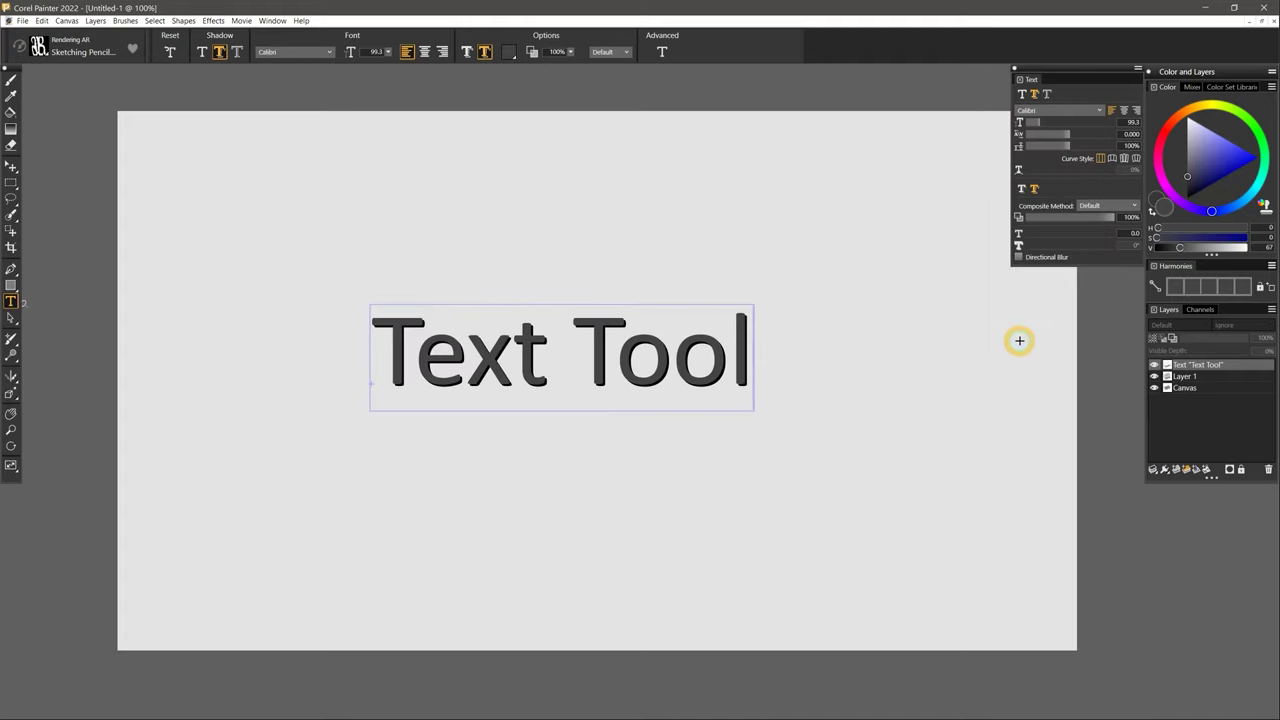
# Step: Try several curve styles, return the text to straight, and widen the tracking slightly
pyautogui.click(1112, 160)
pyautogui.click(1124, 159)
pyautogui.click(1135, 160)
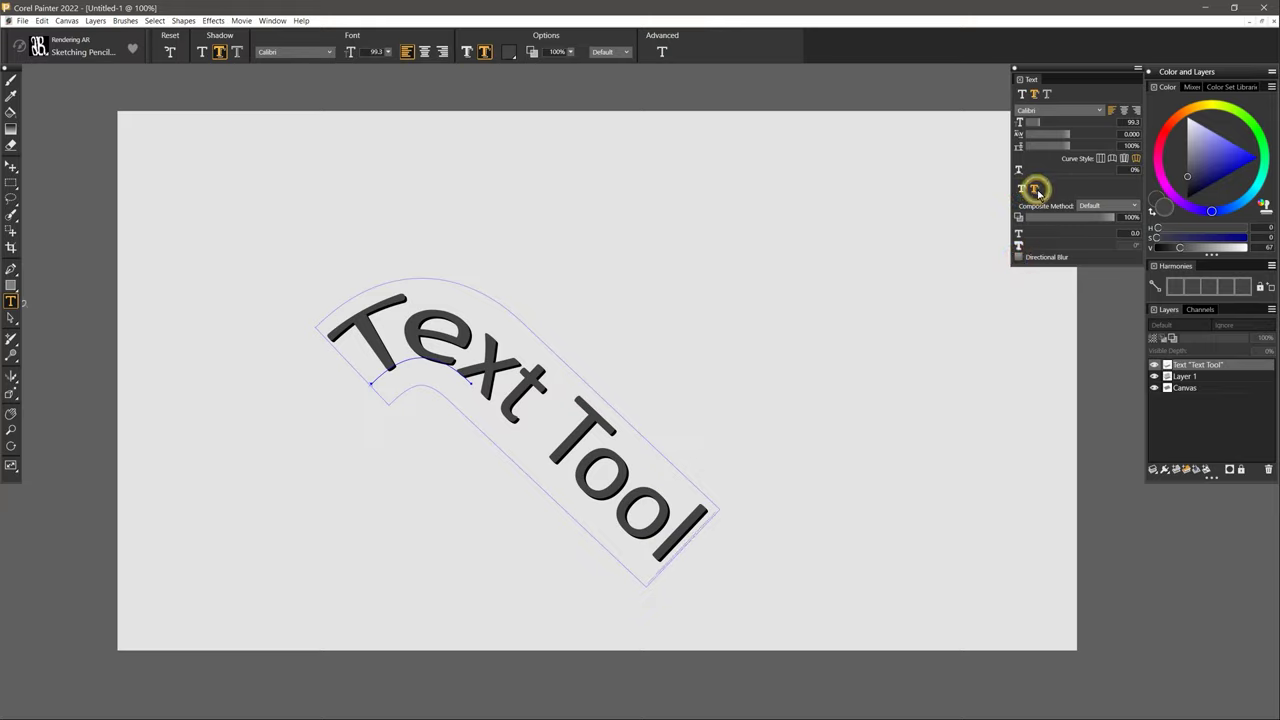
pyautogui.click(1101, 160)
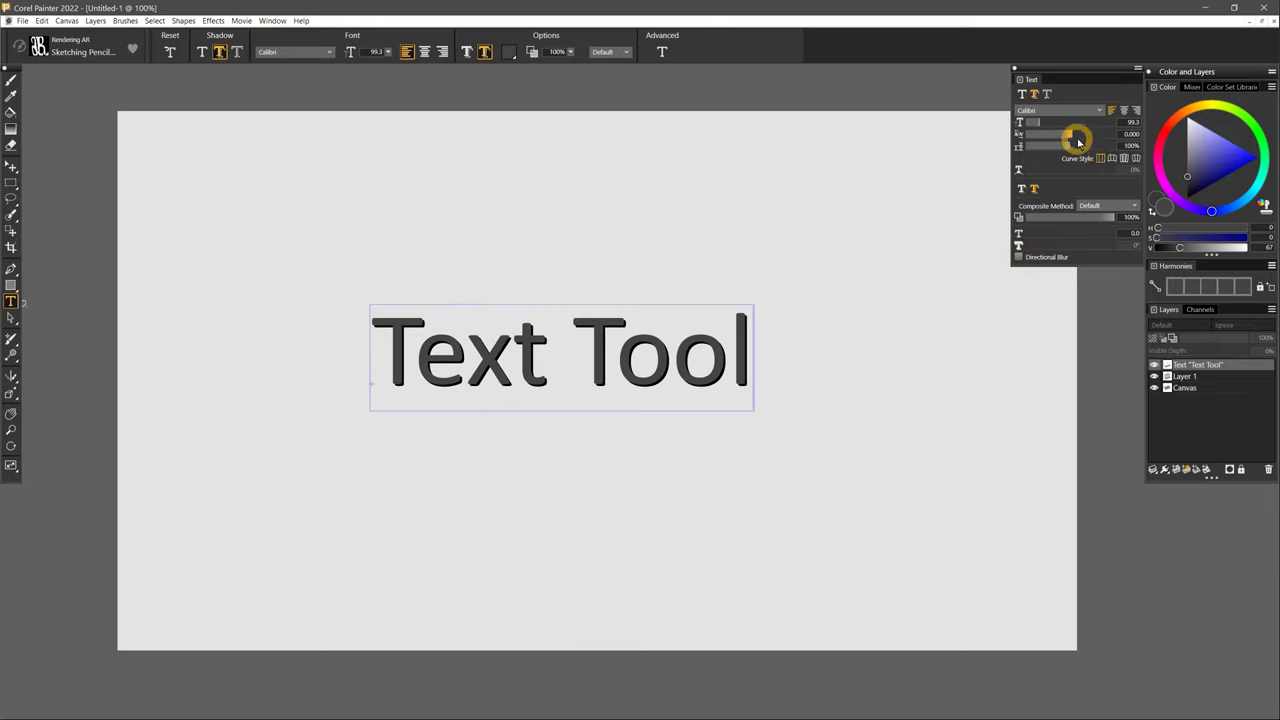
pyautogui.moveTo(1077, 143)
pyautogui.mouseDown()
pyautogui.moveTo(1083, 129)
pyautogui.moveTo(1068, 134)
pyautogui.mouseUp()
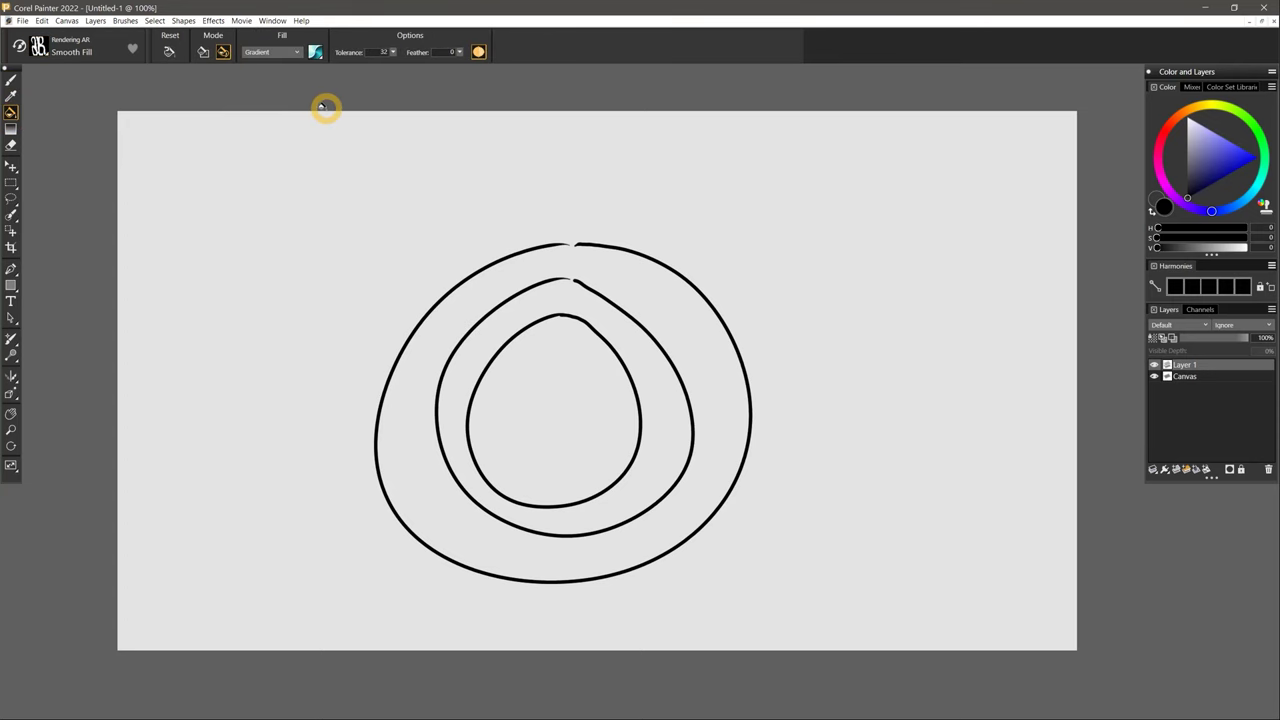
# Step: Try filling the inner egg with the orange-yellow gradient, then undo it
pyautogui.click(315, 52)
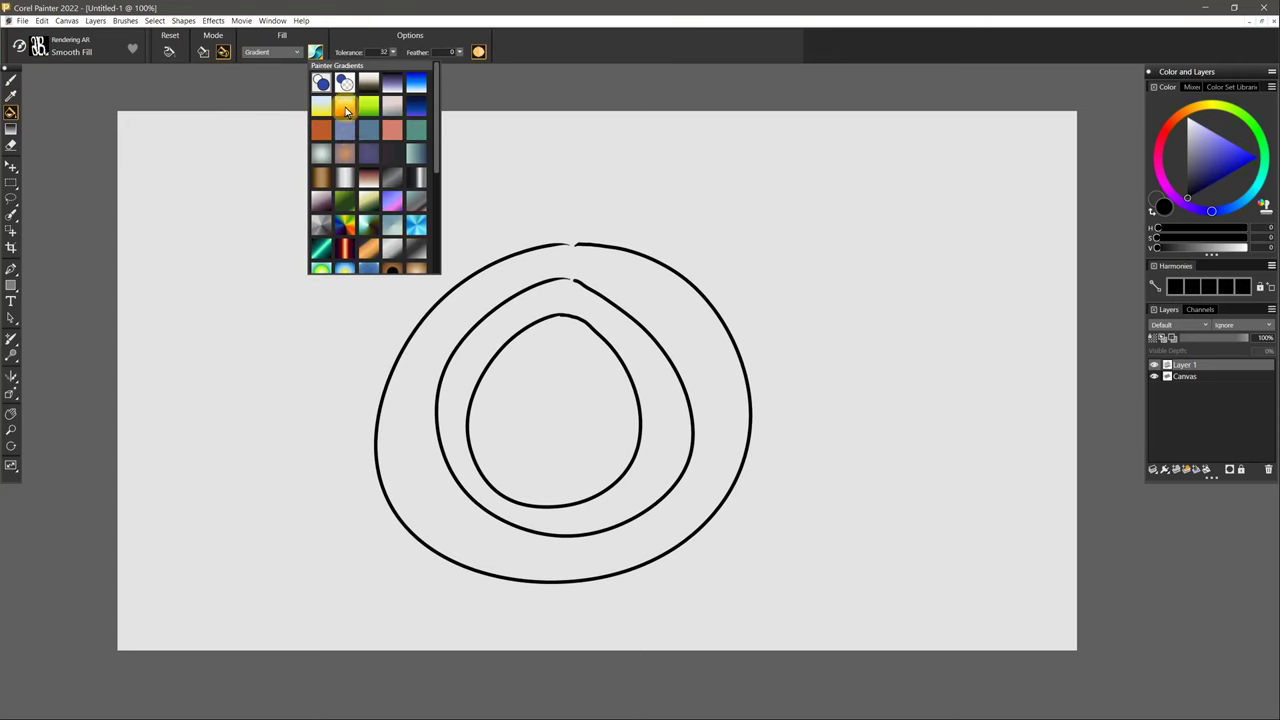
pyautogui.click(322, 106)
pyautogui.click(574, 380)
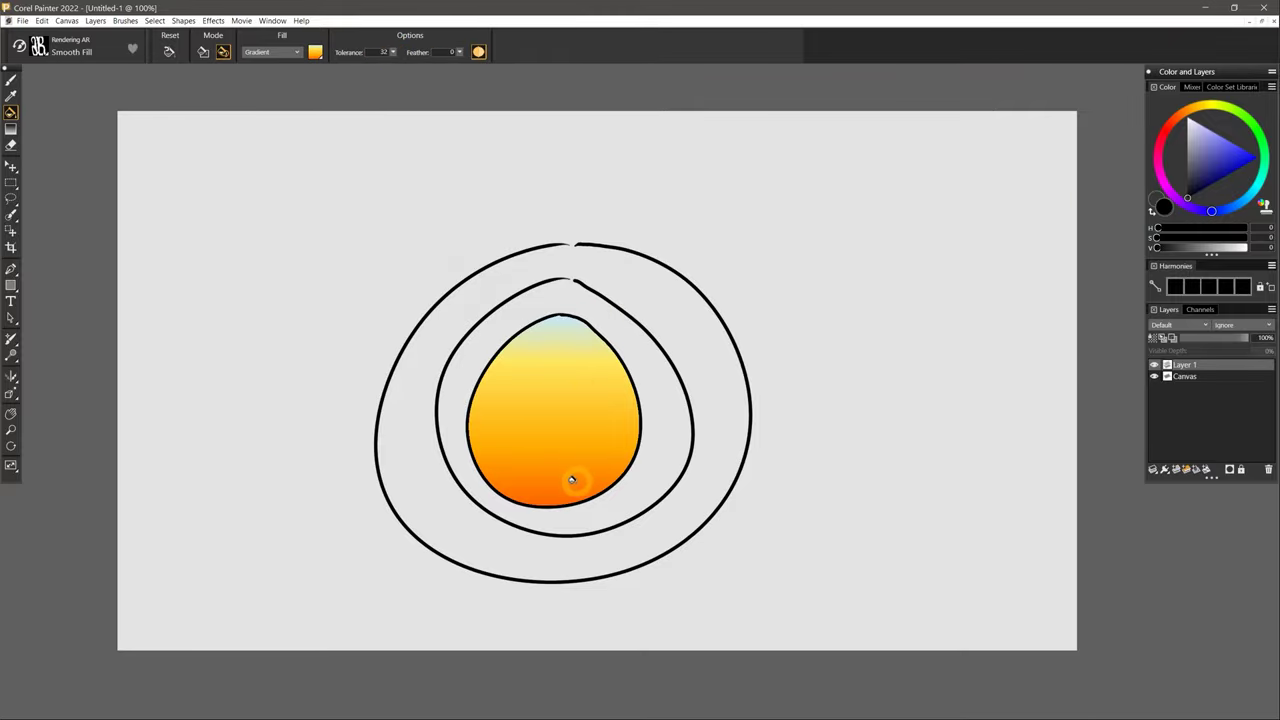
pyautogui.hotkey('ctrl', 'z')
# Step: Try filling the inner egg from the Clone Source, then undo it
pyautogui.click(272, 52)
pyautogui.click(270, 77)
pyautogui.click(540, 380)
pyautogui.hotkey('ctrl', 'z')
pyautogui.click(272, 52)
pyautogui.click(282, 88)
pyautogui.click(538, 348)
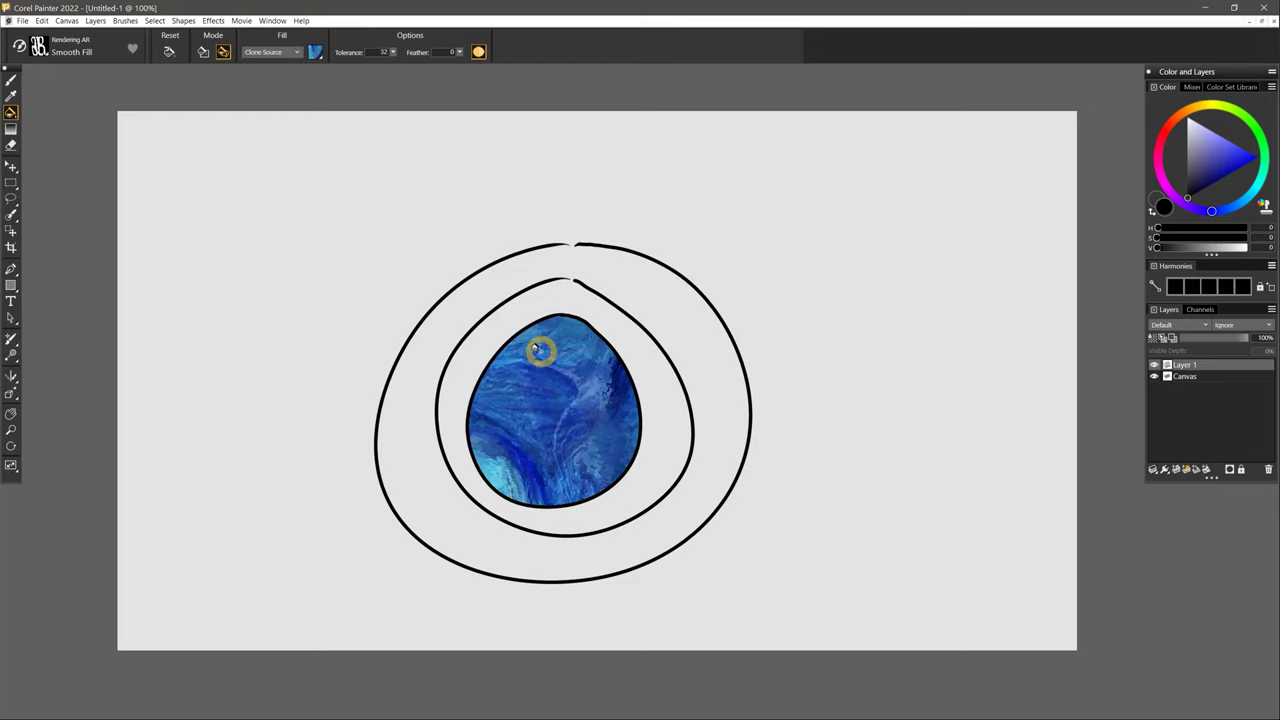
pyautogui.hotkey('ctrl', 'z')
# Step: Set the fill to Current Color, pick red, and fill the inner egg
pyautogui.click(272, 52)
pyautogui.click(270, 66)
pyautogui.click(315, 52)
pyautogui.click(333, 226)
pyautogui.click(538, 385)
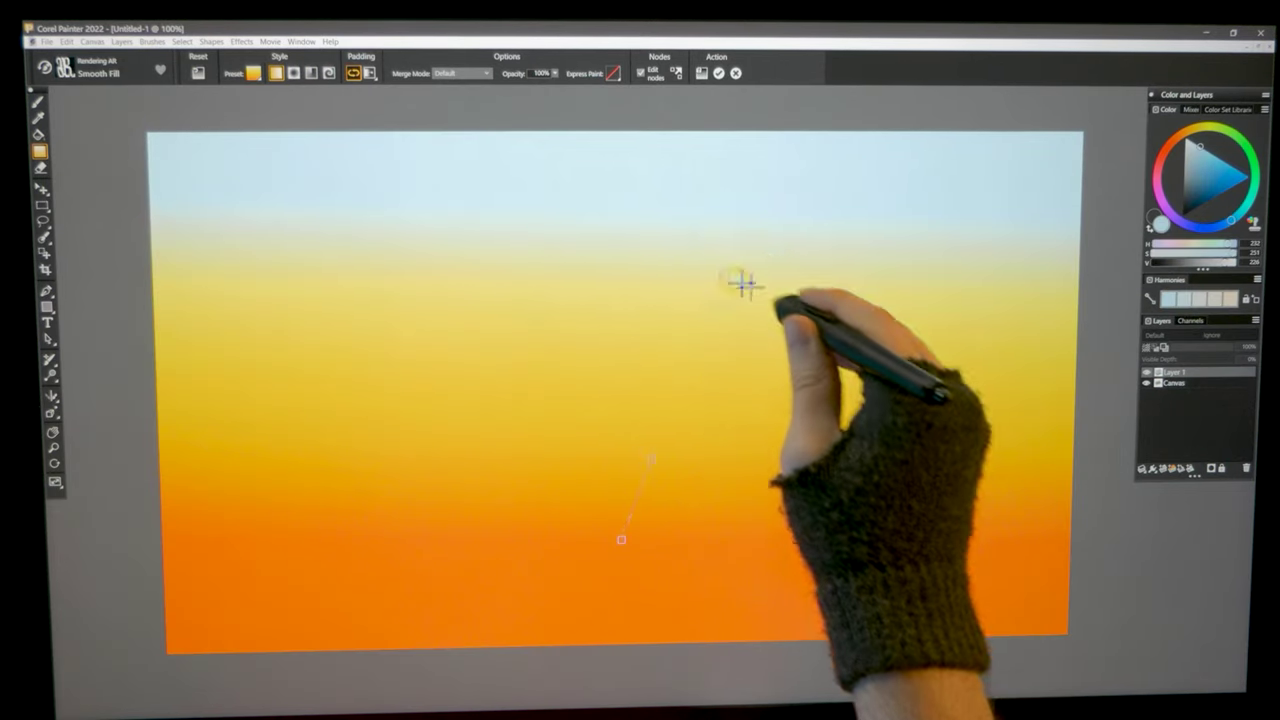
pyautogui.moveTo(629, 206); pyautogui.dragTo(621, 364)
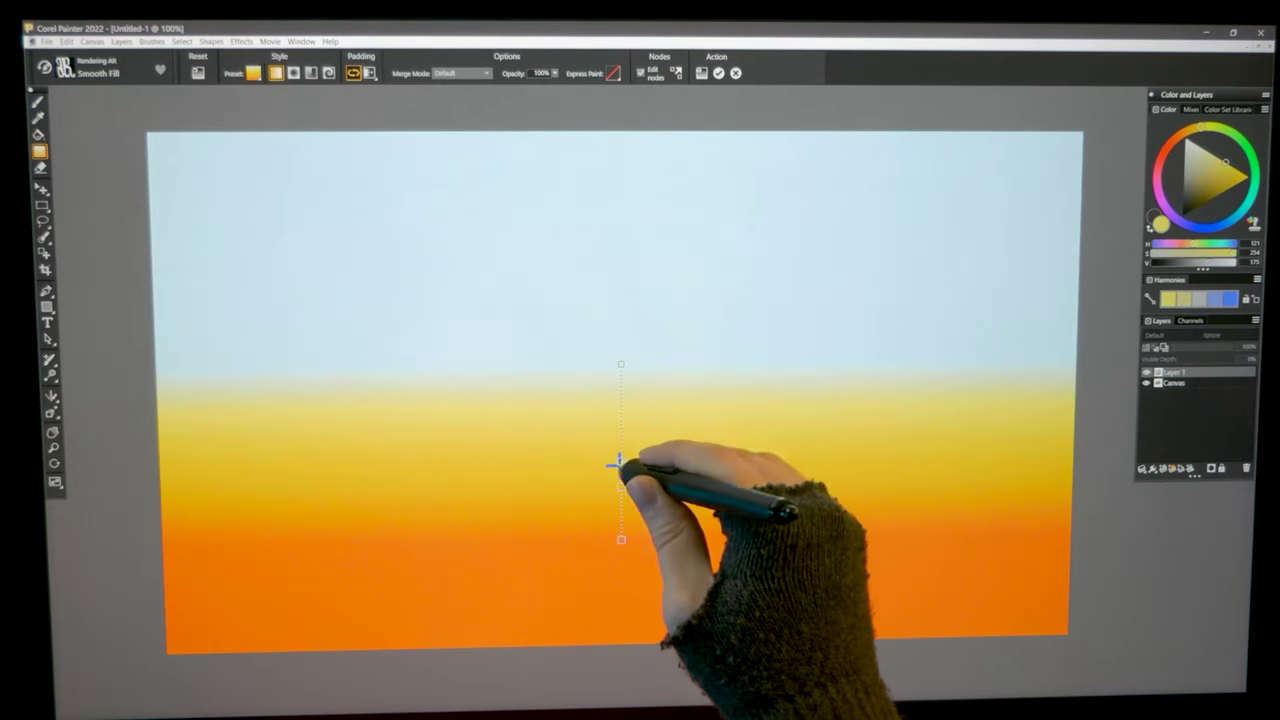
# Step: Apply the Express Paint Heavy Dabs effect to the gradient at 300%
pyautogui.moveTo(613, 465); pyautogui.dragTo(617, 495)
pyautogui.click(621, 362)
pyautogui.click(613, 73)
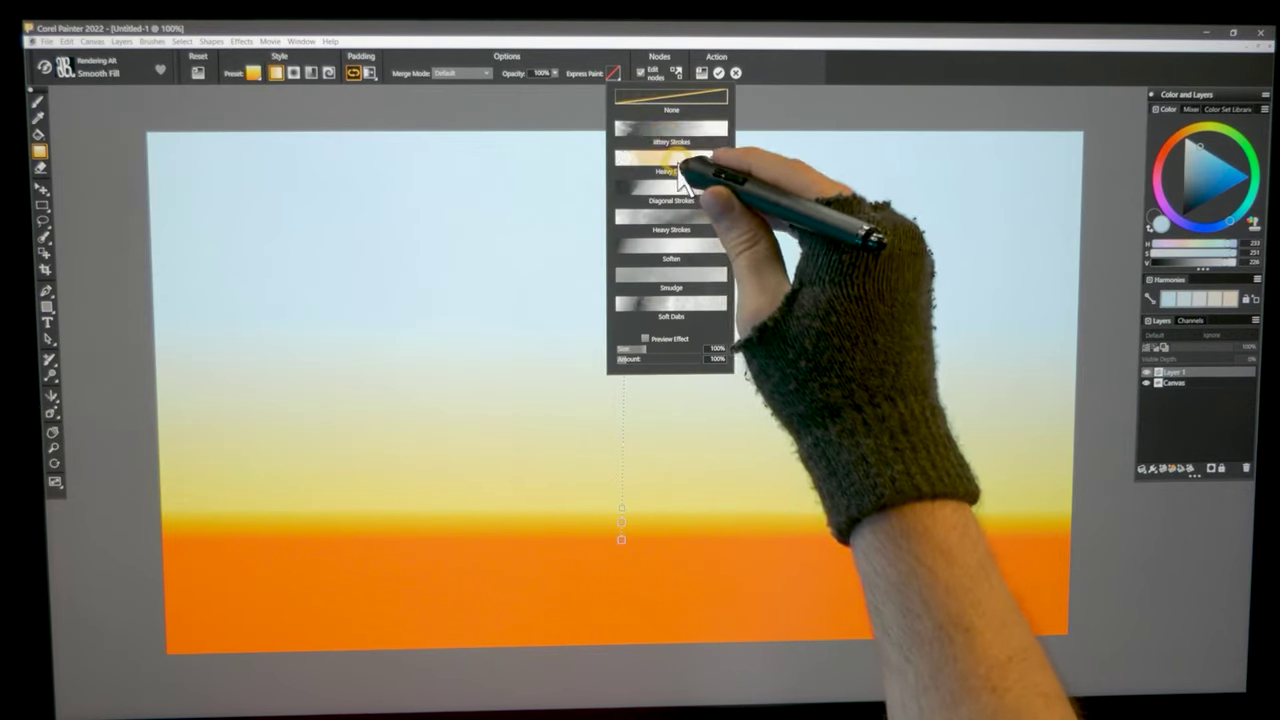
pyautogui.click(671, 160)
pyautogui.click(645, 338)
pyautogui.moveTo(686, 358); pyautogui.dragTo(735, 358)
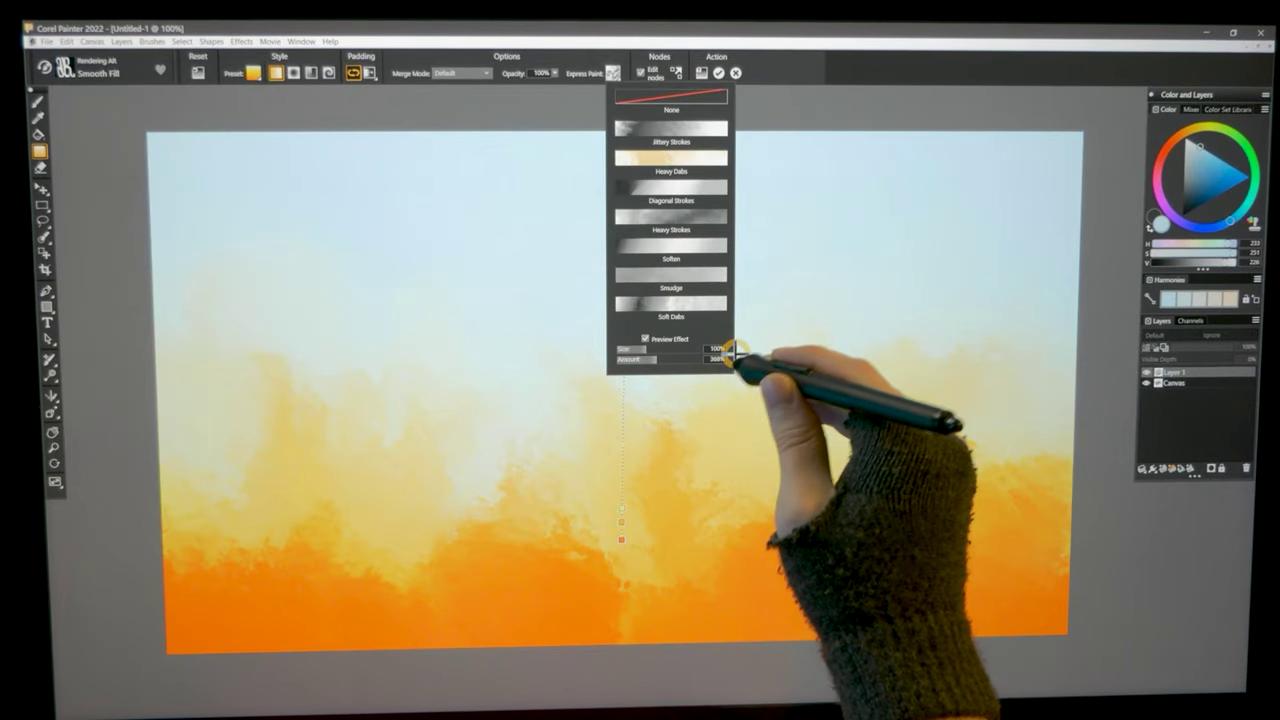
# Step: Move a gradient node lower, then drag a radial gradient out from the canvas centre
pyautogui.moveTo(621, 540); pyautogui.dragTo(627, 572)
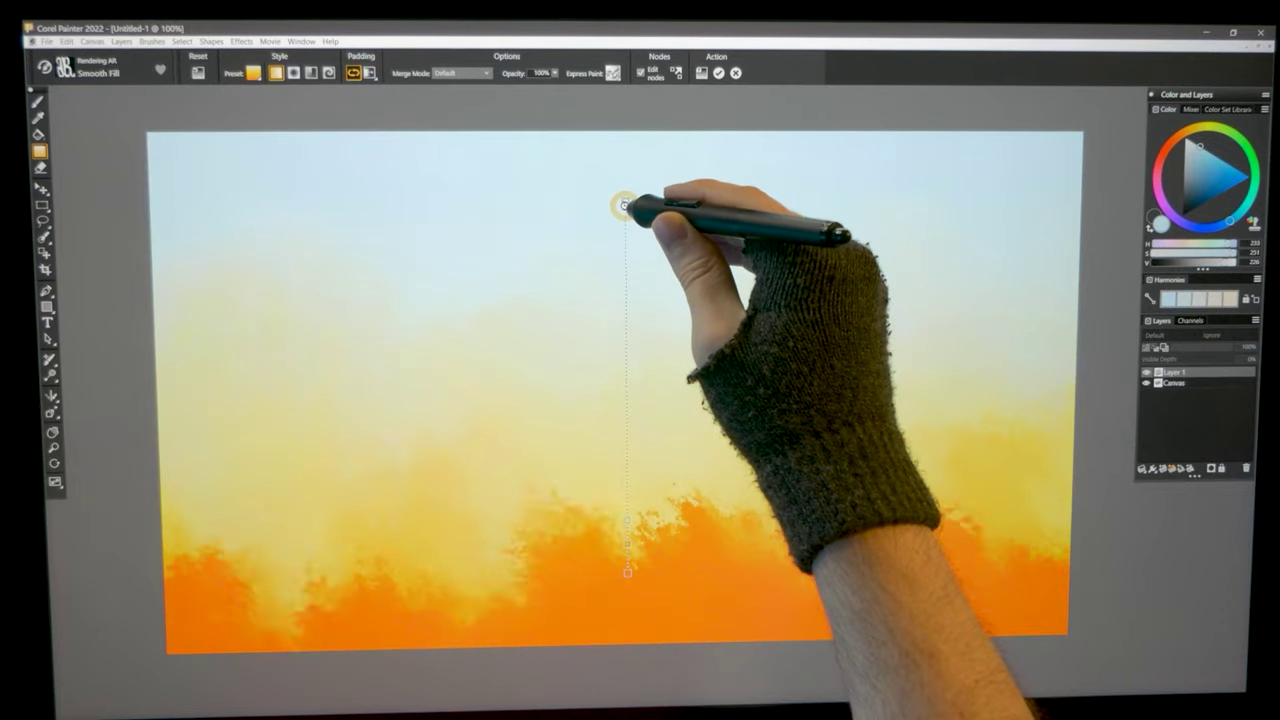
pyautogui.click(293, 72)
pyautogui.moveTo(628, 380); pyautogui.dragTo(845, 199)
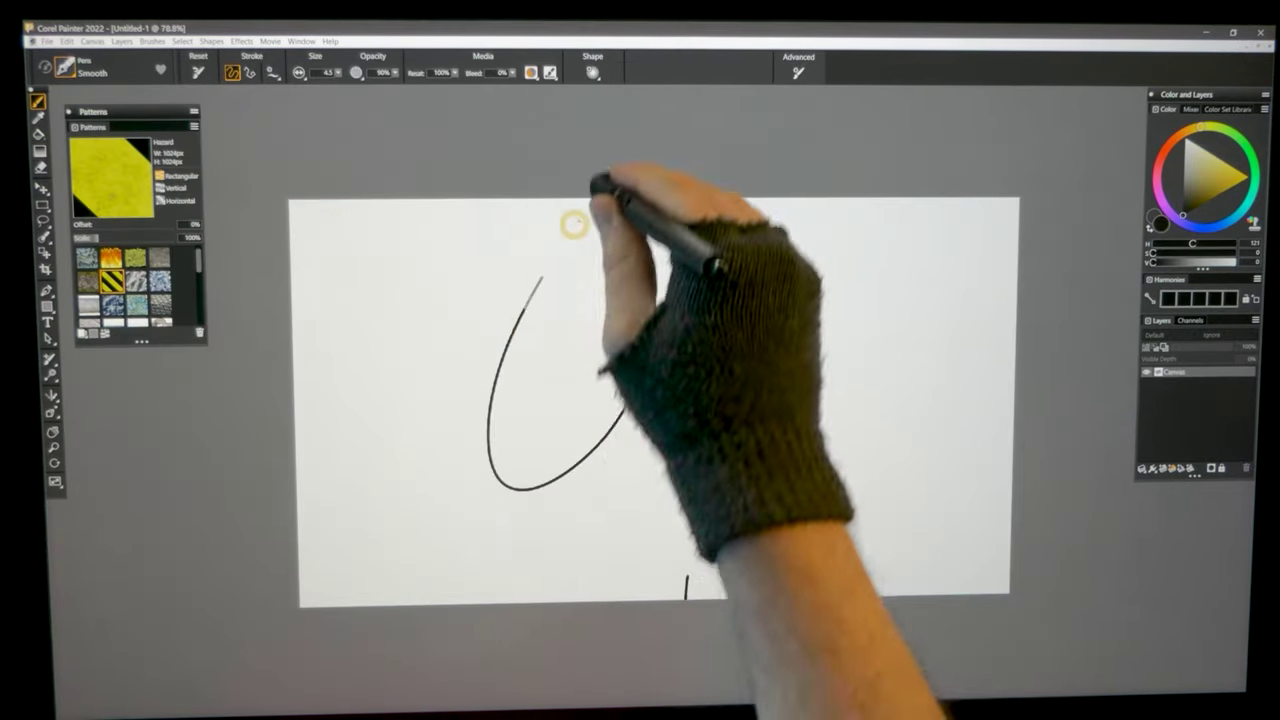
# Step: Sketch interlocking chain-link outlines and inner loops with the Pens brush
pyautogui.moveTo(625, 410); pyautogui.dragTo(685, 200)
pyautogui.moveTo(470, 200); pyautogui.dragTo(868, 530)
pyautogui.moveTo(655, 200); pyautogui.dragTo(852, 200)
pyautogui.moveTo(477, 603); pyautogui.dragTo(592, 600)
pyautogui.moveTo(655, 600); pyautogui.dragTo(701, 521)
pyautogui.moveTo(672, 562); pyautogui.dragTo(686, 545)
pyautogui.moveTo(565, 600); pyautogui.dragTo(512, 601)
pyautogui.moveTo(498, 200); pyautogui.dragTo(514, 257)
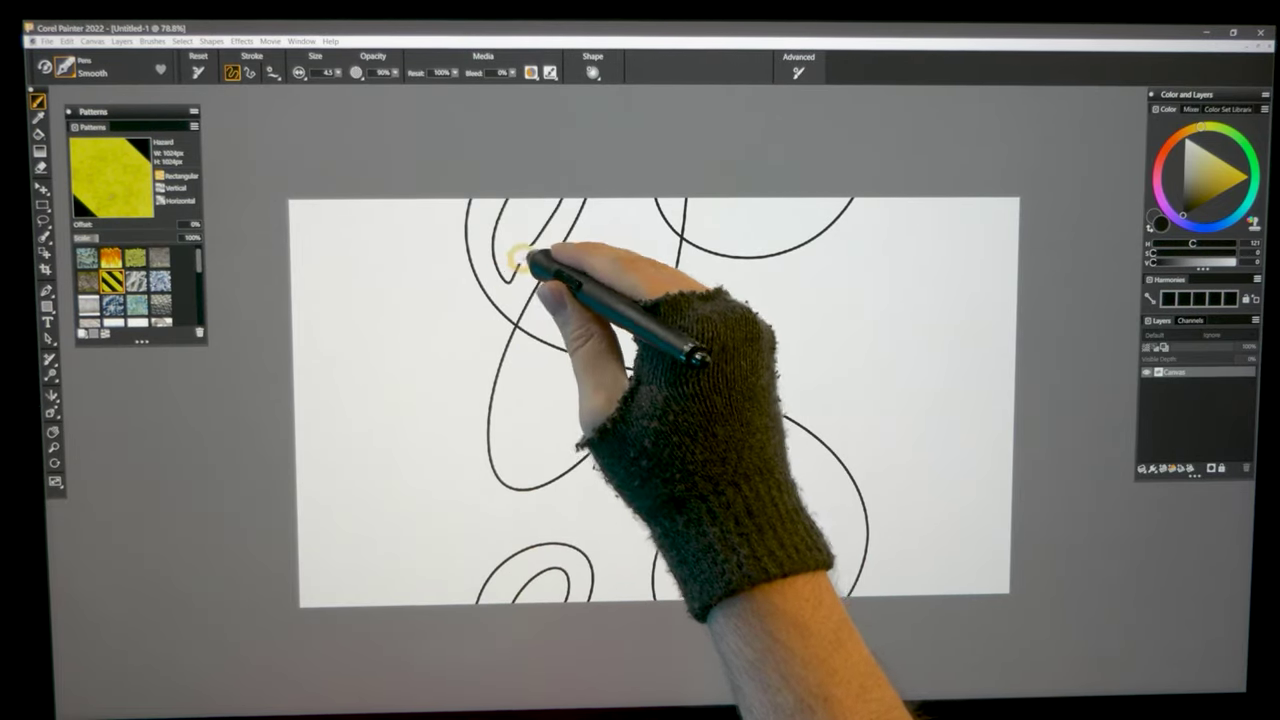
pyautogui.moveTo(585, 200)
pyautogui.mouseDown()
pyautogui.moveTo(595, 327)
pyautogui.moveTo(633, 195)
pyautogui.mouseUp()
pyautogui.moveTo(655, 398)
pyautogui.mouseDown()
pyautogui.moveTo(637, 443)
pyautogui.moveTo(643, 586)
pyautogui.mouseUp()
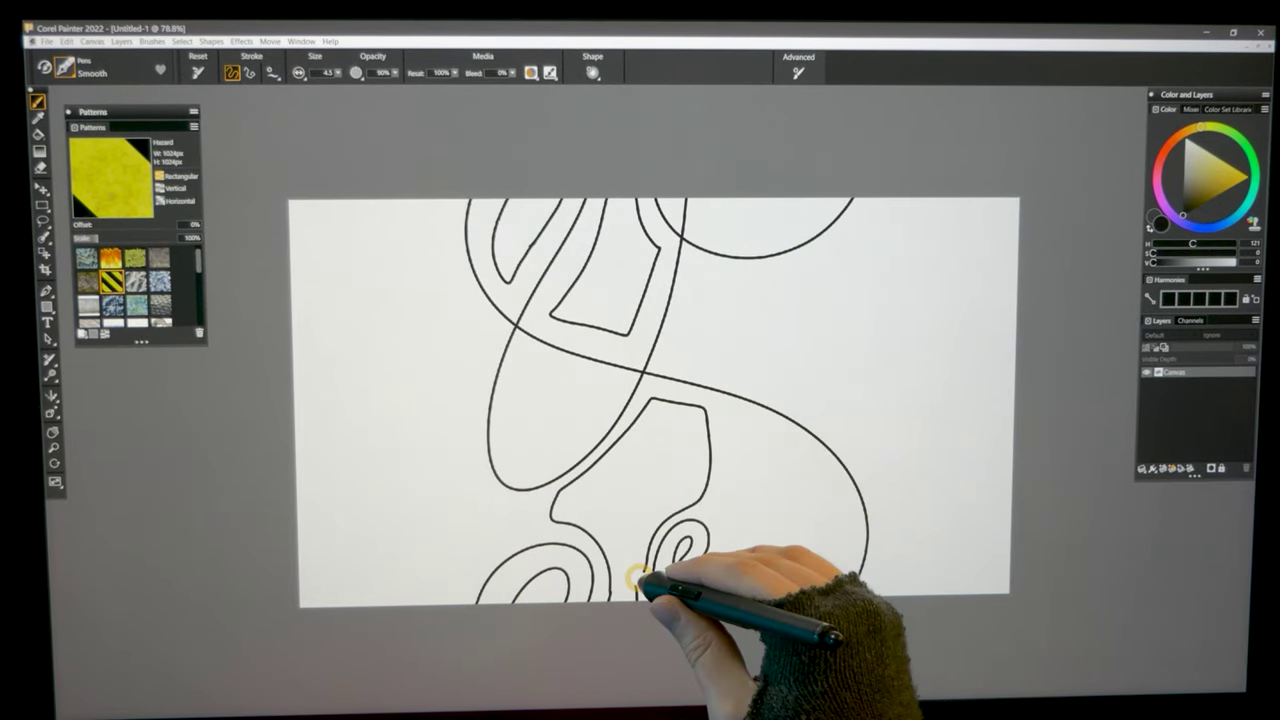
pyautogui.moveTo(670, 425); pyautogui.dragTo(614, 491)
pyautogui.moveTo(695, 265); pyautogui.dragTo(876, 437)
pyautogui.moveTo(700, 263)
pyautogui.mouseDown()
pyautogui.moveTo(522, 361)
pyautogui.moveTo(786, 406)
pyautogui.mouseUp()
# Step: Paint Pattern Pen zigzags in Tree Branches, then in yellow-black Hazard
pyautogui.click(101, 262)
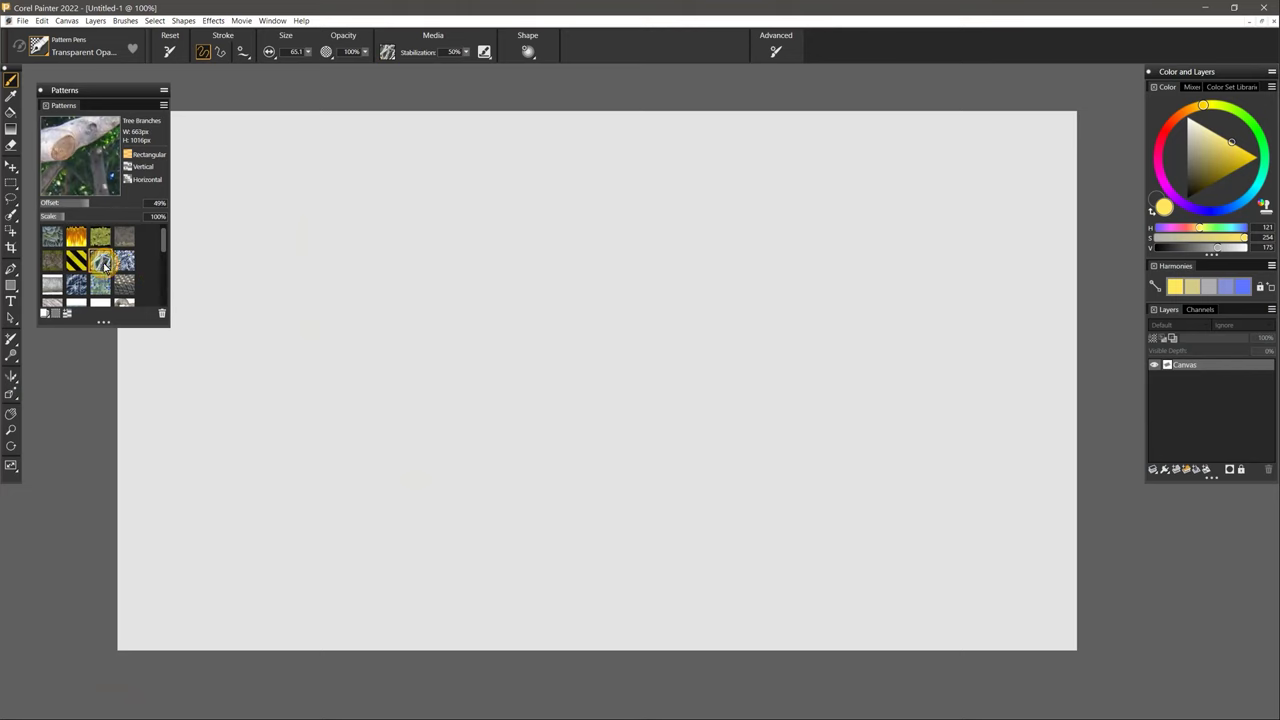
pyautogui.moveTo(320, 305)
pyautogui.mouseDown()
pyautogui.moveTo(458, 232)
pyautogui.moveTo(410, 437)
pyautogui.moveTo(556, 382)
pyautogui.moveTo(611, 425)
pyautogui.moveTo(756, 360)
pyautogui.mouseUp()
pyautogui.click(76, 260)
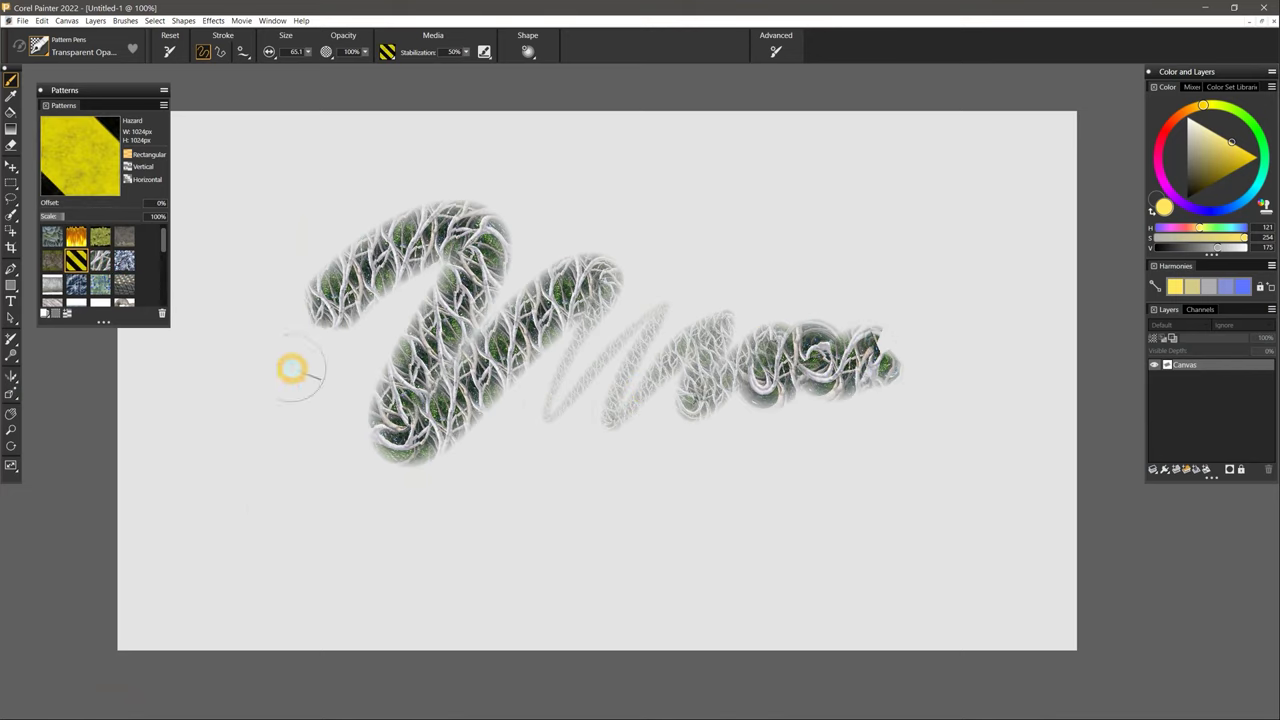
pyautogui.moveTo(285, 495)
pyautogui.mouseDown()
pyautogui.moveTo(443, 557)
pyautogui.moveTo(829, 509)
pyautogui.moveTo(848, 583)
pyautogui.moveTo(975, 602)
pyautogui.mouseUp()
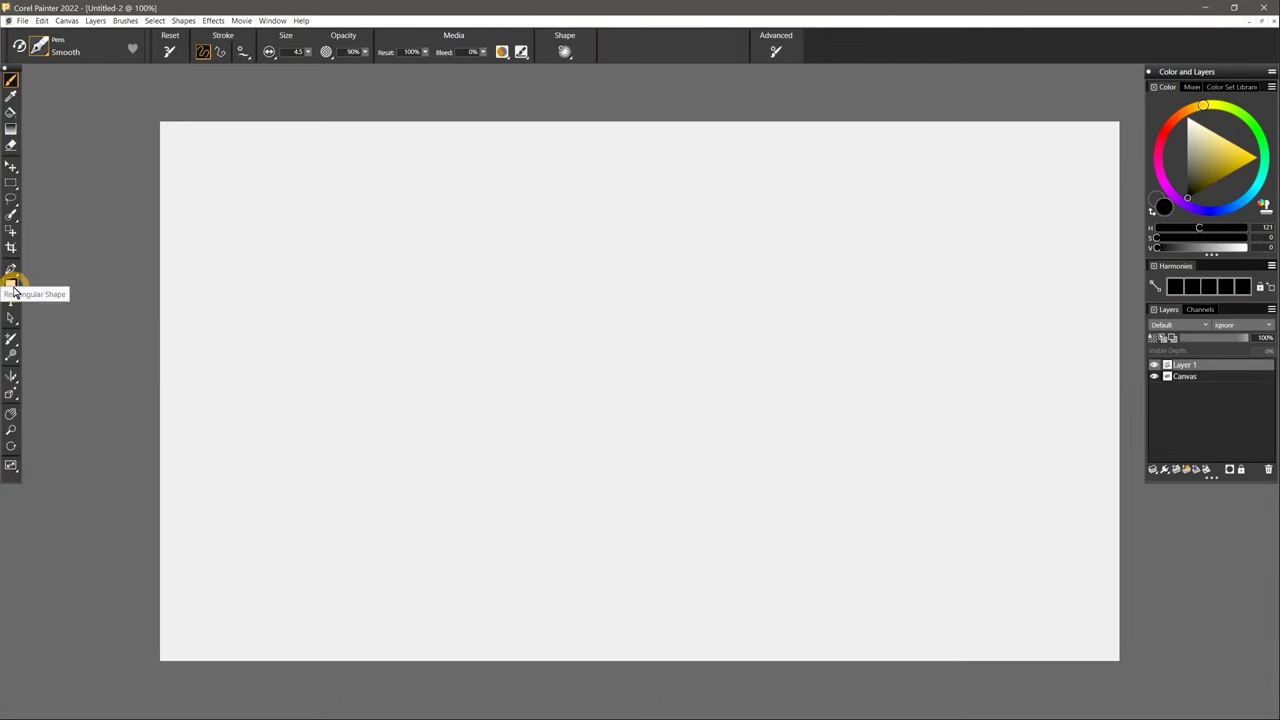
# Step: Draw a rectangle shape and pull its top-right corner inward
pyautogui.click(12, 269)
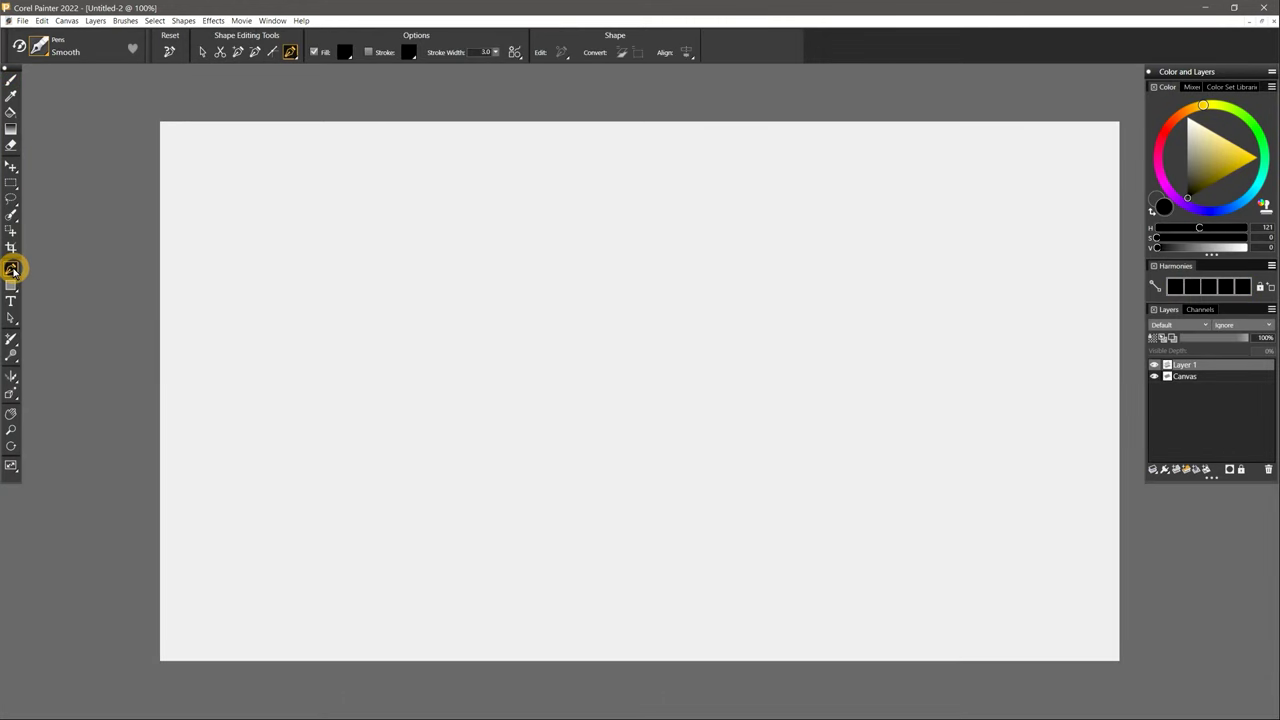
pyautogui.moveTo(303, 242); pyautogui.dragTo(584, 493)
pyautogui.moveTo(591, 242); pyautogui.dragTo(522, 318)
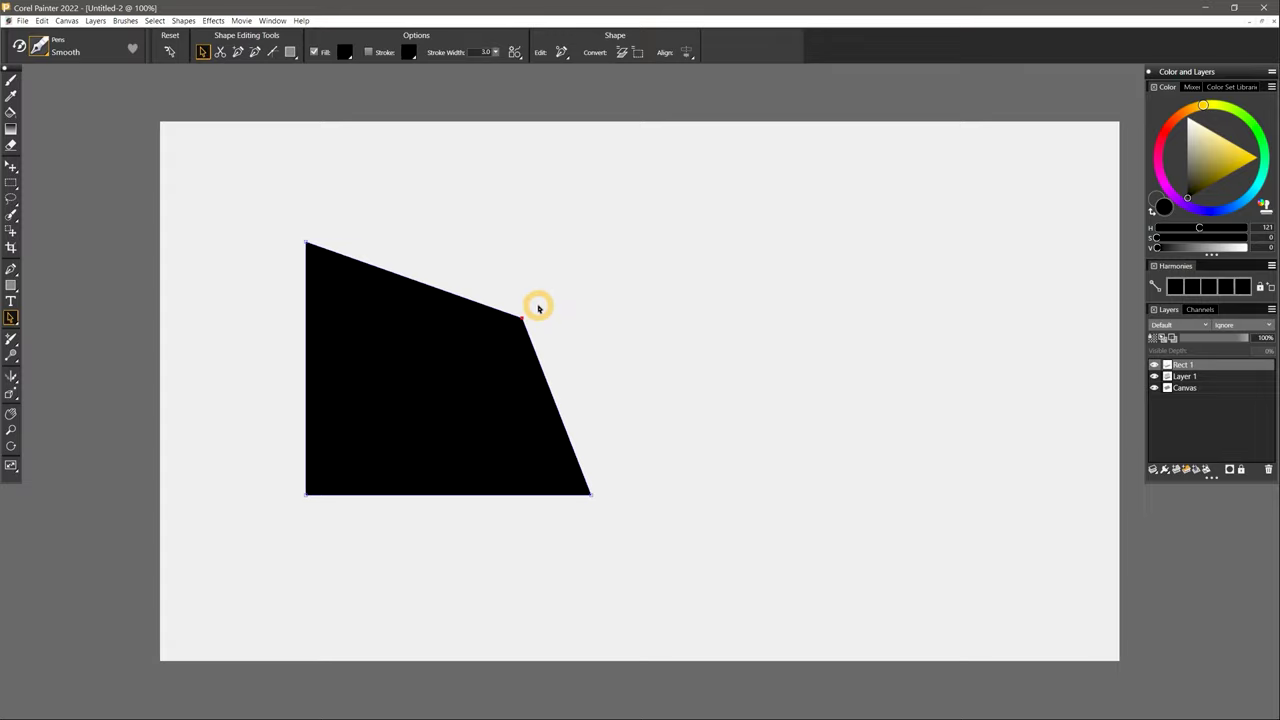
# Step: Give the shape a red fill with a black stroke, then draw a red freehand Pen shape
pyautogui.doubleClick(522, 318)
pyautogui.click(1112, 224)
pyautogui.click(1192, 297)
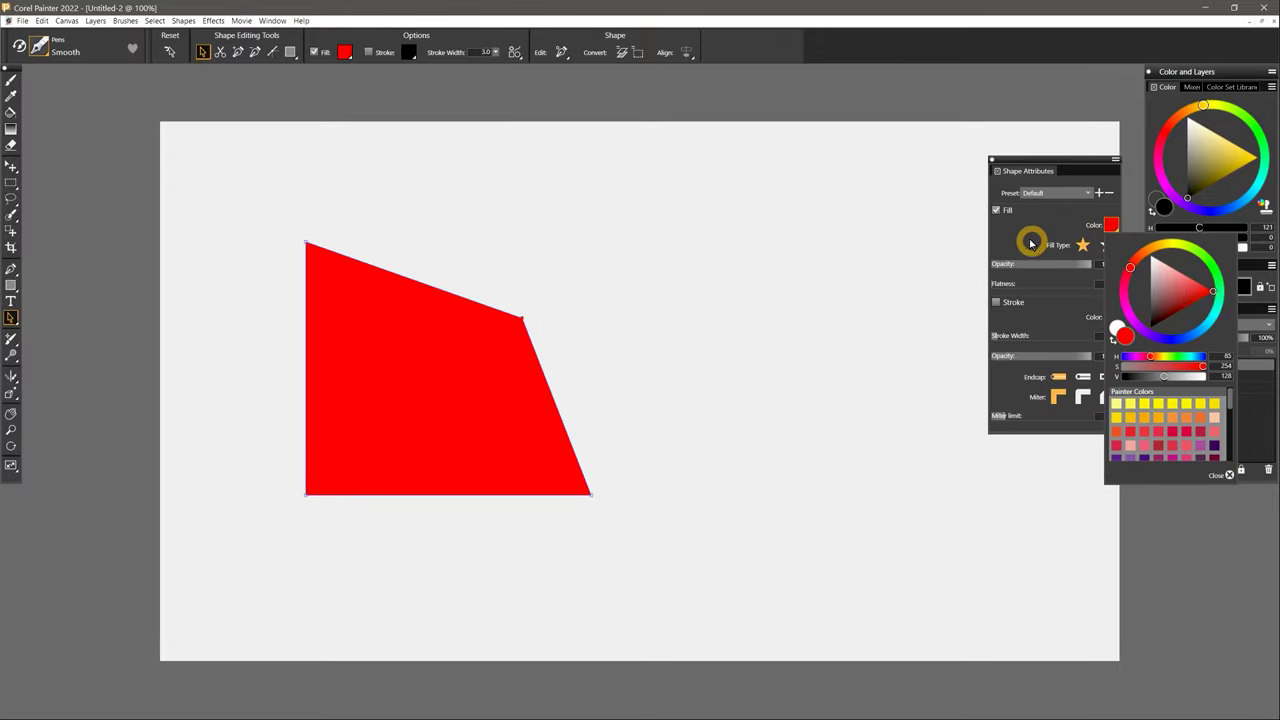
pyautogui.click(1015, 303)
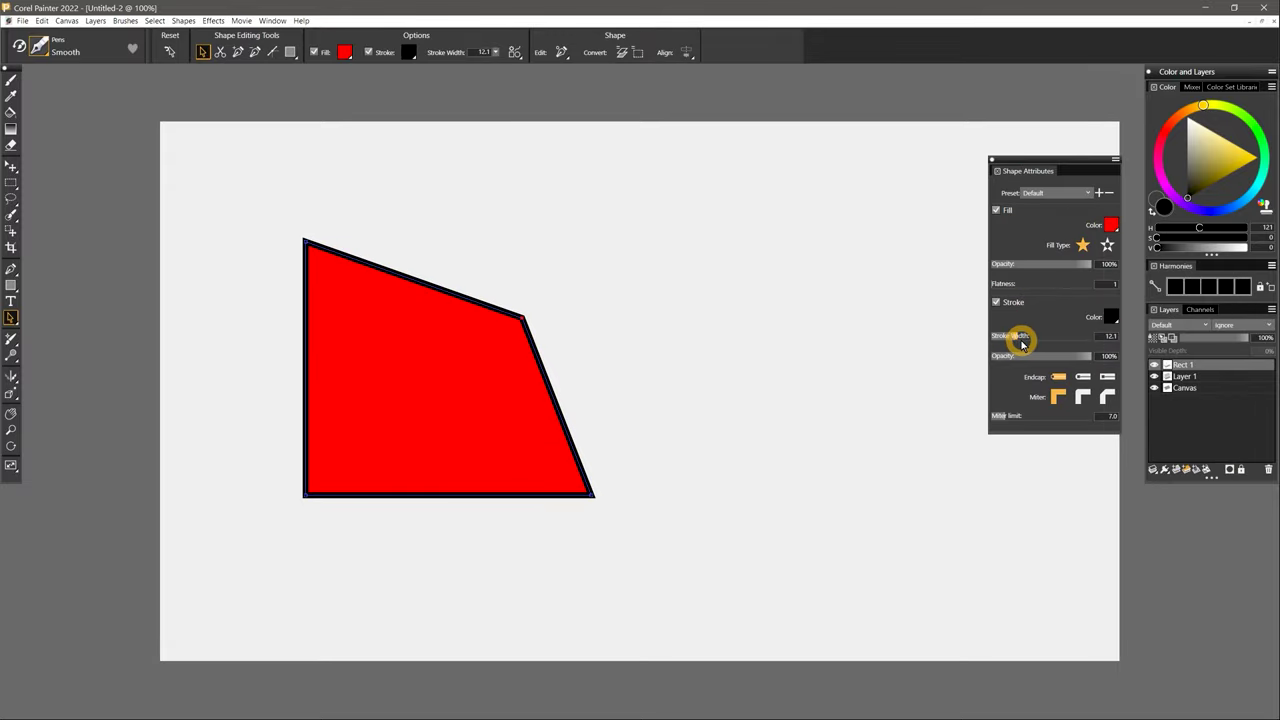
pyautogui.click(20, 222)
pyautogui.moveTo(658, 488)
pyautogui.mouseDown()
pyautogui.moveTo(663, 374)
pyautogui.moveTo(843, 331)
pyautogui.moveTo(727, 463)
pyautogui.mouseUp()
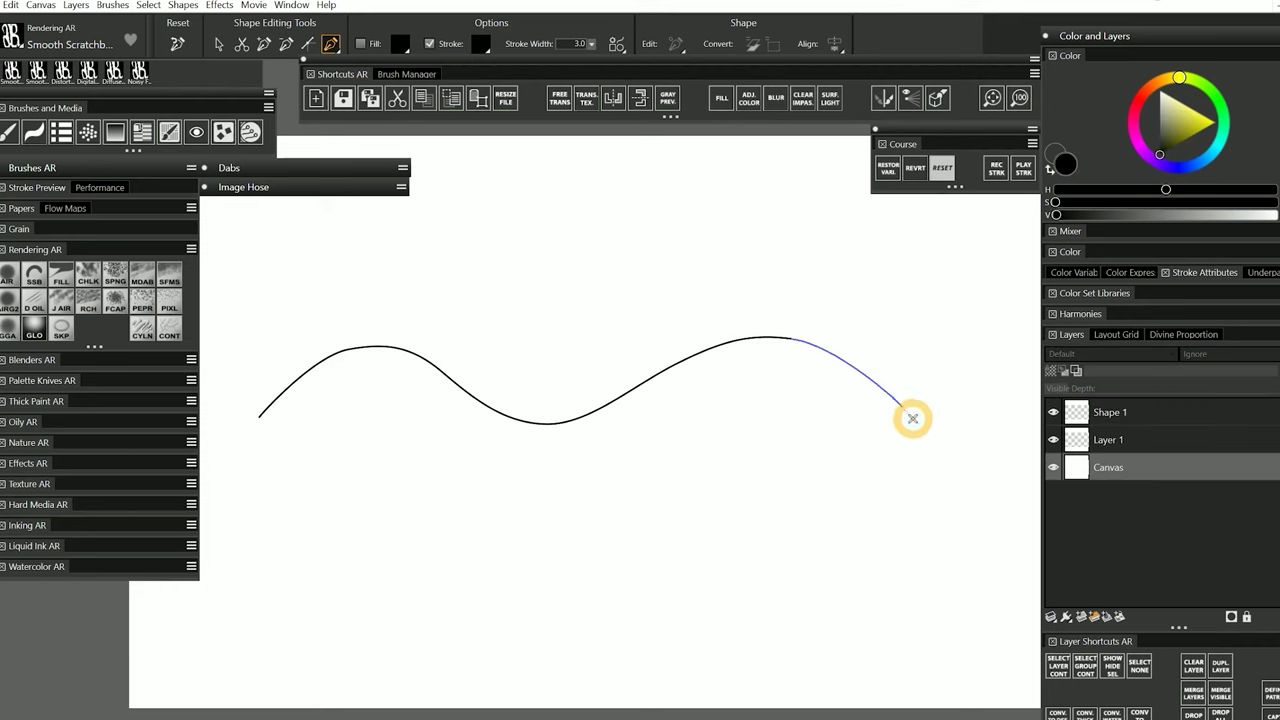
# Step: Paint thick blue Broken Paint strokes following the wavy curve's humps
pyautogui.press('b')
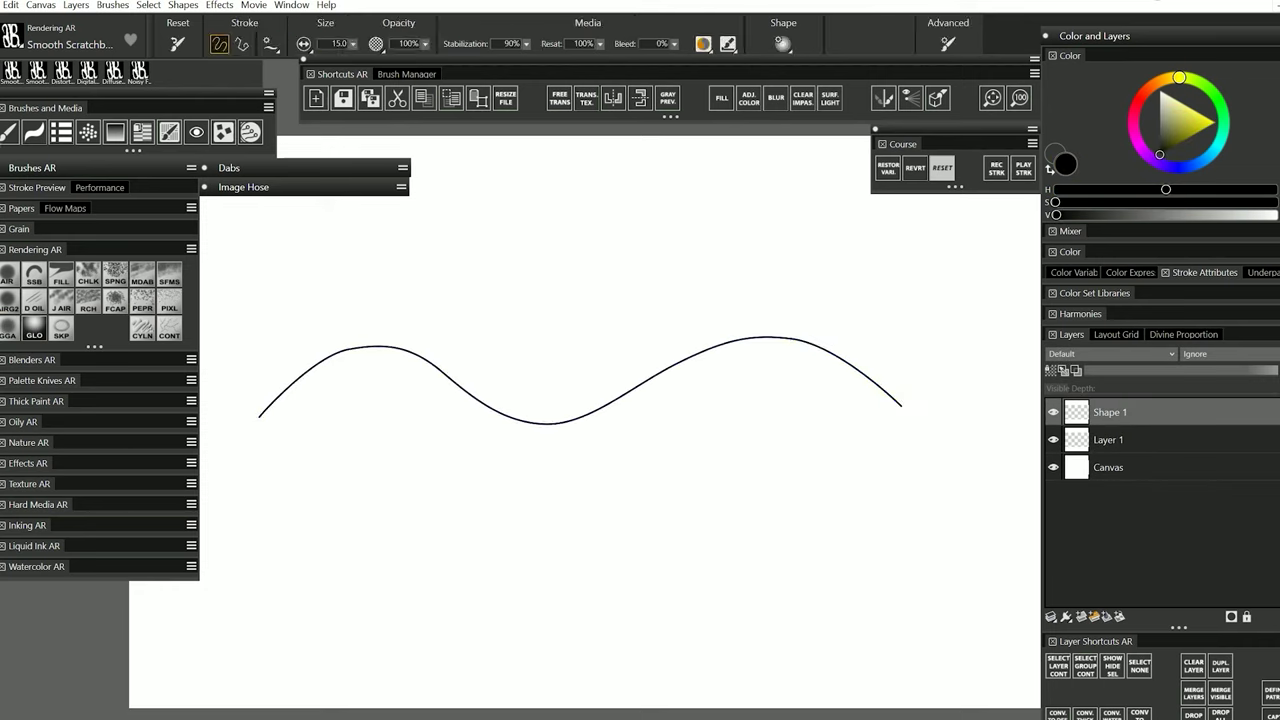
pyautogui.click(36, 401)
pyautogui.click(10, 428)
pyautogui.click(270, 45)
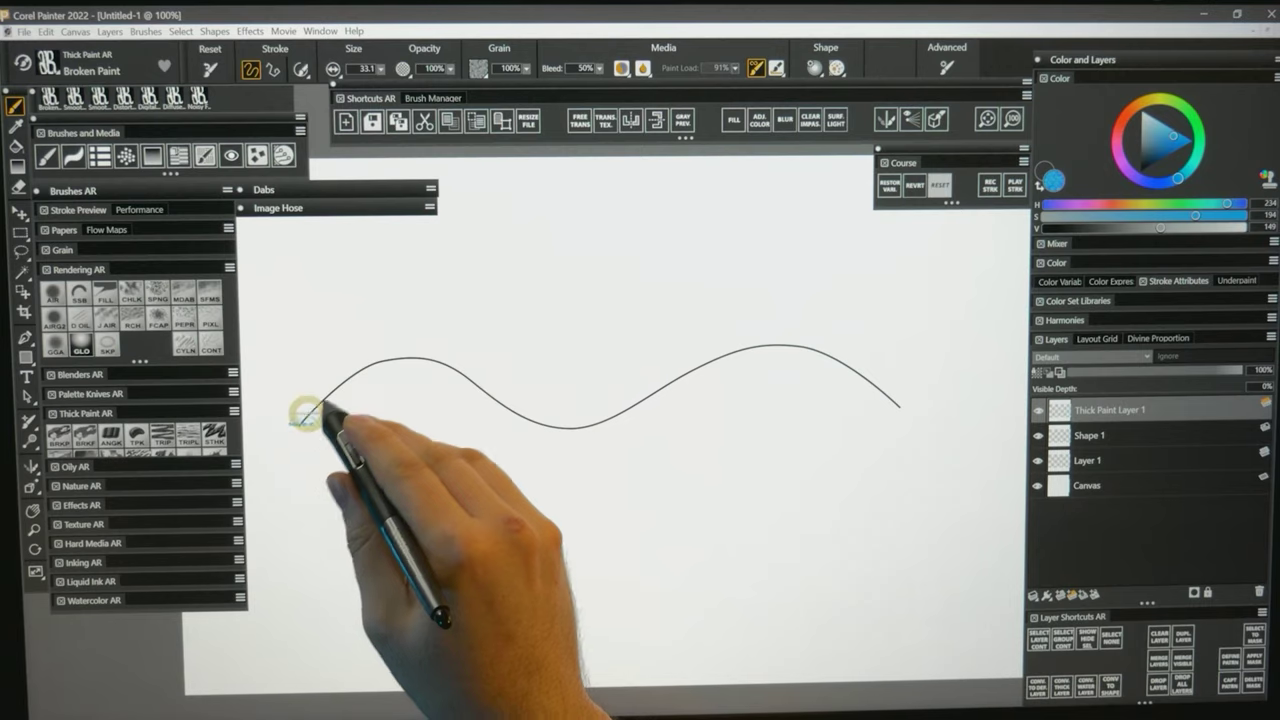
pyautogui.moveTo(292, 420)
pyautogui.mouseDown()
pyautogui.moveTo(434, 351)
pyautogui.moveTo(510, 405)
pyautogui.mouseUp()
pyautogui.moveTo(630, 403)
pyautogui.mouseDown()
pyautogui.moveTo(843, 349)
pyautogui.moveTo(912, 405)
pyautogui.mouseUp()
pyautogui.moveTo(600, 427)
pyautogui.mouseDown()
pyautogui.moveTo(515, 408)
pyautogui.moveTo(640, 400)
pyautogui.mouseUp()
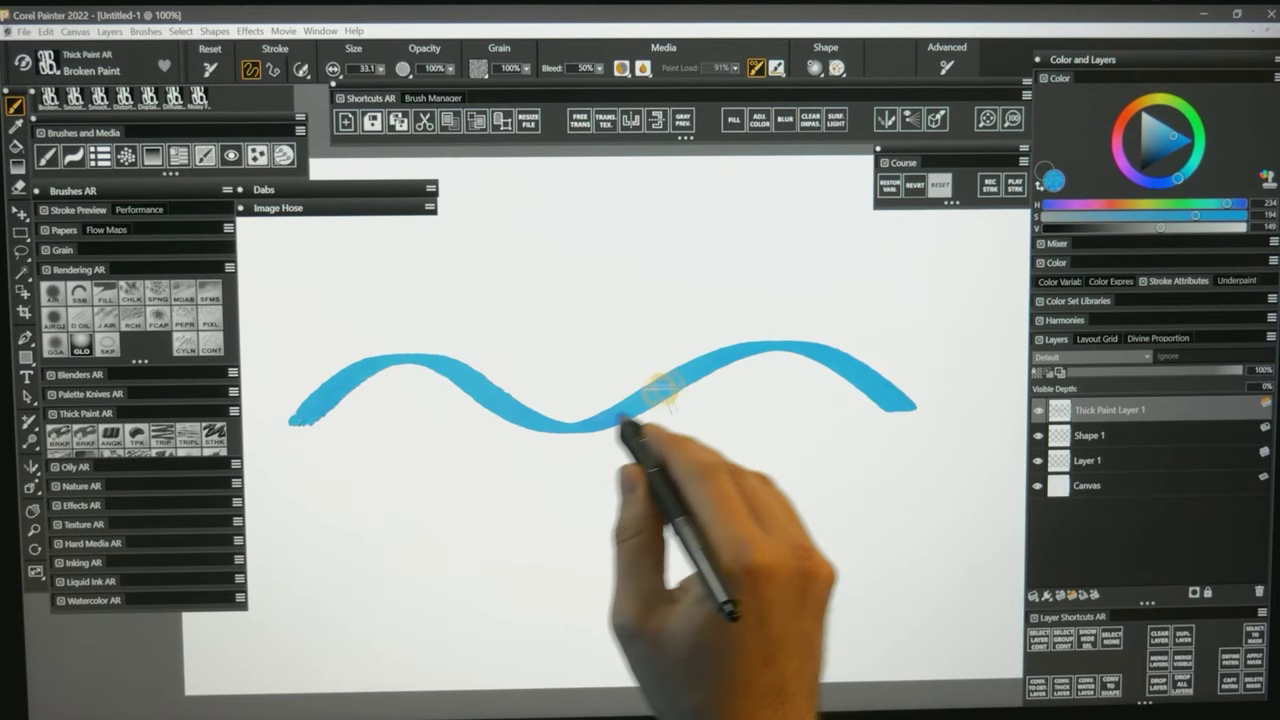
pyautogui.moveTo(288, 420)
pyautogui.mouseDown()
pyautogui.moveTo(448, 359)
pyautogui.moveTo(633, 408)
pyautogui.moveTo(846, 368)
pyautogui.mouseUp()
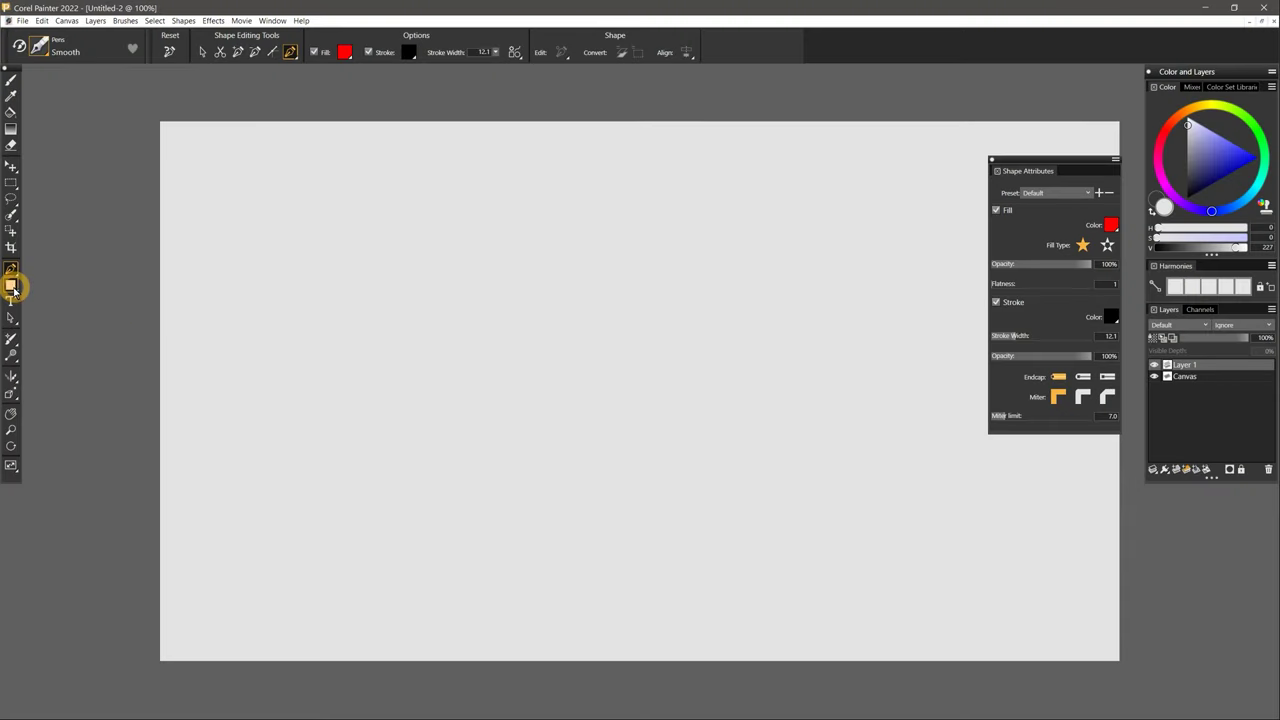
# Step: Draw a red square and circle side by side, then move both right
pyautogui.moveTo(291, 302); pyautogui.dragTo(401, 422)
pyautogui.moveTo(484, 313); pyautogui.dragTo(621, 467)
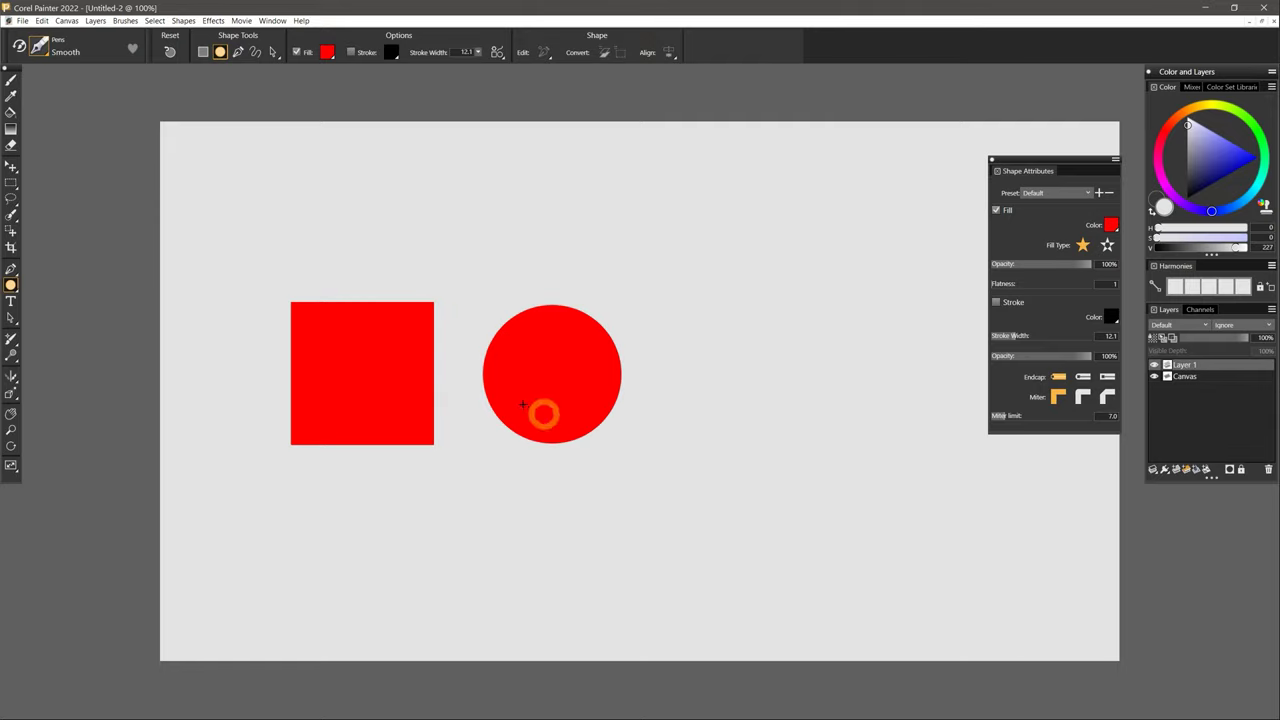
pyautogui.press('f')
pyautogui.moveTo(522, 404); pyautogui.dragTo(680, 404)
# Step: Recolour the shapes purple with Tonal Control > Adjust Color, lowering saturation
pyautogui.click(213, 20)
pyautogui.moveTo(245, 63)
pyautogui.click(400, 73)
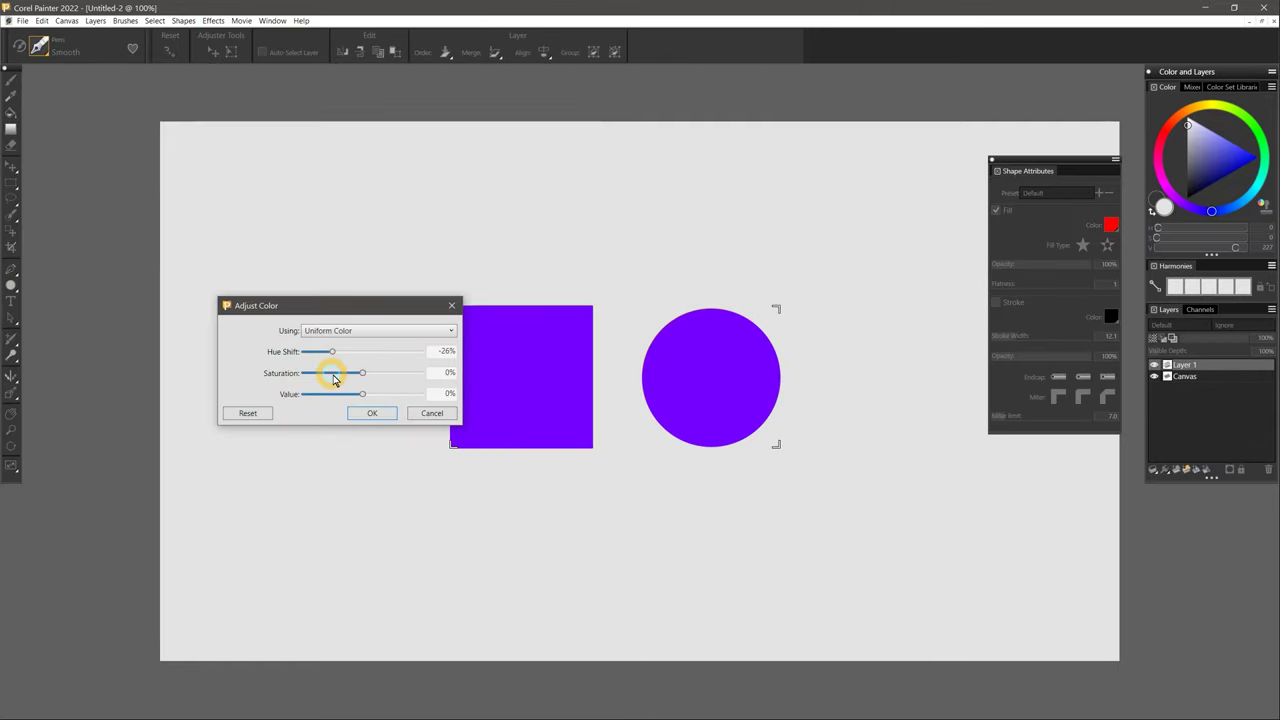
pyautogui.moveTo(335, 378); pyautogui.dragTo(320, 378)
pyautogui.click(370, 413)
# Step: Open Effects > Focus > Soften and cancel without blurring
pyautogui.click(213, 20)
pyautogui.moveTo(243, 86)
pyautogui.click(434, 160)
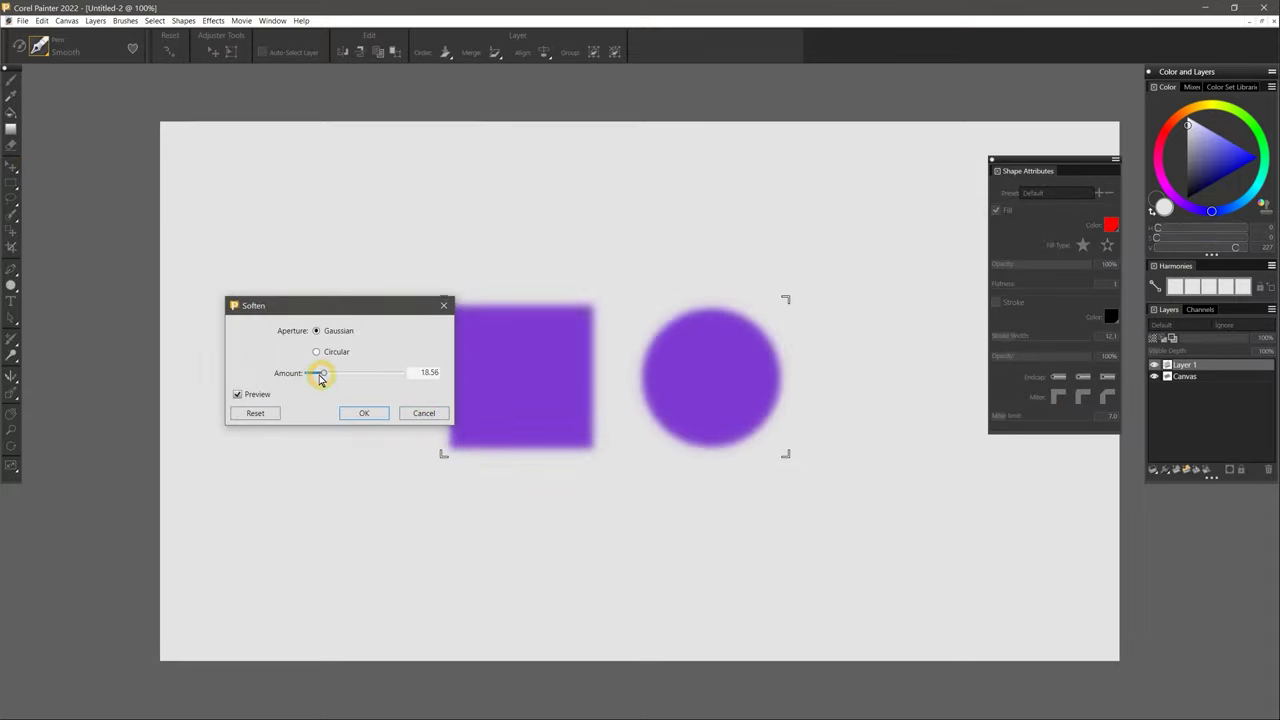
pyautogui.press('Escape')
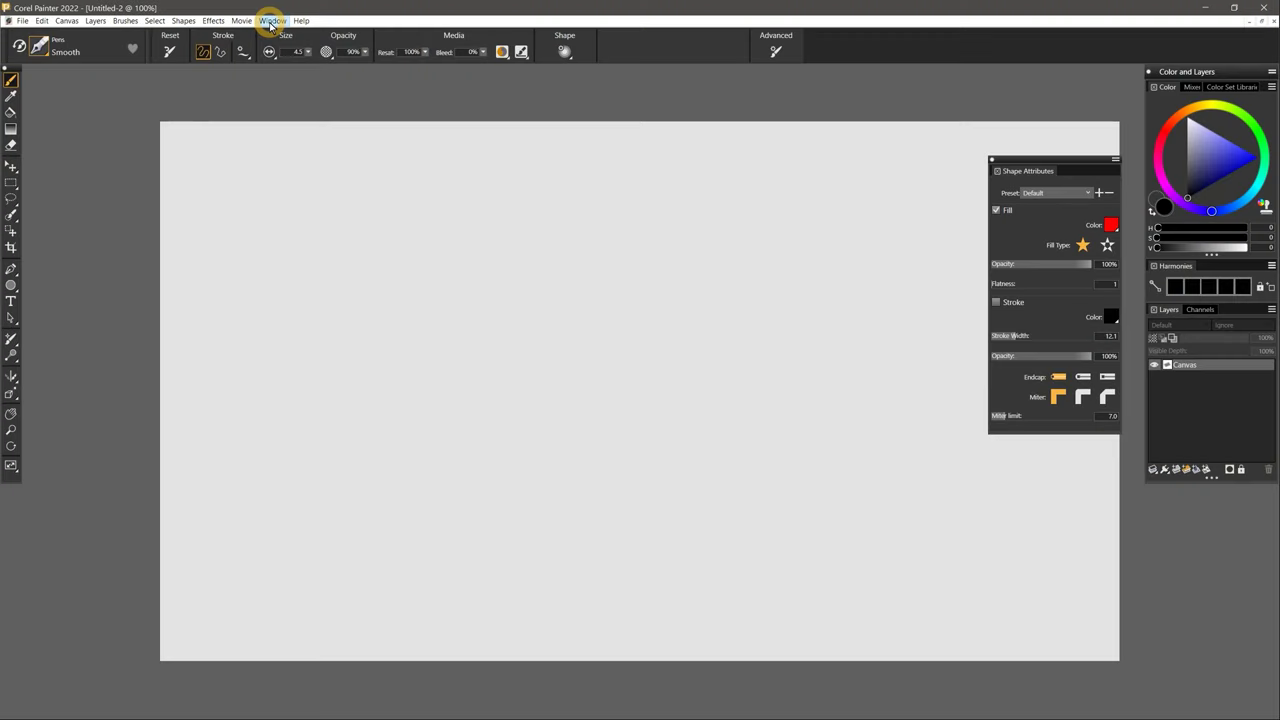
# Step: Create a new movie, redraw the circle squashed across successive frames, and play it back
pyautogui.click(270, 21)
pyautogui.click(258, 34)
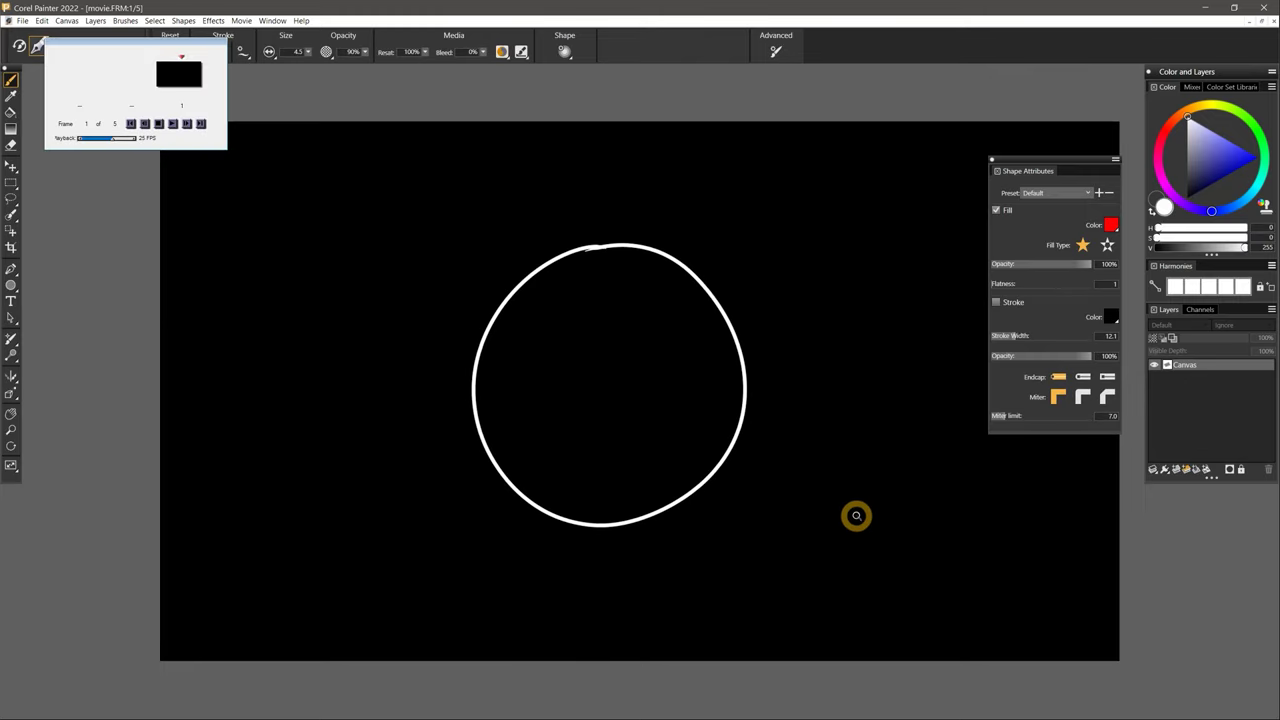
pyautogui.press('pageup')
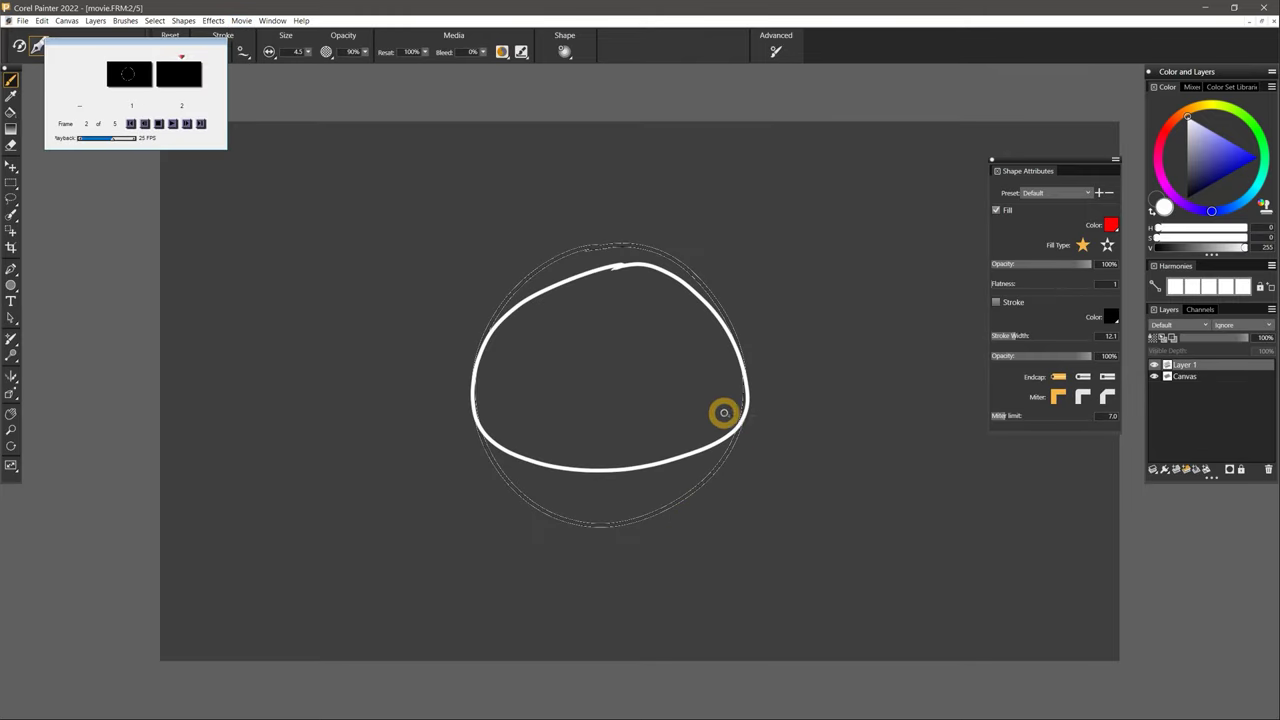
pyautogui.press('pageup')
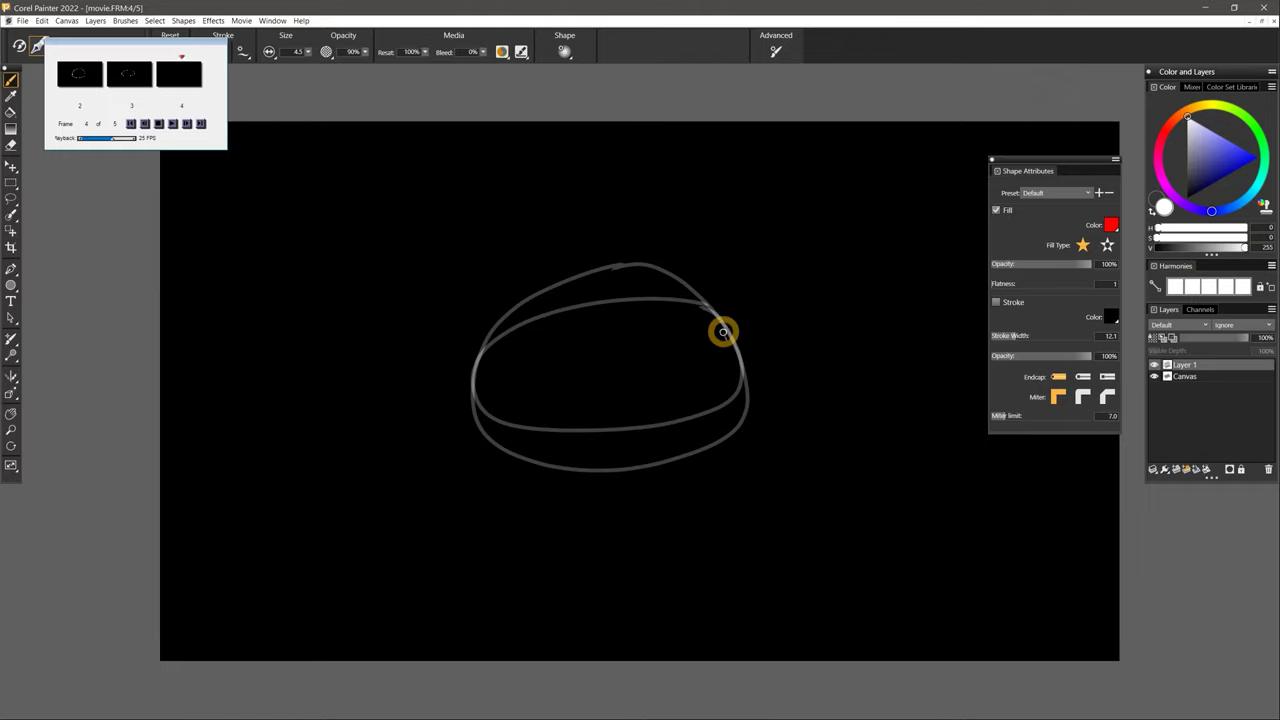
pyautogui.click(172, 123)
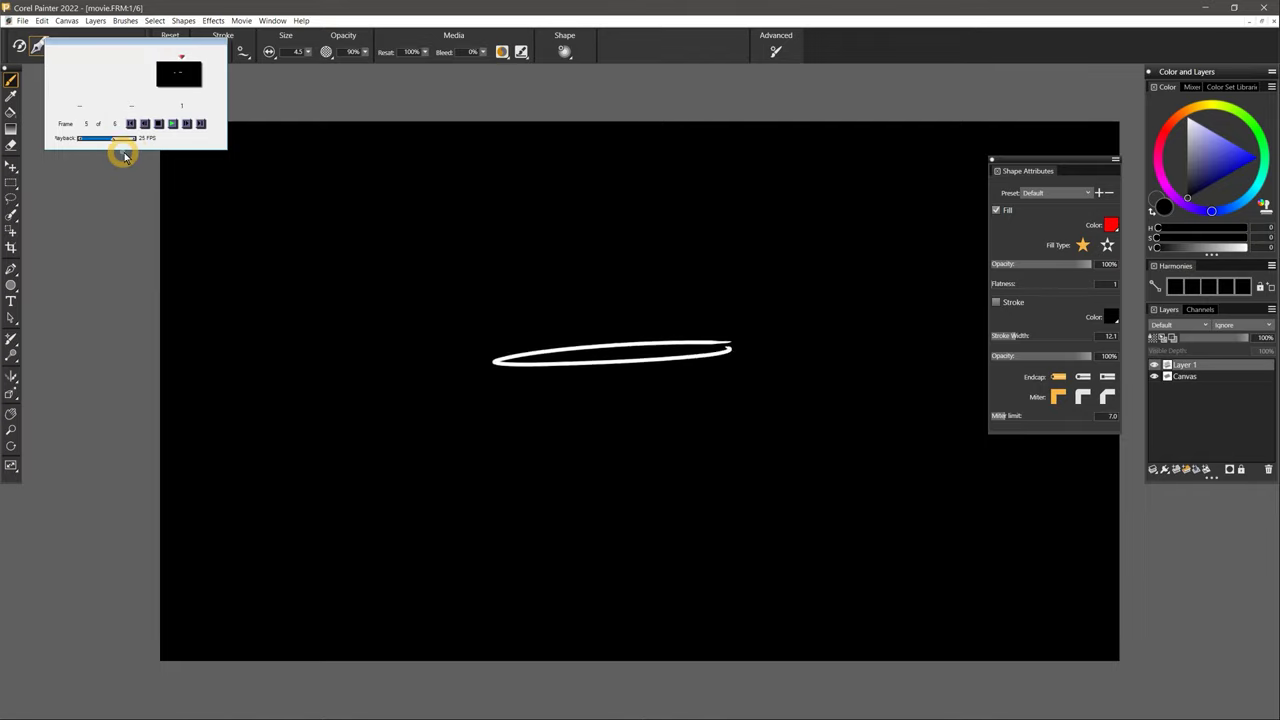